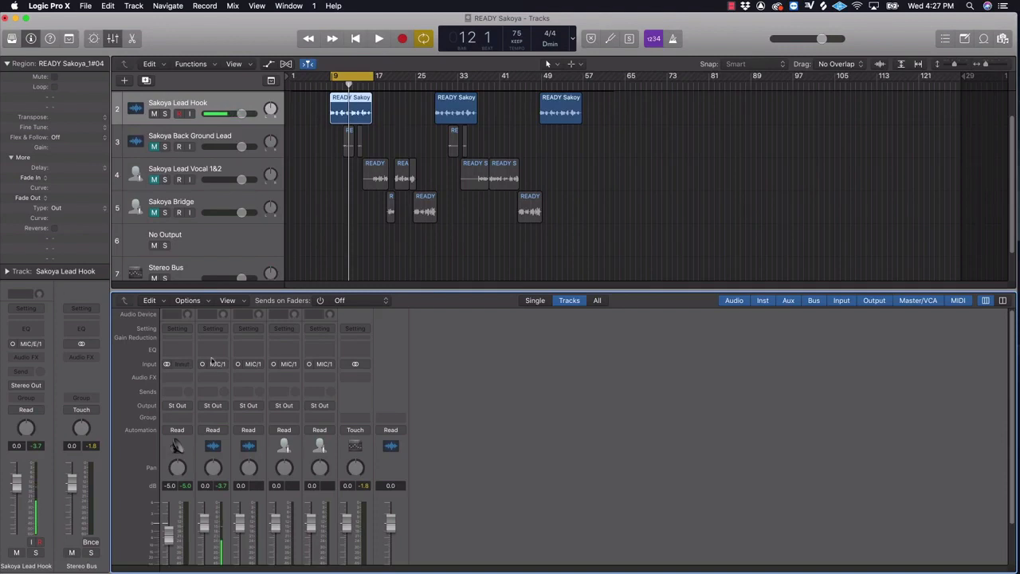
# Step: Reset the Beat channel's fader to 0.0 dB and play back the cycled hook section to check the levels
pyautogui.scroll(2, 408, 236)
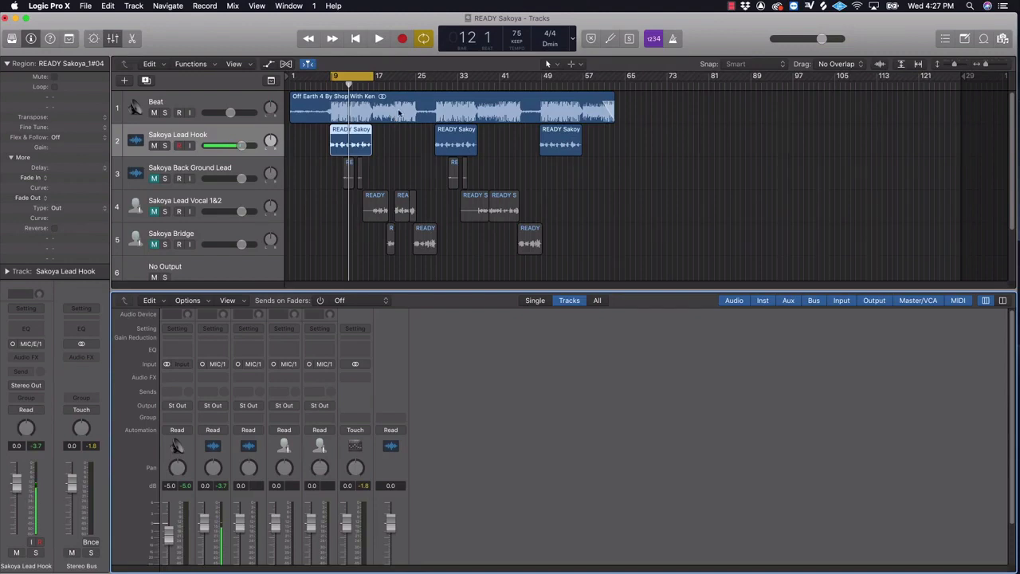
pyautogui.scroll(-3, 295, 390)
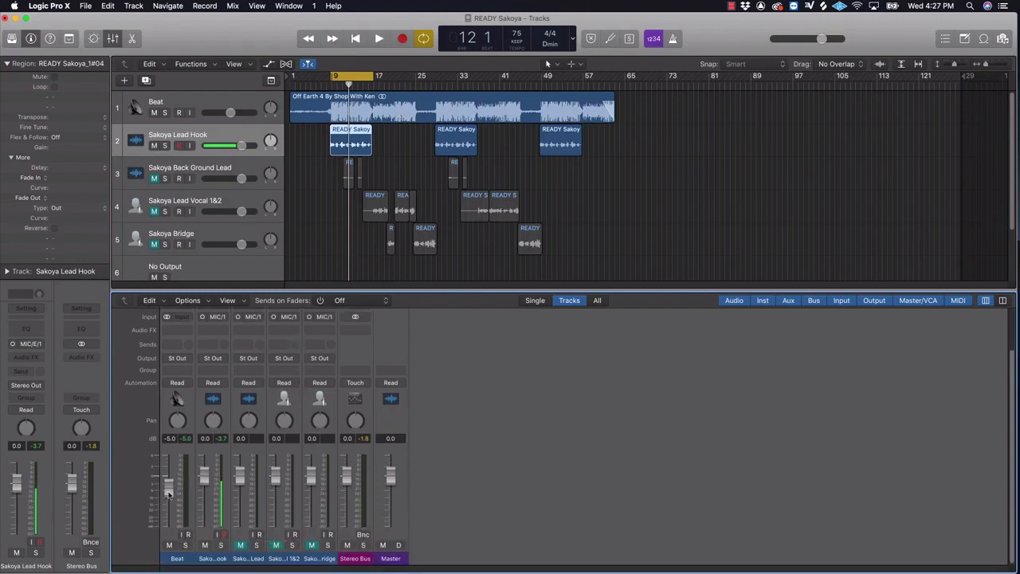
pyautogui.moveTo(168, 493); pyautogui.dragTo(168, 529)
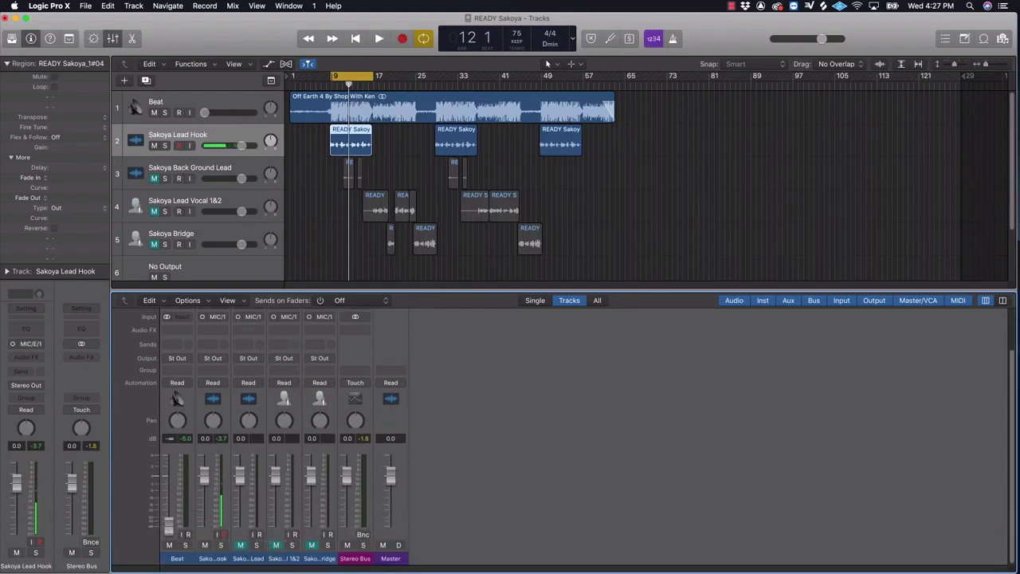
pyautogui.keyDown('alt'); pyautogui.click(169, 528); pyautogui.keyUp('alt')
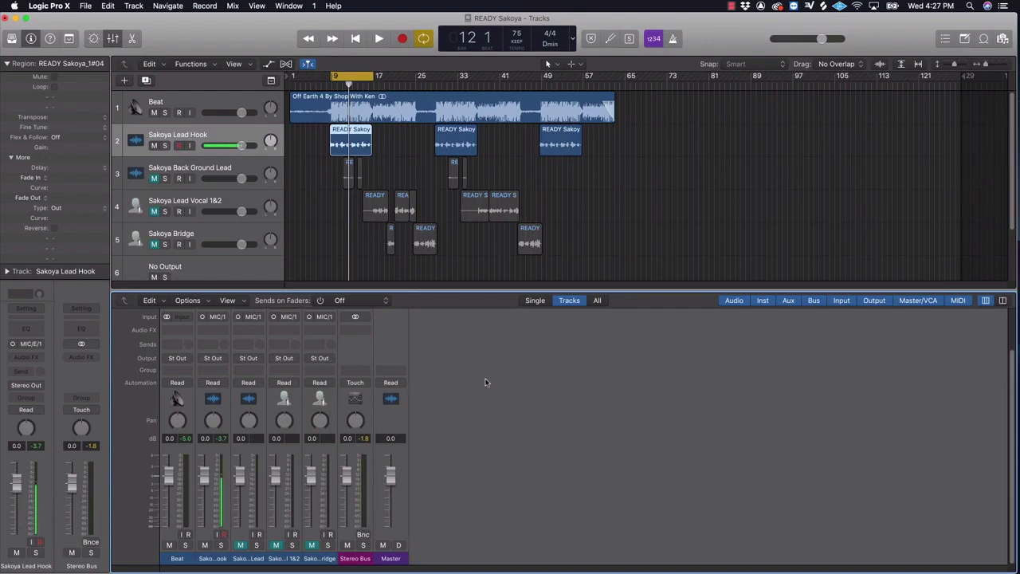
pyautogui.press('space')
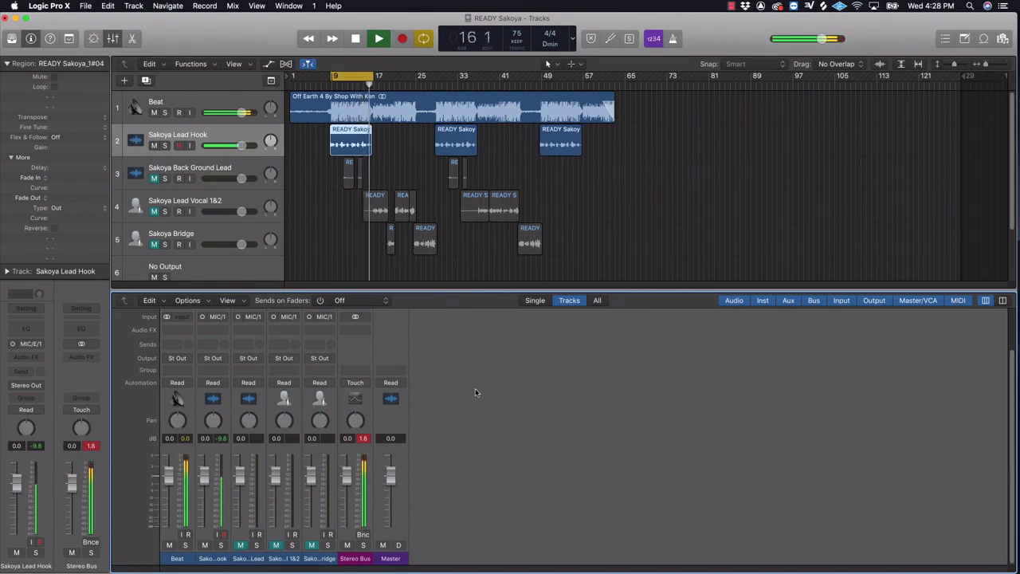
pyautogui.press('space')
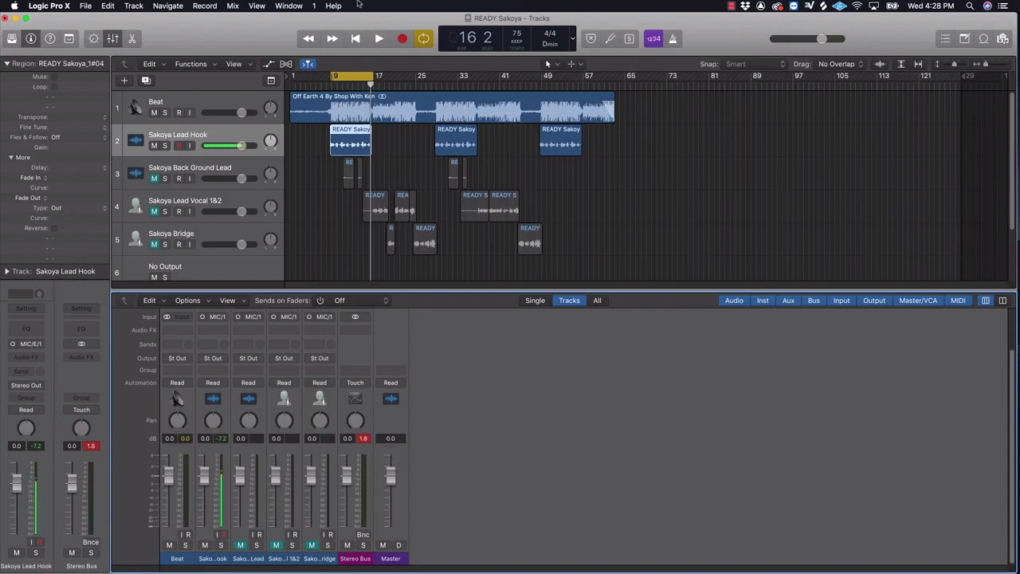
# Step: Set the region gain of the Beat track's audio region to -5.0 dB
pyautogui.click(389, 114)
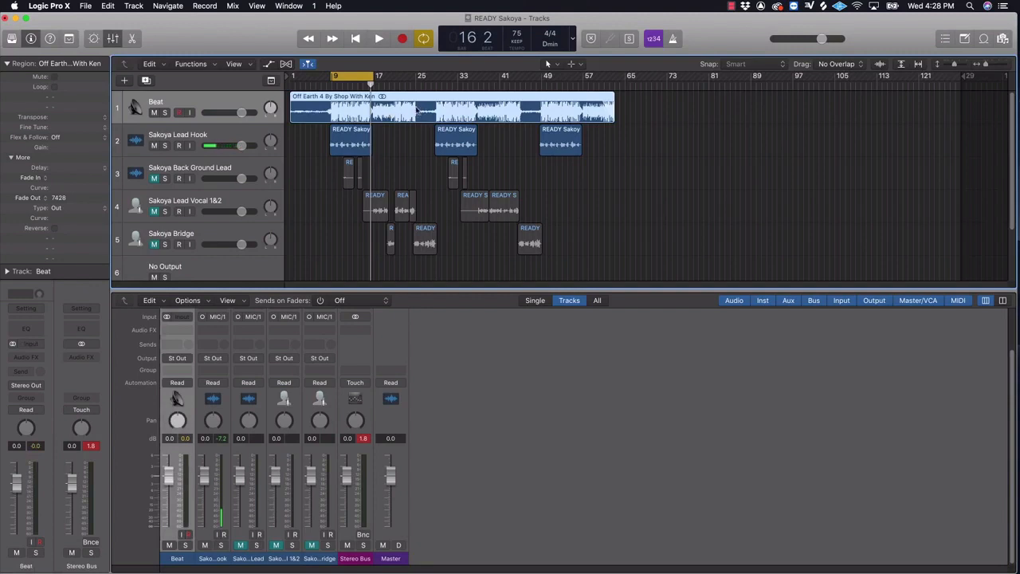
pyautogui.click(8, 64)
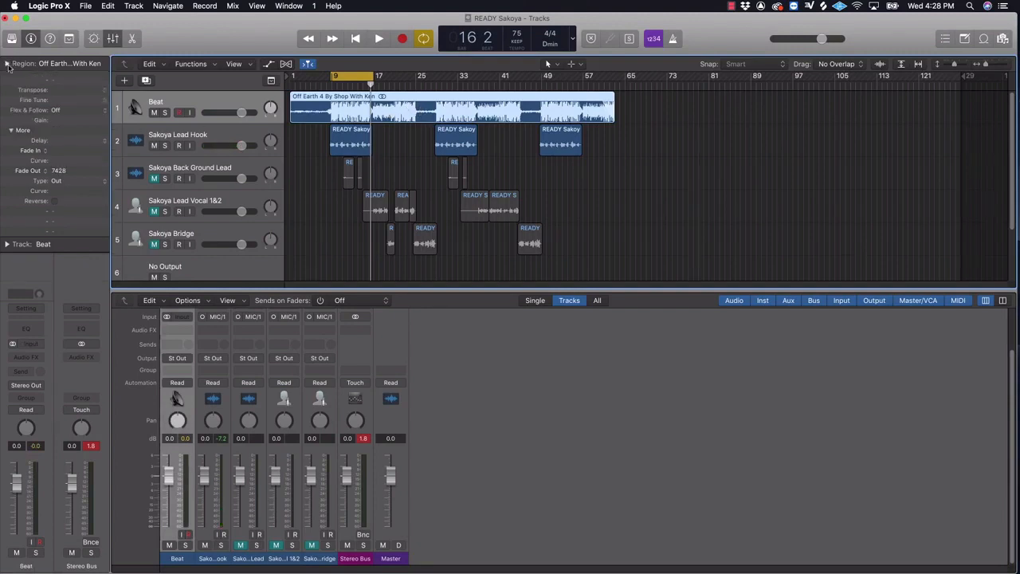
pyautogui.click(7, 65)
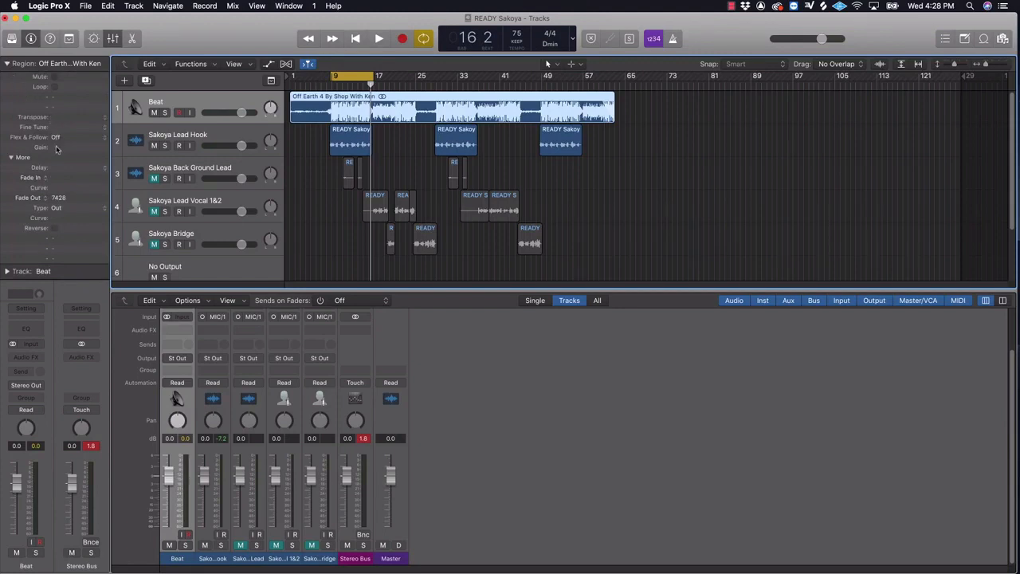
pyautogui.moveTo(56, 150); pyautogui.dragTo(66, 256)
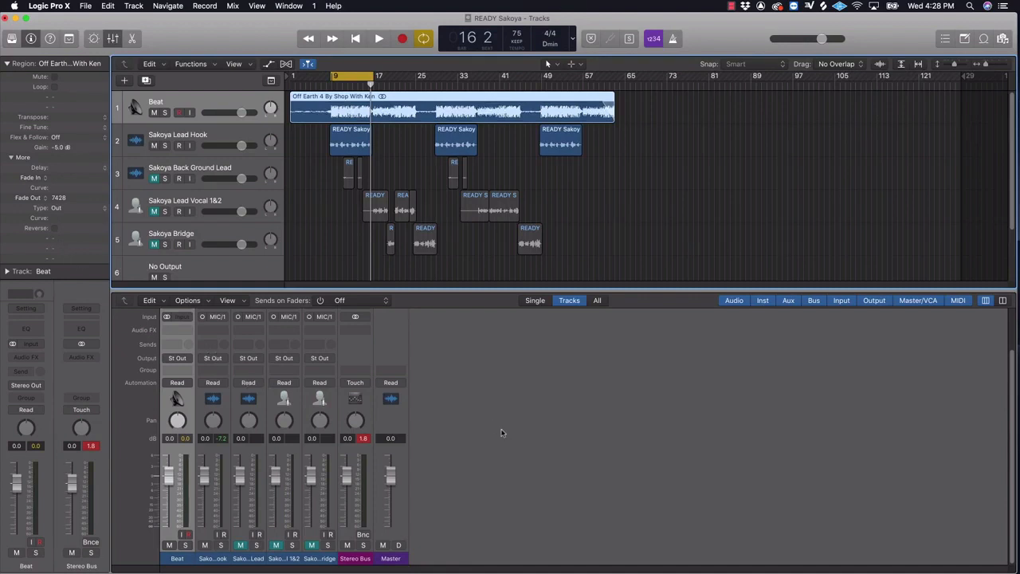
pyautogui.scroll(3, 365, 410)
pyautogui.scroll(-3, 365, 407)
pyautogui.scroll(3, 356, 557)
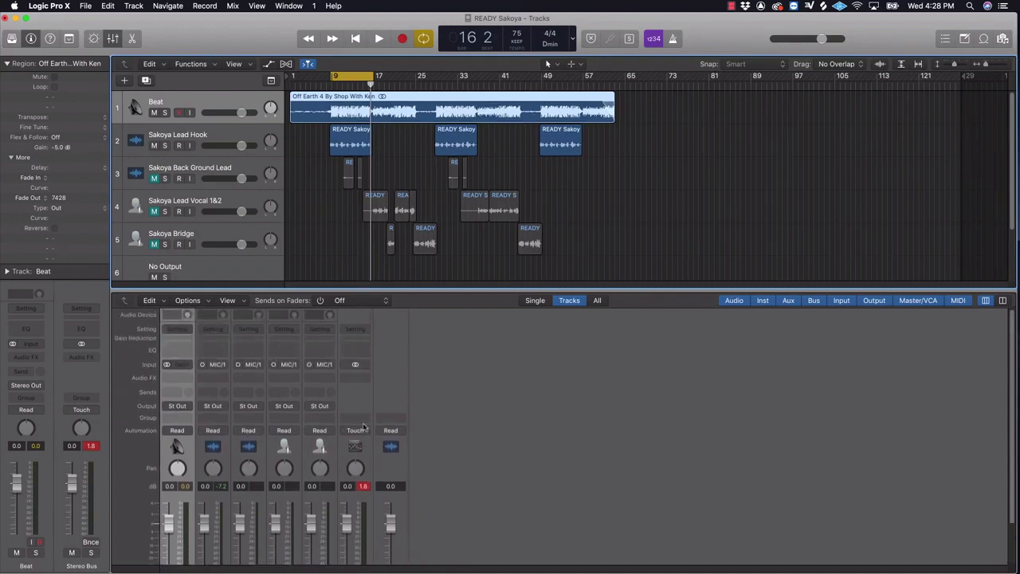
pyautogui.click(363, 378)
pyautogui.moveTo(384, 420)
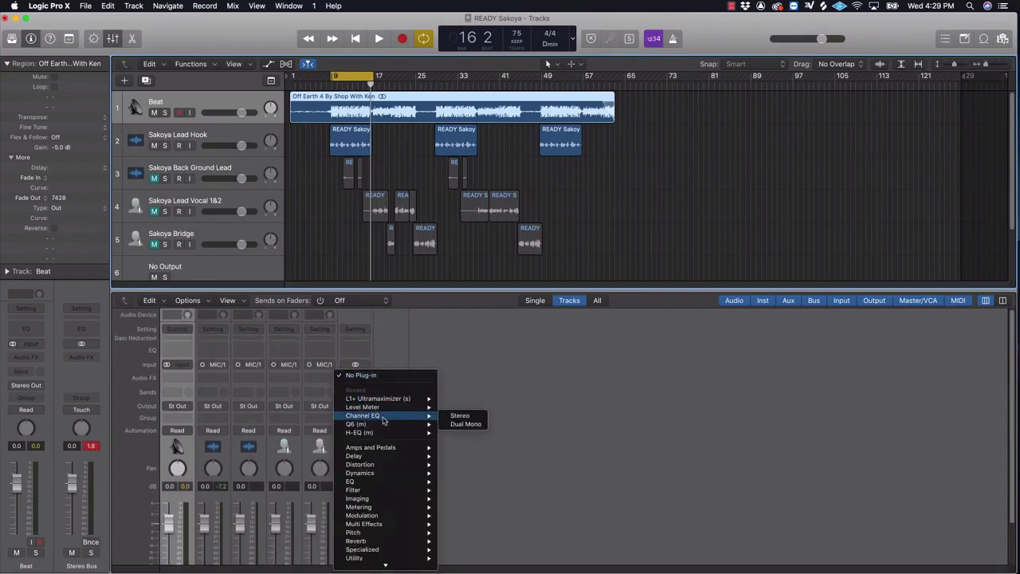
pyautogui.moveTo(390, 564)
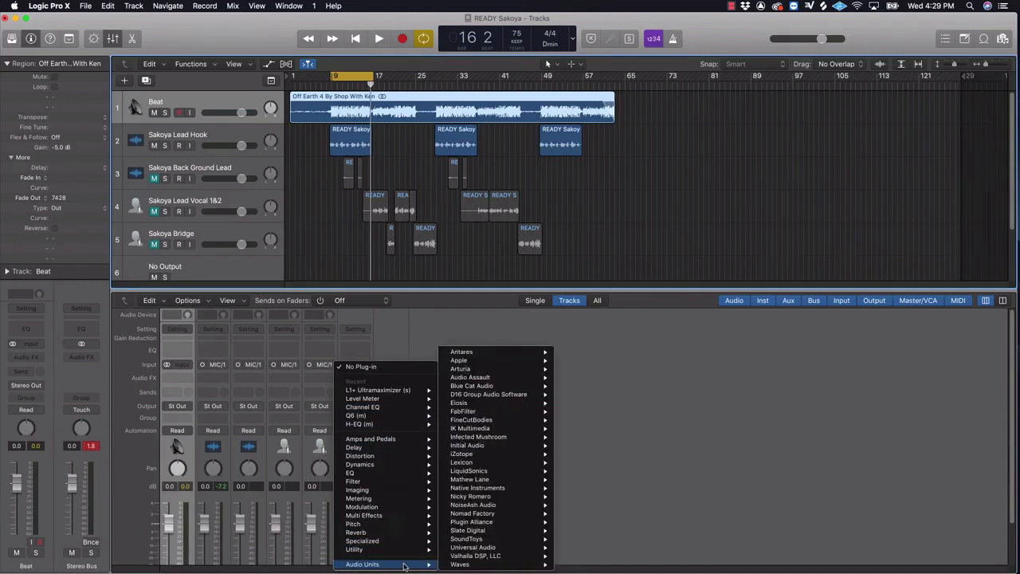
pyautogui.moveTo(469, 568)
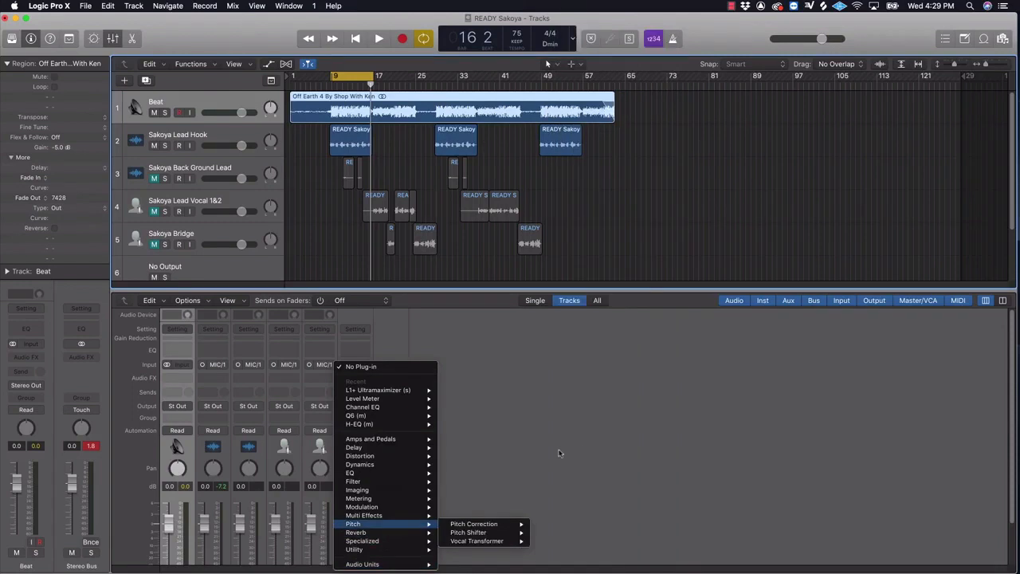
pyautogui.click(547, 448)
# Step: Insert a stereo Level Meter from the Metering plug-ins on the Stereo Bus and set its level mode to Peak & RMS
pyautogui.click(366, 380)
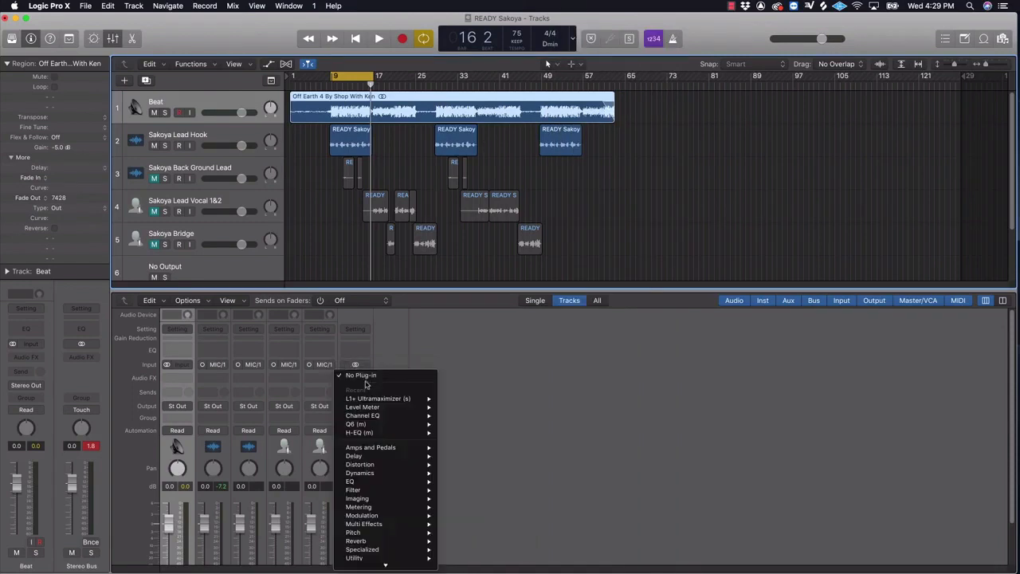
pyautogui.moveTo(370, 500)
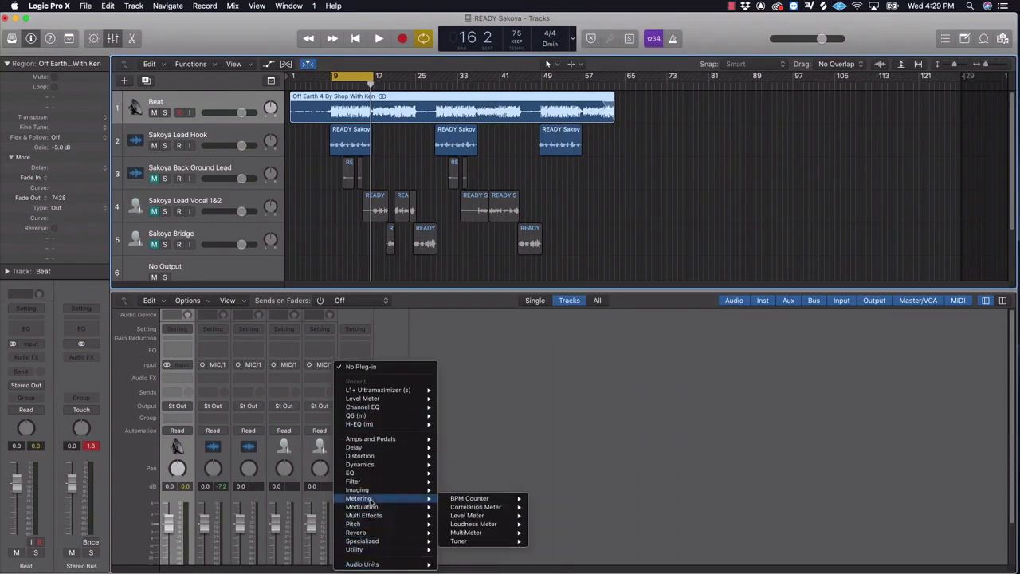
pyautogui.moveTo(494, 516)
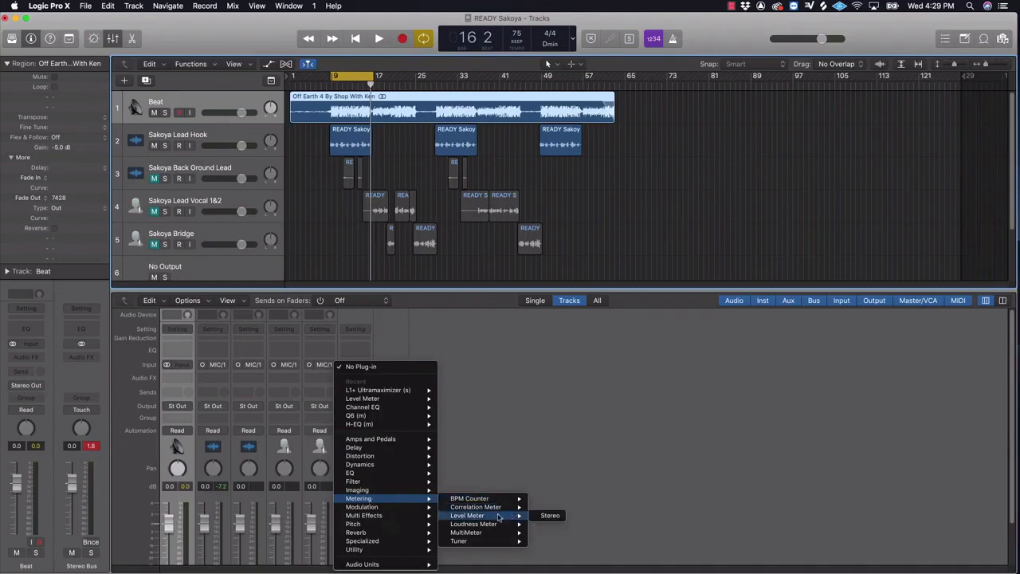
pyautogui.click(557, 515)
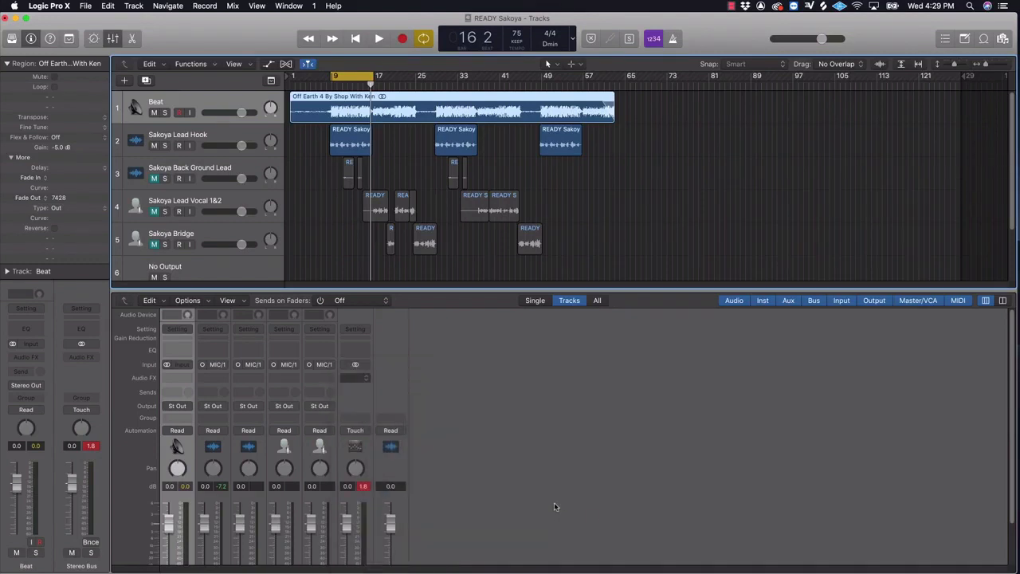
pyautogui.moveTo(160, 38); pyautogui.dragTo(617, 344)
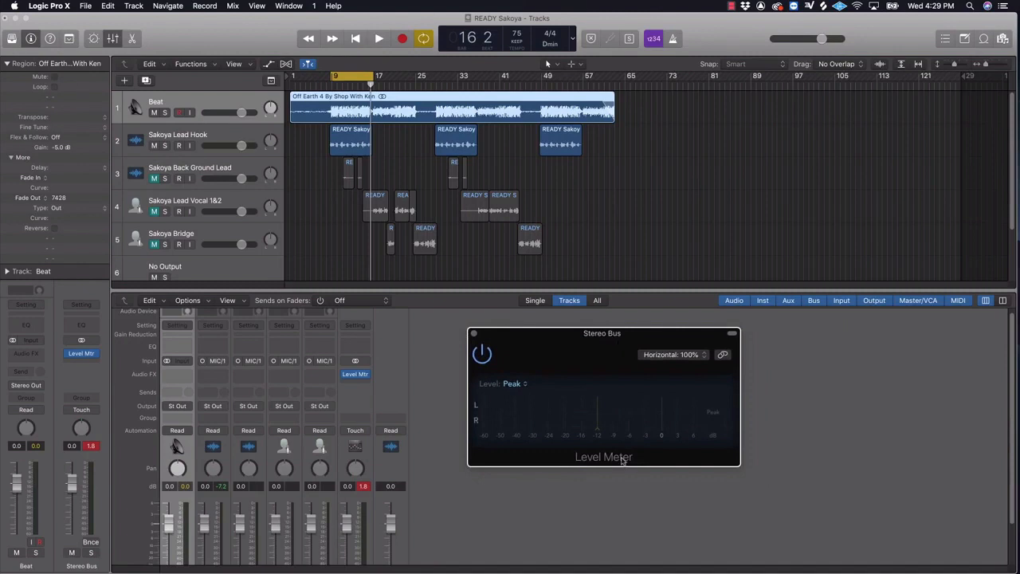
pyautogui.click(523, 386)
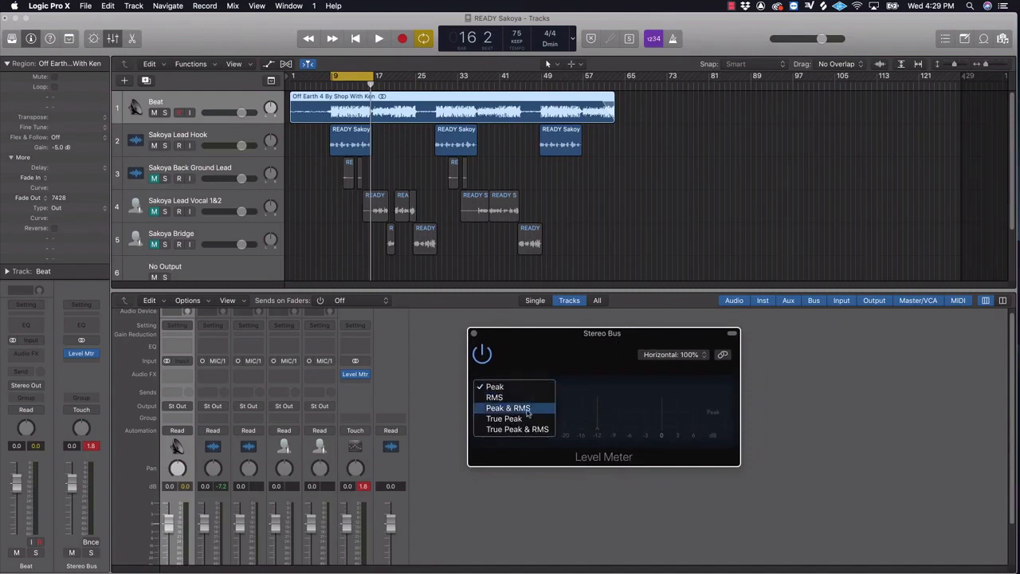
pyautogui.click(527, 409)
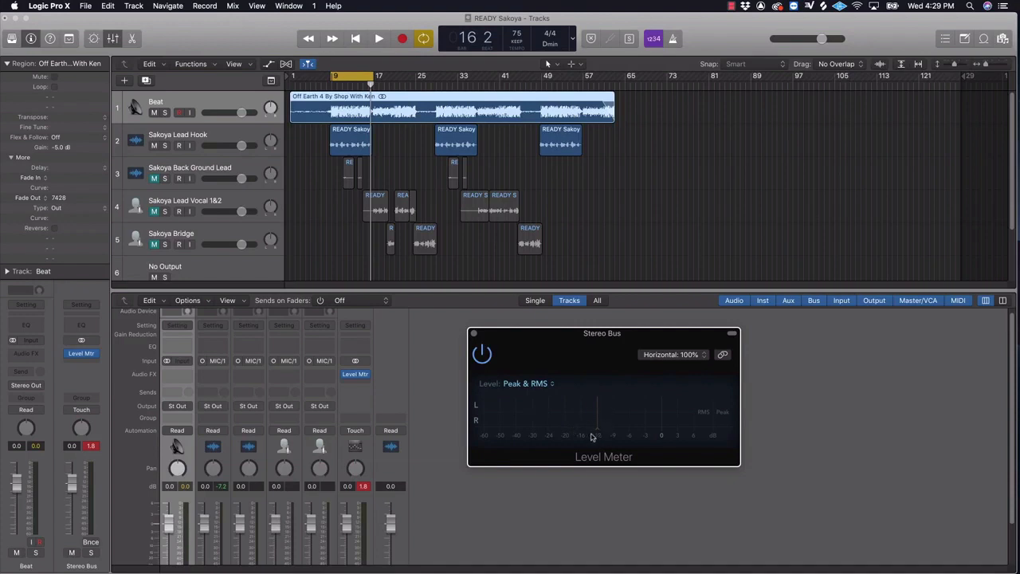
# Step: Play the cycled section to check the Stereo Bus peak and RMS levels, and close the Level Meter window
pyautogui.moveTo(598, 429)
pyautogui.press('space')
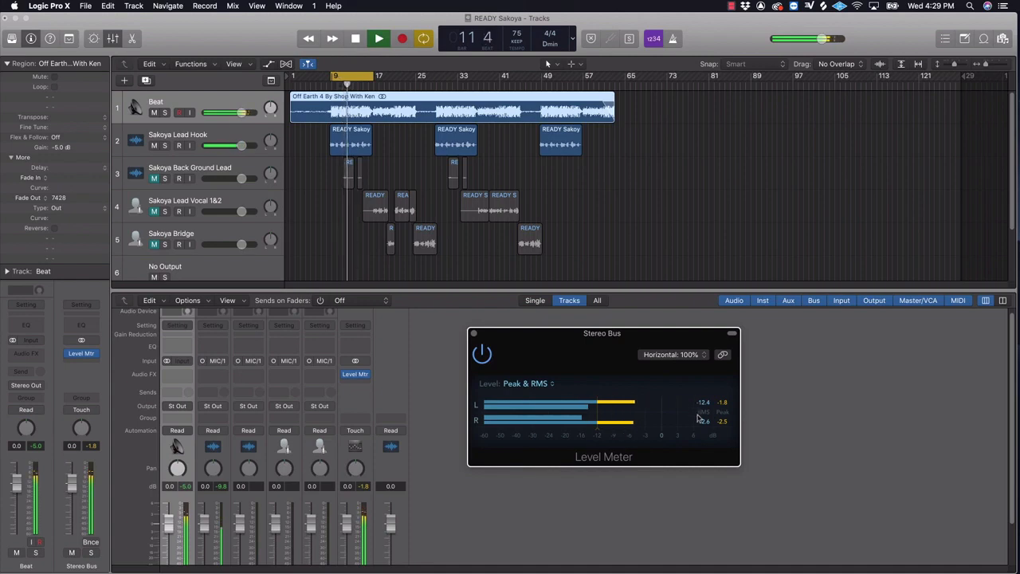
pyautogui.press('space')
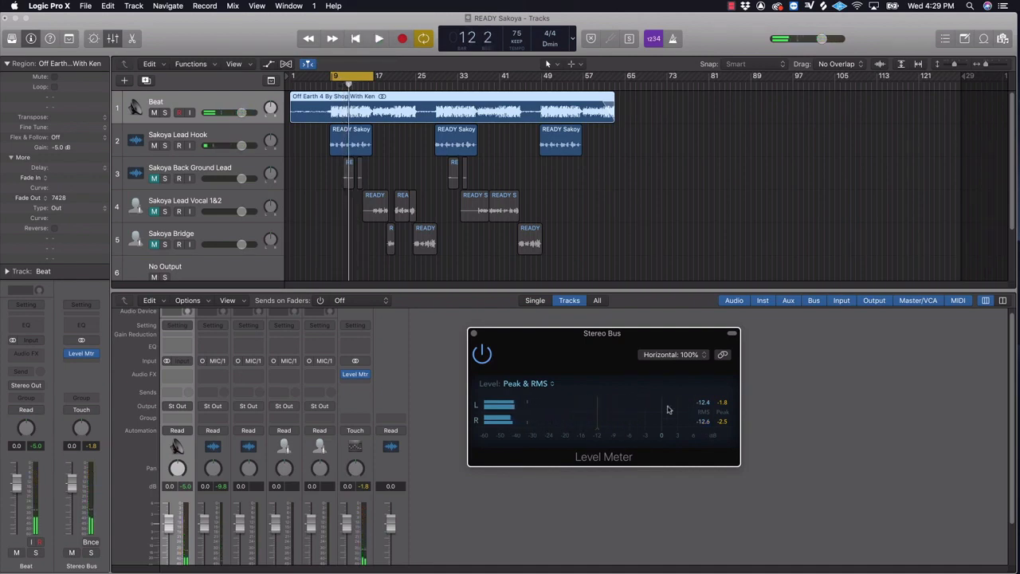
pyautogui.moveTo(532, 333); pyautogui.dragTo(614, 338)
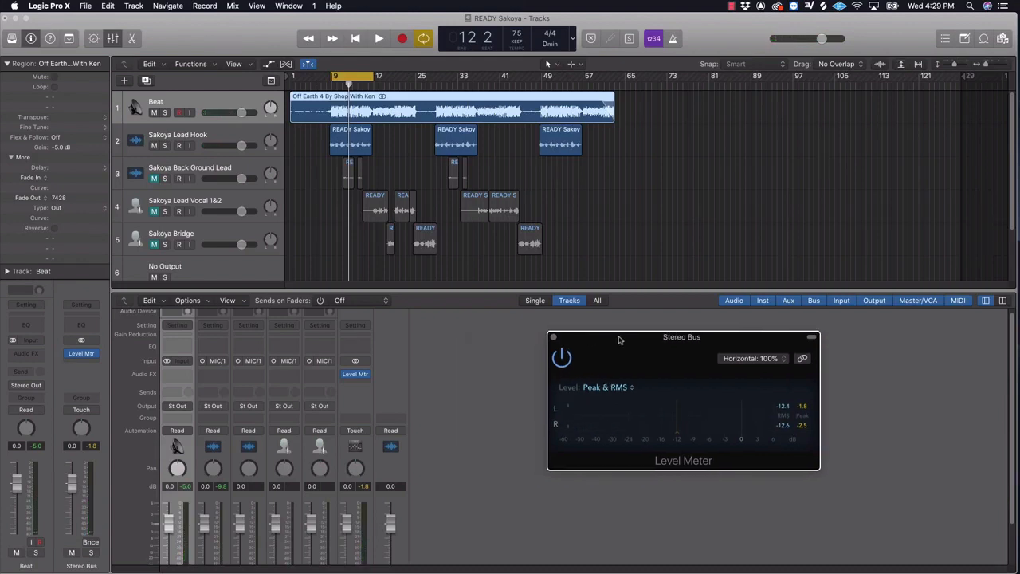
pyautogui.click(554, 339)
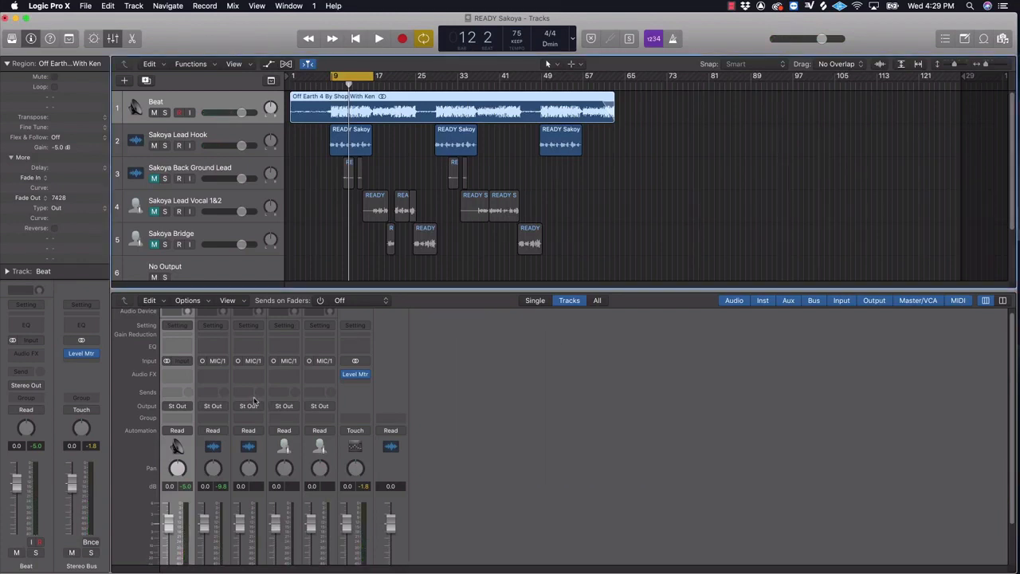
# Step: Mute the Lead Hook vocal channel so that only the Beat channel stays audible
pyautogui.scroll(-2, 206, 510)
pyautogui.click(206, 544)
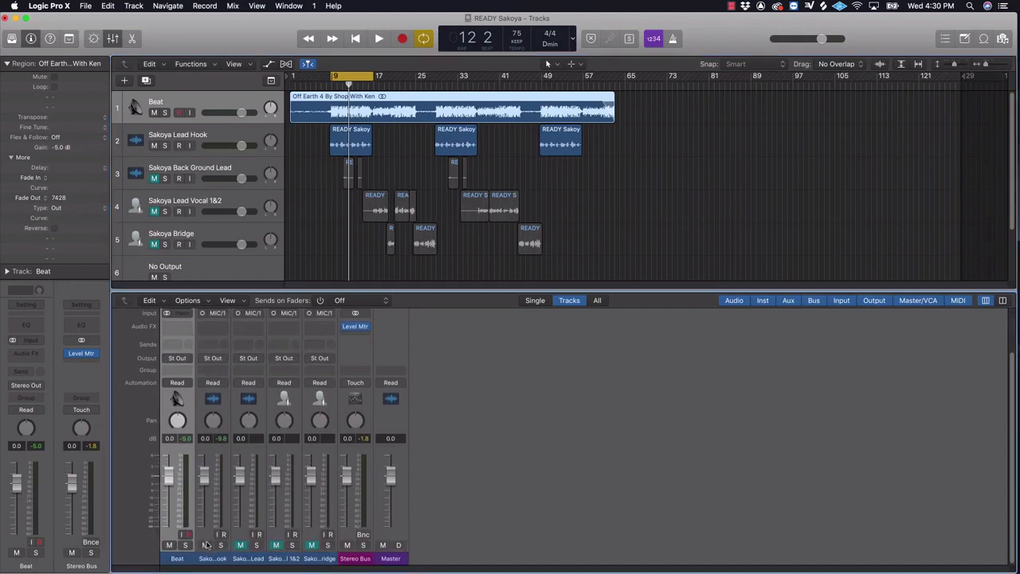
pyautogui.scroll(2, 178, 446)
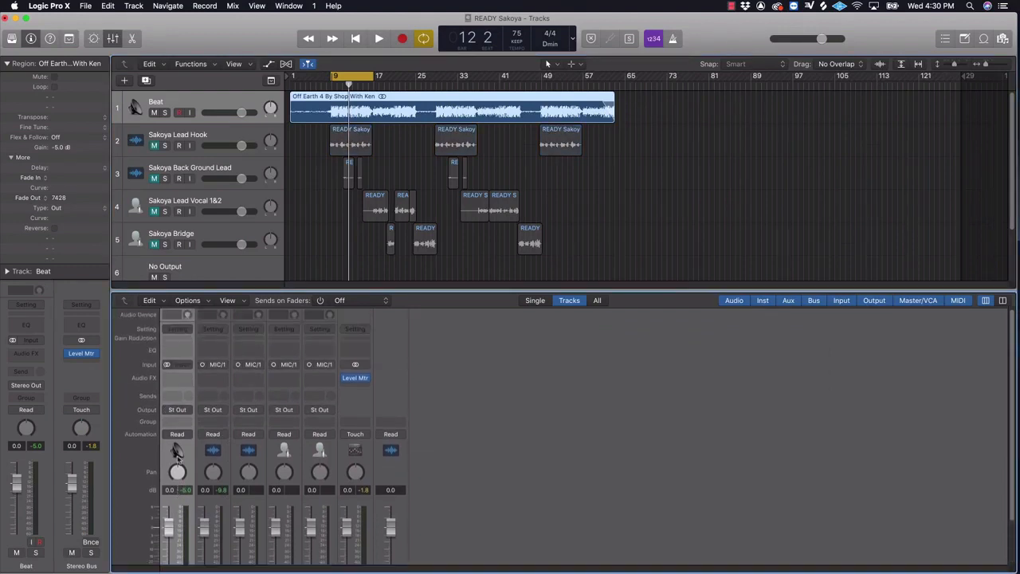
pyautogui.scroll(-2, 177, 455)
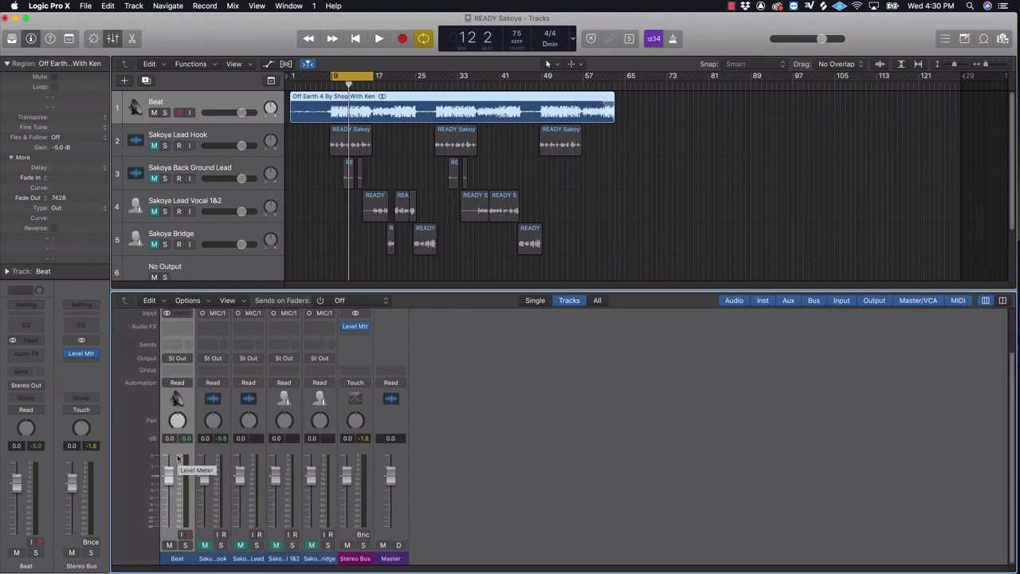
pyautogui.scroll(1, 177, 447)
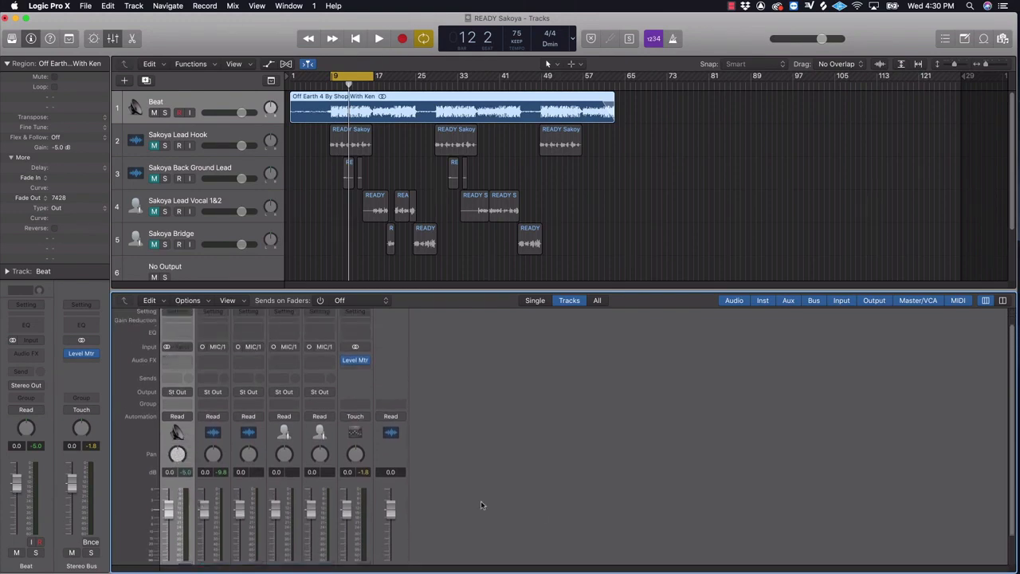
pyautogui.click(177, 332)
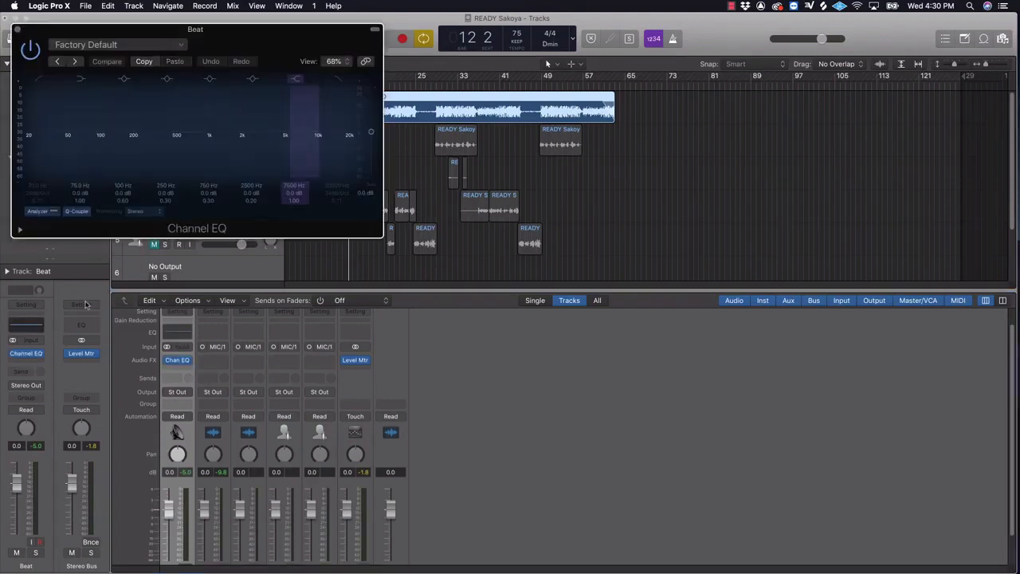
pyautogui.click(18, 32)
pyautogui.click(190, 361)
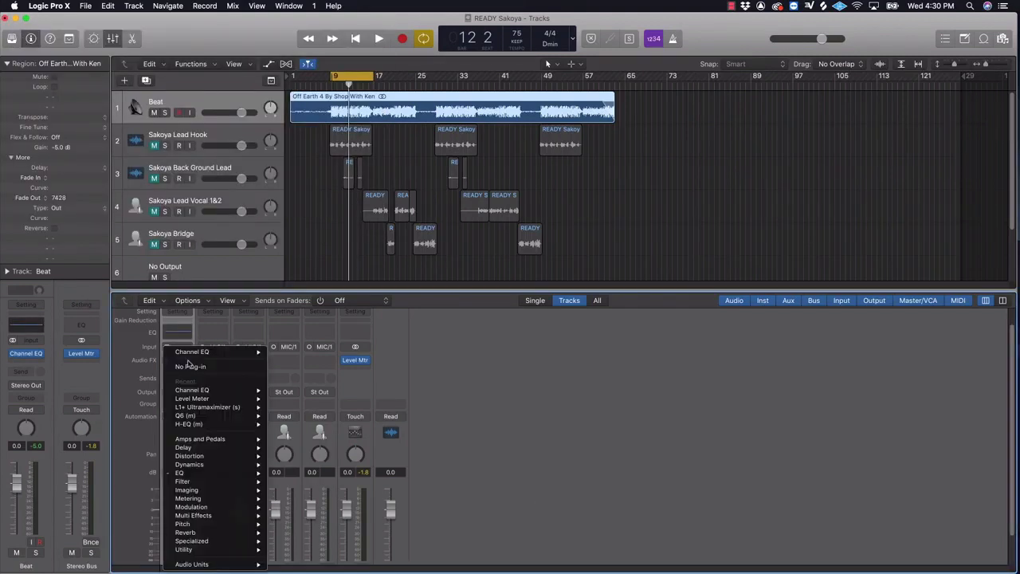
pyautogui.click(190, 368)
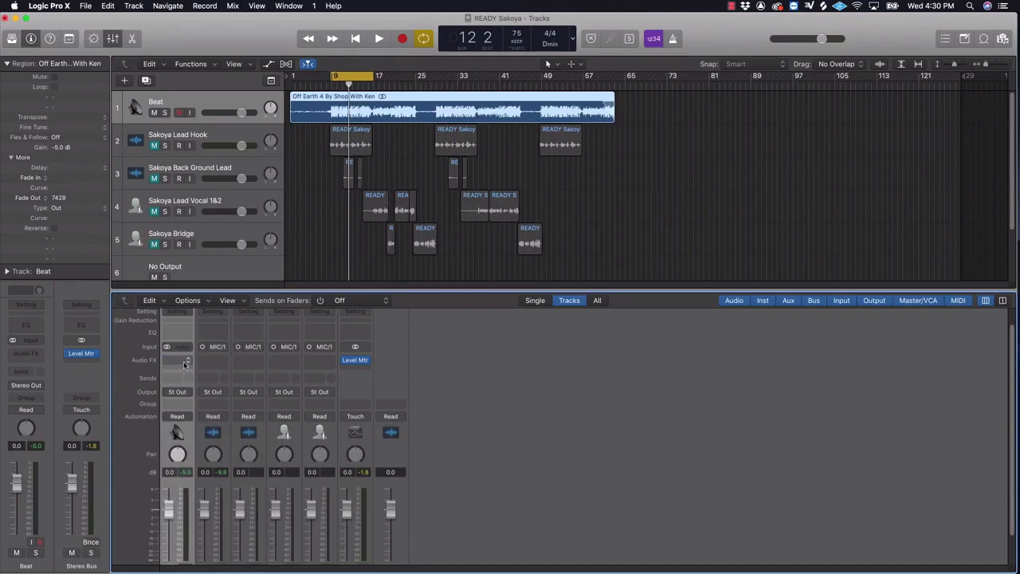
# Step: Insert the stereo Waves EMO-Q4 equalizer in the first Audio FX slot of the Beat channel
pyautogui.click(188, 361)
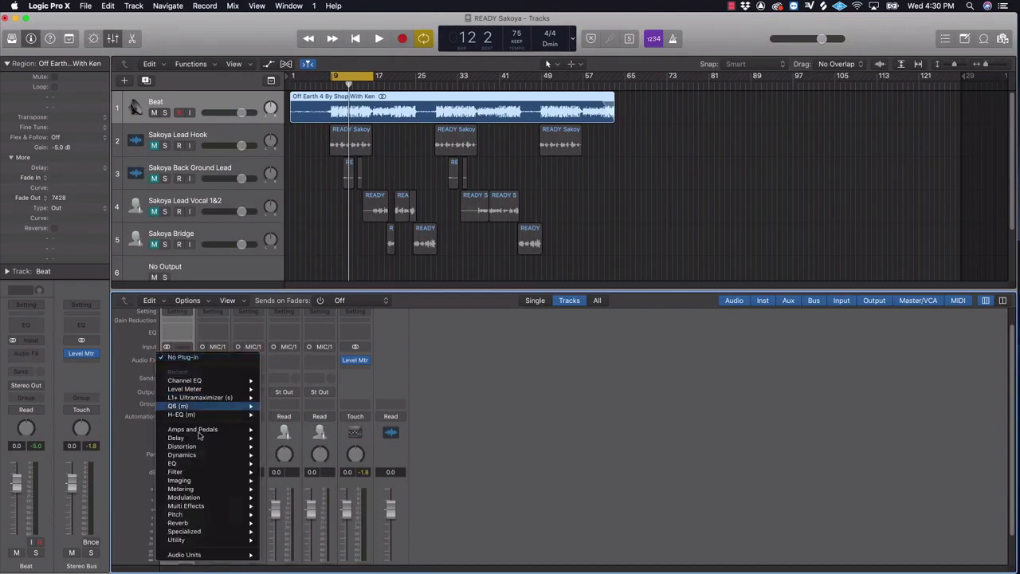
pyautogui.moveTo(212, 558)
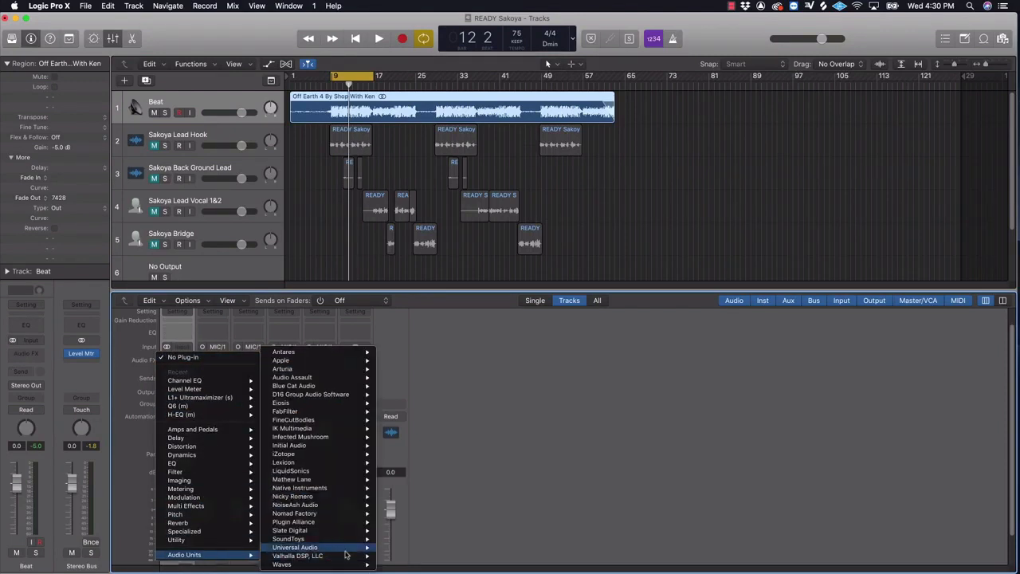
pyautogui.moveTo(341, 564)
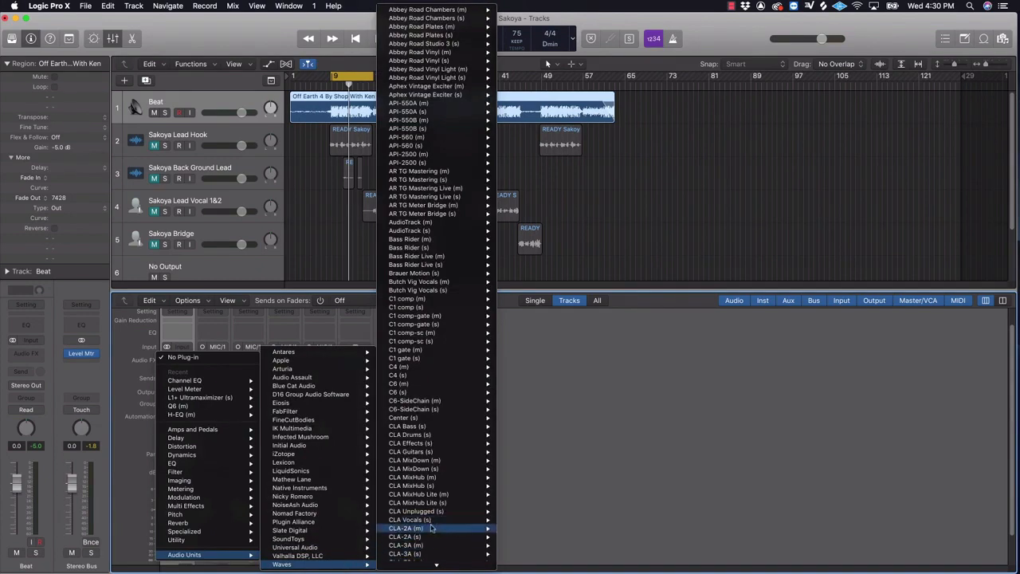
pyautogui.moveTo(438, 564)
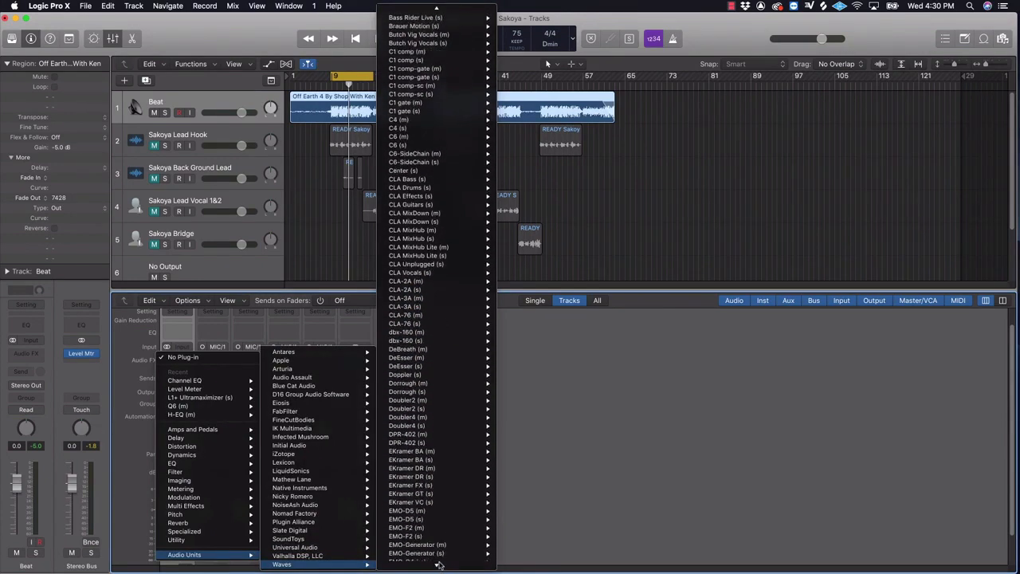
pyautogui.moveTo(441, 546)
pyautogui.click(519, 546)
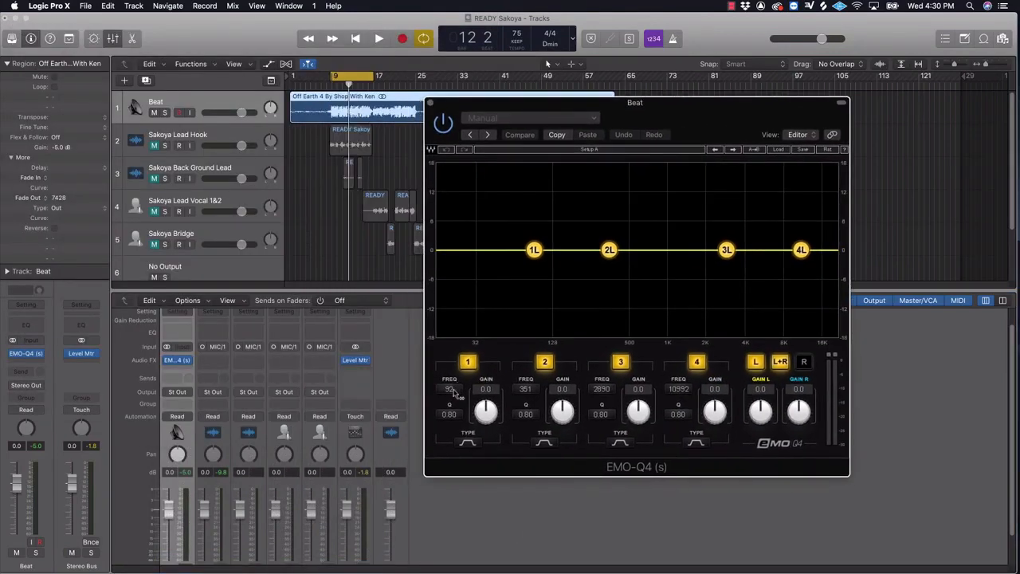
# Step: Make band 1 of the Beat EQ a high-pass filter and set its frequency to 22 Hz during playback
pyautogui.moveTo(449, 389); pyautogui.dragTo(449, 438)
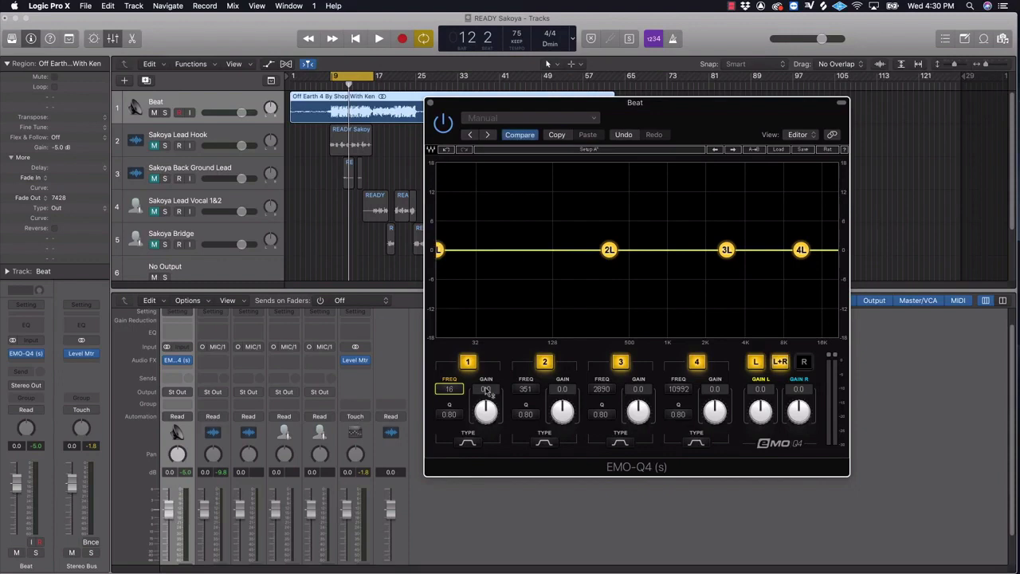
pyautogui.click(468, 444)
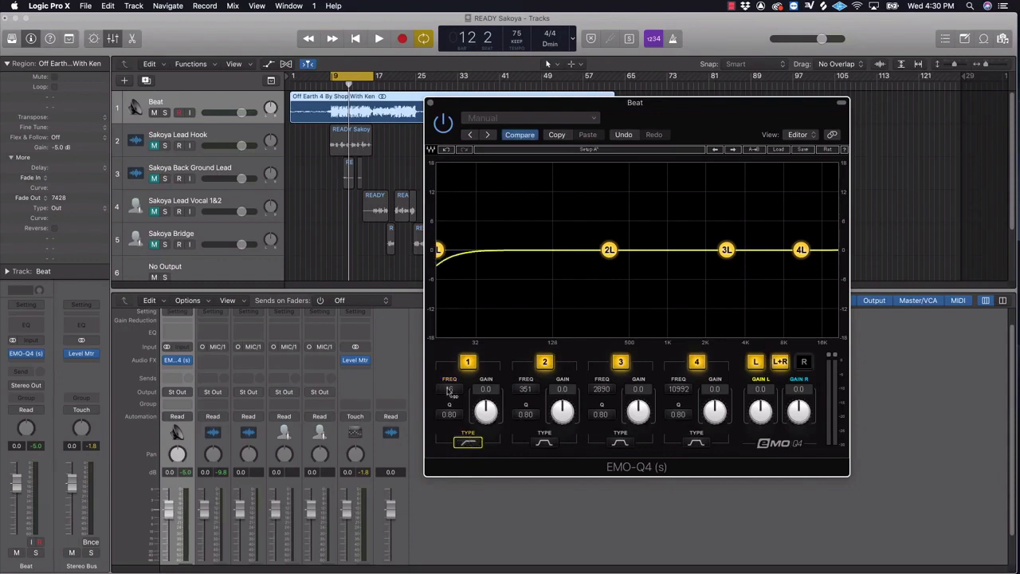
pyautogui.moveTo(449, 390); pyautogui.dragTo(449, 383)
pyautogui.press('space')
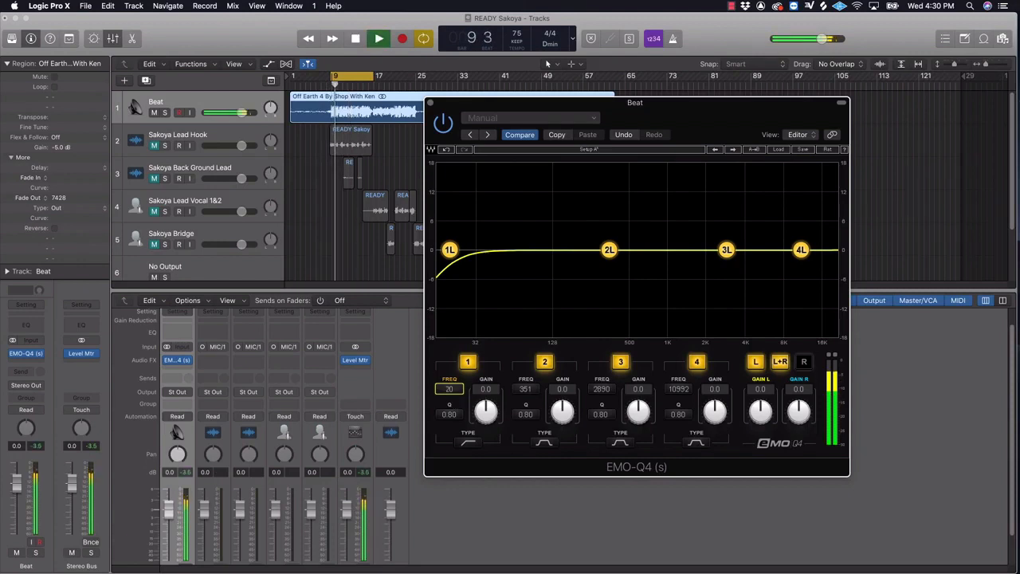
pyautogui.moveTo(449, 391); pyautogui.dragTo(449, 388)
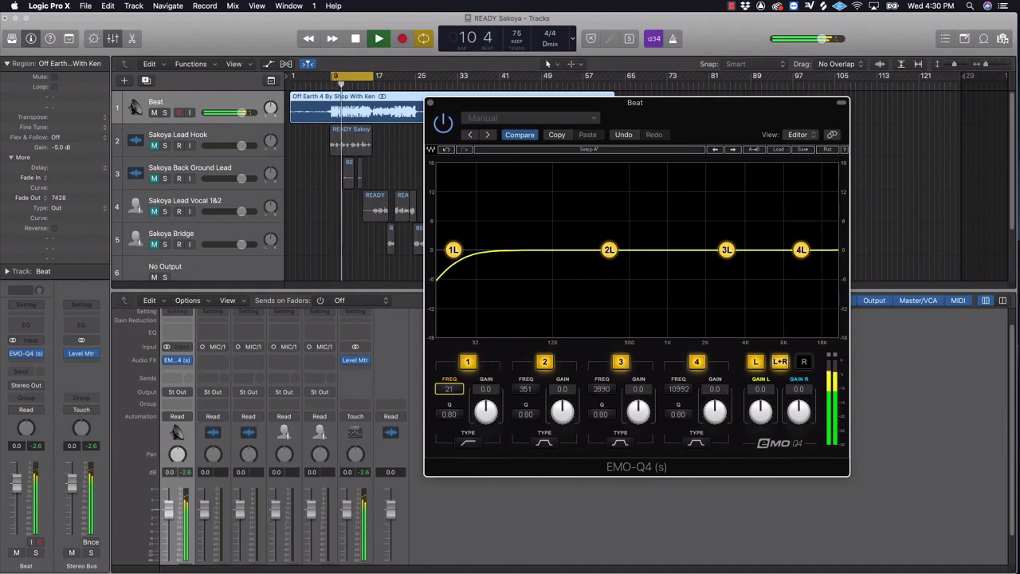
pyautogui.moveTo(449, 389); pyautogui.dragTo(449, 387)
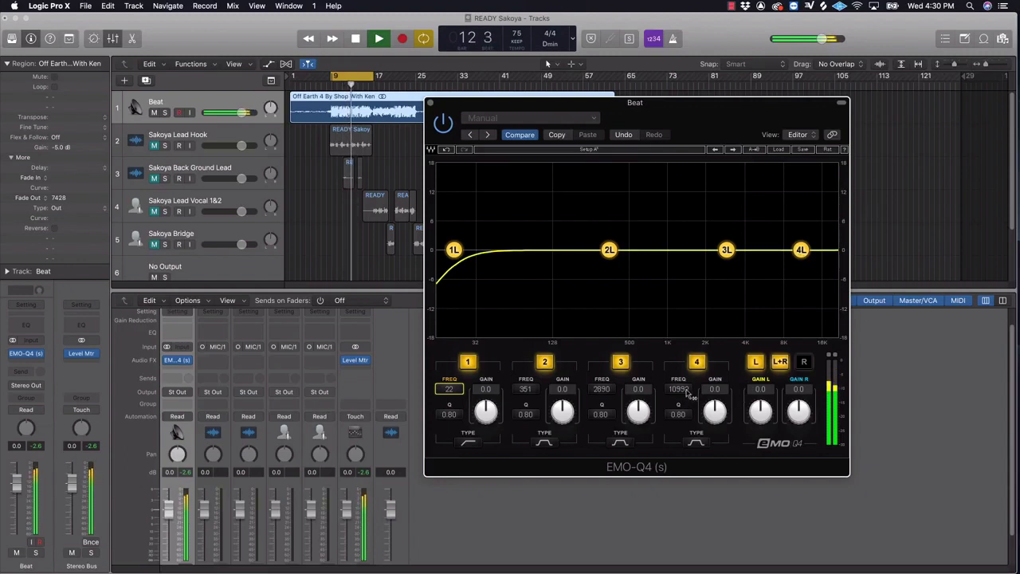
# Step: Set band 4 of the Beat EQ to 5187 Hz with 1.4 dB gain, stop playback and close the plug-in window
pyautogui.moveTo(678, 389); pyautogui.dragTo(721, 409)
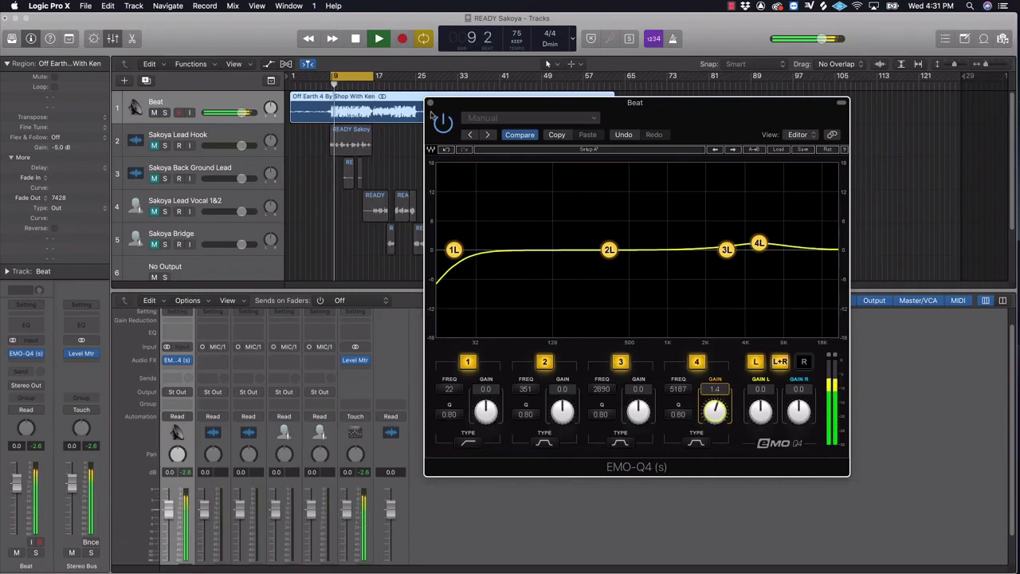
pyautogui.press('space')
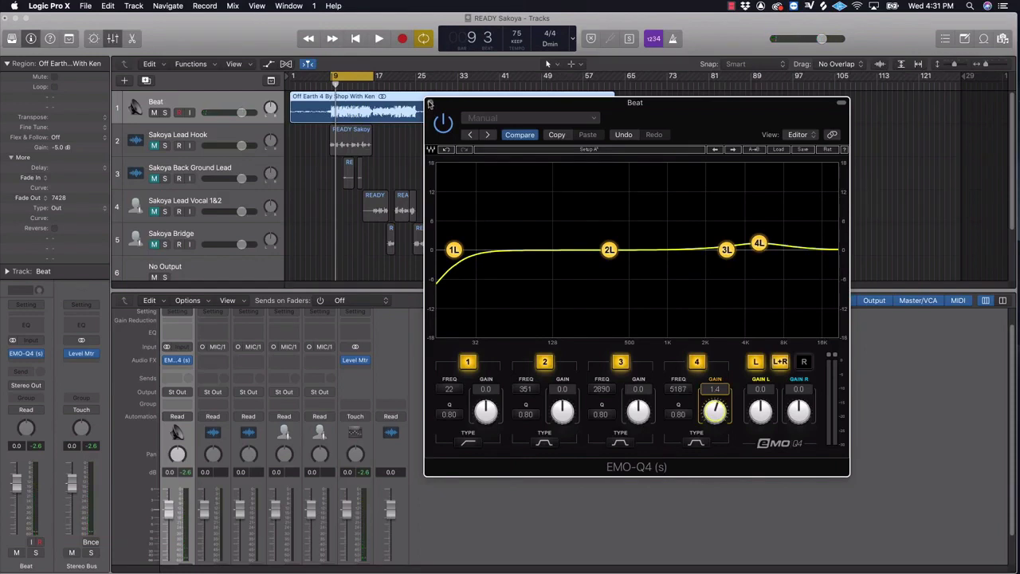
pyautogui.click(429, 104)
# Step: Unmute the Lead Hook channel and mute the Beat channel
pyautogui.scroll(-2, 198, 440)
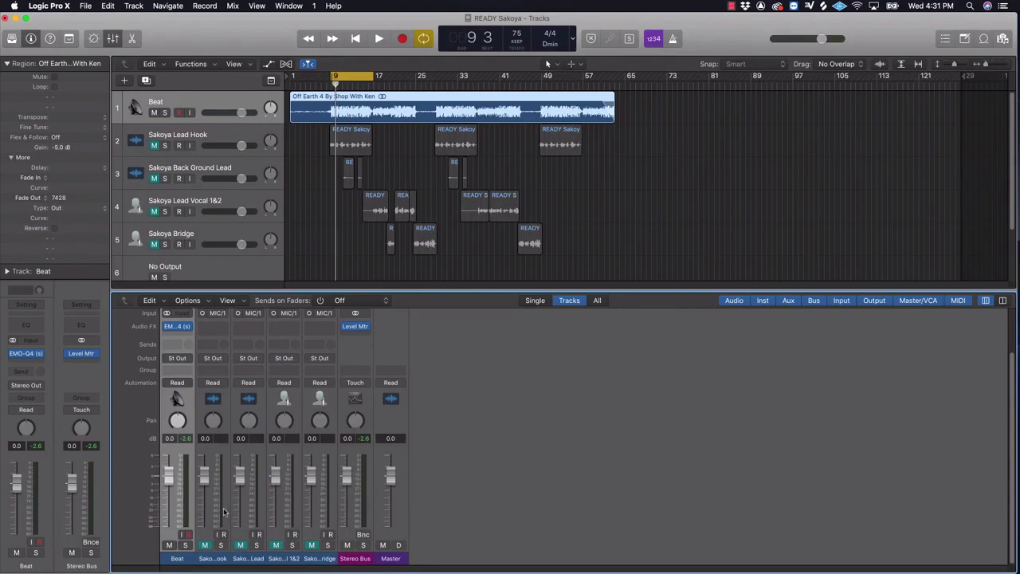
pyautogui.click(205, 546)
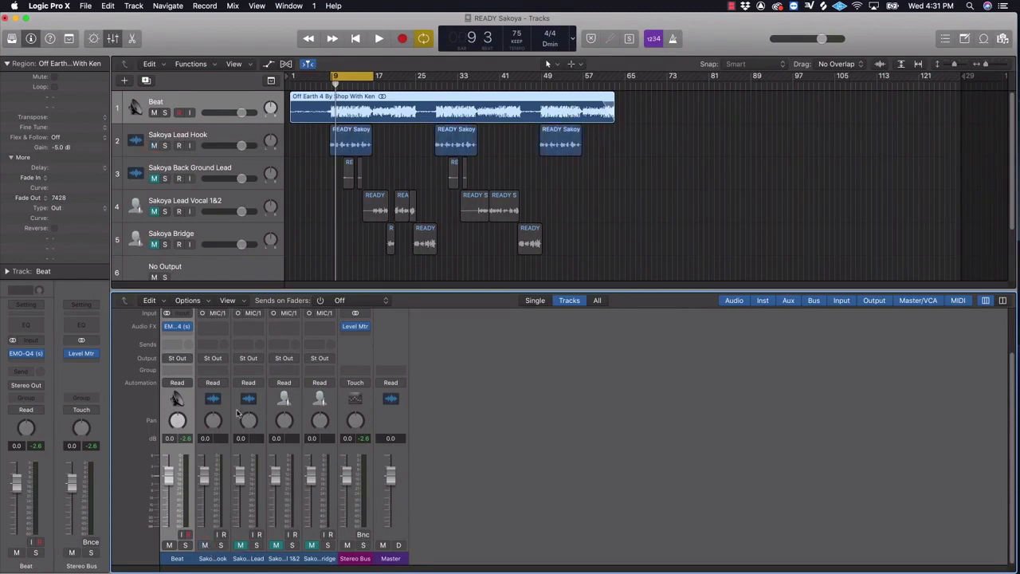
pyautogui.click(168, 546)
# Step: Play the cycled section to listen to the Lead Hook vocal alone for background noise, and stop playback
pyautogui.scroll(3, 211, 452)
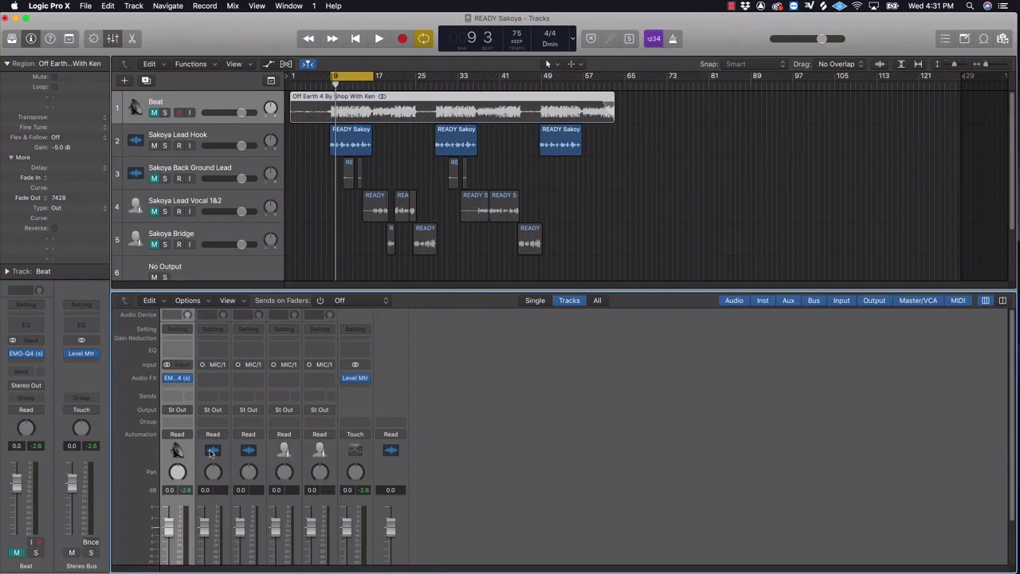
pyautogui.scroll(-2, 437, 480)
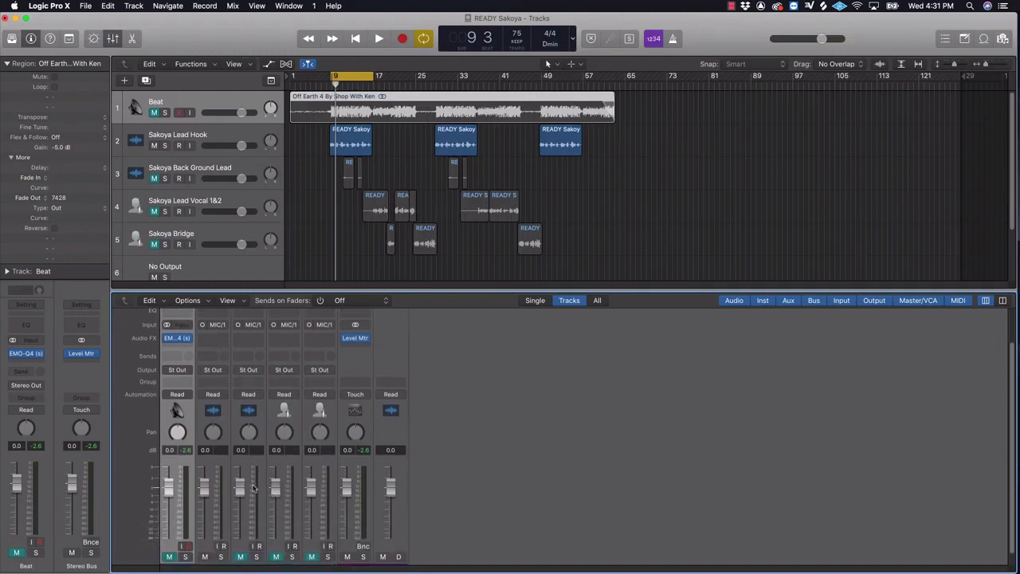
pyautogui.scroll(-1, 215, 528)
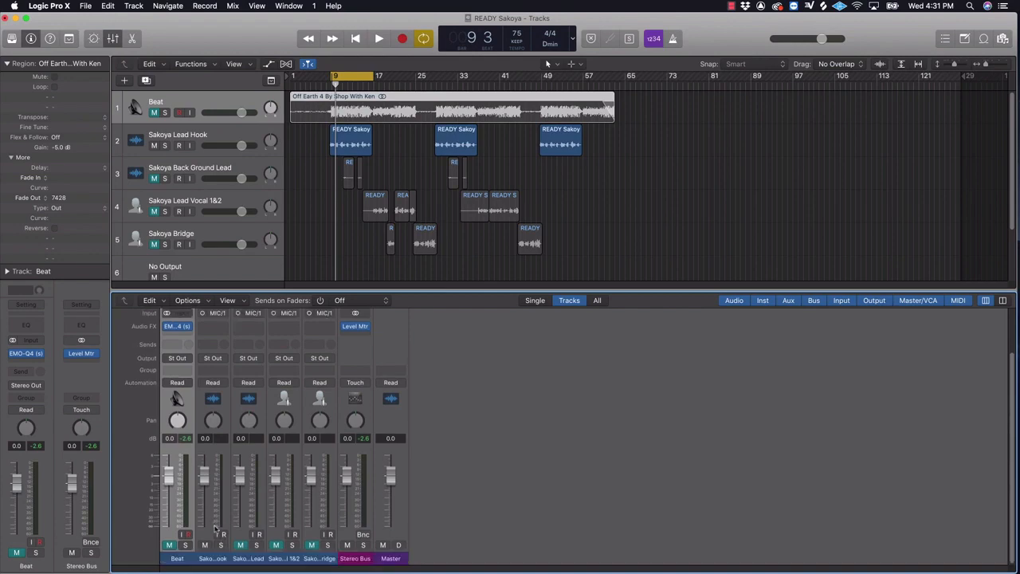
pyautogui.press('space')
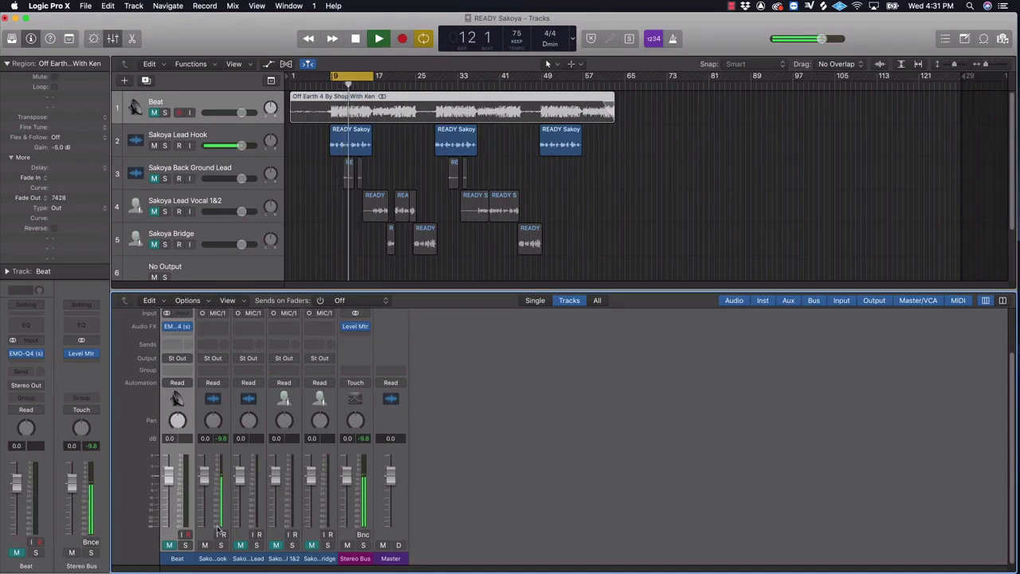
pyautogui.press('space')
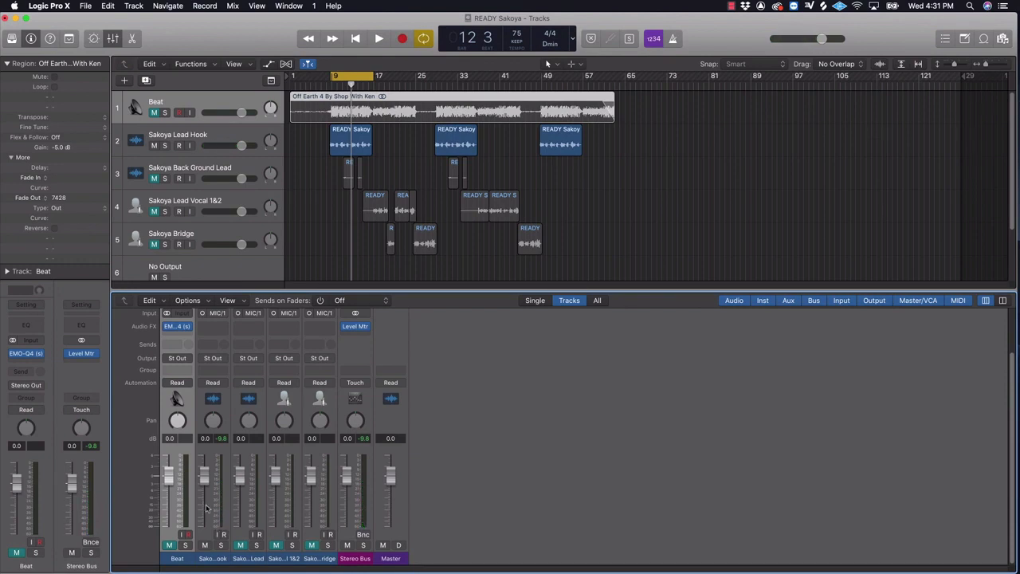
# Step: Insert the mono Waves NS1 noise suppressor on the Lead Hook channel and move its window clear of the track headers
pyautogui.scroll(2, 203, 419)
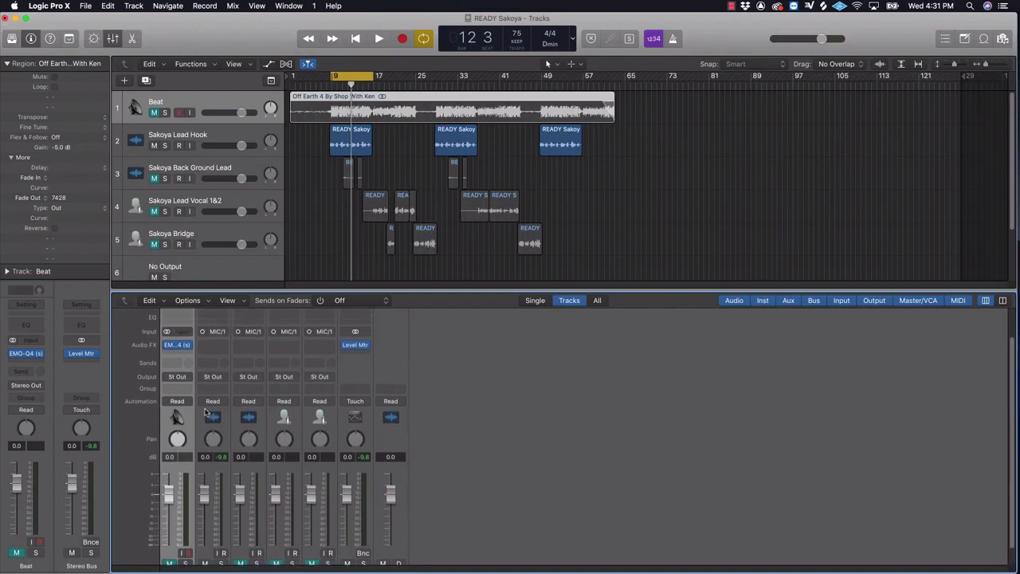
pyautogui.click(222, 347)
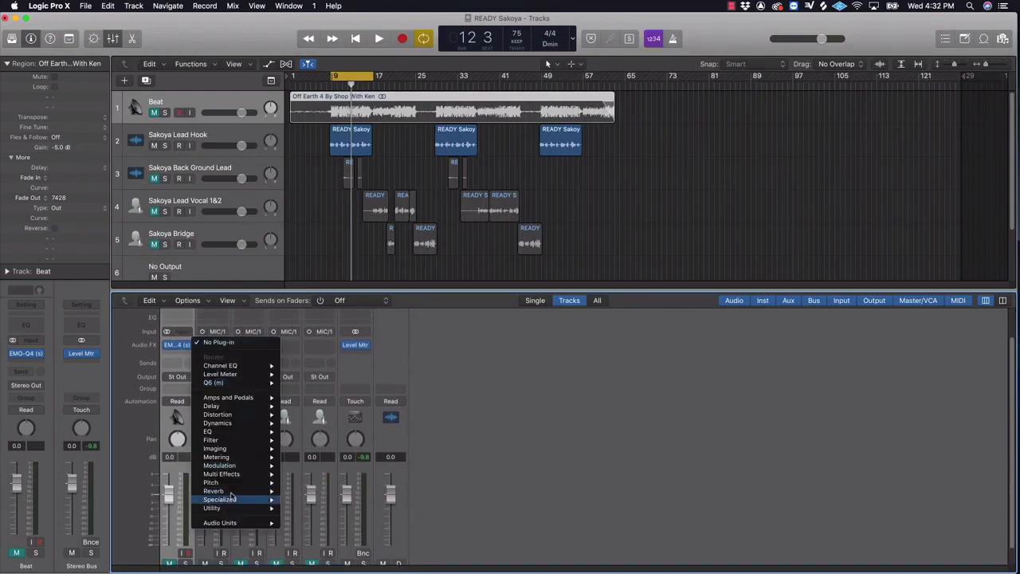
pyautogui.moveTo(236, 524)
pyautogui.moveTo(322, 564)
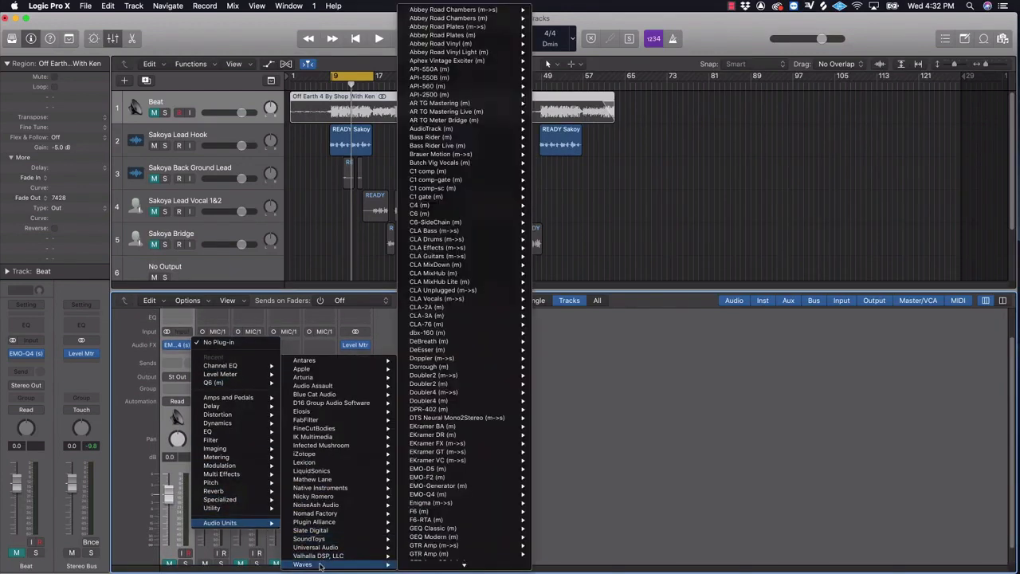
pyautogui.scroll(-2, 462, 542)
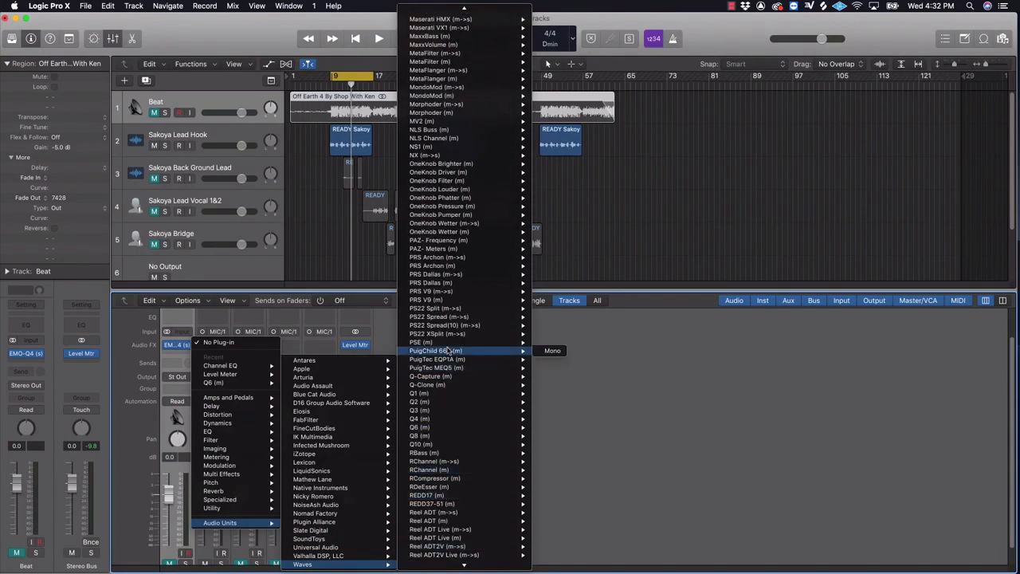
pyautogui.moveTo(452, 149)
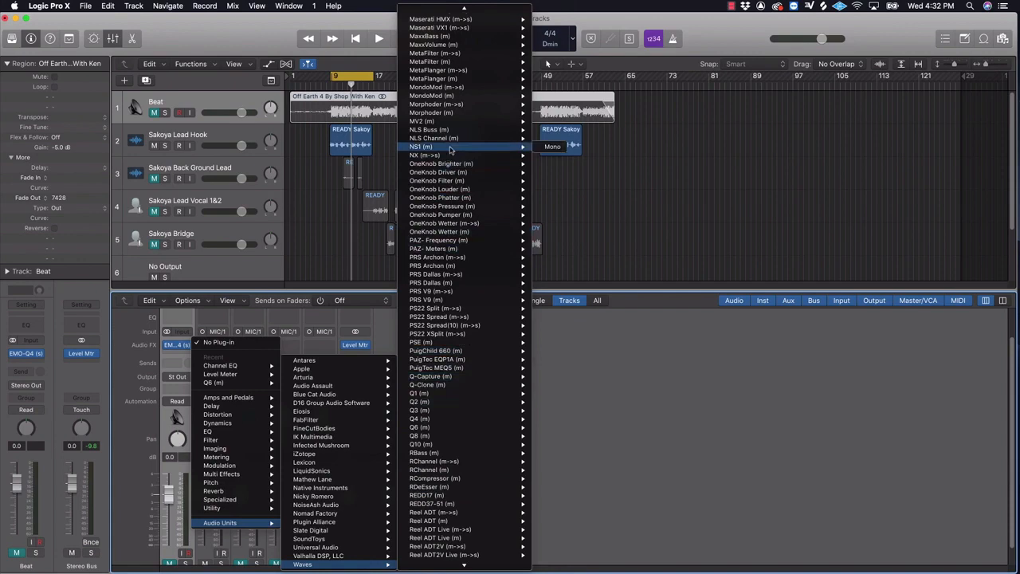
pyautogui.click(552, 147)
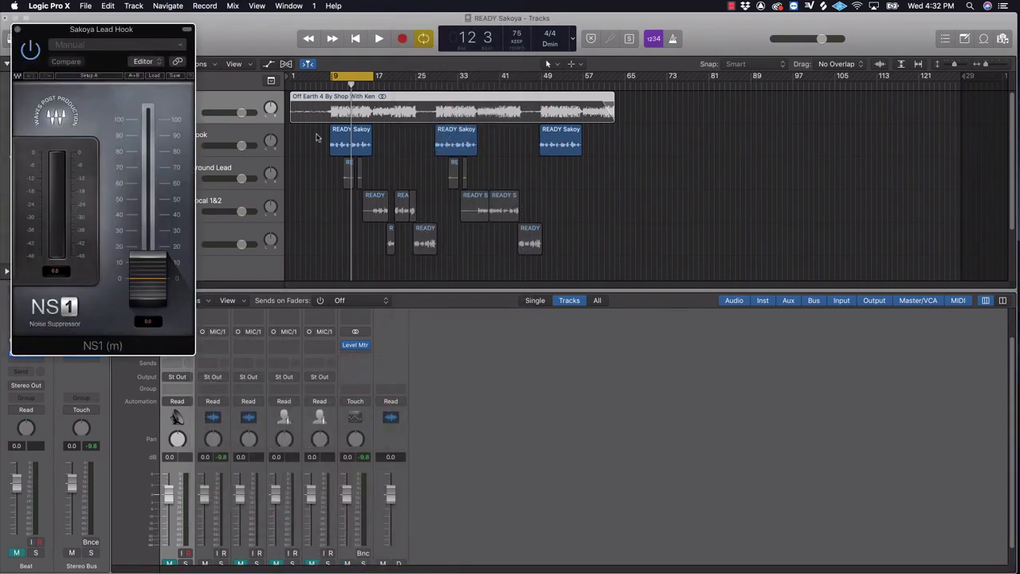
pyautogui.moveTo(173, 44); pyautogui.dragTo(507, 139)
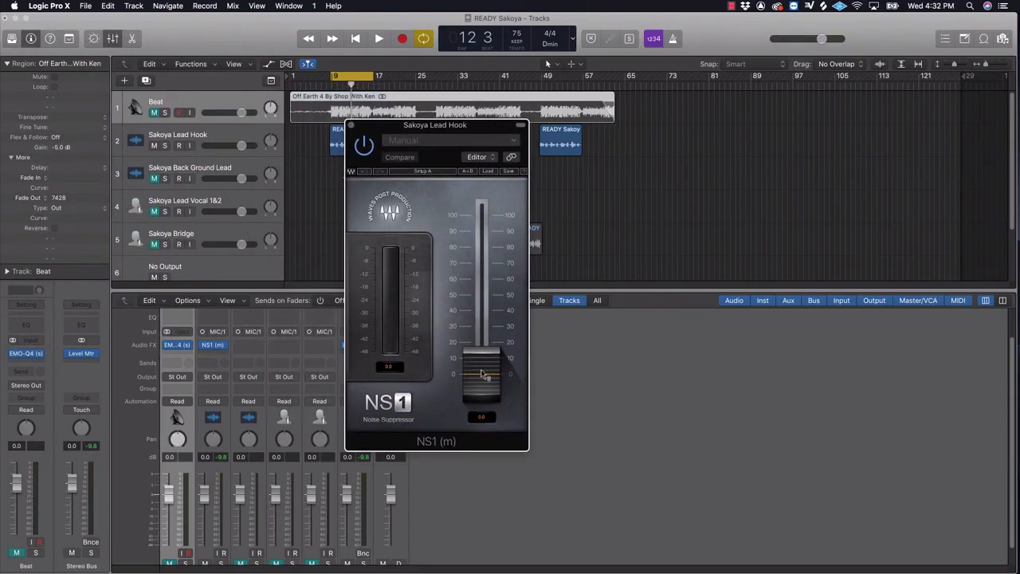
# Step: Try the NS1 suppression at its 100 maximum, lower it, and fine-tune it to 7.0 while the Lead Hook plays
pyautogui.moveTo(481, 370); pyautogui.dragTo(484, 217)
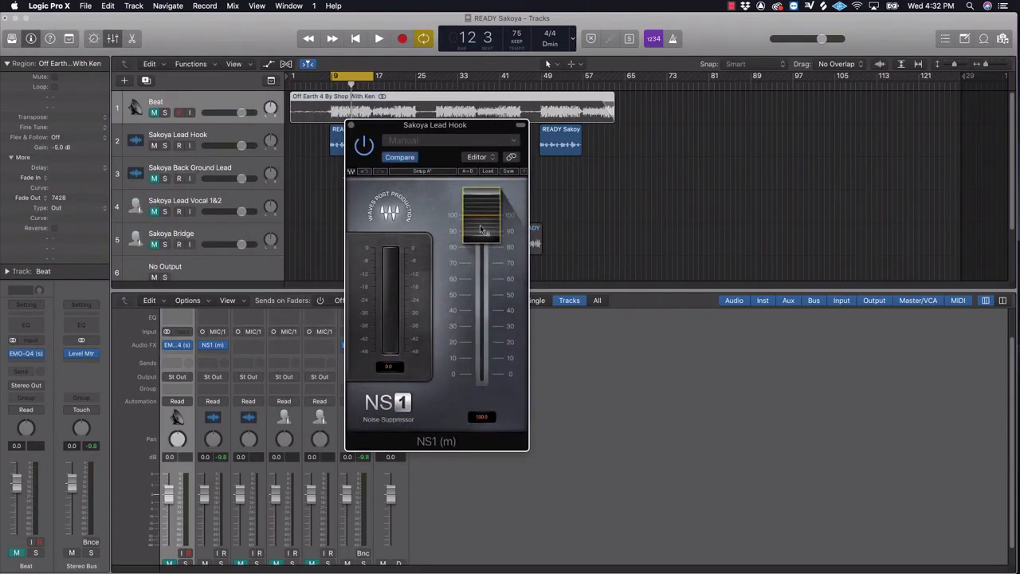
pyautogui.moveTo(481, 230); pyautogui.dragTo(481, 362)
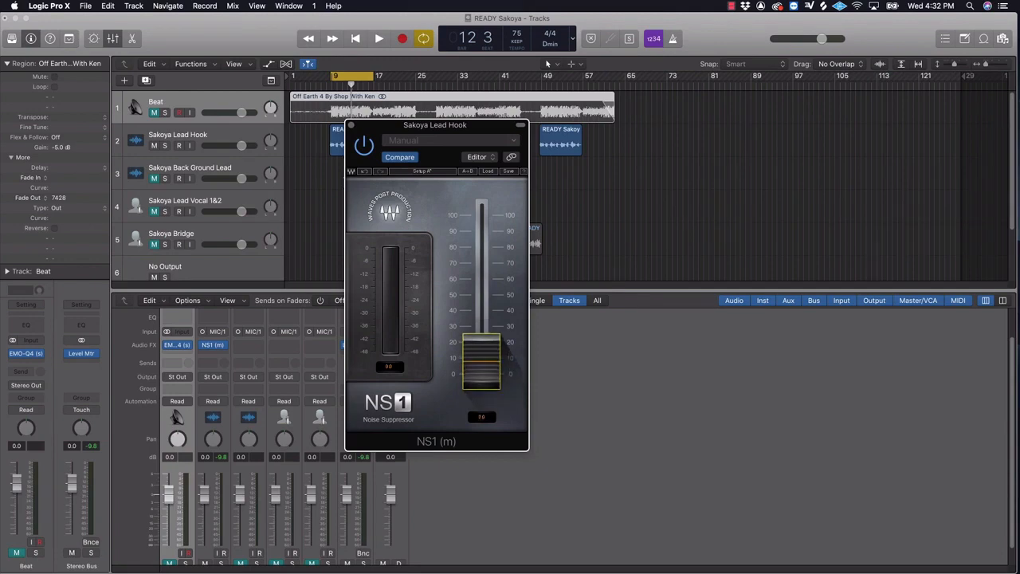
pyautogui.moveTo(482, 362); pyautogui.dragTo(481, 364)
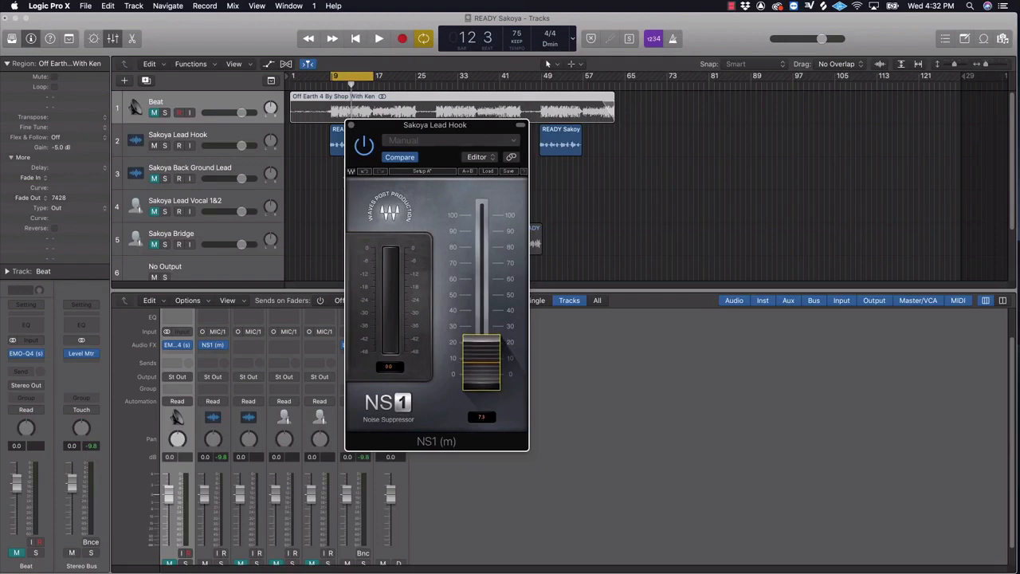
pyautogui.press('space')
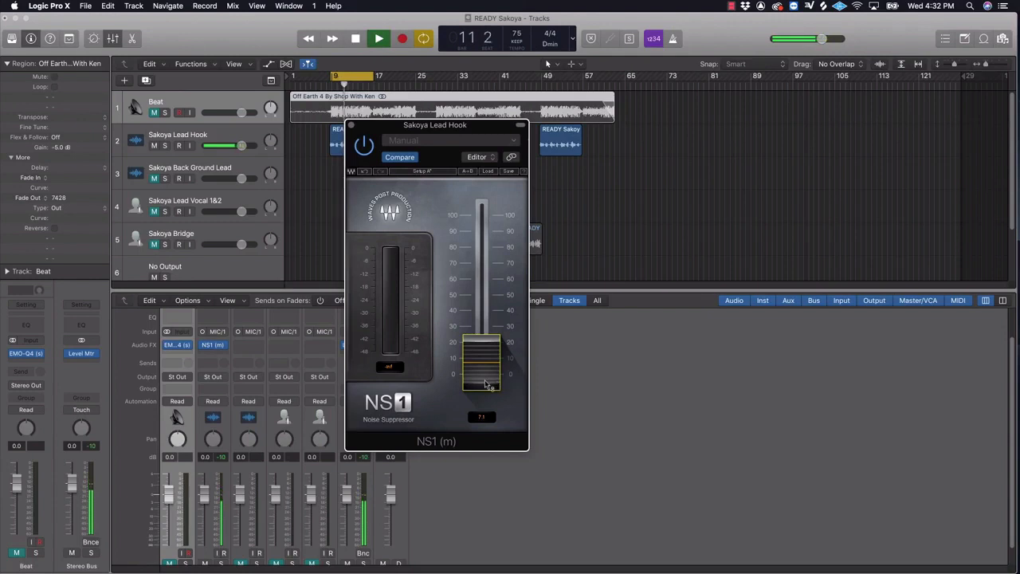
pyautogui.moveTo(489, 386); pyautogui.dragTo(489, 386)
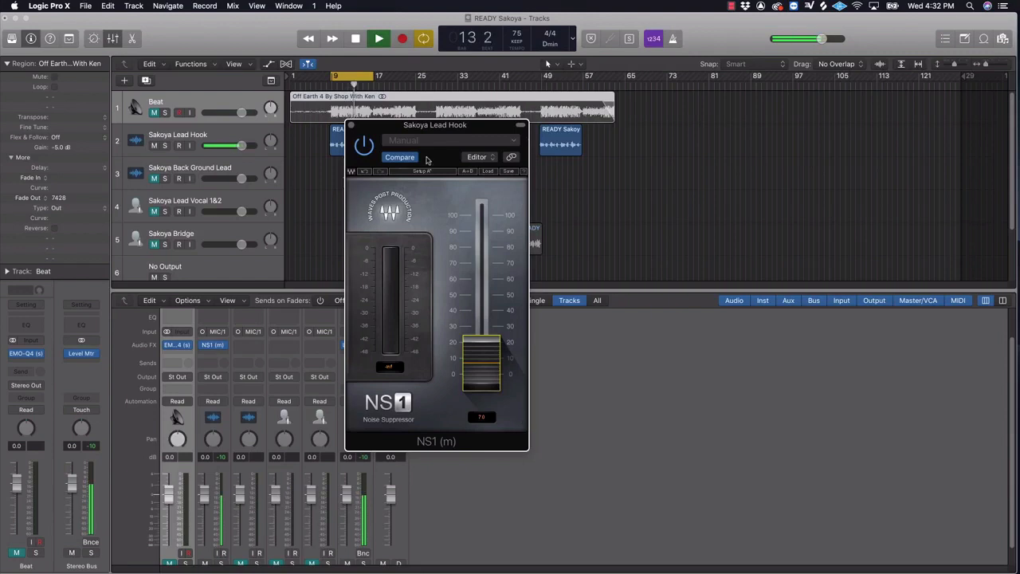
# Step: Bypass and re-enable NS1 during playback to compare the vocal, stop playback and move the plug-in window aside
pyautogui.click(366, 151)
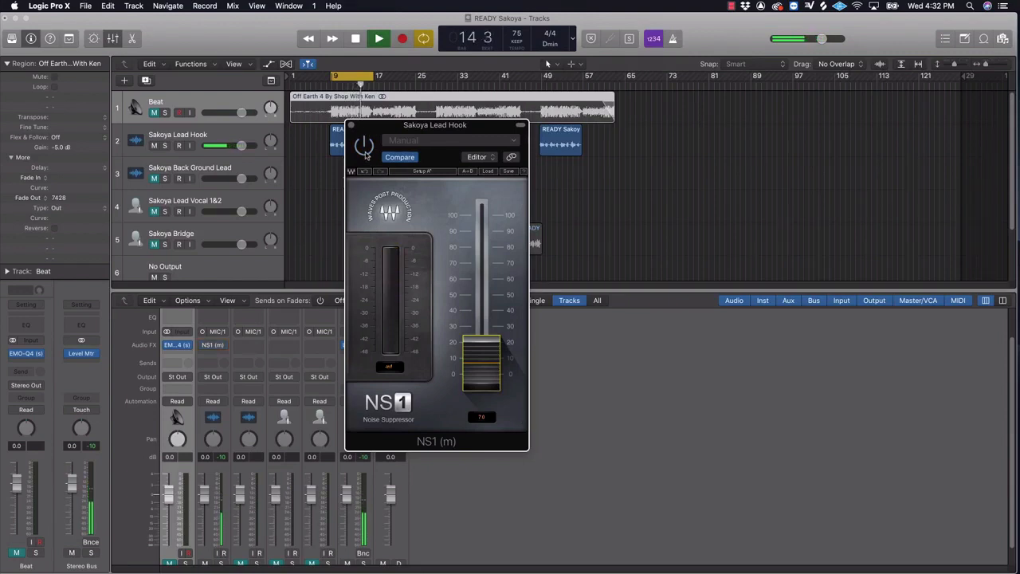
pyautogui.click(366, 155)
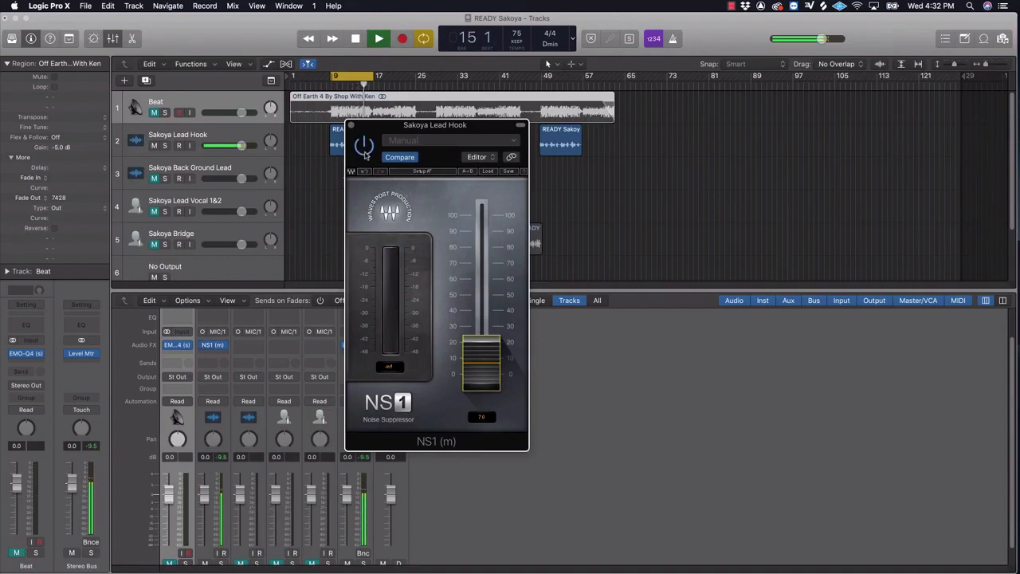
pyautogui.press('space')
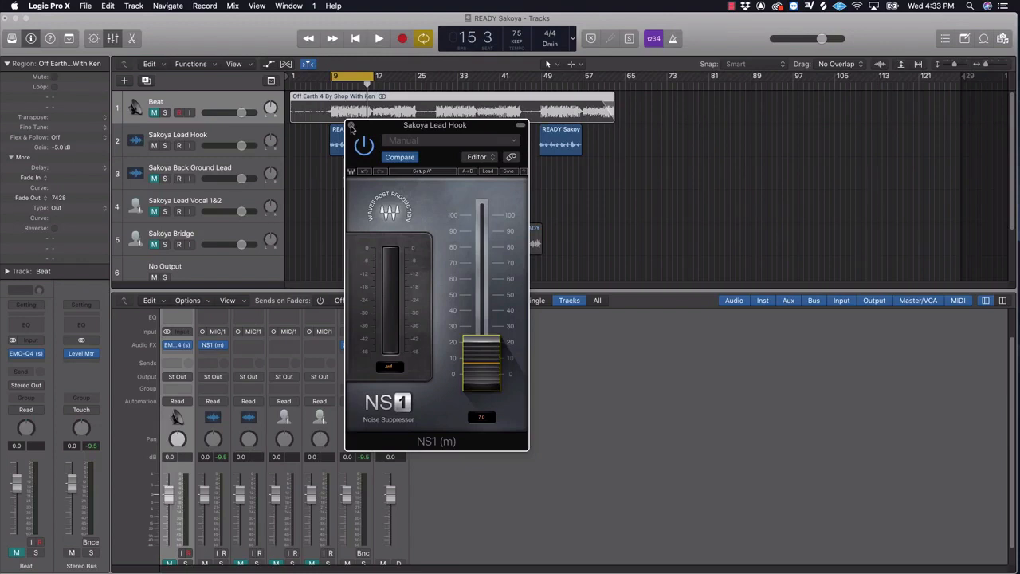
pyautogui.moveTo(381, 129); pyautogui.dragTo(521, 196)
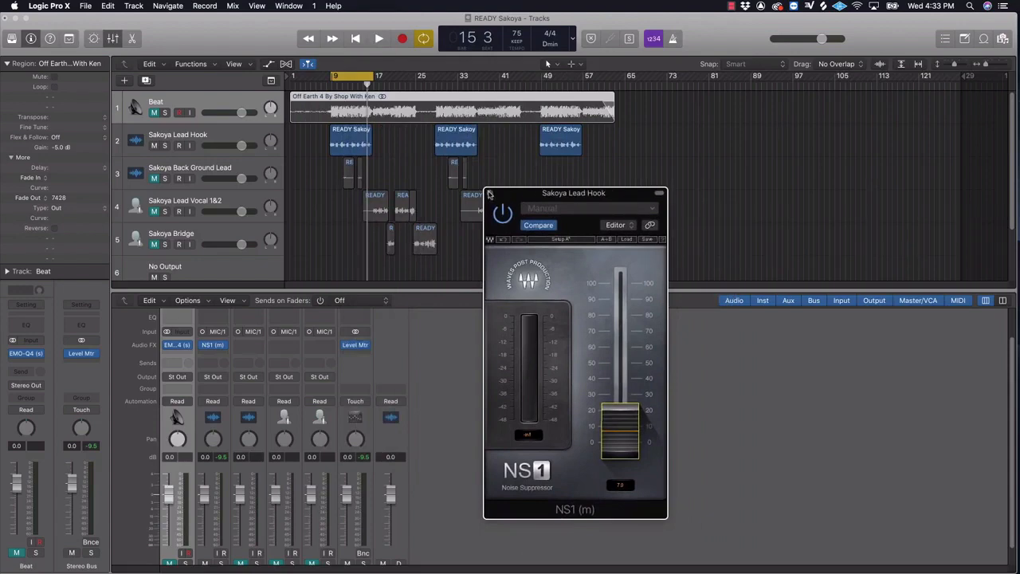
# Step: Close NS1, insert the mono Waves SSLChannel on the Lead Hook channel and move its window clear of the track headers
pyautogui.click(490, 195)
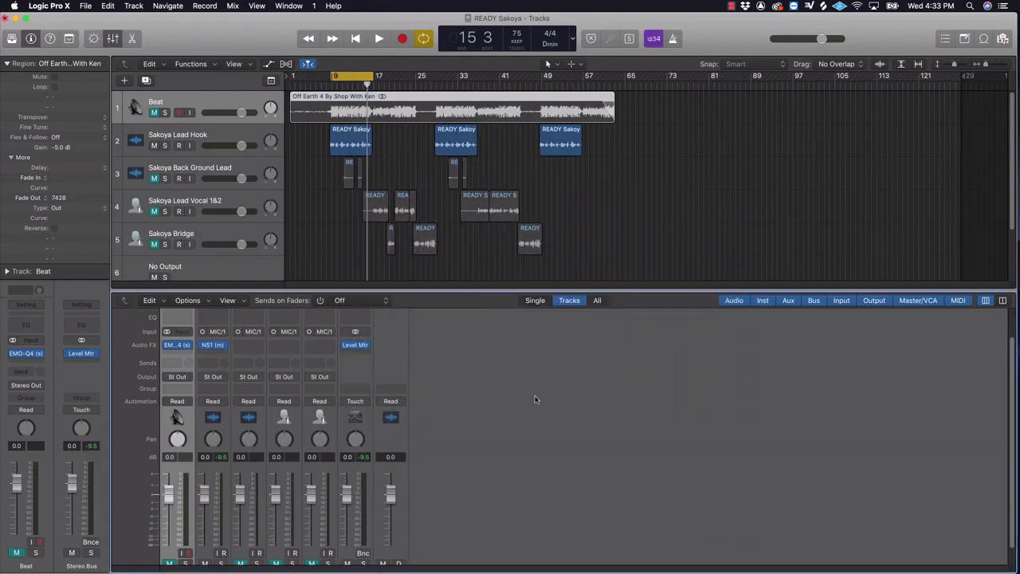
pyautogui.click(224, 354)
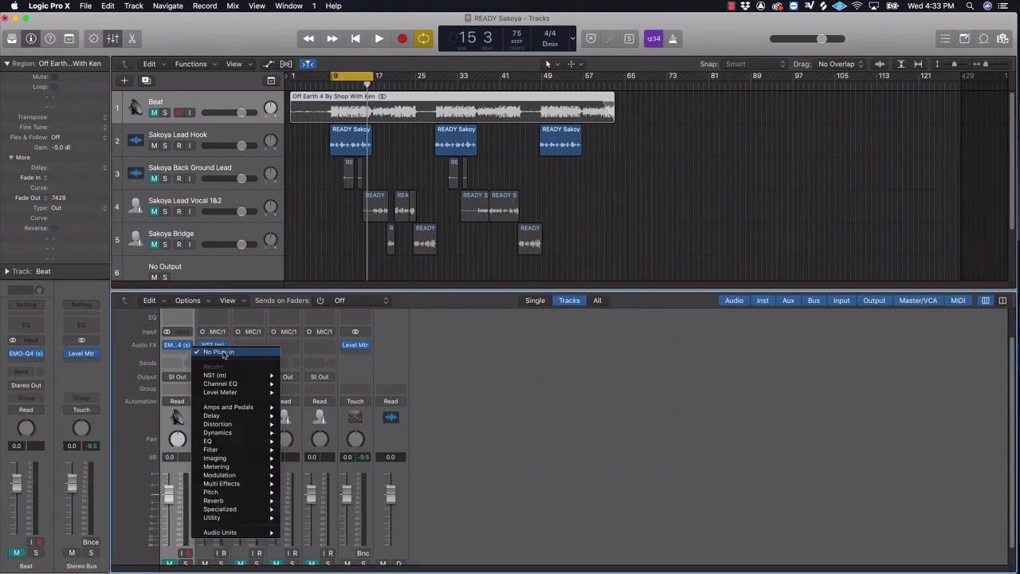
pyautogui.moveTo(233, 532)
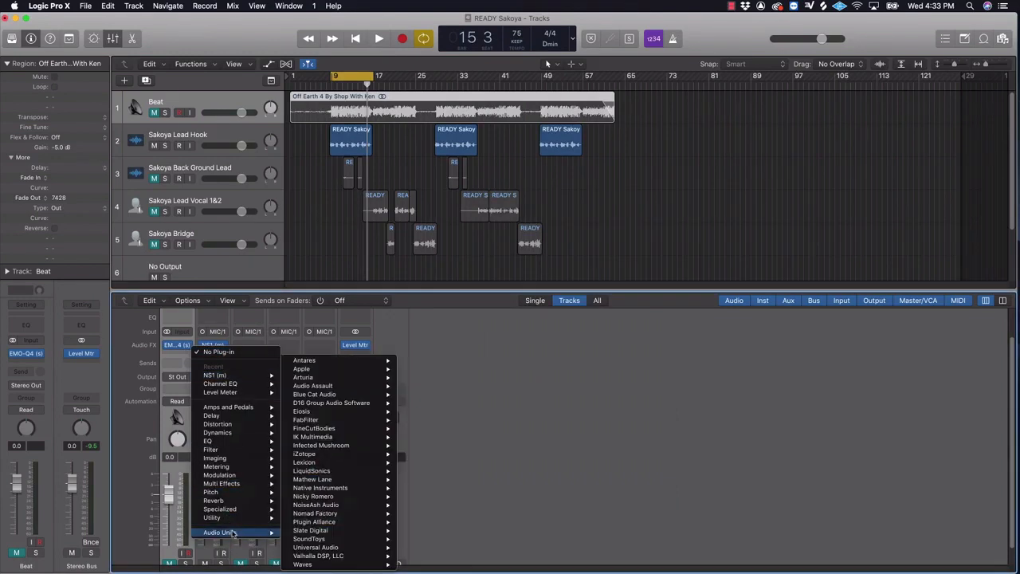
pyautogui.moveTo(323, 565)
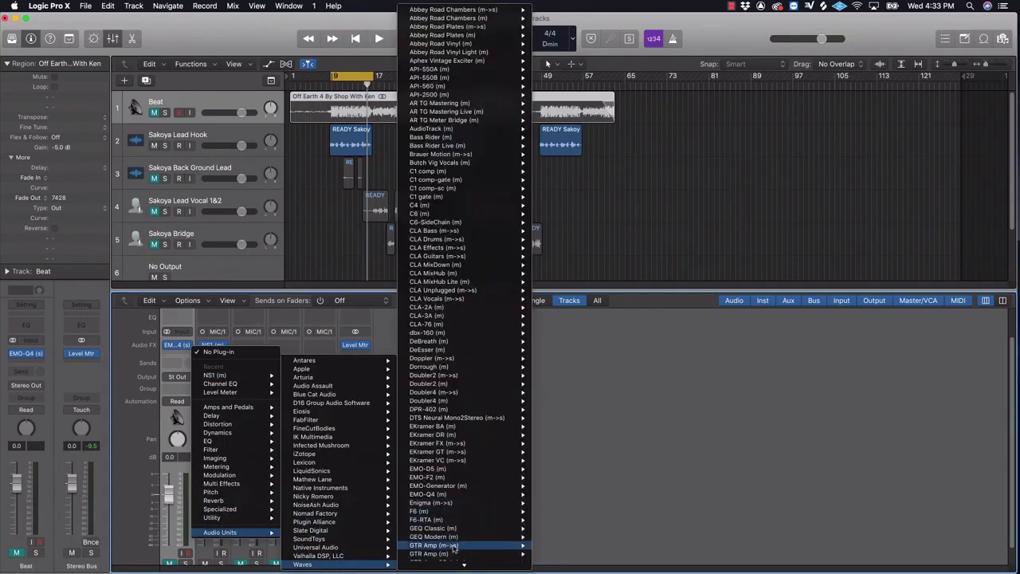
pyautogui.moveTo(461, 564)
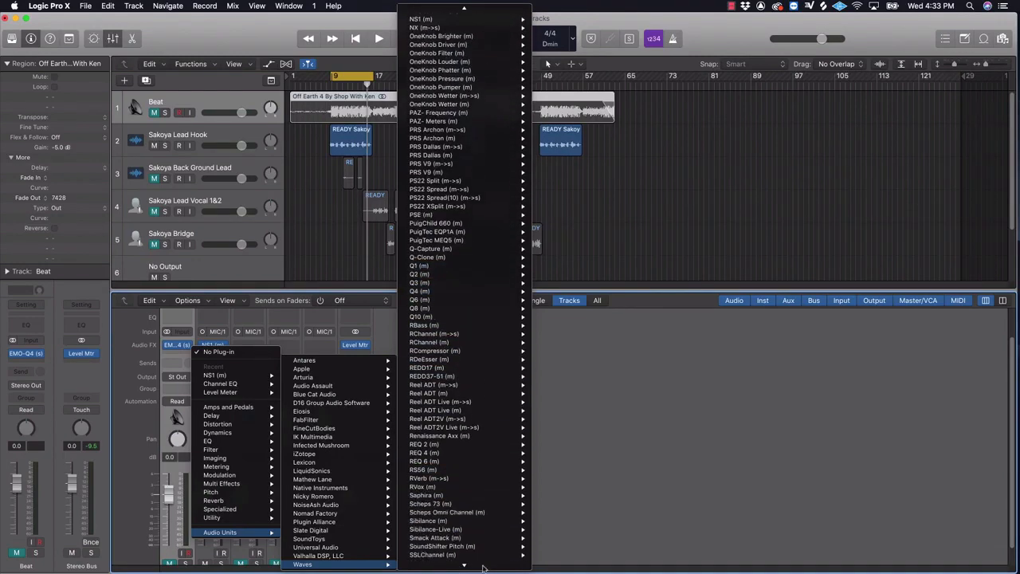
pyautogui.scroll(-2, 481, 556)
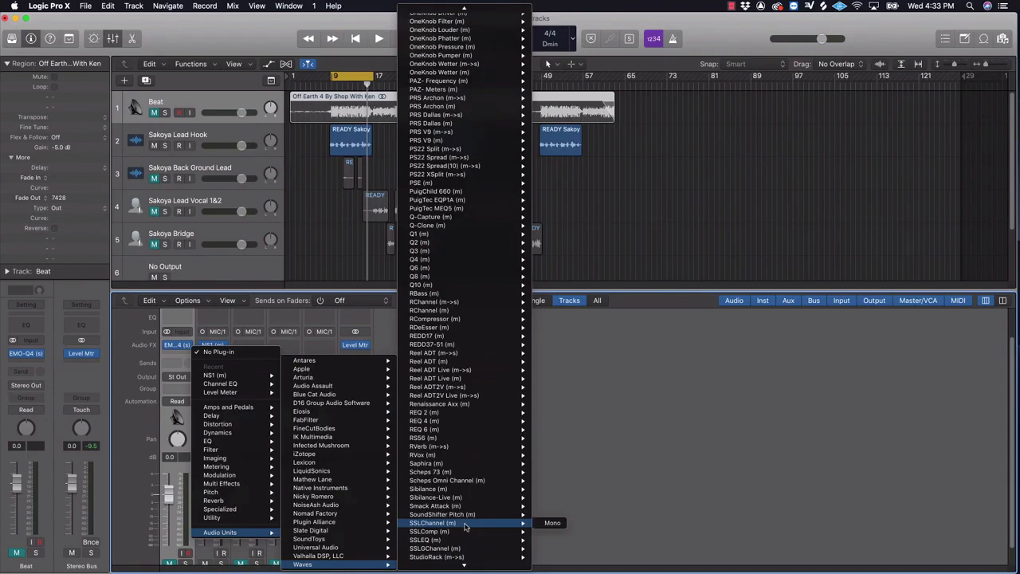
pyautogui.click(467, 526)
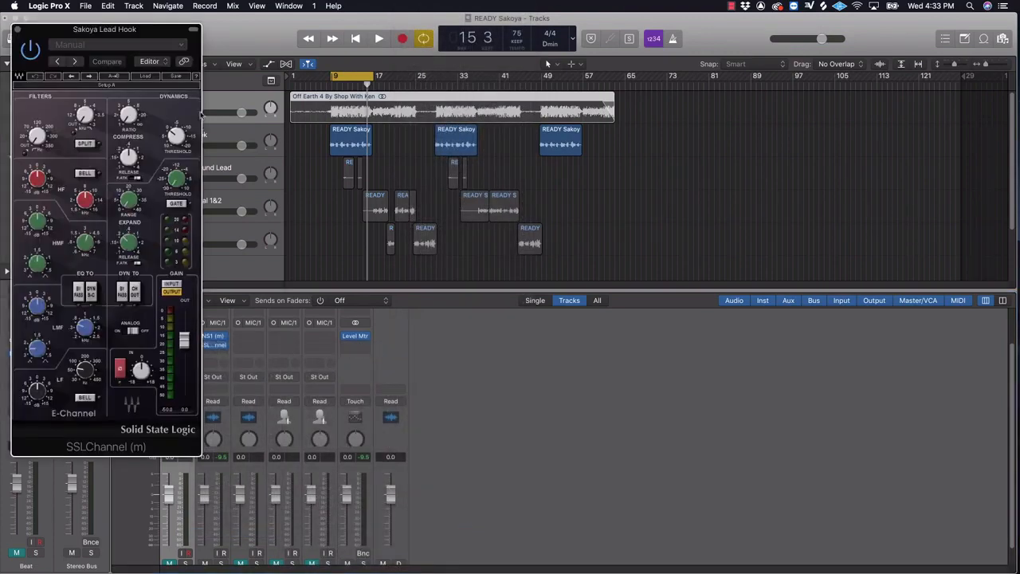
pyautogui.moveTo(132, 33); pyautogui.dragTo(519, 119)
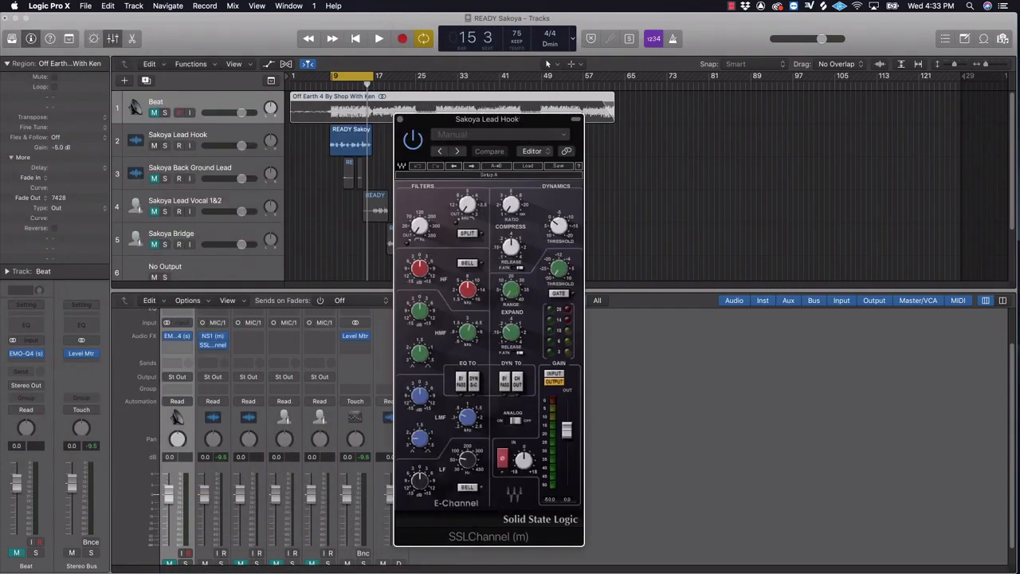
# Step: Adjust the SSLChannel's expander threshold, play the Lead Hook to hear it, stop playback and close the plug-in window
pyautogui.moveTo(512, 287); pyautogui.dragTo(526, 305)
pyautogui.moveTo(559, 269); pyautogui.dragTo(561, 259)
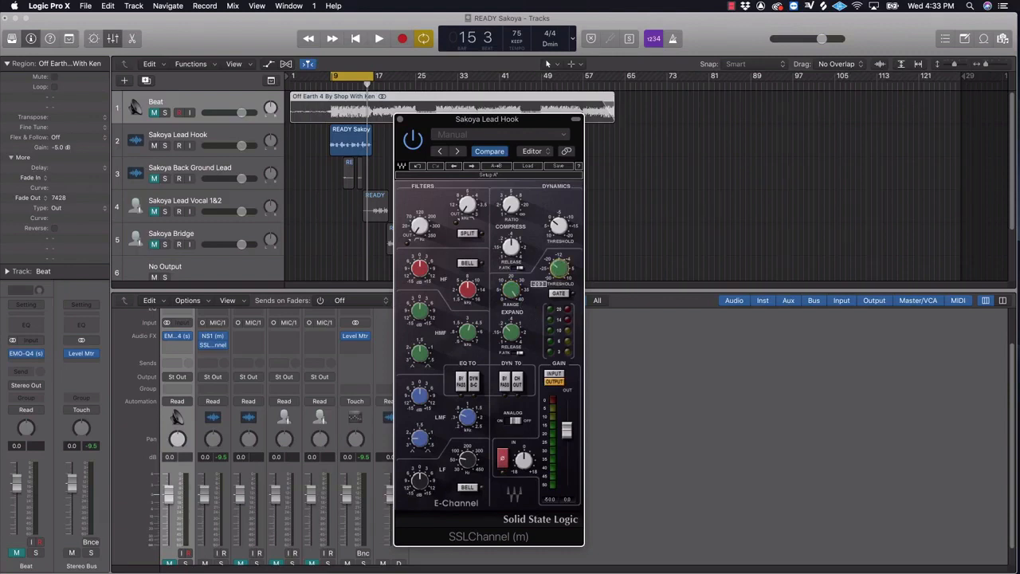
pyautogui.press('space')
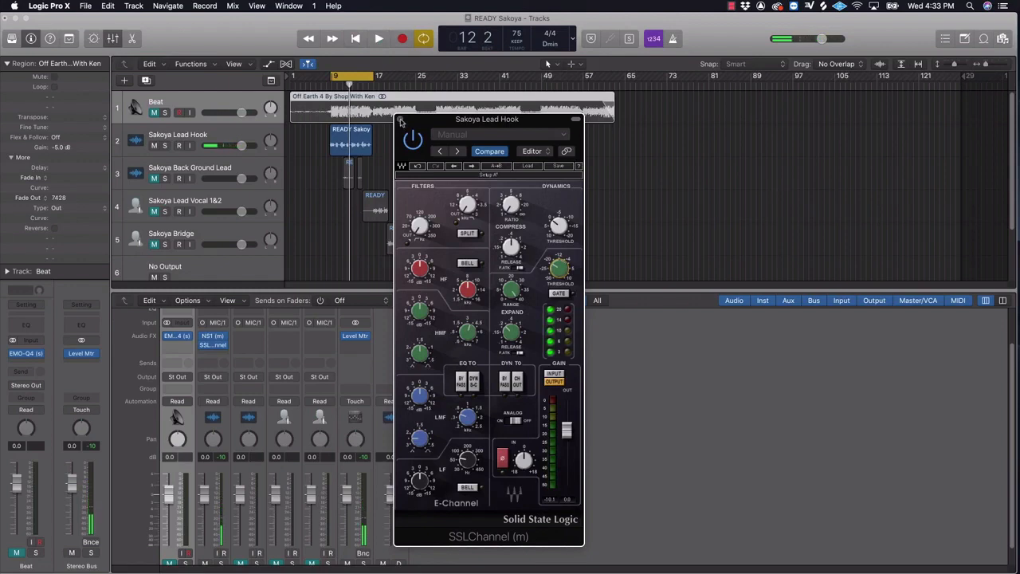
pyautogui.click(401, 120)
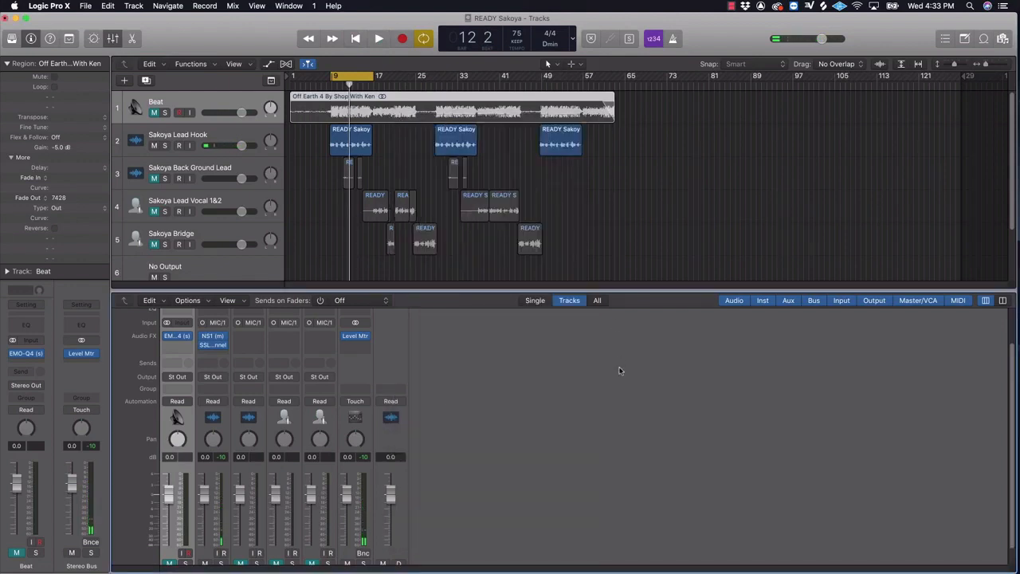
# Step: Insert the mono Waves Q10 equalizer on the Lead Hook channel after SSLChannel and move its window clear of the track headers
pyautogui.click(223, 355)
pyautogui.moveTo(239, 541)
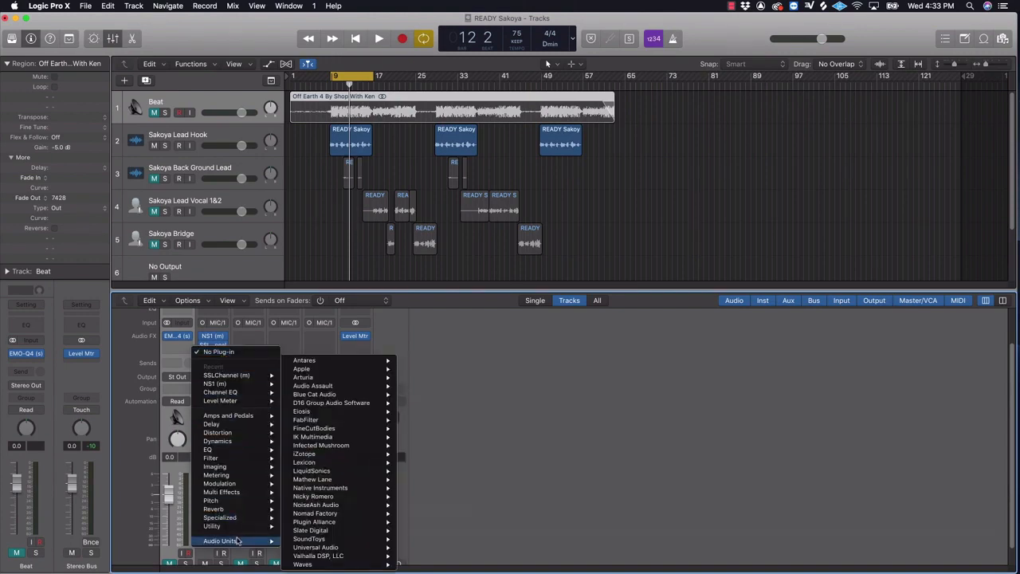
pyautogui.moveTo(307, 565)
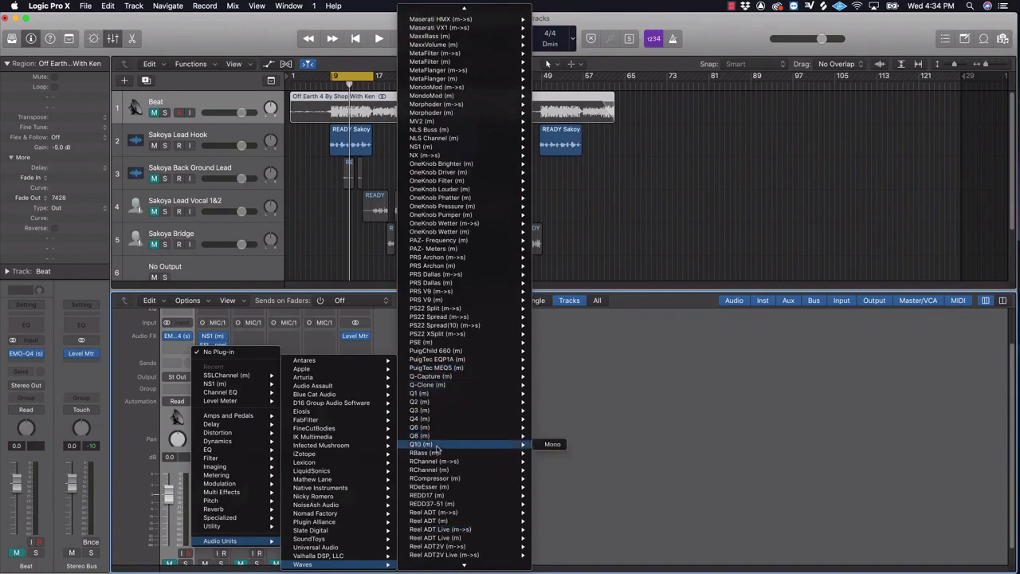
pyautogui.press('Escape')
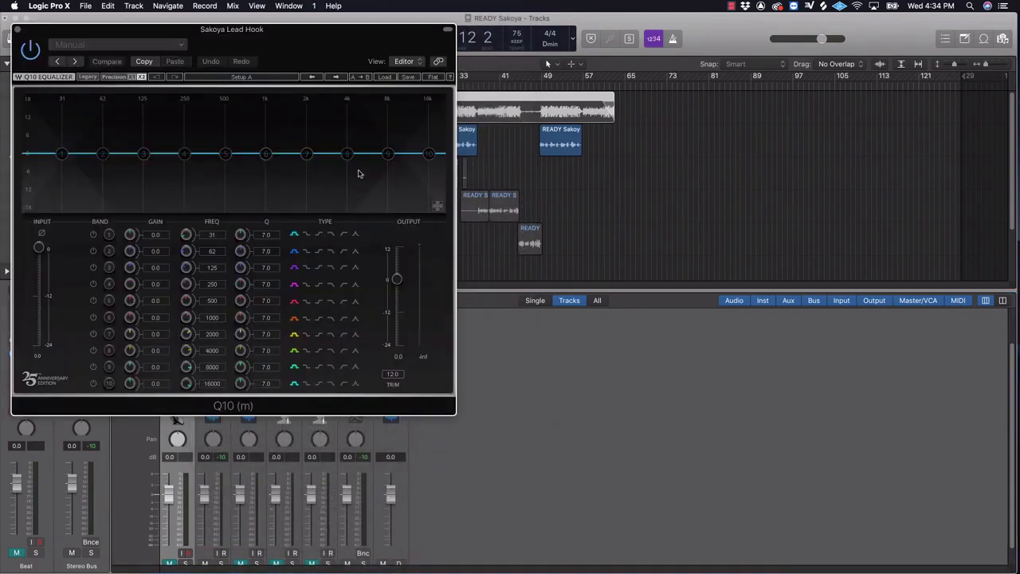
pyautogui.moveTo(305, 47); pyautogui.dragTo(647, 168)
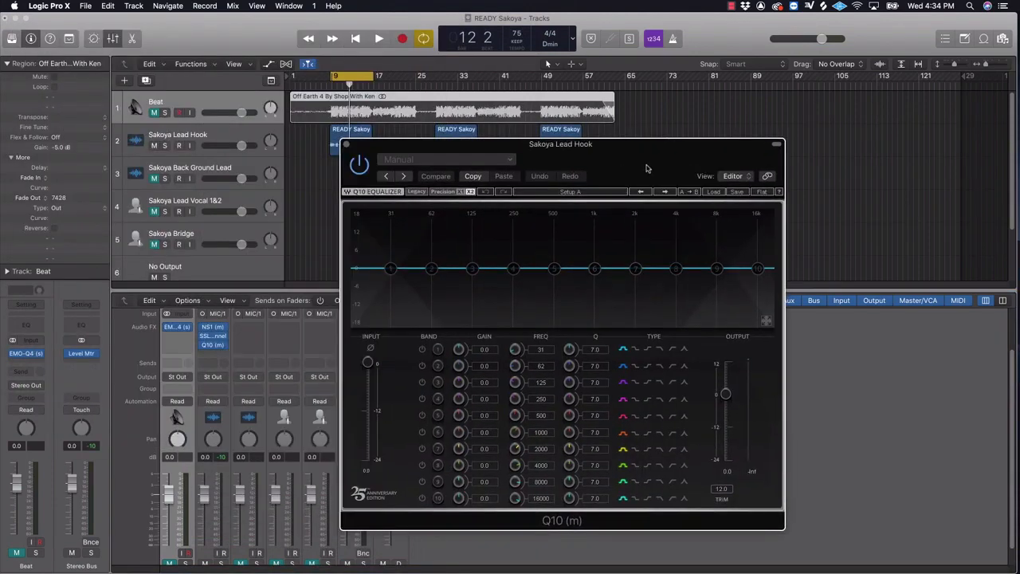
# Step: Enable Q10 band 1 as a high-pass filter at 133 Hz
pyautogui.click(423, 350)
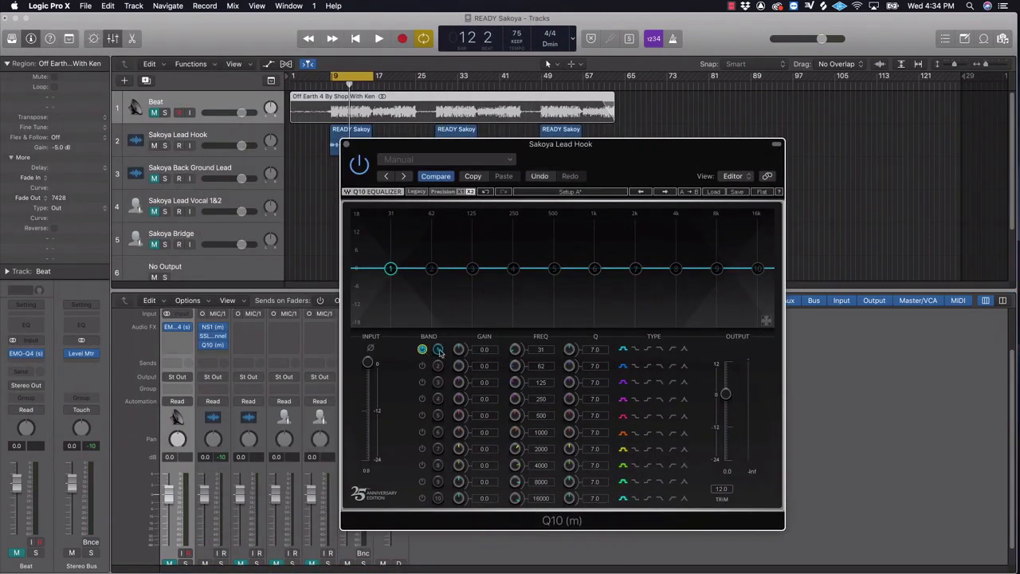
pyautogui.moveTo(542, 351); pyautogui.dragTo(542, 303)
pyautogui.click(672, 350)
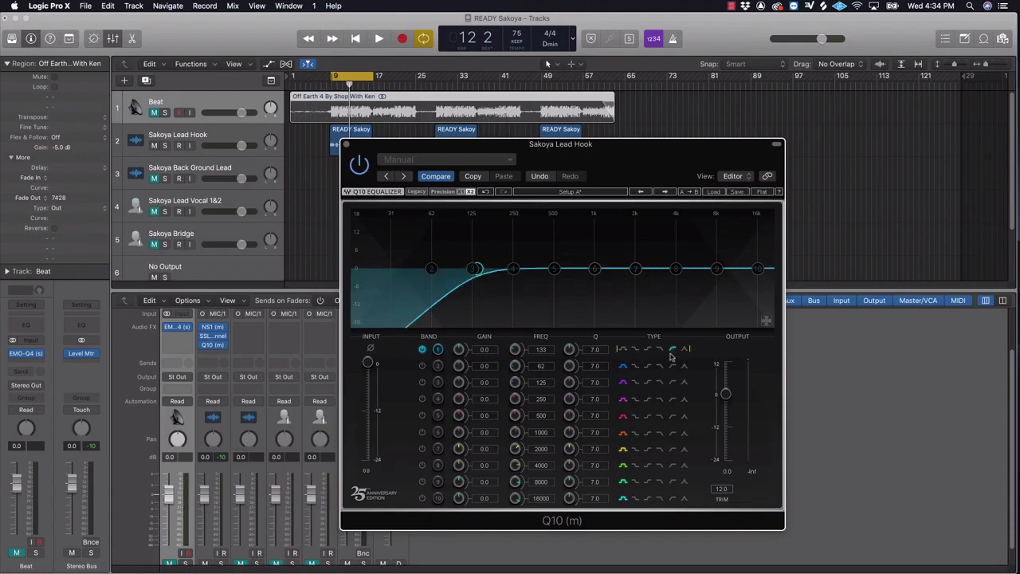
# Step: Enable Q10 band 2 with an 18.0 dB boost and a Q of about 13.8, and sweep it to 341 Hz during playback
pyautogui.click(422, 366)
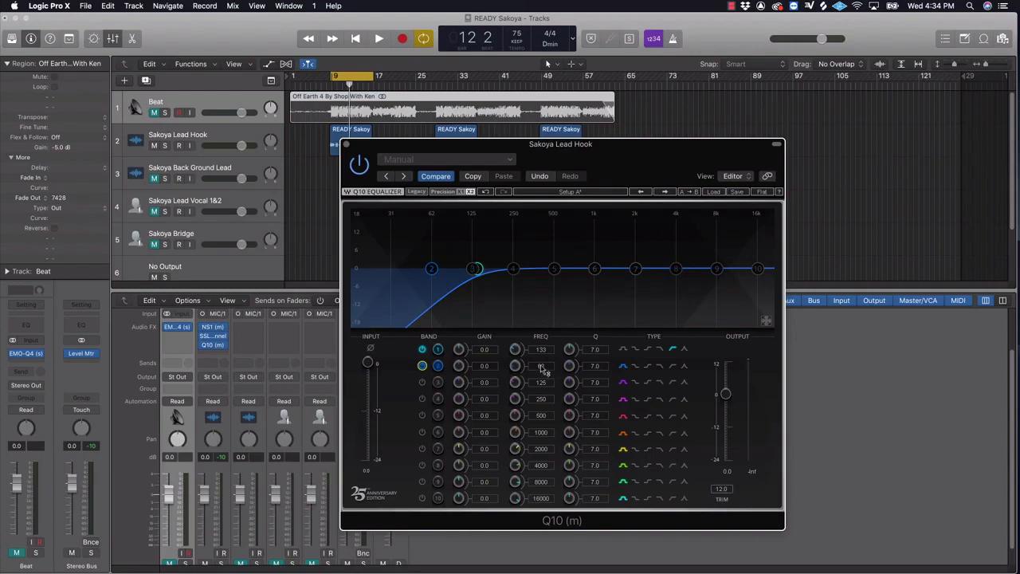
pyautogui.moveTo(459, 366); pyautogui.dragTo(459, 335)
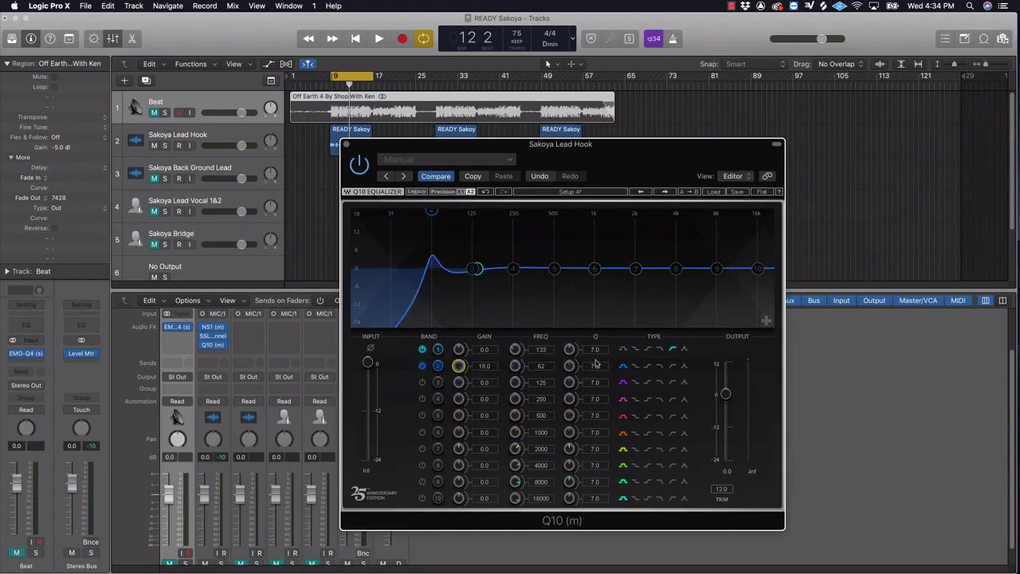
pyautogui.moveTo(597, 363); pyautogui.dragTo(597, 339)
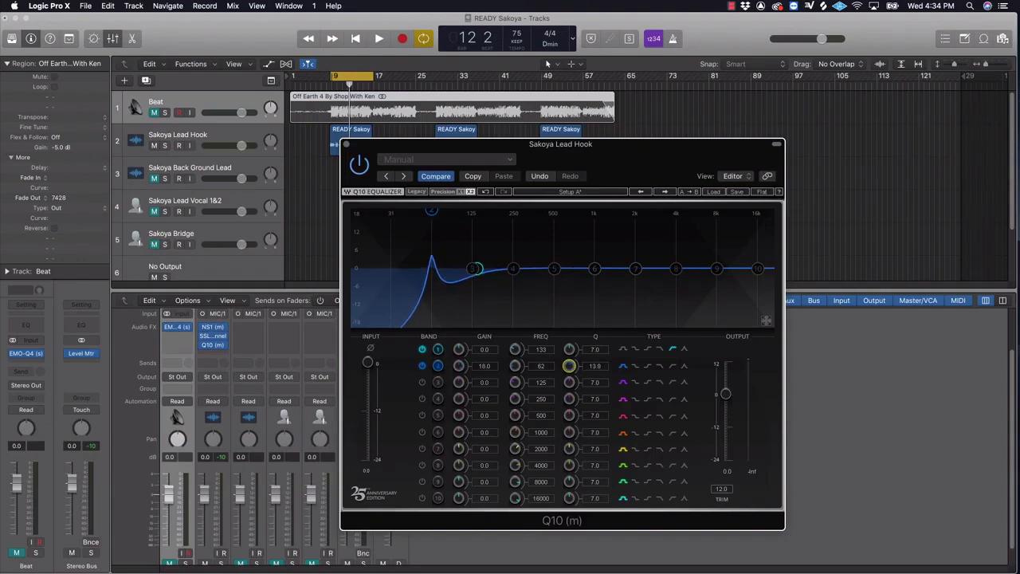
pyautogui.moveTo(433, 213); pyautogui.dragTo(532, 212)
pyautogui.press('space')
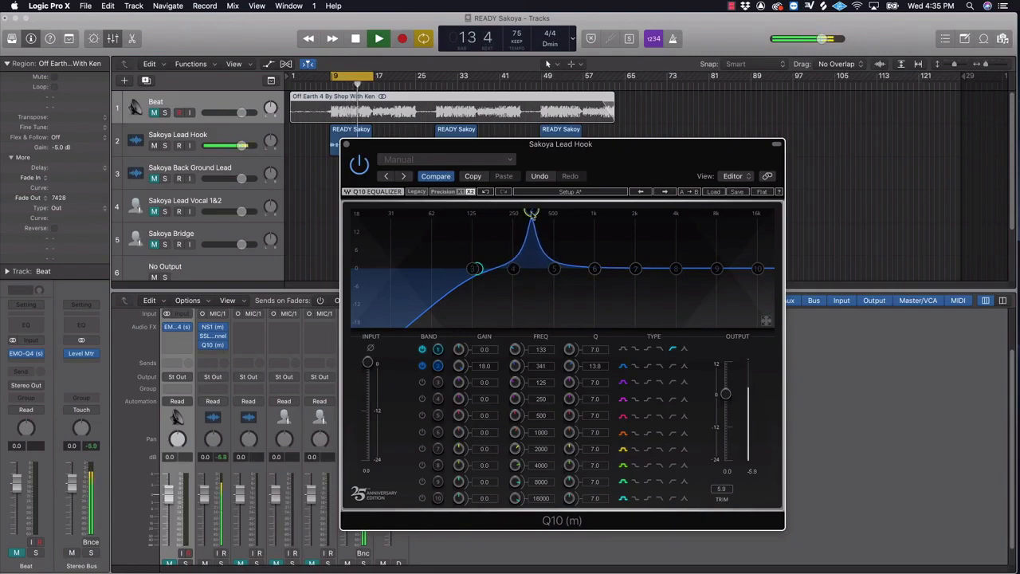
pyautogui.press('space')
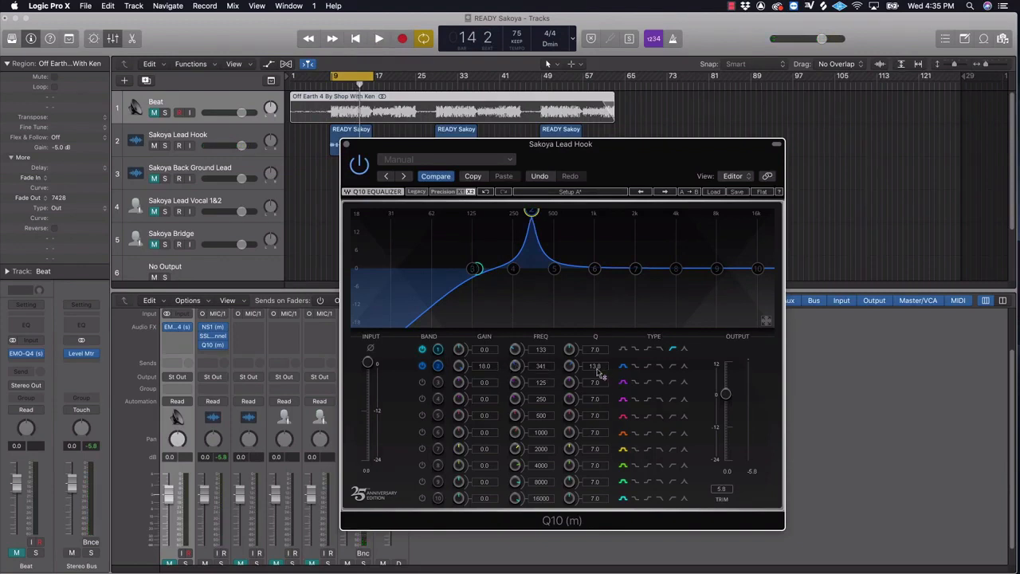
# Step: Set band 2 to a Q of 5.0 and a gain of -2.5 dB, and compare the vocal with Q10 bypassed during playback
pyautogui.moveTo(569, 366); pyautogui.dragTo(569, 407)
pyautogui.moveTo(459, 365); pyautogui.dragTo(459, 397)
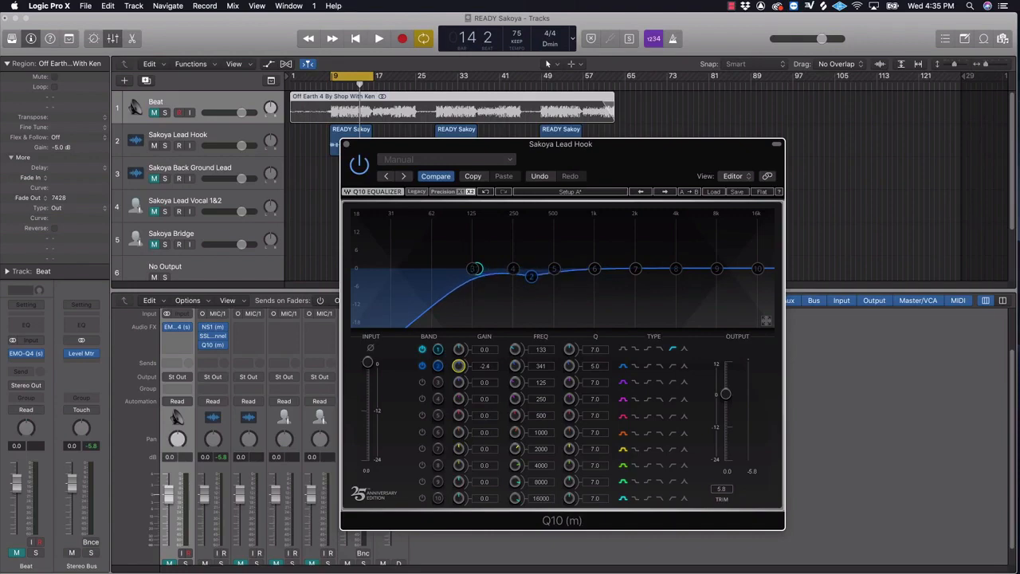
pyautogui.press('space')
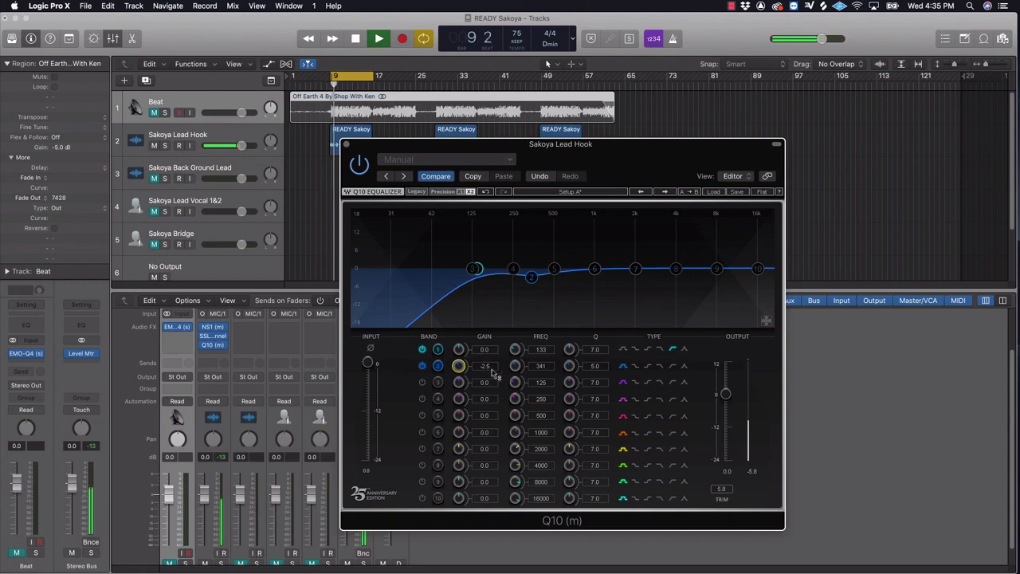
pyautogui.click(360, 165)
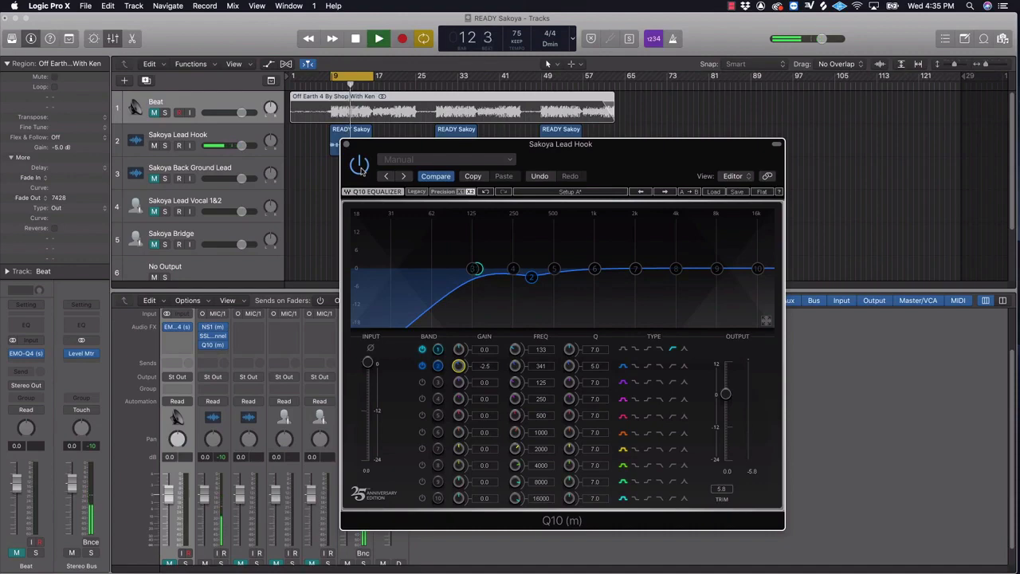
pyautogui.press('space')
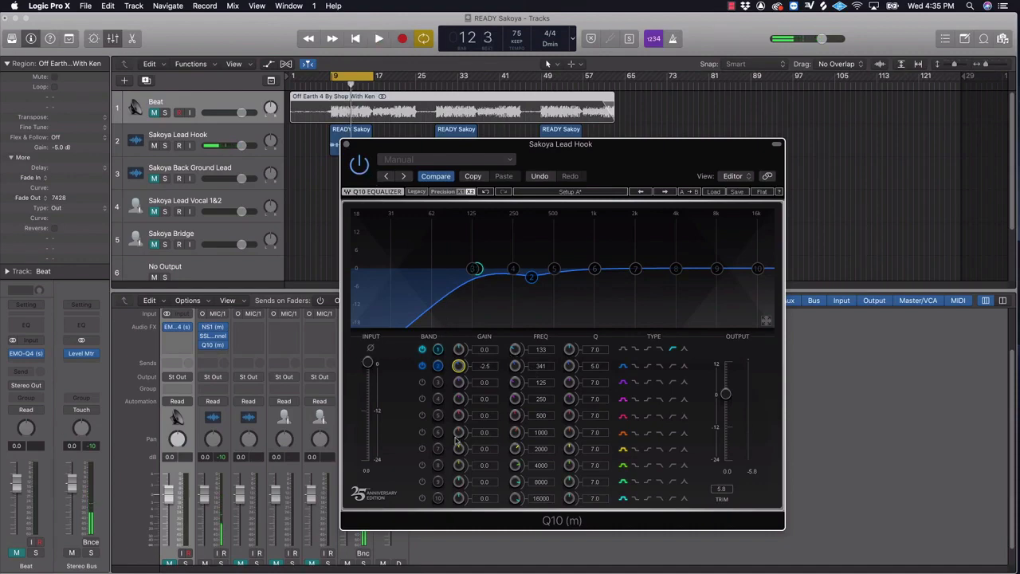
# Step: Enable band 3 with a Q of 13.4, sweep its boost to 496 Hz during playback, and cut its gain to -2.4 dB
pyautogui.click(422, 383)
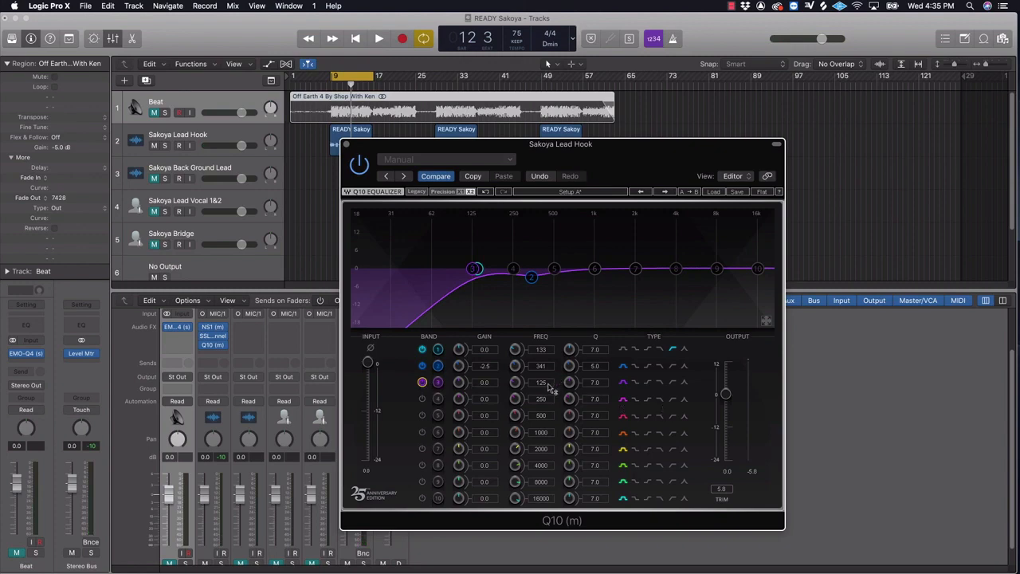
pyautogui.moveTo(458, 382); pyautogui.dragTo(458, 361)
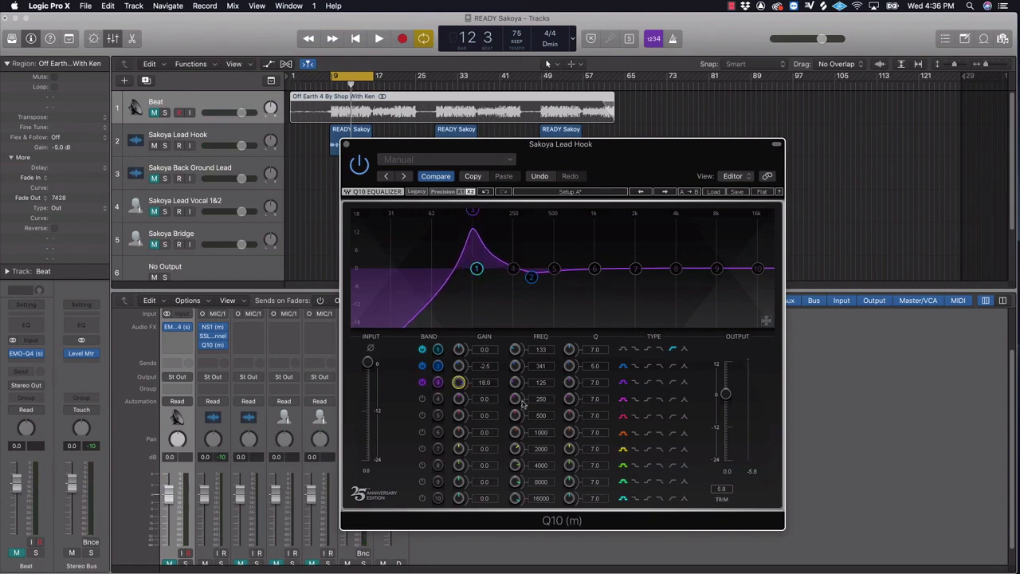
pyautogui.moveTo(541, 383); pyautogui.dragTo(599, 367)
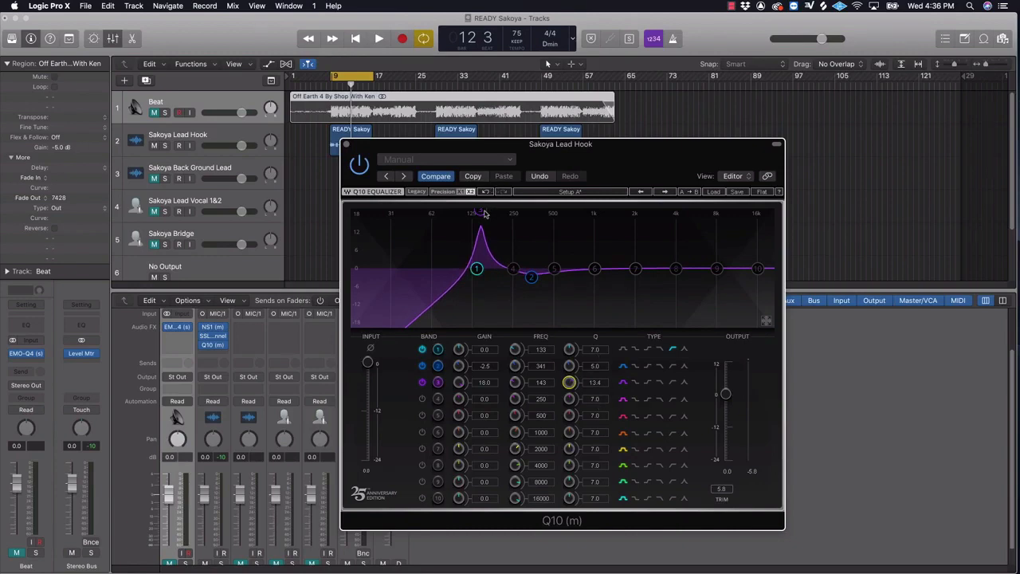
pyautogui.press('space')
pyautogui.moveTo(482, 213); pyautogui.dragTo(554, 212)
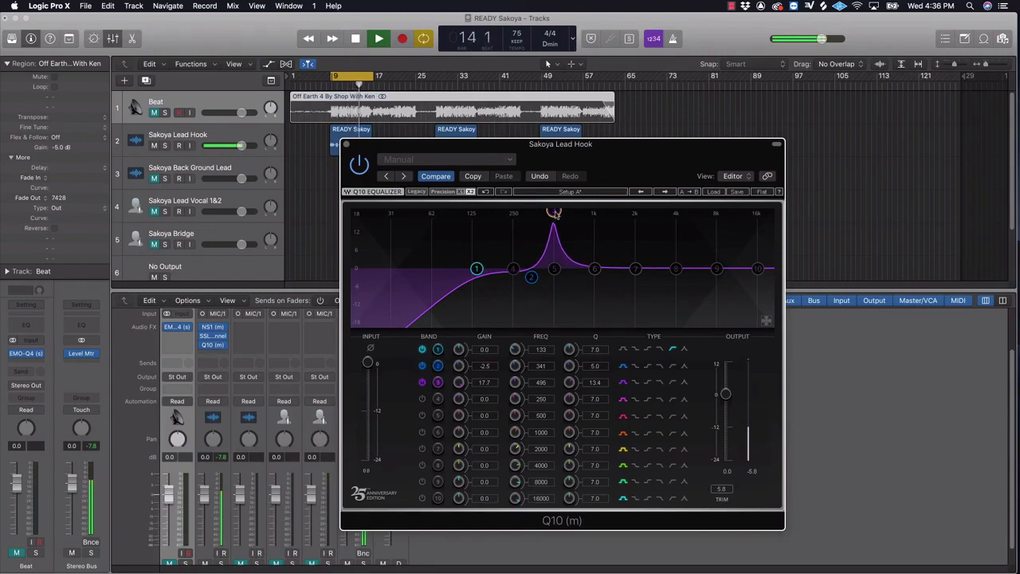
pyautogui.press('space')
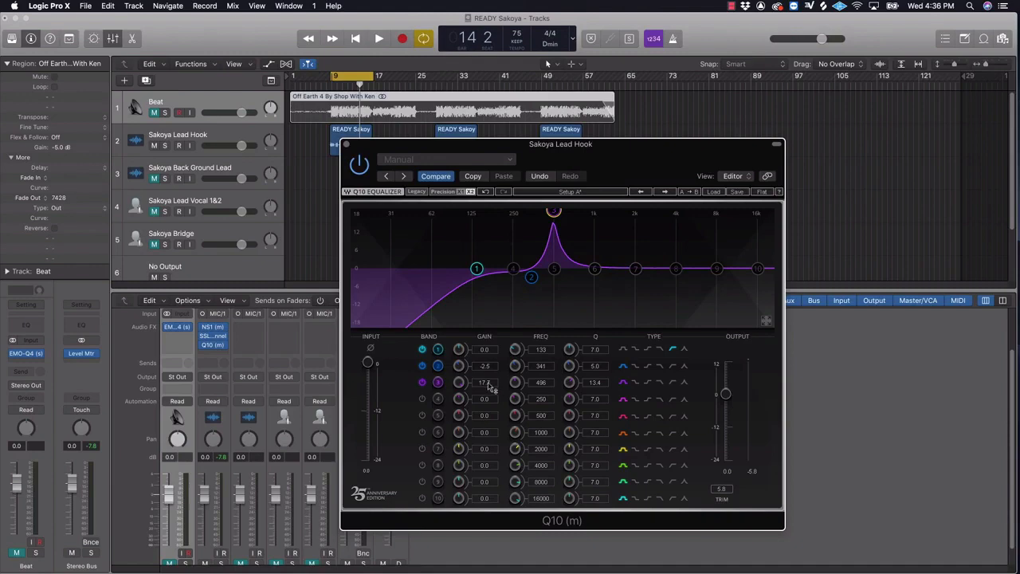
pyautogui.click(486, 383)
pyautogui.moveTo(487, 384); pyautogui.dragTo(487, 428)
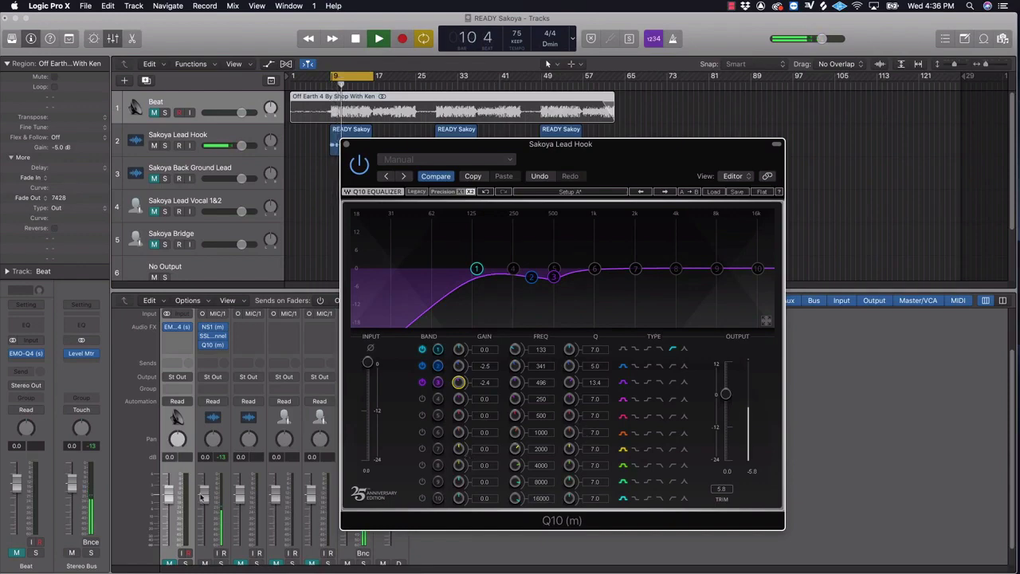
# Step: Unmute the Beat during playback, lower the Lead Hook channel's volume to -0.7 dB against it, and stop playback
pyautogui.click(168, 564)
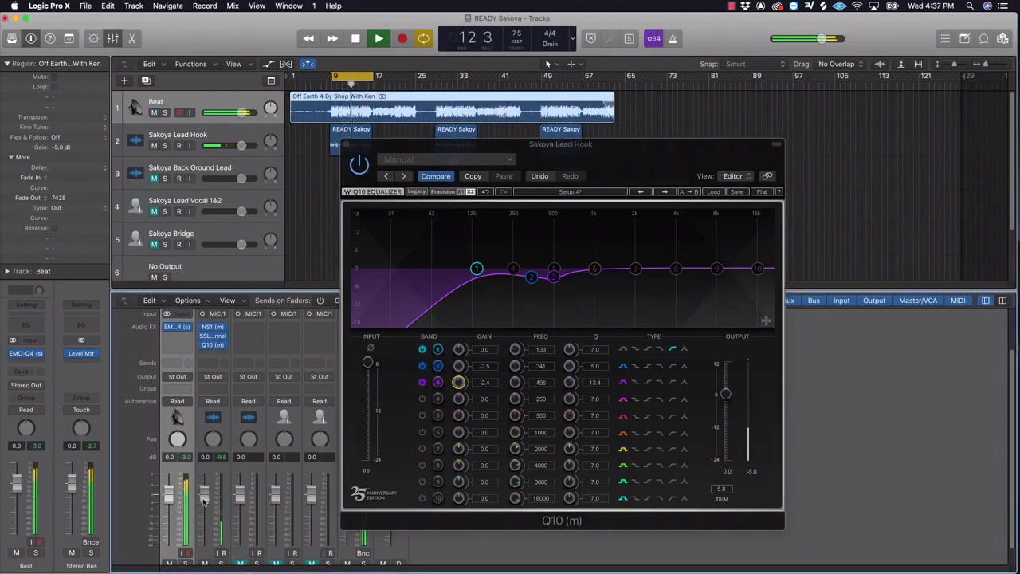
pyautogui.moveTo(203, 501); pyautogui.dragTo(205, 503)
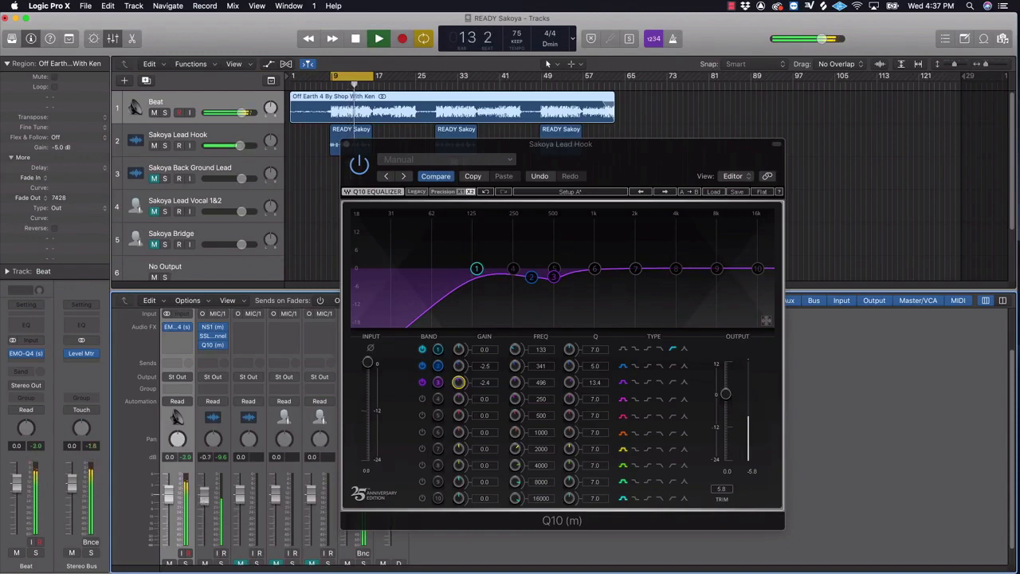
pyautogui.press('space')
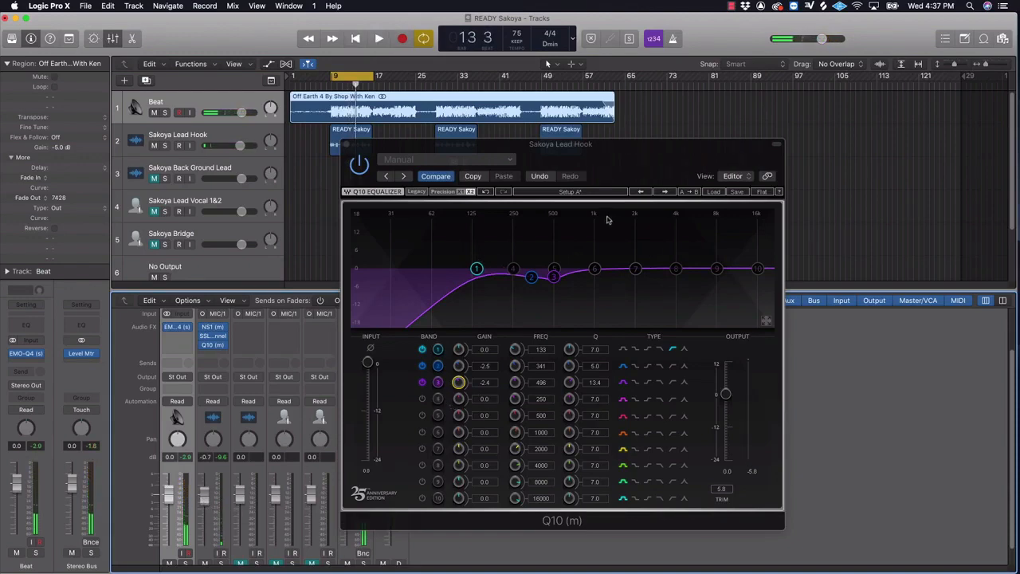
# Step: Enable Q10 band 4 with an 18.0 dB boost and a Q of 13.8, and move its frequency to about 677 Hz
pyautogui.click(423, 398)
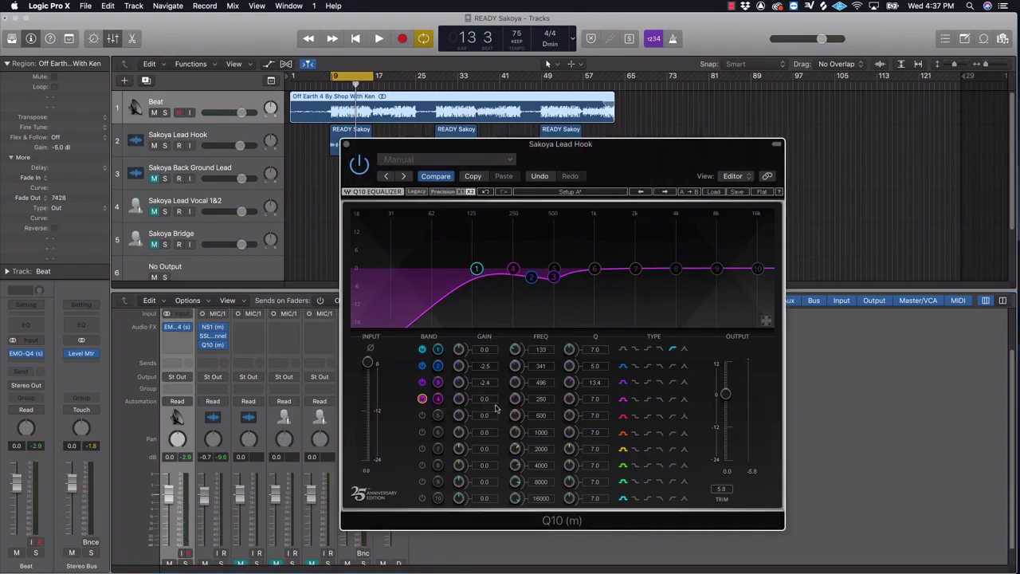
pyautogui.moveTo(460, 398); pyautogui.dragTo(459, 327)
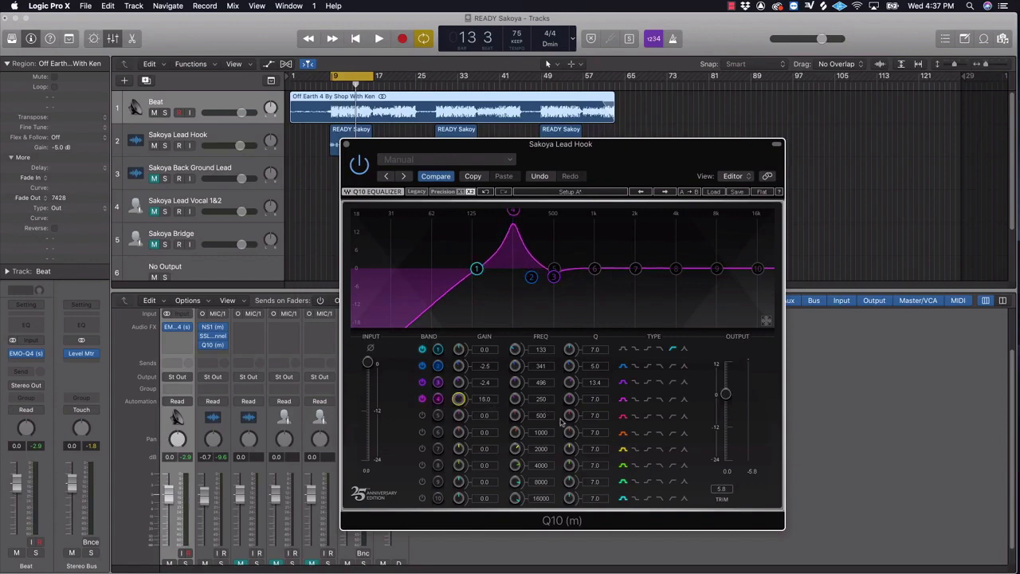
pyautogui.moveTo(569, 399); pyautogui.dragTo(569, 363)
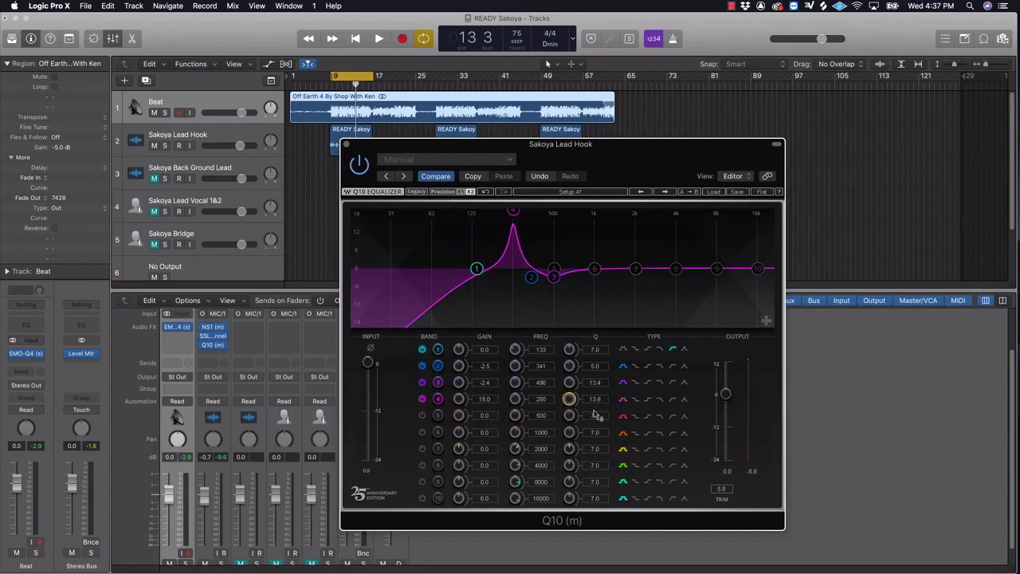
pyautogui.moveTo(515, 399); pyautogui.dragTo(501, 381)
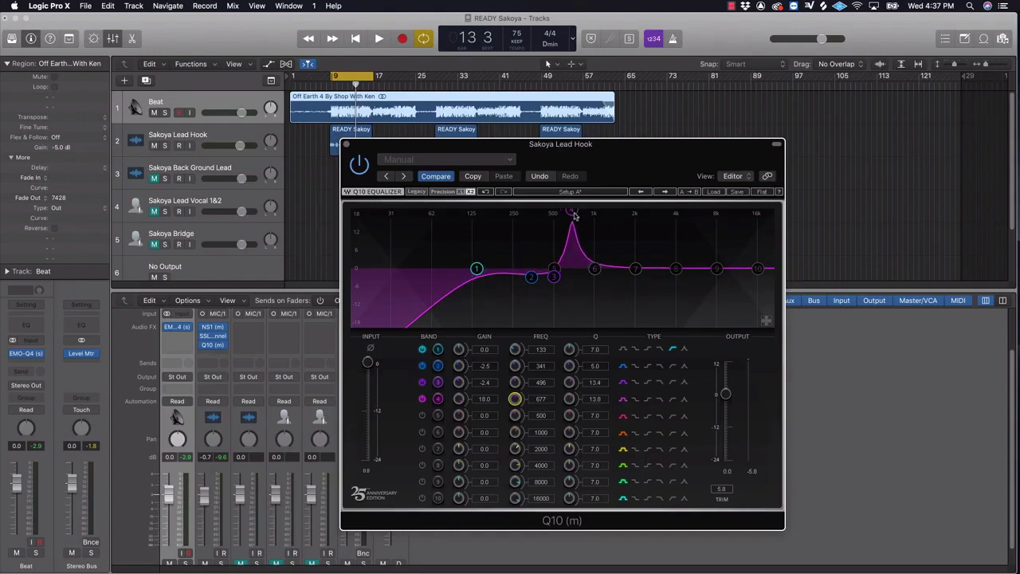
# Step: Mute the Beat, sweep band 4 to 1098 Hz during playback, and cut its gain to -3.0 dB
pyautogui.click(170, 564)
pyautogui.press('space')
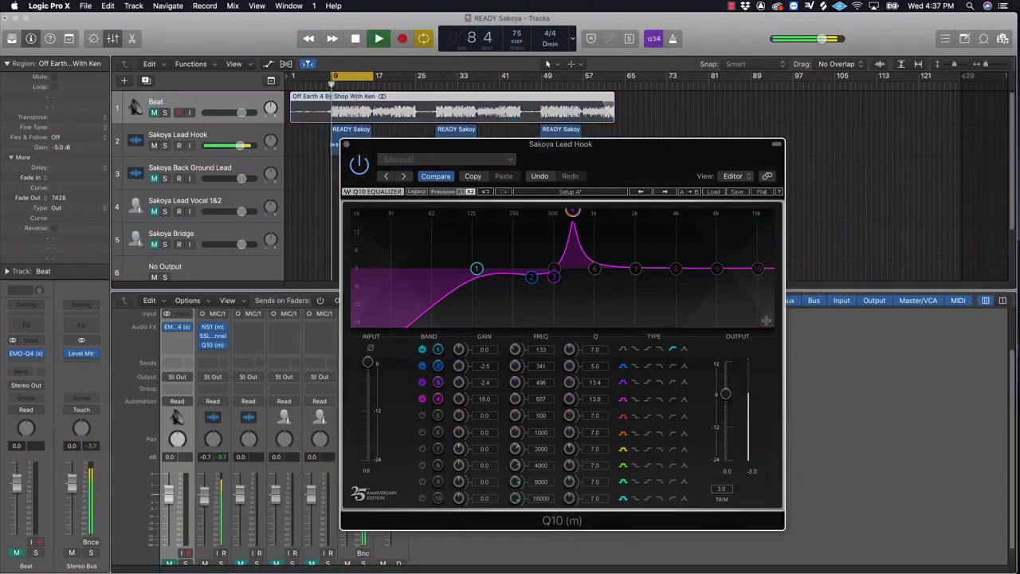
pyautogui.moveTo(515, 398); pyautogui.dragTo(514, 400)
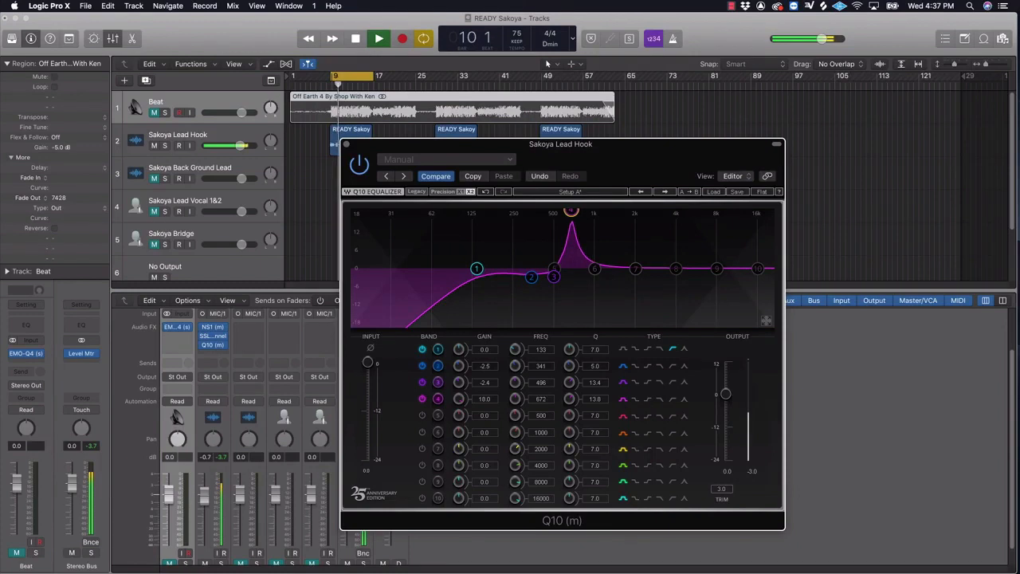
pyautogui.moveTo(572, 210); pyautogui.dragTo(601, 212)
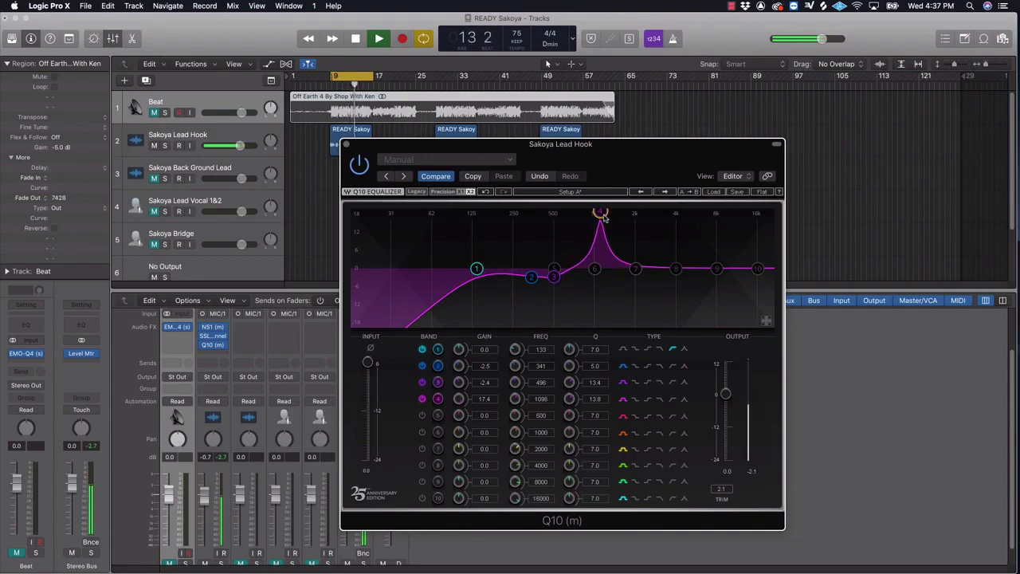
pyautogui.press('space')
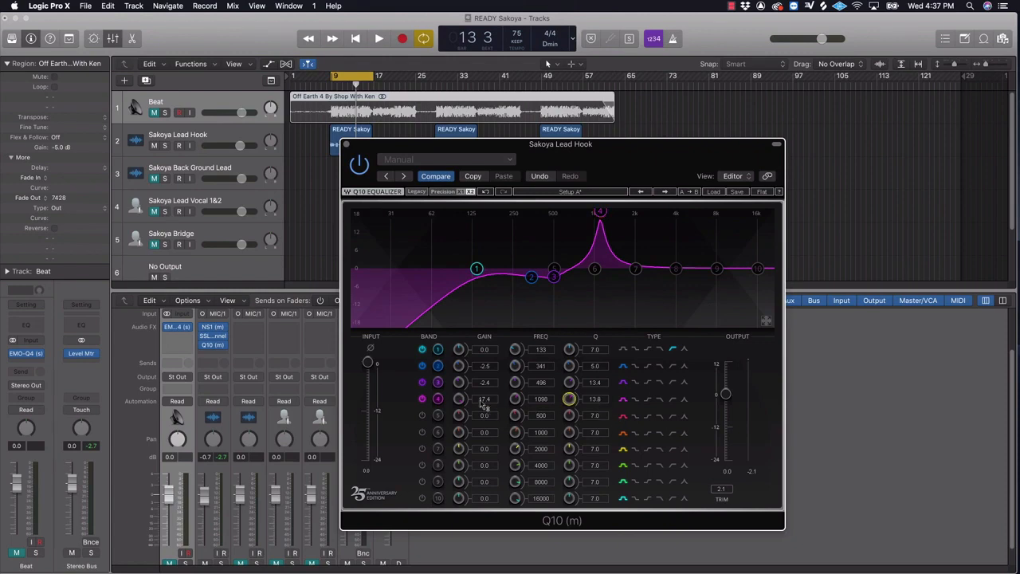
pyautogui.moveTo(459, 398); pyautogui.dragTo(459, 471)
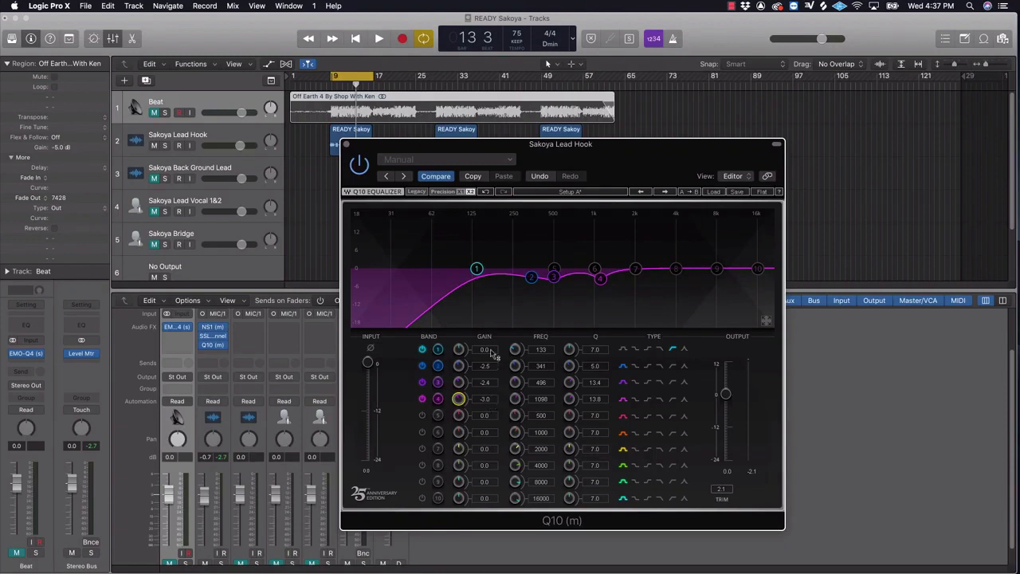
# Step: Audition the equalized vocal alone and with the Beat unmuted, stop playback, and close the Q10 window
pyautogui.press('space')
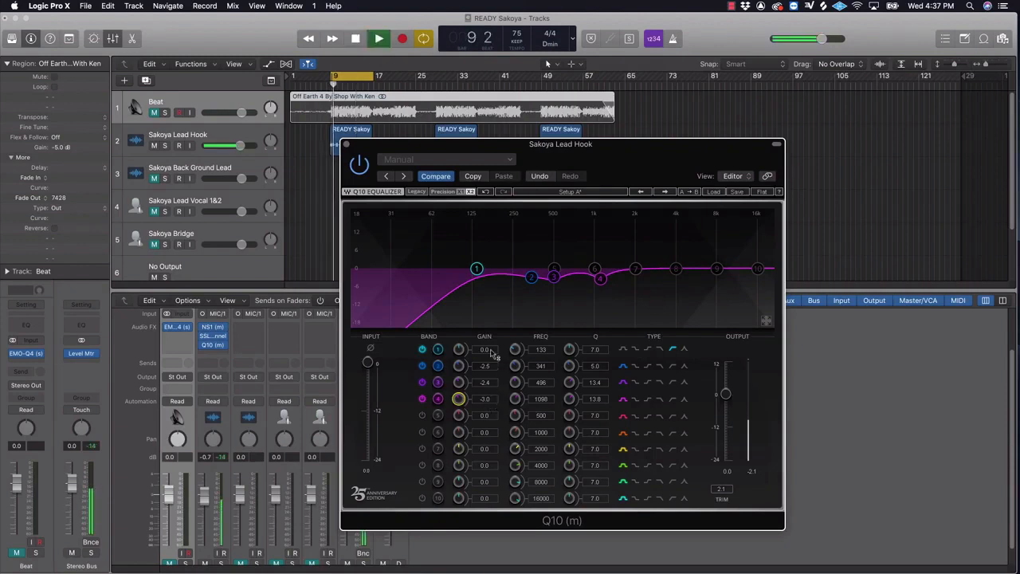
pyautogui.click(169, 564)
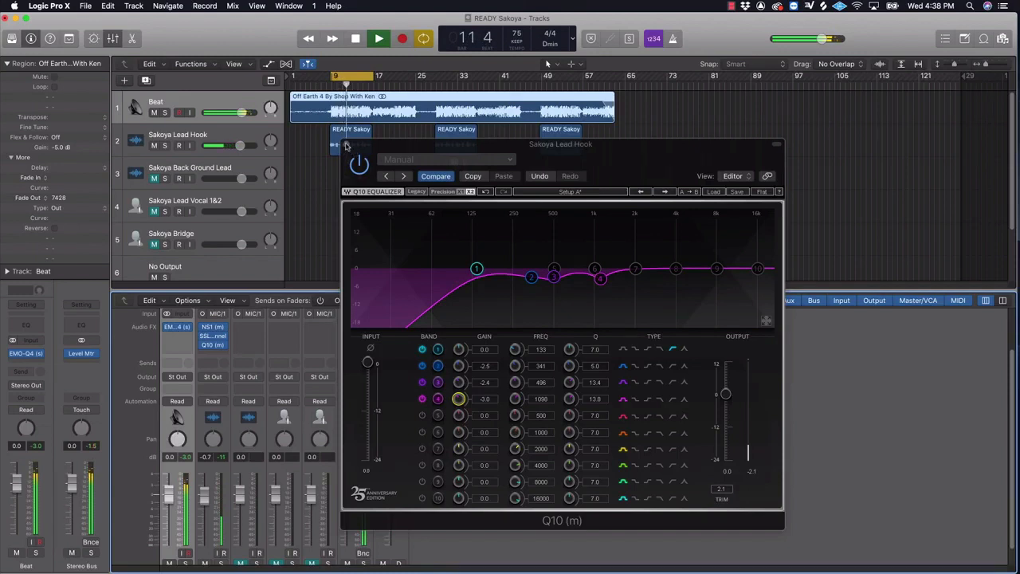
pyautogui.press('space')
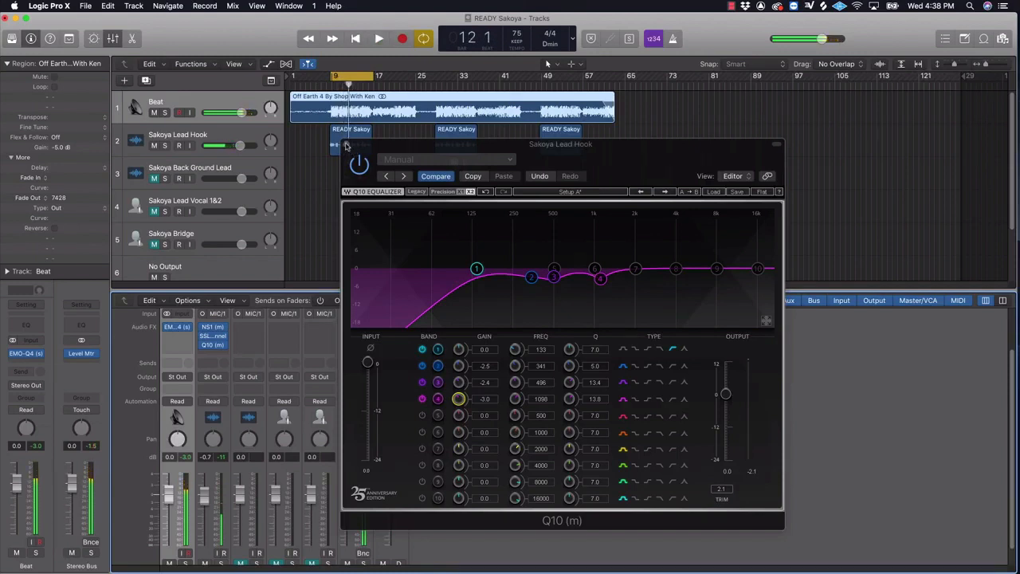
pyautogui.click(345, 145)
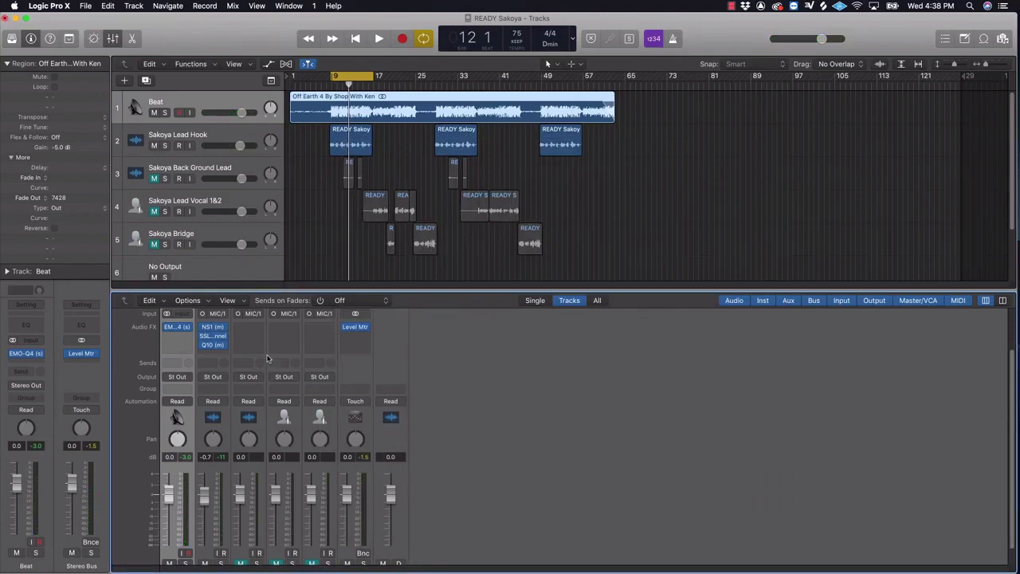
# Step: Insert Waves Tune Real-Time (m) after Q10 on the Lead Hook channel and move its window clear of the channel strips
pyautogui.click(223, 355)
pyautogui.moveTo(240, 540)
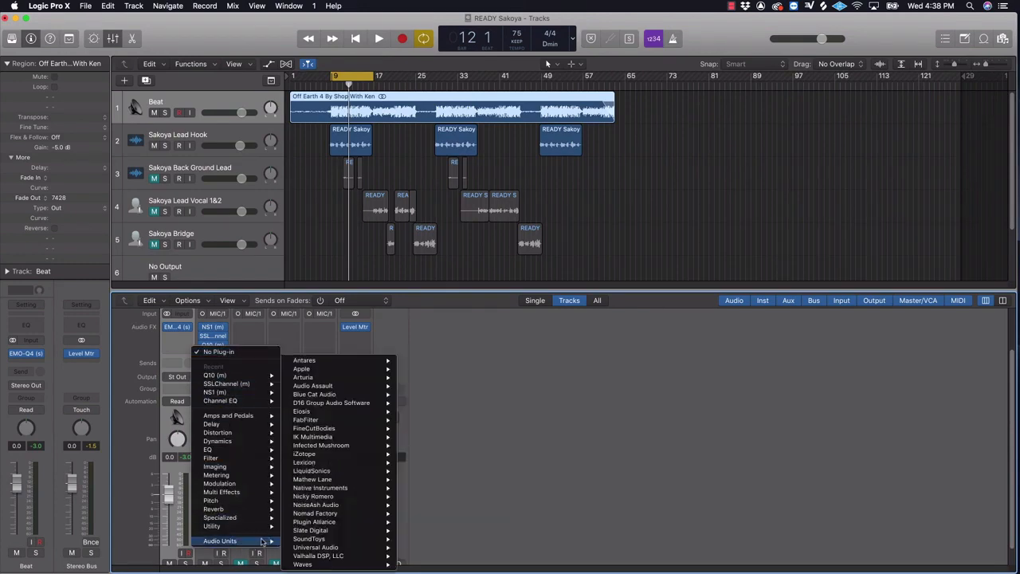
pyautogui.moveTo(317, 566)
pyautogui.moveTo(464, 567)
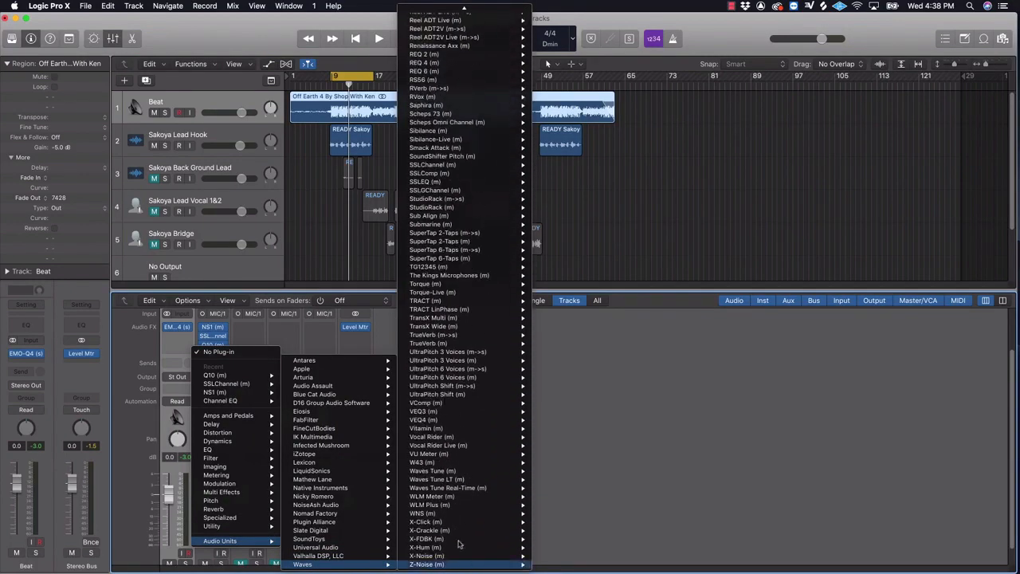
pyautogui.click(459, 488)
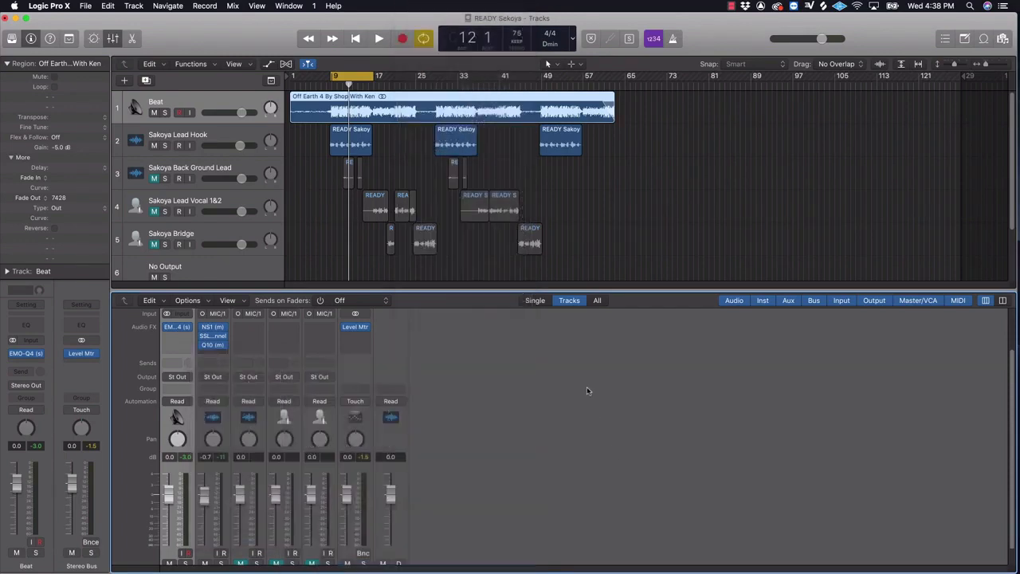
pyautogui.moveTo(334, 52); pyautogui.dragTo(764, 173)
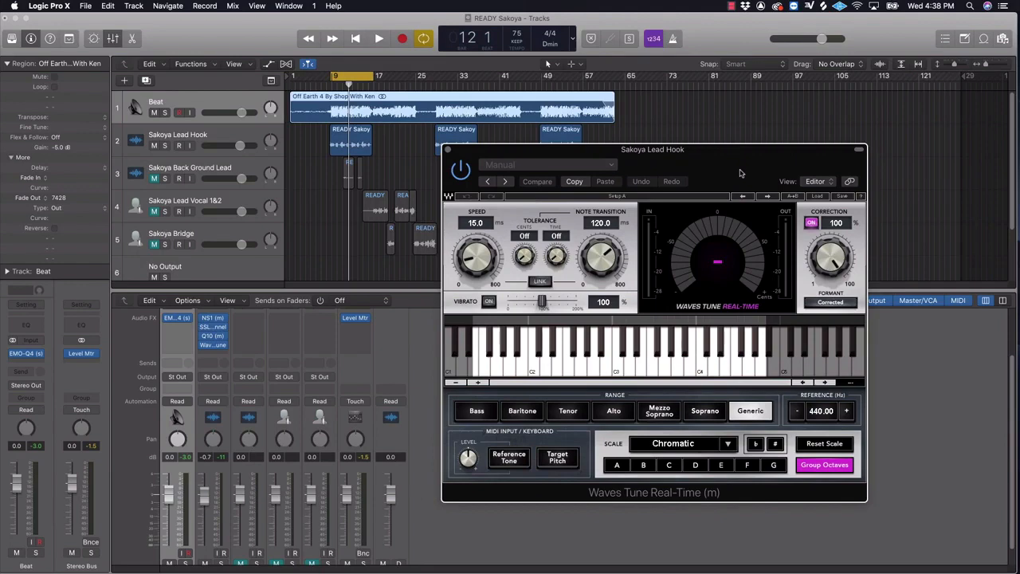
pyautogui.moveTo(728, 170); pyautogui.dragTo(748, 209)
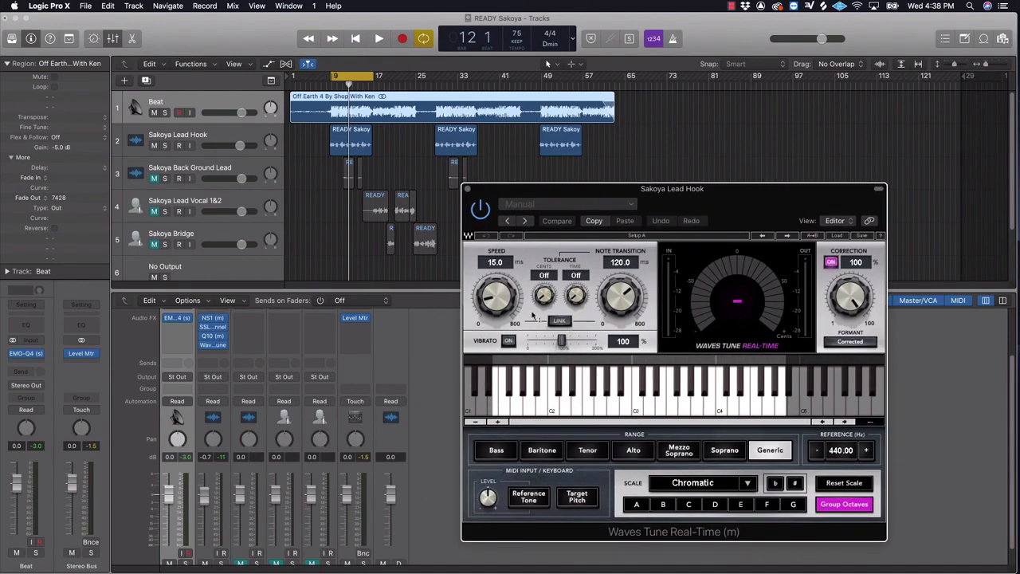
# Step: Set Waves Tune Real-Time's speed and note transition to 0.1 ms each
pyautogui.moveTo(496, 295); pyautogui.dragTo(499, 296)
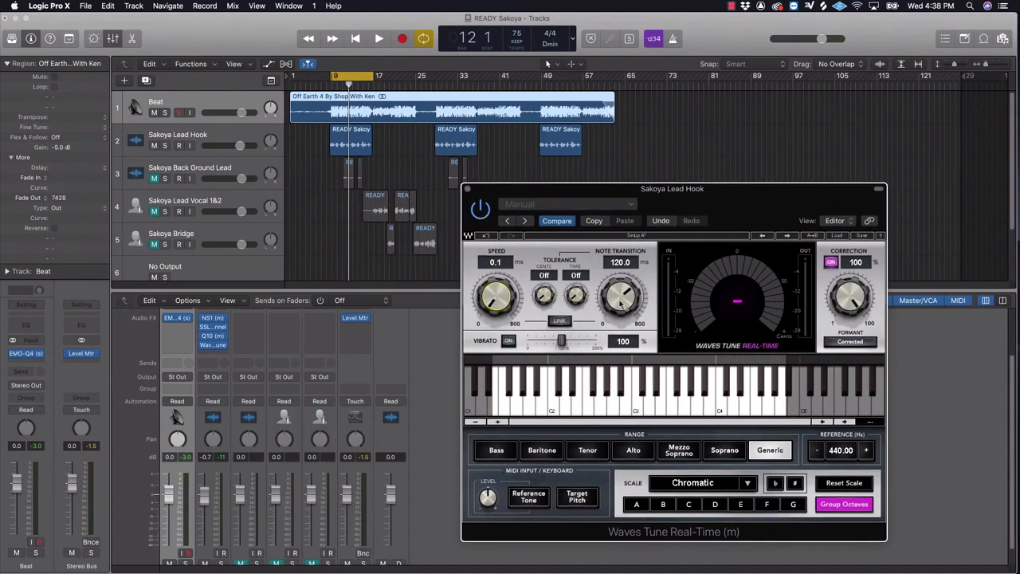
pyautogui.moveTo(623, 301); pyautogui.dragTo(622, 319)
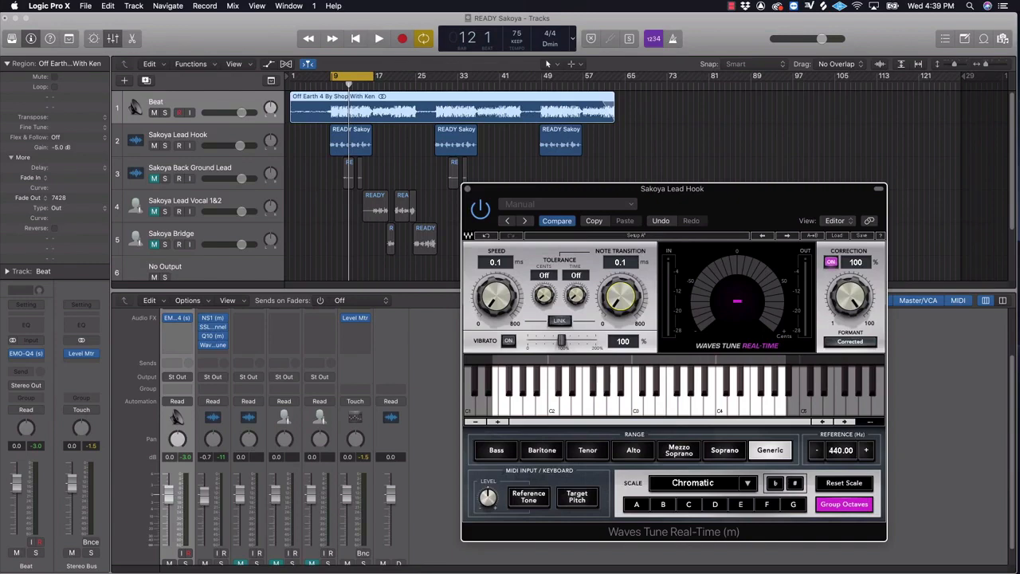
# Step: Switch to Mixed In Key 7, select 3A on the key wheel, view the piano, and close both windows
pyautogui.press('super+Tab')
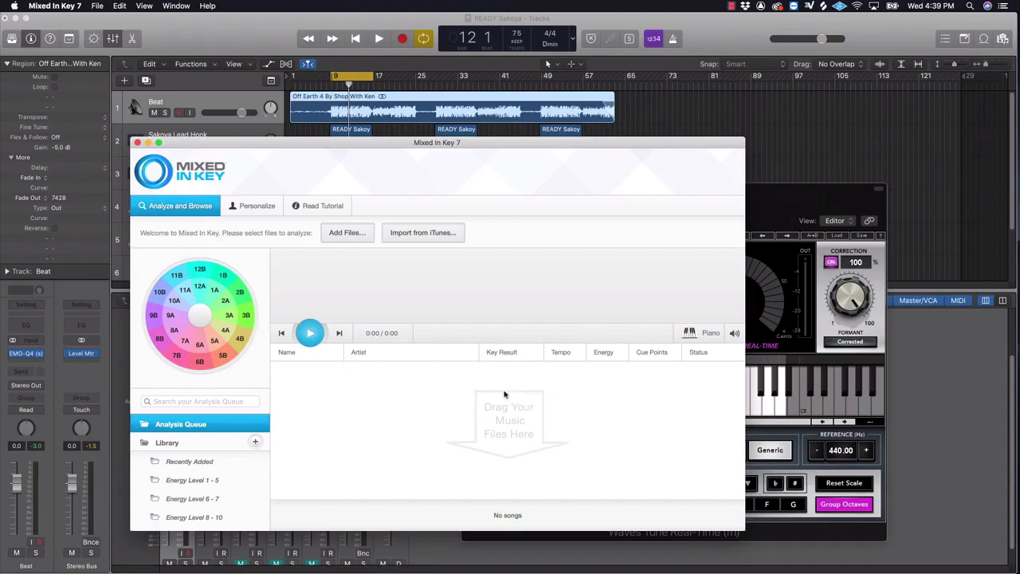
pyautogui.click(229, 319)
pyautogui.click(703, 333)
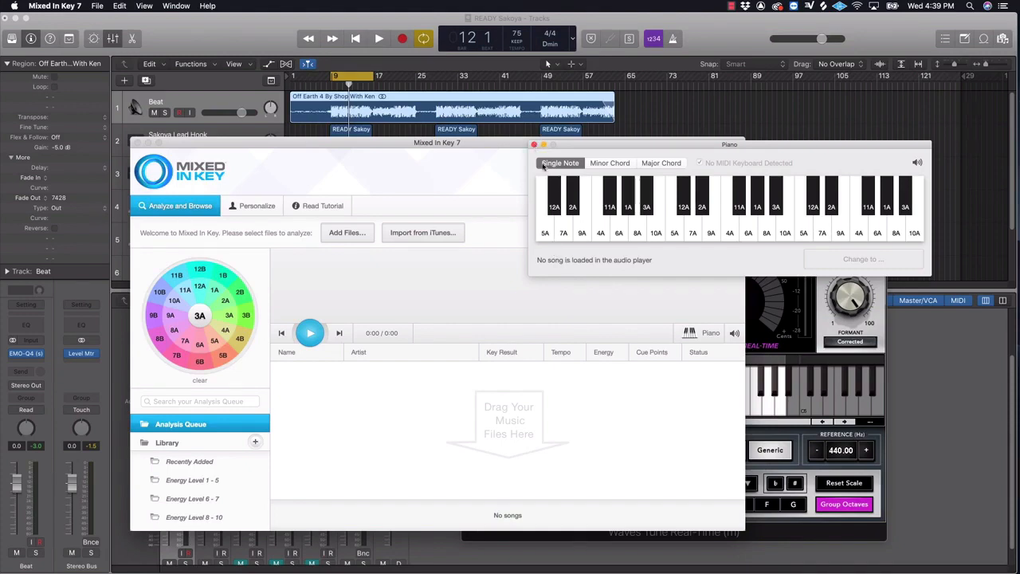
pyautogui.click(534, 144)
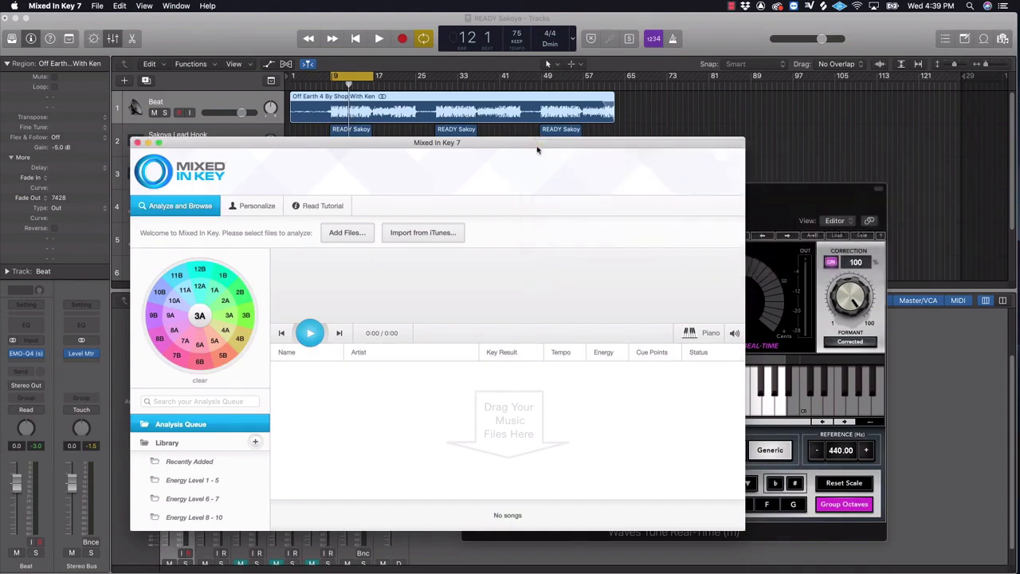
pyautogui.click(137, 143)
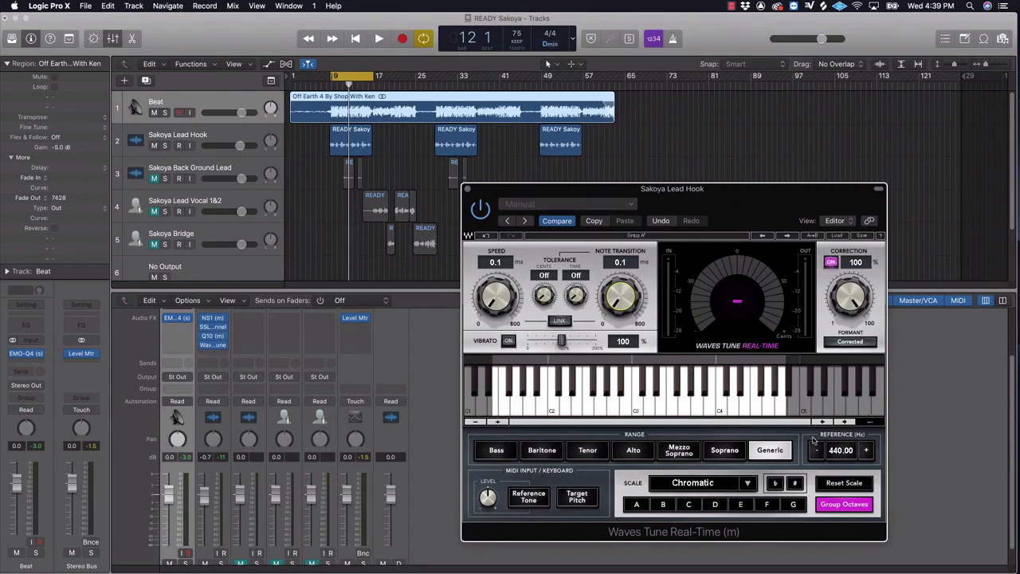
# Step: Set the pitch correction to 80%, the scale to D Natural Minor, and the vocal range to Alto
pyautogui.moveTo(847, 283); pyautogui.dragTo(847, 314)
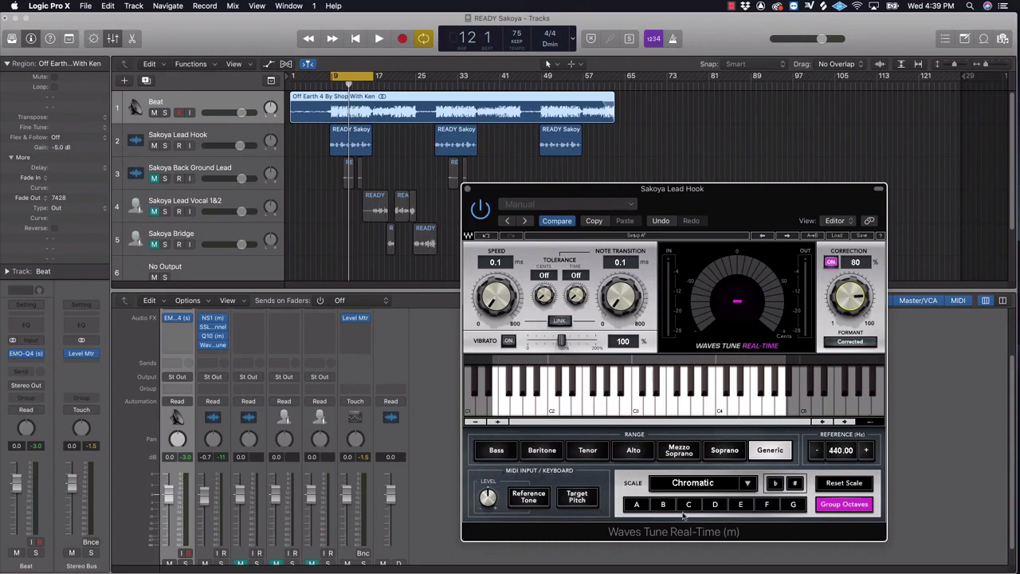
pyautogui.click(750, 484)
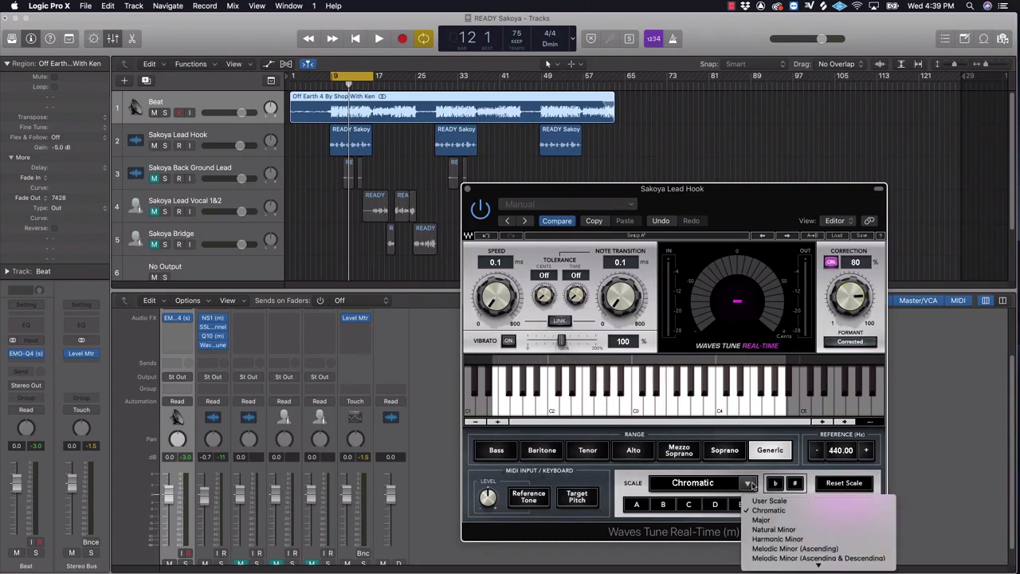
pyautogui.click(762, 530)
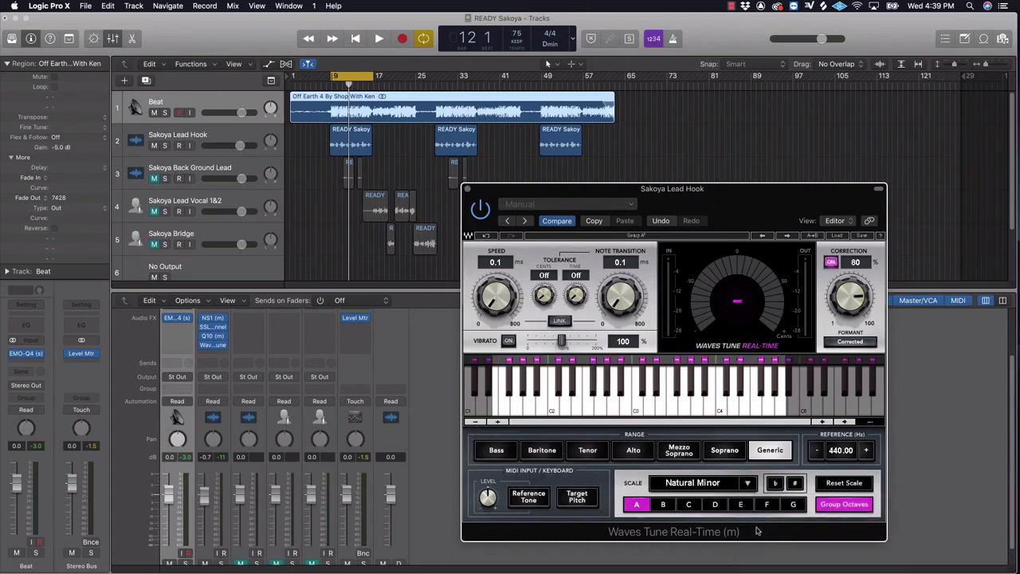
pyautogui.click(719, 505)
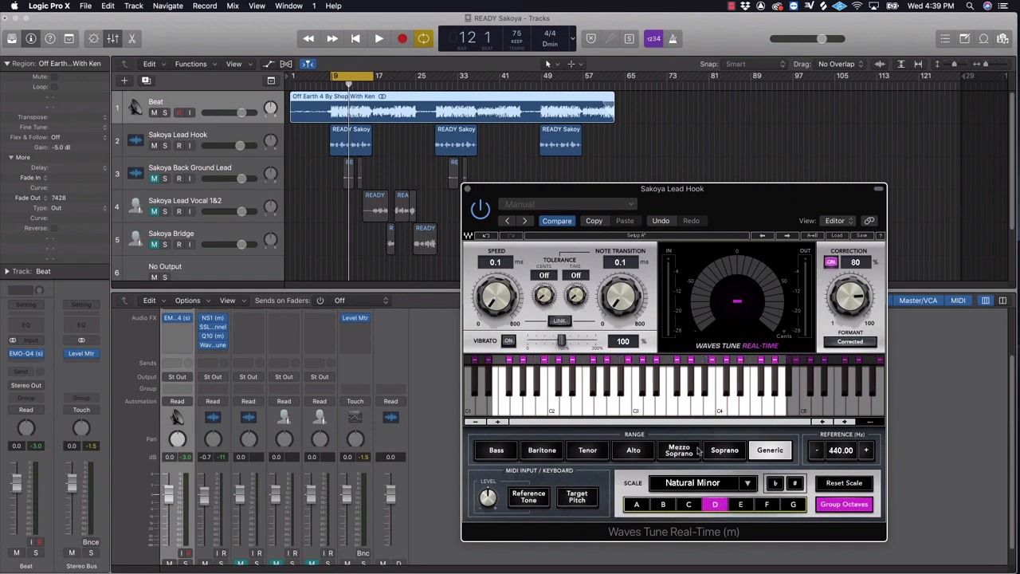
pyautogui.click(638, 453)
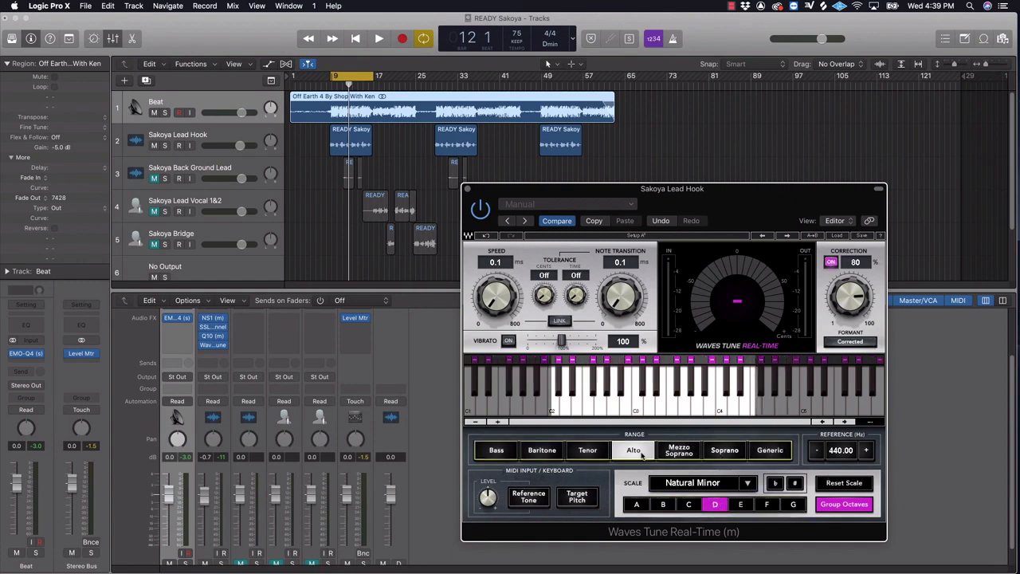
# Step: Link the speed and note transition, and raise both to 15.0 ms while playing back the song
pyautogui.click(561, 322)
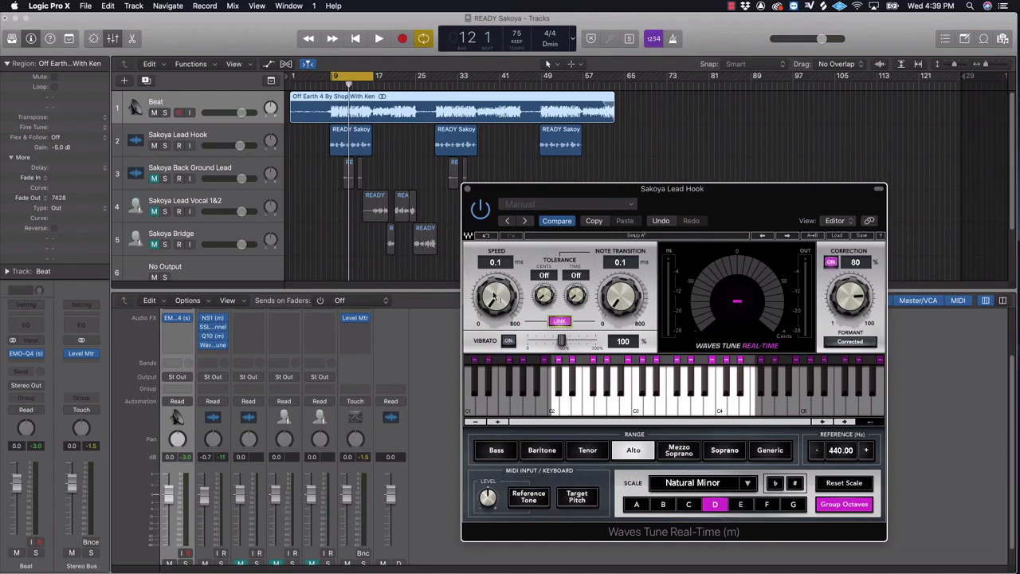
pyautogui.press('space')
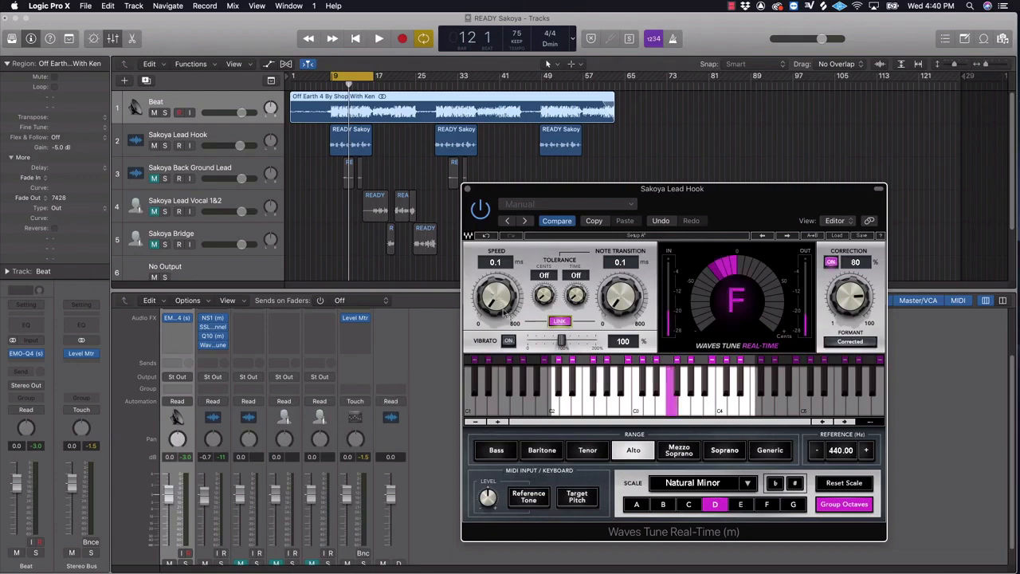
pyautogui.moveTo(503, 304); pyautogui.dragTo(503, 290)
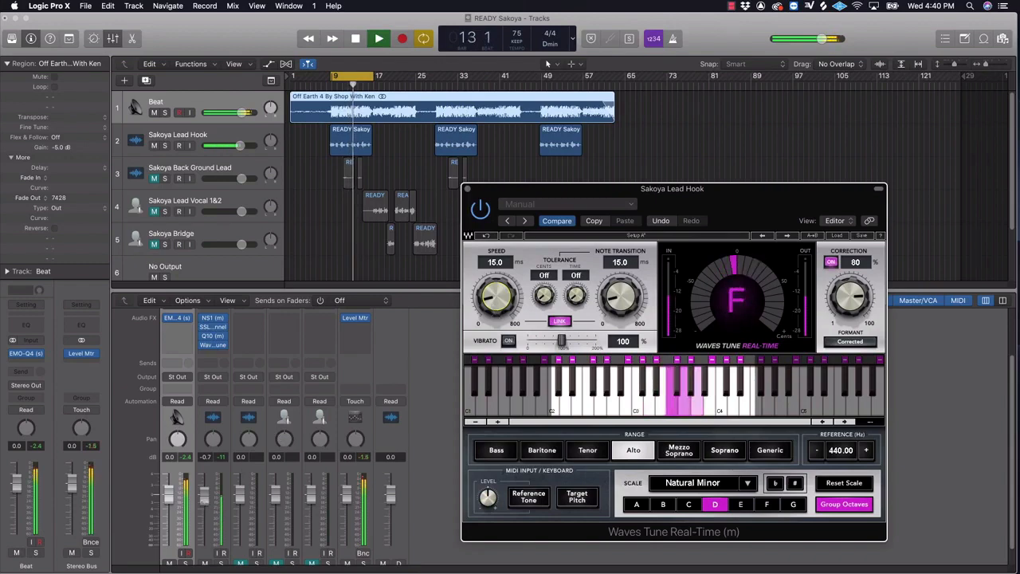
# Step: Lower the Lead Hook channel to -1.3 dB, mute the Beat to hear the tuned vocal alone, and stop playback
pyautogui.moveTo(203, 504); pyautogui.dragTo(204, 510)
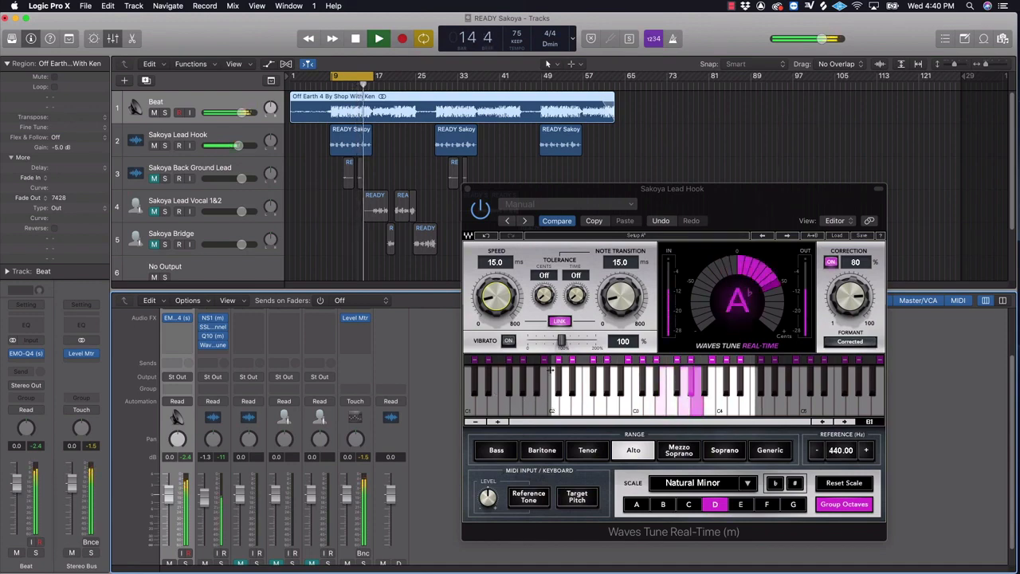
pyautogui.click(169, 564)
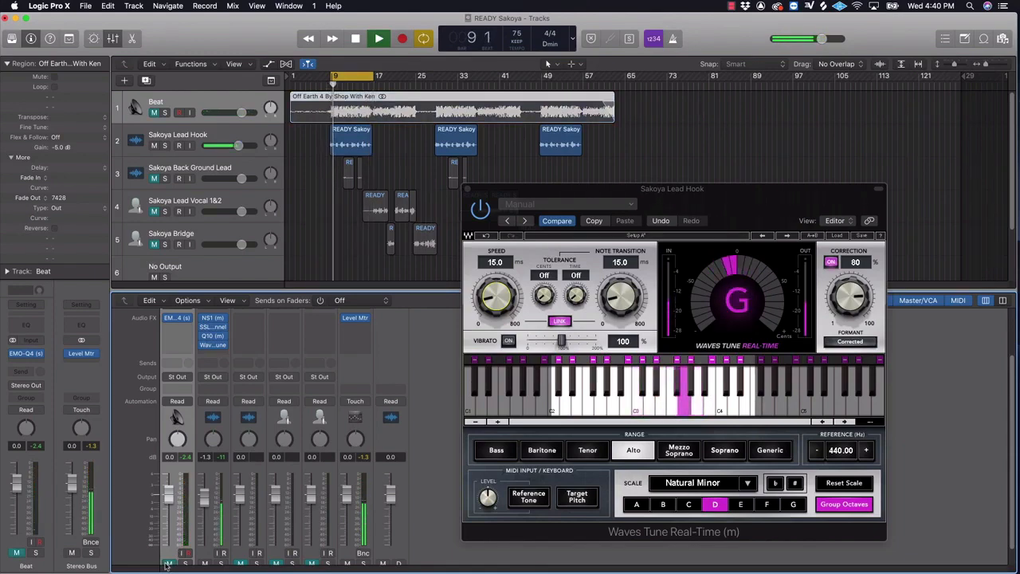
pyautogui.press('space')
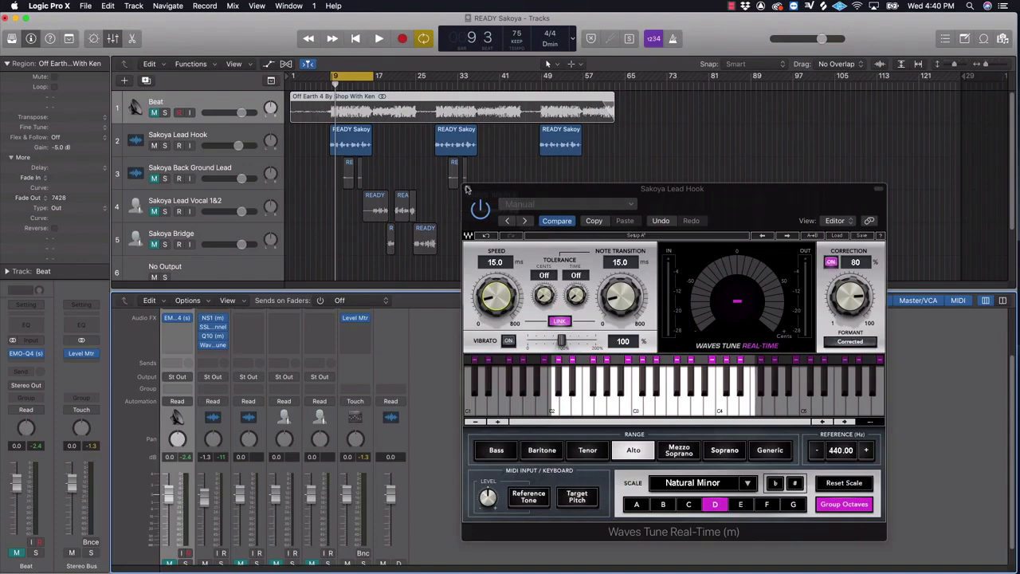
# Step: Close the pitch correction window, unmute the Beat, and insert the mono Waves CLA-2A compressor next on the Lead Hook channel
pyautogui.click(467, 190)
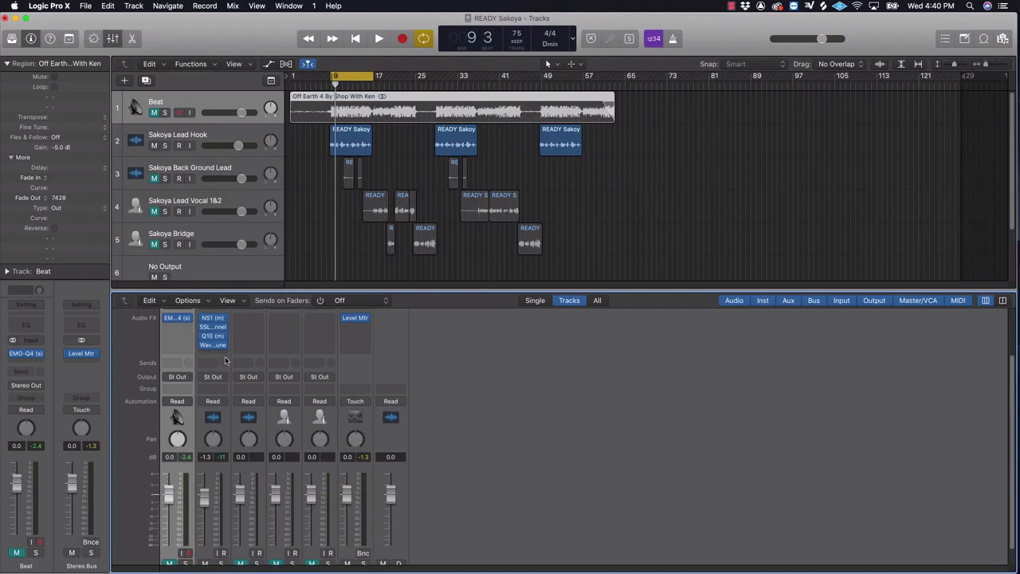
pyautogui.click(168, 563)
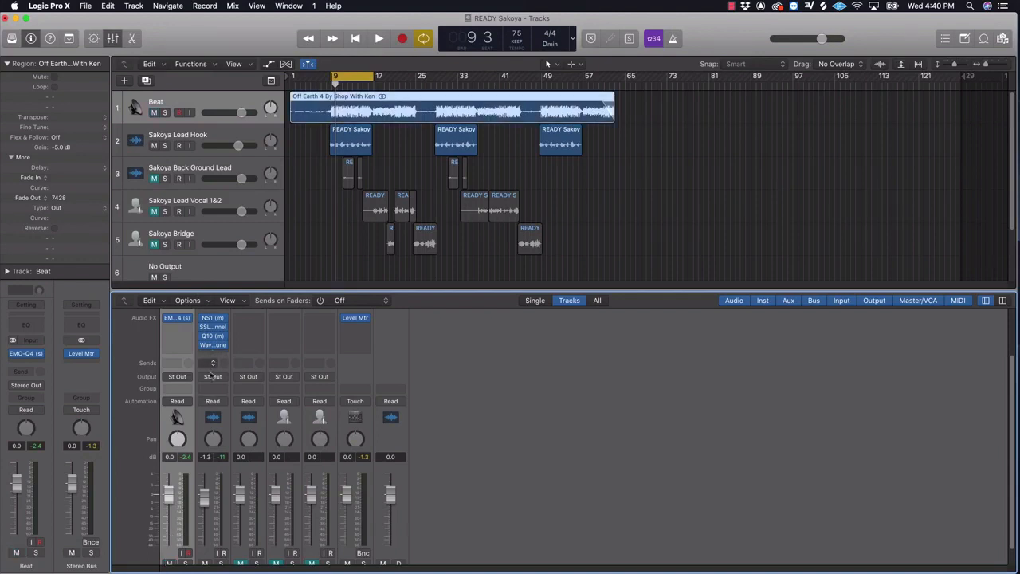
pyautogui.click(223, 354)
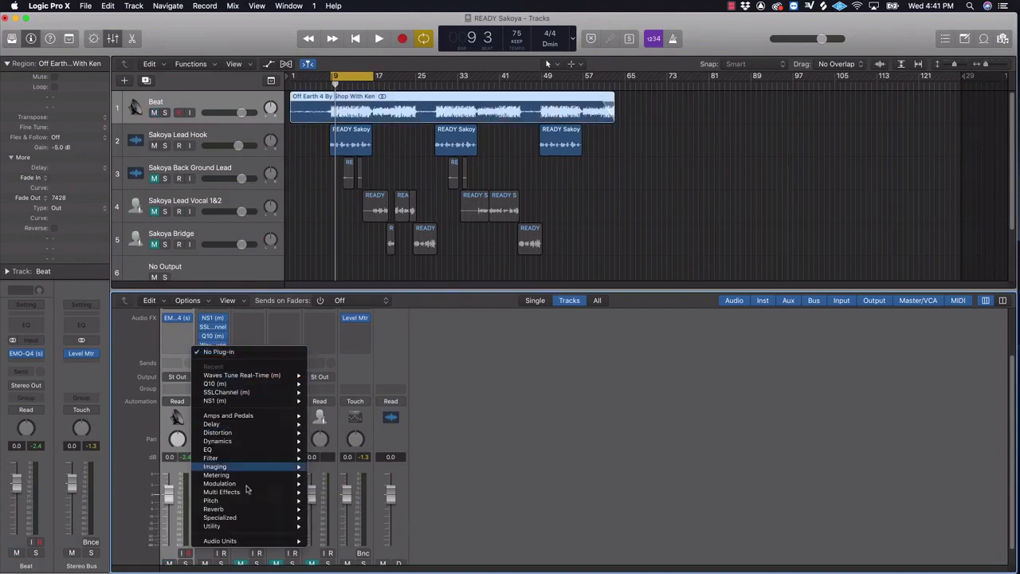
pyautogui.moveTo(273, 542)
pyautogui.moveTo(329, 564)
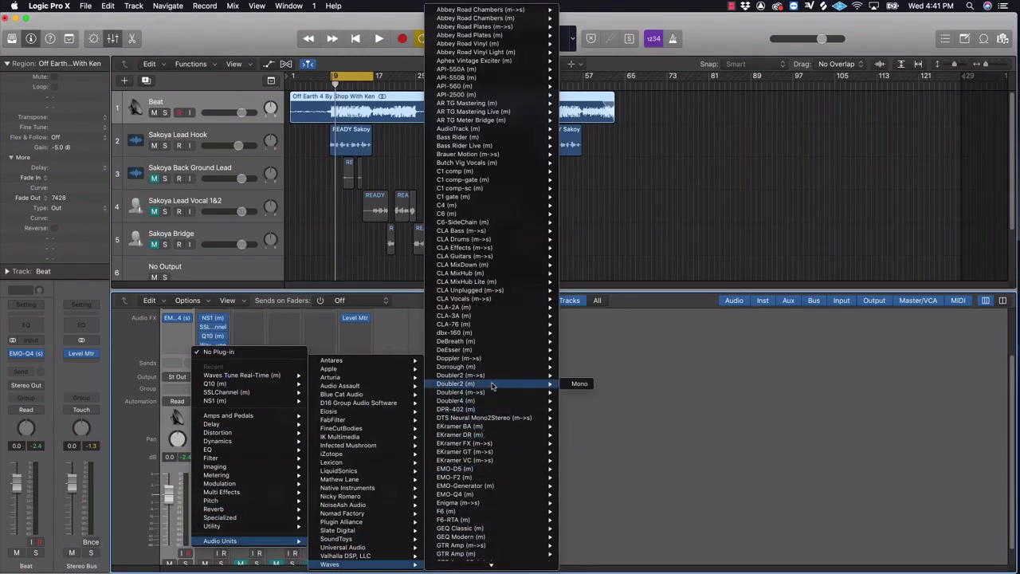
pyautogui.moveTo(504, 352)
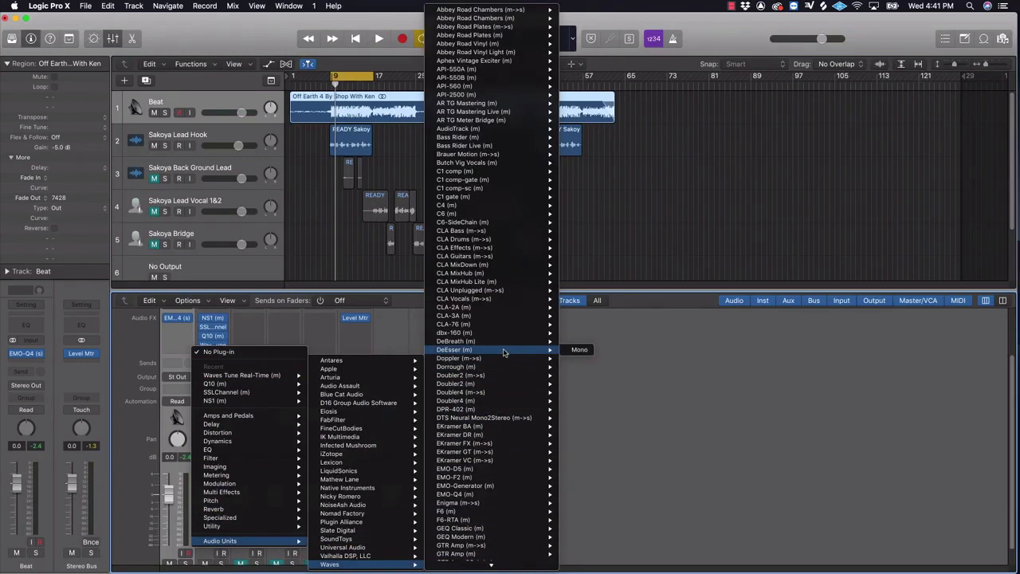
pyautogui.moveTo(501, 309)
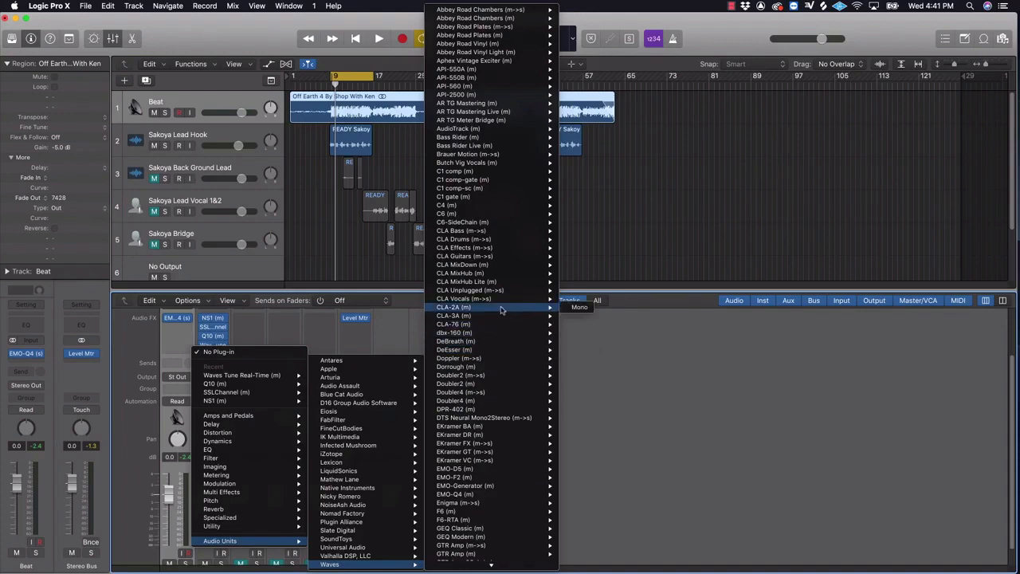
pyautogui.click(579, 307)
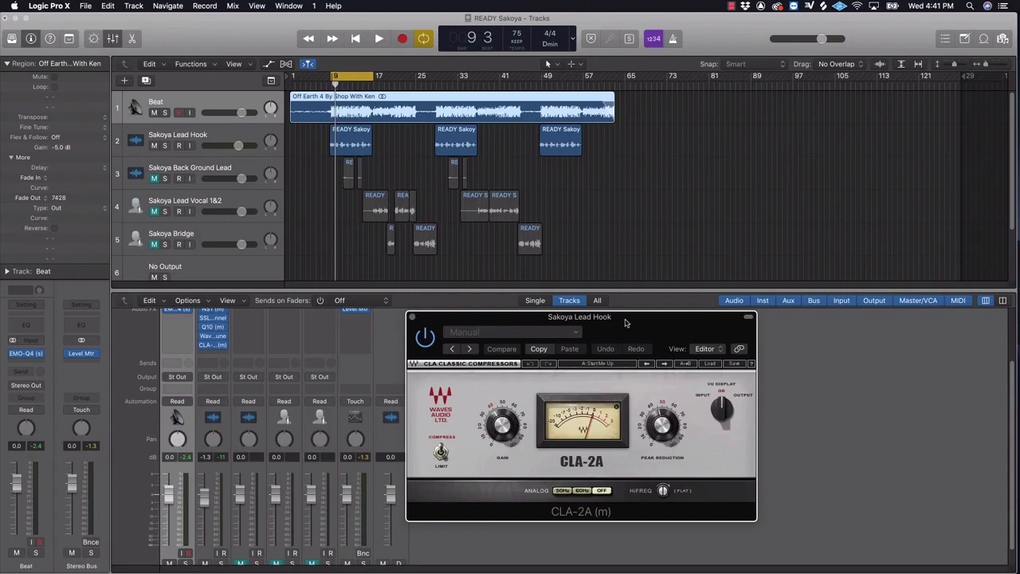
# Step: Set the CLA-2A gain to just above 30 and peak reduction to about 50 during playback, then stop and close the compressor
pyautogui.moveTo(642, 327); pyautogui.dragTo(652, 299)
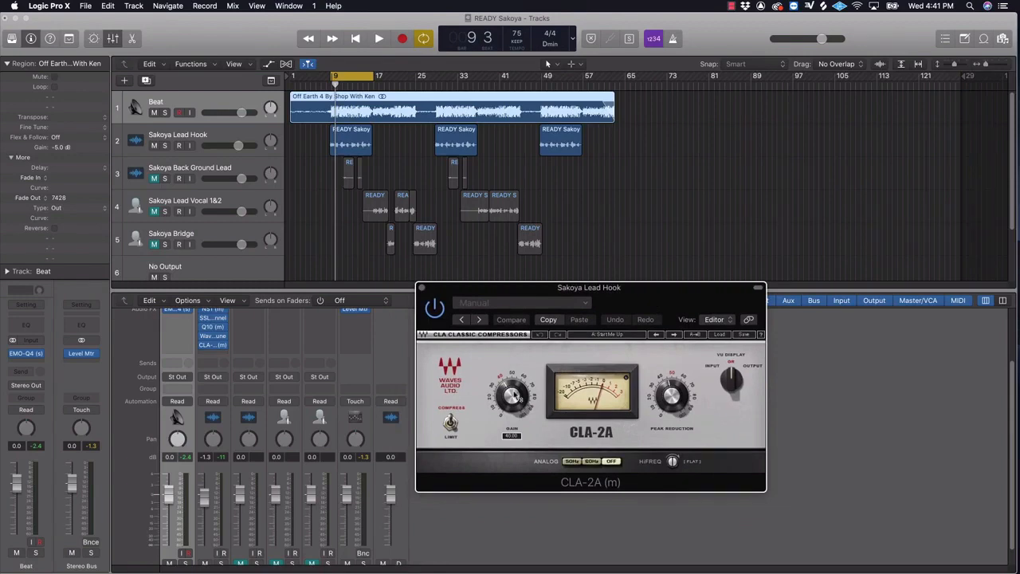
pyautogui.moveTo(515, 408); pyautogui.dragTo(515, 404)
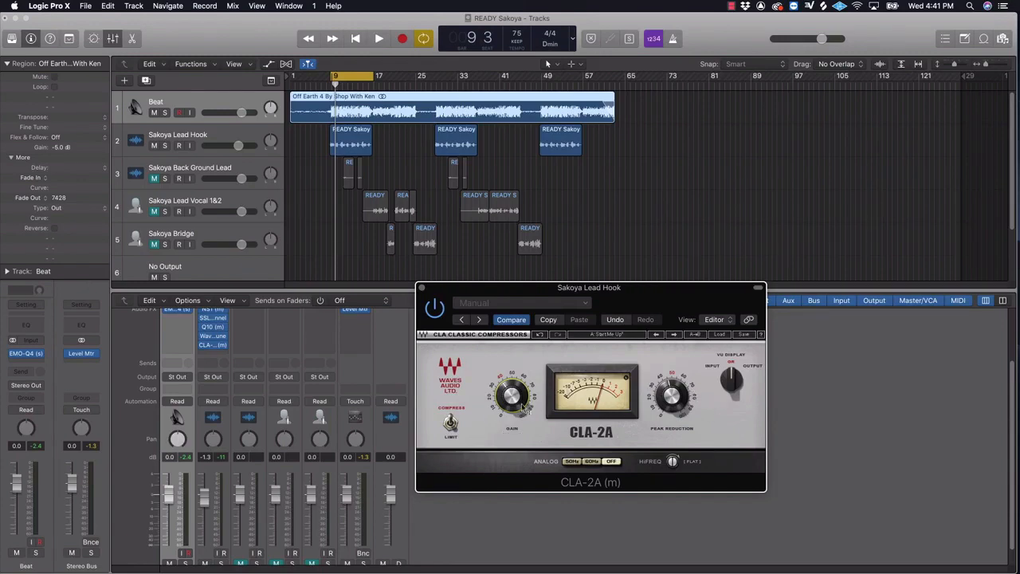
pyautogui.press('space')
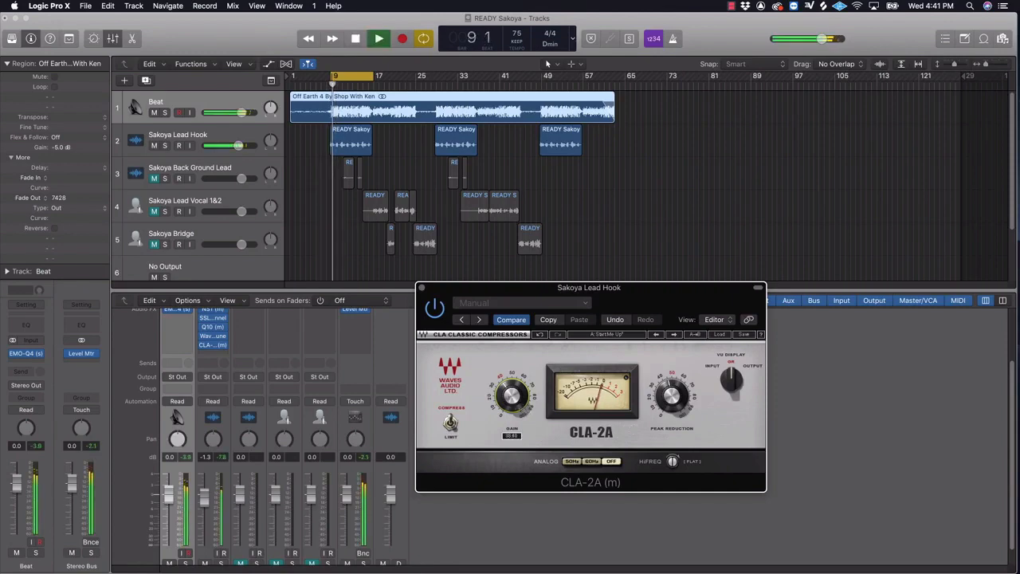
pyautogui.moveTo(679, 403)
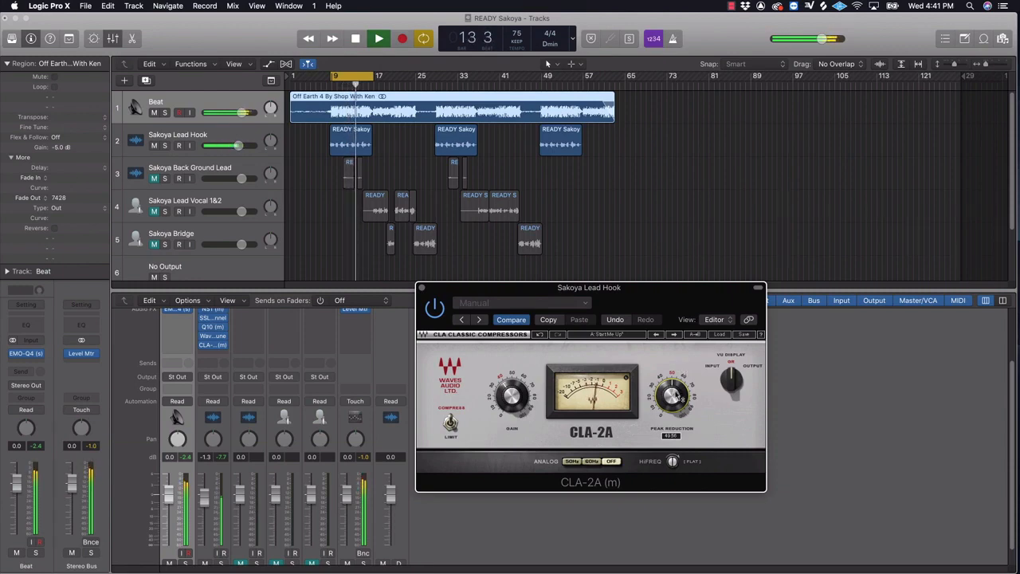
pyautogui.click(508, 397)
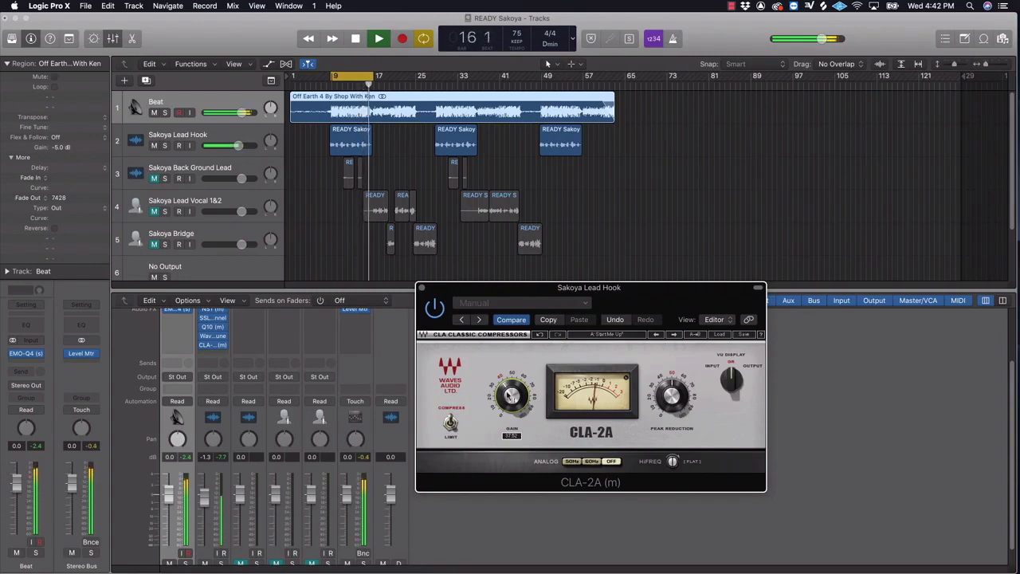
pyautogui.press('space')
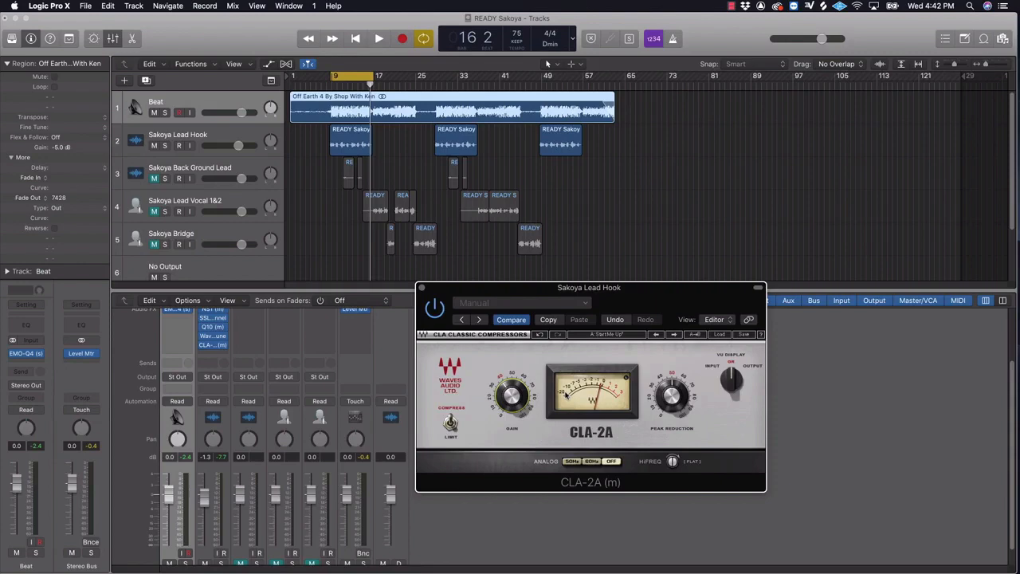
pyautogui.moveTo(665, 299); pyautogui.dragTo(597, 299)
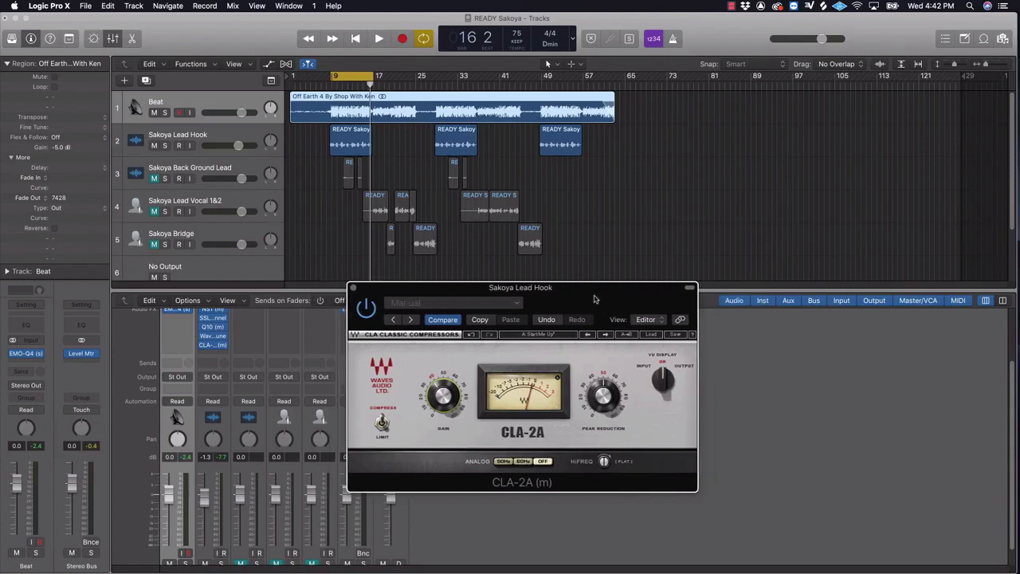
pyautogui.click(354, 288)
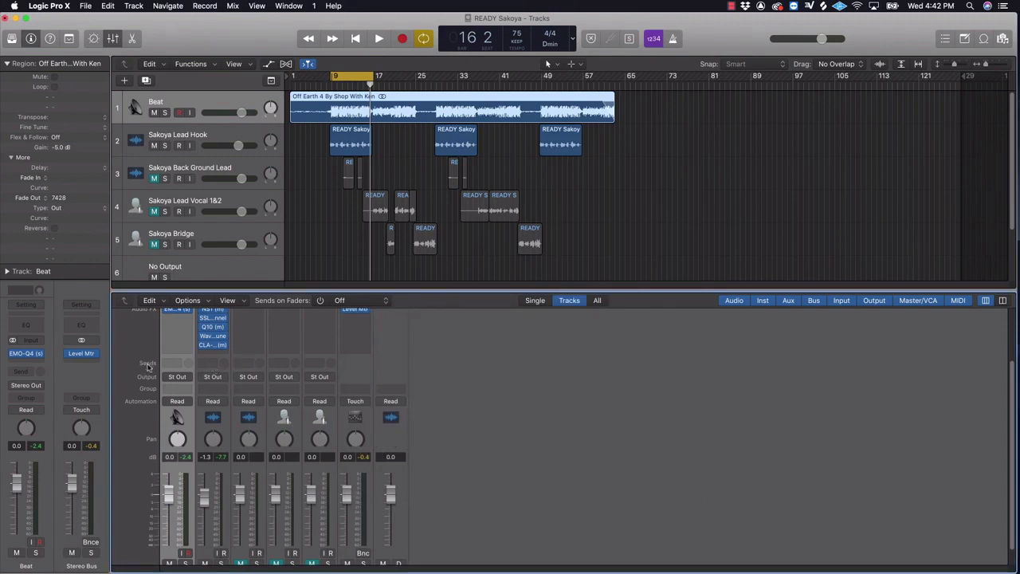
# Step: Add a Bus 1 send to the Lead Hook channel and set its send level to the default
pyautogui.click(212, 365)
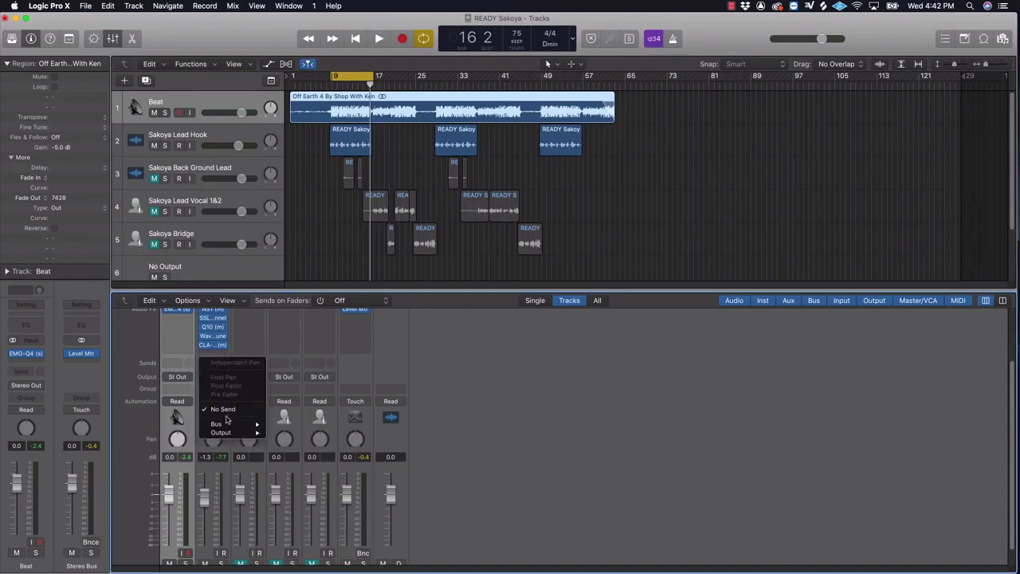
pyautogui.moveTo(228, 429)
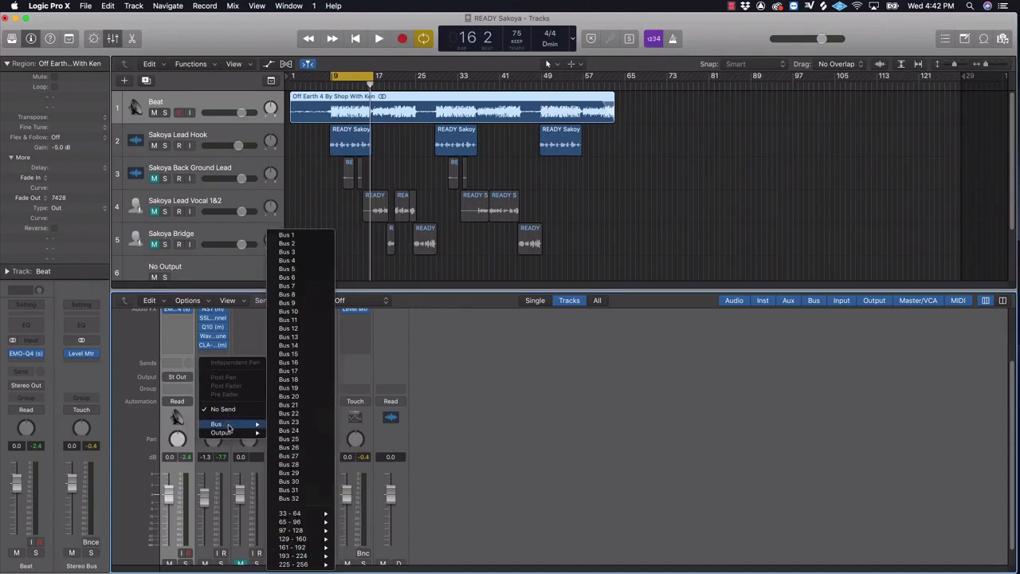
pyautogui.click(303, 236)
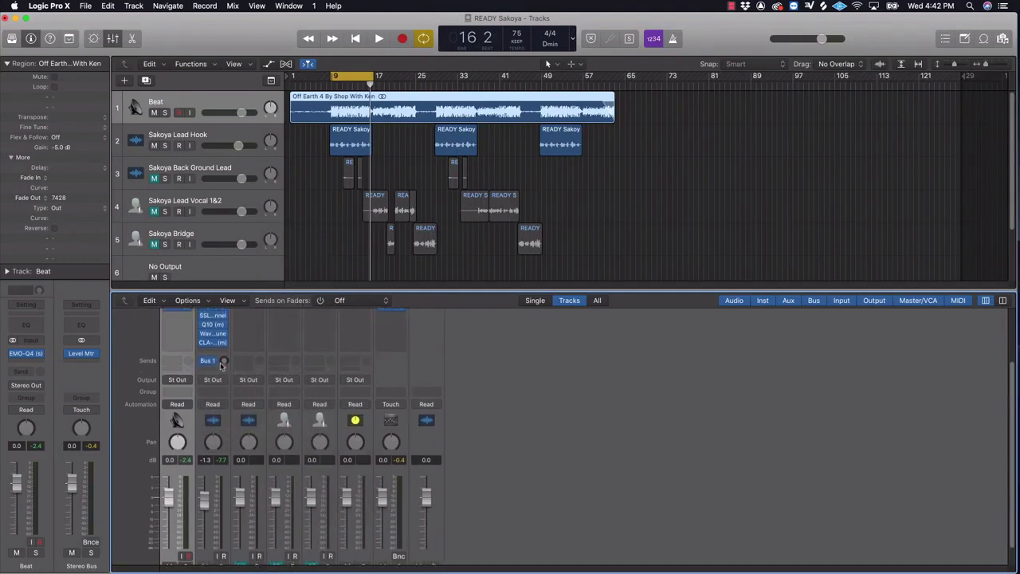
pyautogui.keyDown('alt'); pyautogui.click(224, 362); pyautogui.keyUp('alt')
# Step: Insert the stereo Waves H-Reverb on the Bus 1 aux channel
pyautogui.scroll(5, 226, 365)
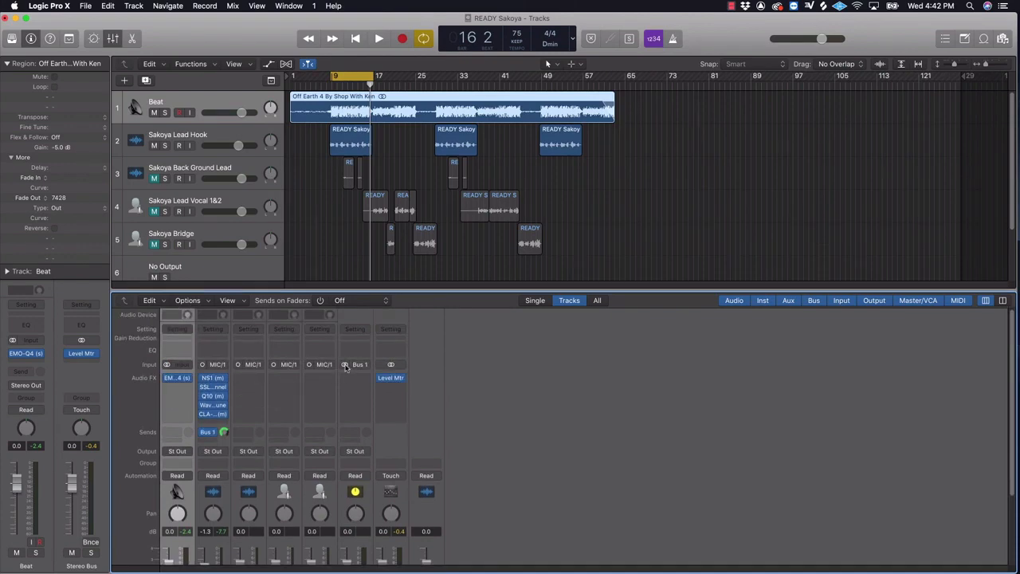
pyautogui.click(368, 379)
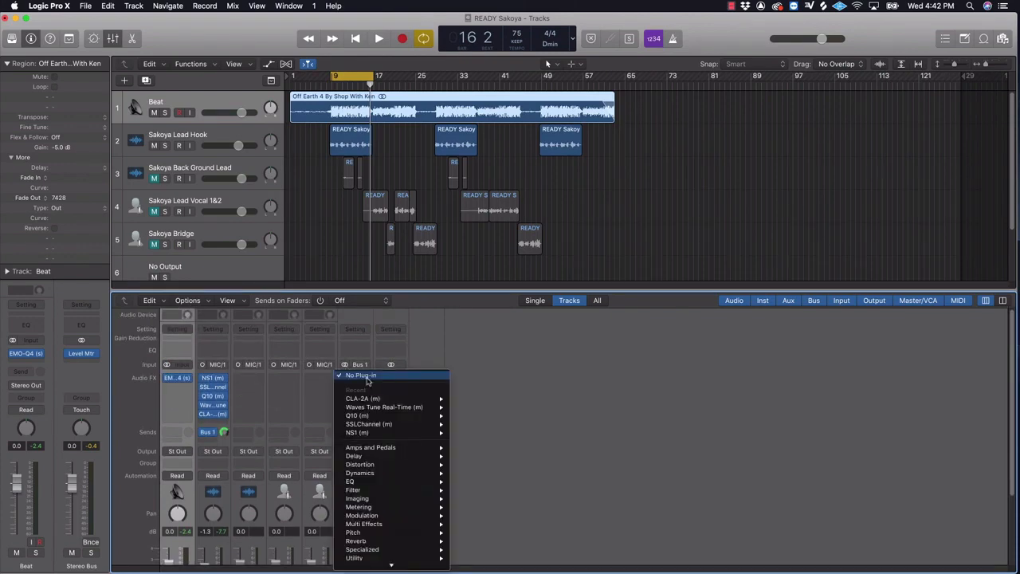
pyautogui.moveTo(383, 563)
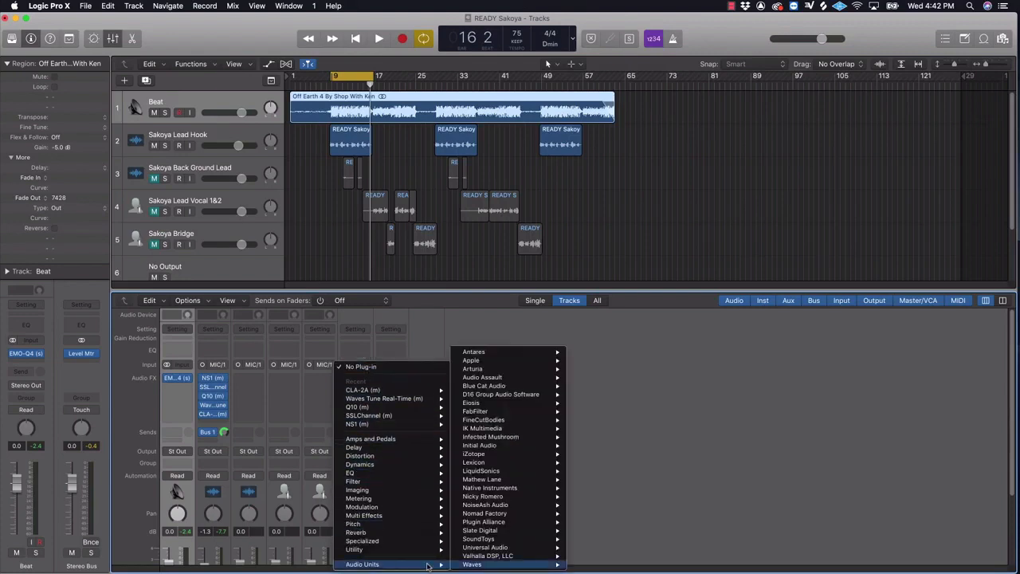
pyautogui.moveTo(486, 564)
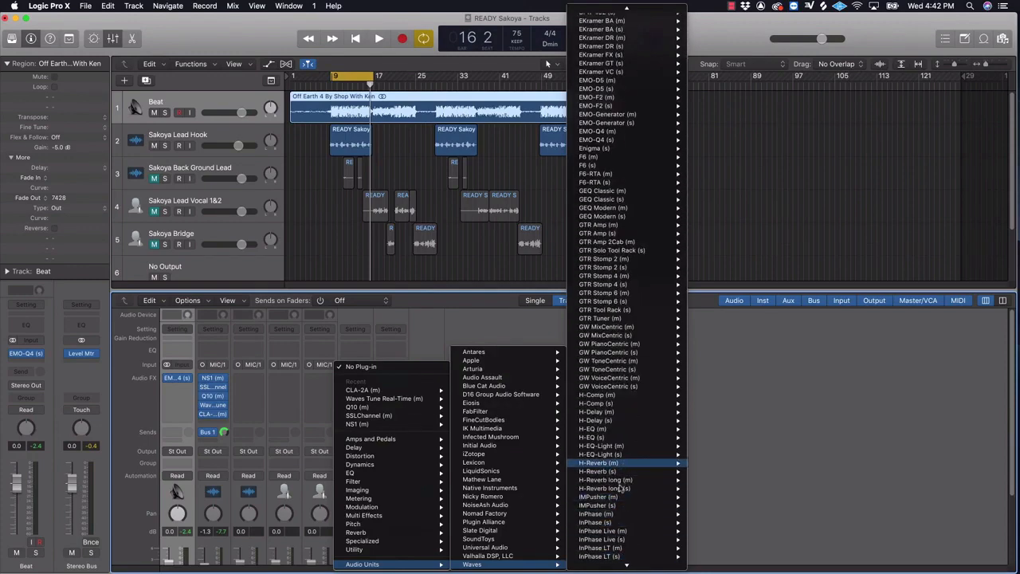
pyautogui.moveTo(620, 490)
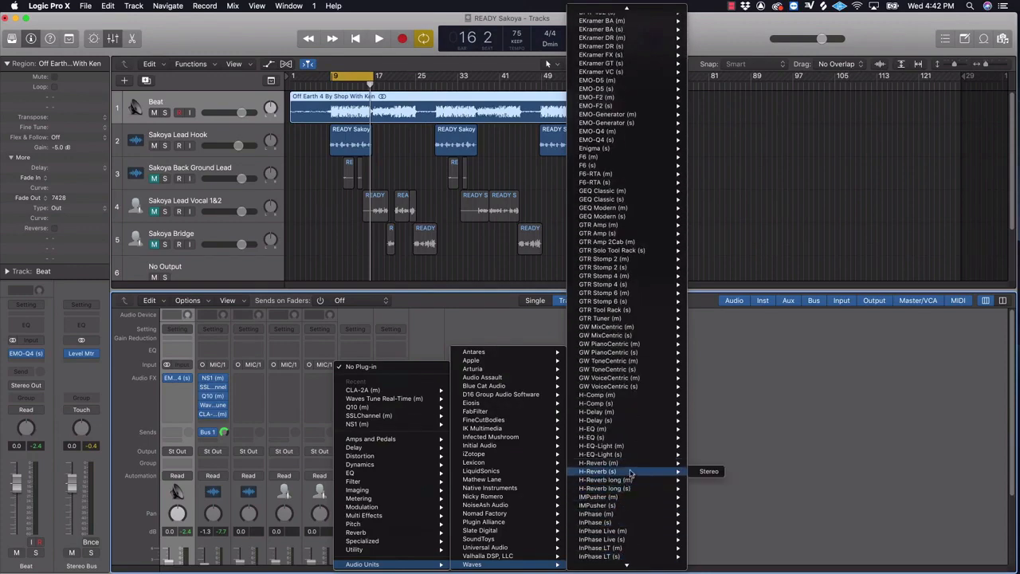
pyautogui.click(631, 473)
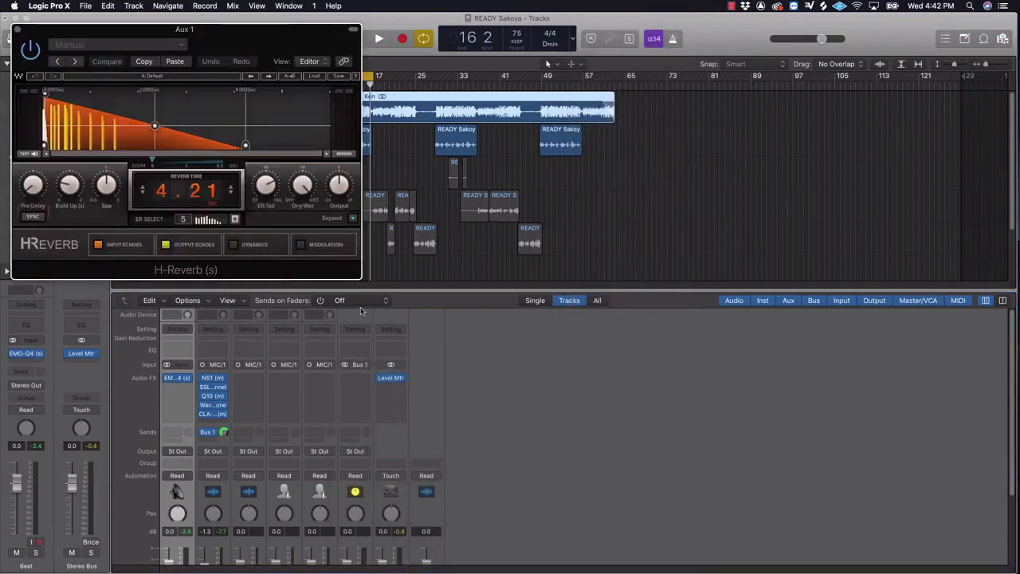
pyautogui.moveTo(247, 34); pyautogui.dragTo(539, 164)
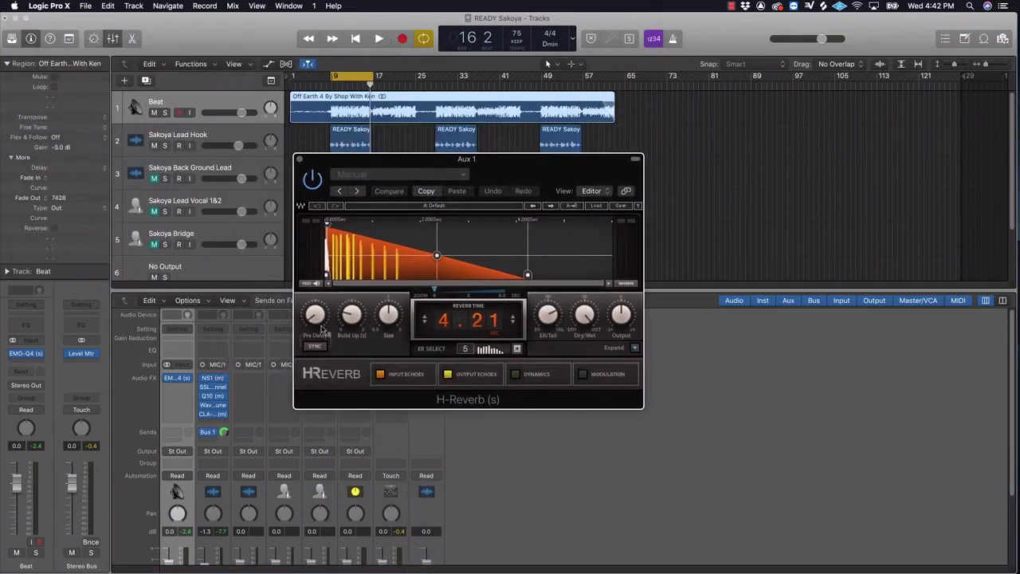
# Step: Load the Warm Plate preset from the Plates presets into H-Reverb and close the plug-in window
pyautogui.moveTo(315, 316)
pyautogui.mouseDown()
pyautogui.moveTo(315, 306)
pyautogui.moveTo(315, 323)
pyautogui.mouseUp()
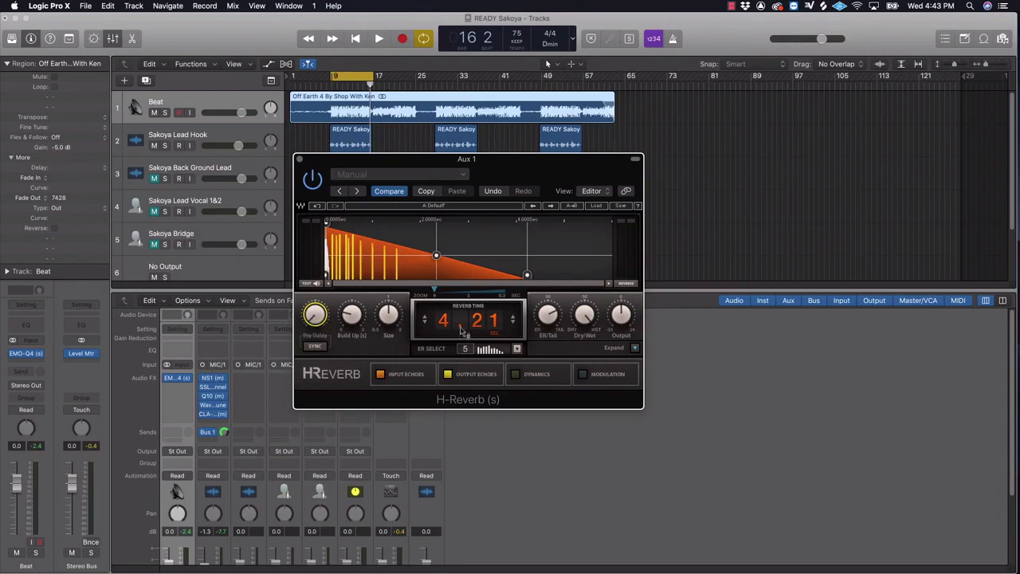
pyautogui.click(584, 314)
pyautogui.moveTo(563, 172); pyautogui.dragTo(720, 270)
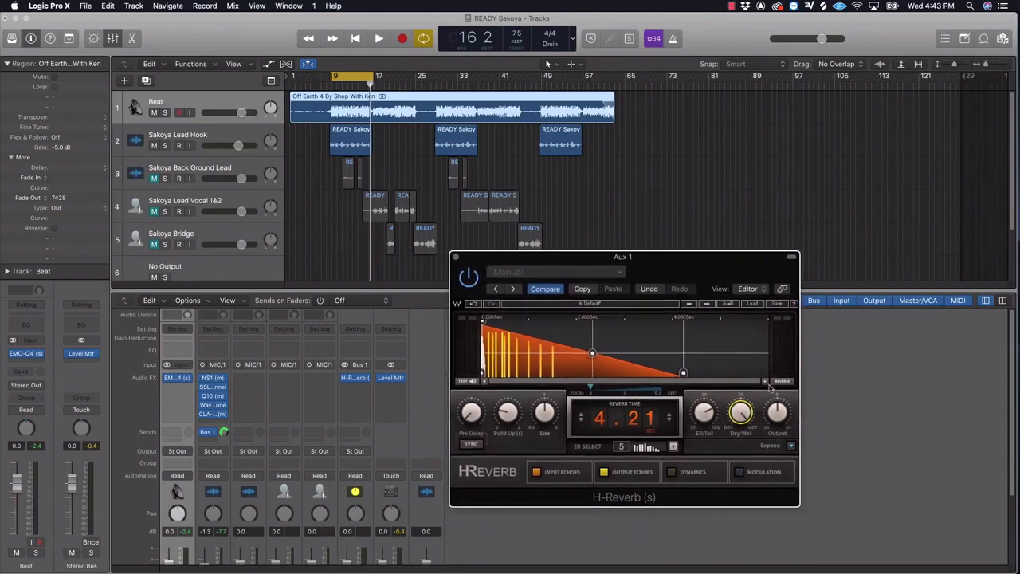
pyautogui.click(756, 306)
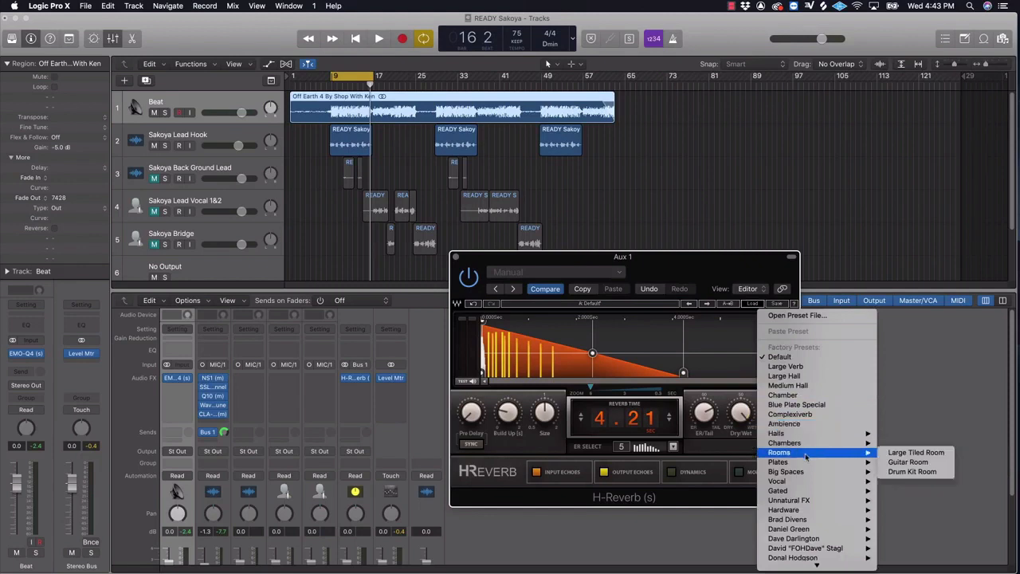
pyautogui.moveTo(810, 462)
pyautogui.click(912, 472)
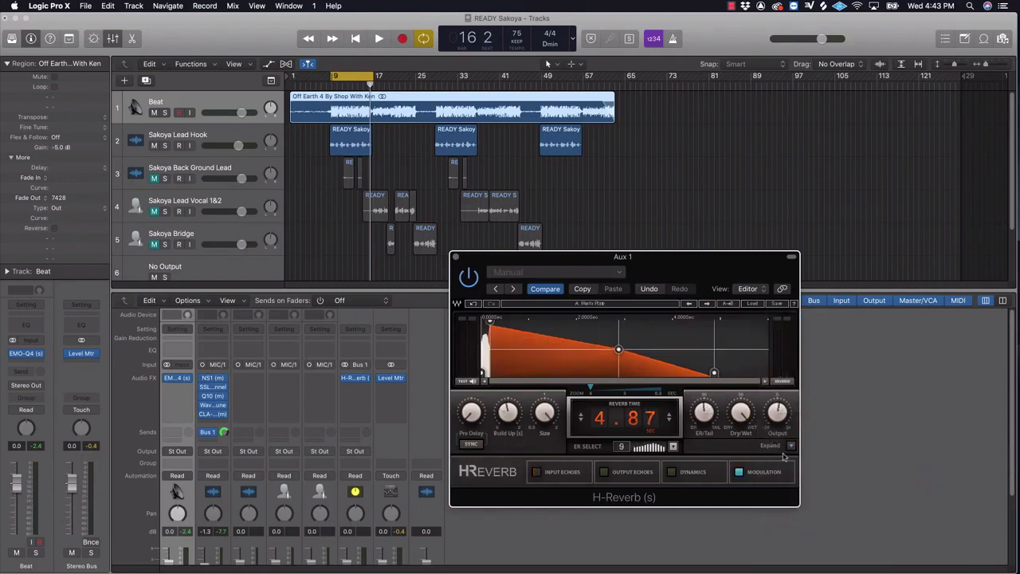
pyautogui.moveTo(693, 270); pyautogui.dragTo(590, 257)
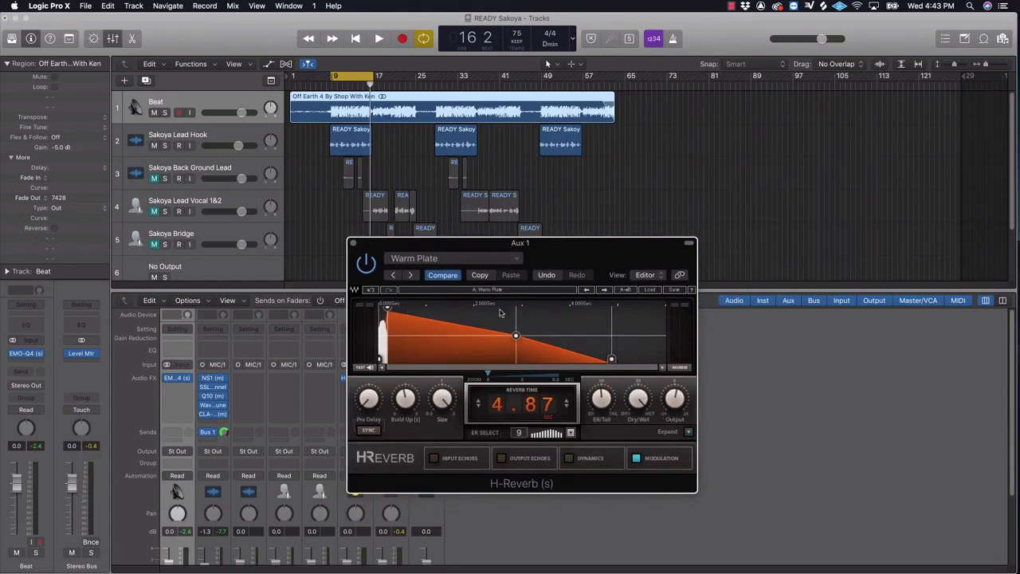
pyautogui.click(354, 243)
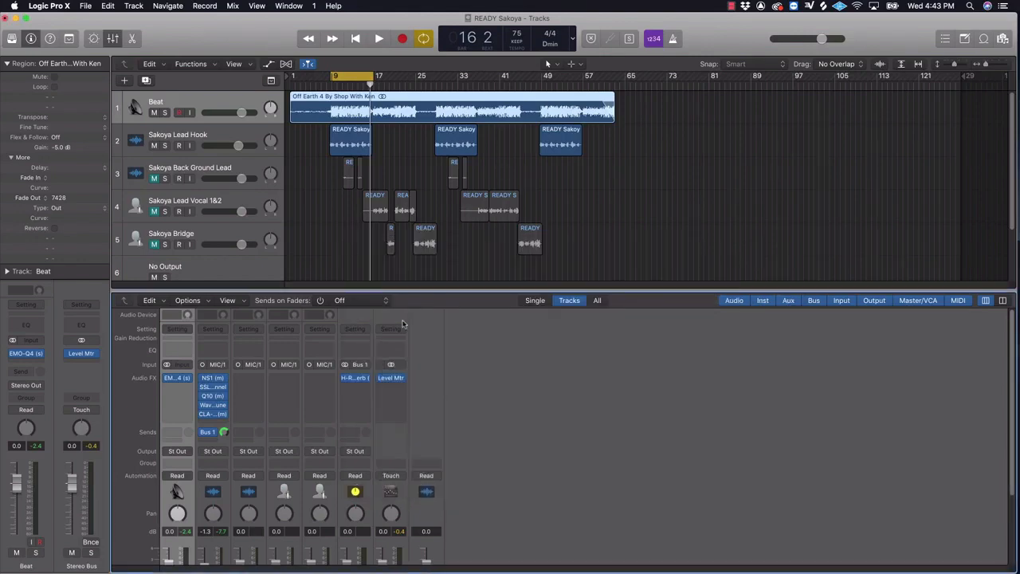
# Step: Lower the Aux 1 fader all the way down and rename the channel REVERB
pyautogui.scroll(-5, 351, 446)
pyautogui.moveTo(347, 477); pyautogui.dragTo(346, 525)
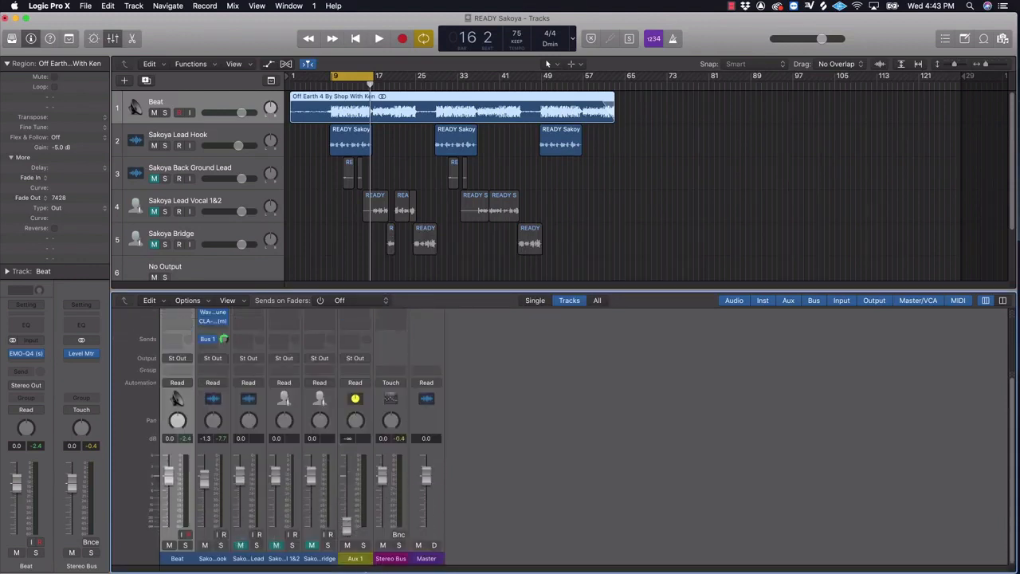
pyautogui.click(359, 561)
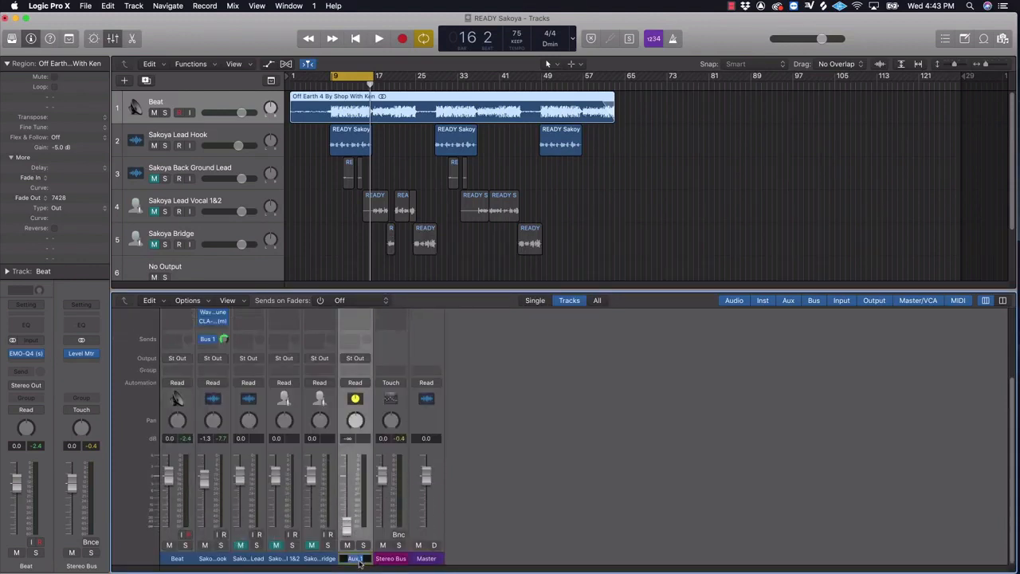
pyautogui.write('REVERB')
pyautogui.press('Return')
# Step: Play back the song and raise the reverb aux fader to -18.0 dB
pyautogui.scroll(3, 359, 518)
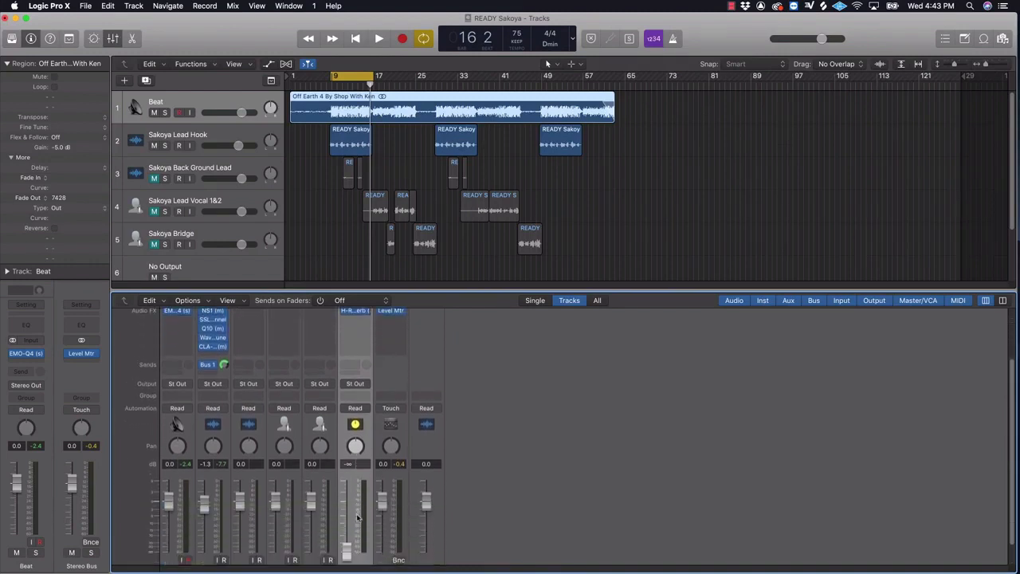
pyautogui.press('space')
pyautogui.moveTo(347, 552); pyautogui.dragTo(347, 534)
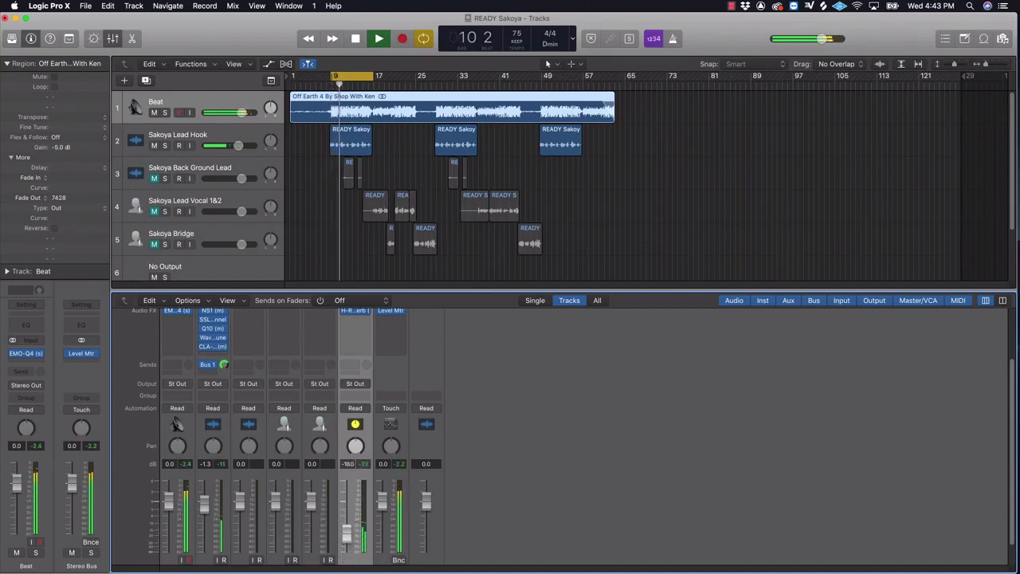
# Step: Raise the REVERB fader to -17.8 dB and audition the vocal with the Beat channel briefly muted
pyautogui.moveTo(347, 534); pyautogui.dragTo(346, 534)
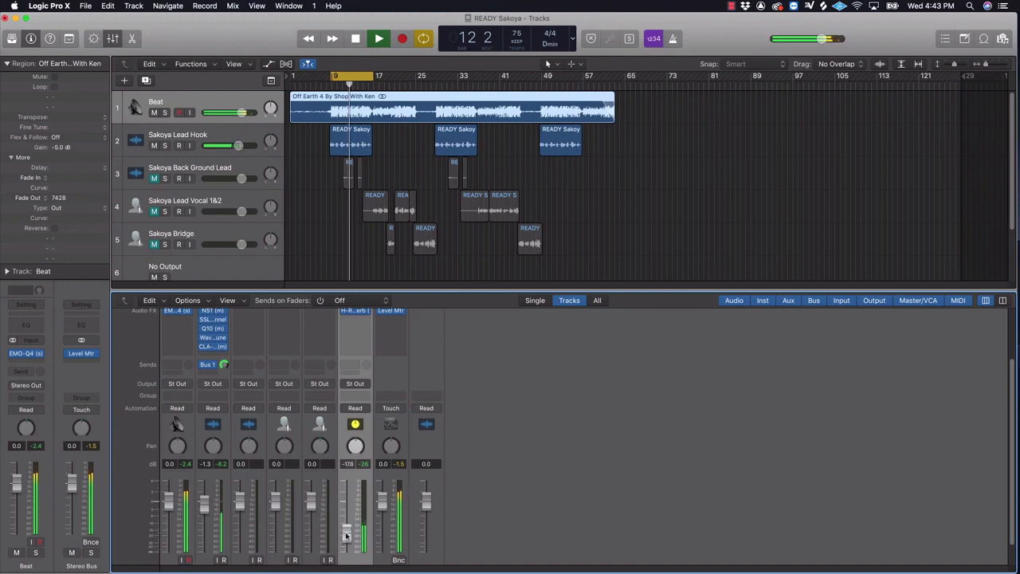
pyautogui.scroll(-2, 239, 526)
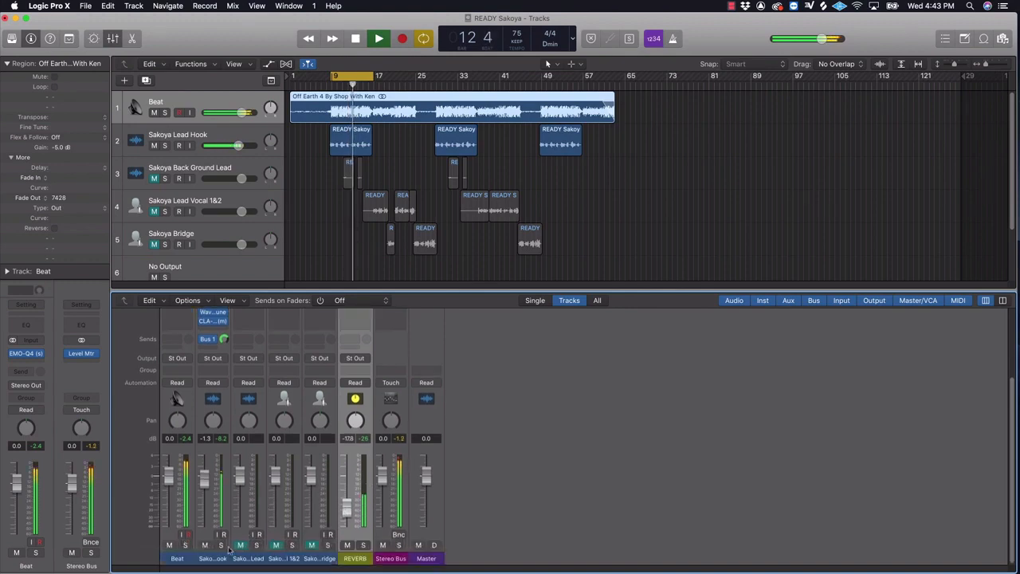
pyautogui.click(170, 546)
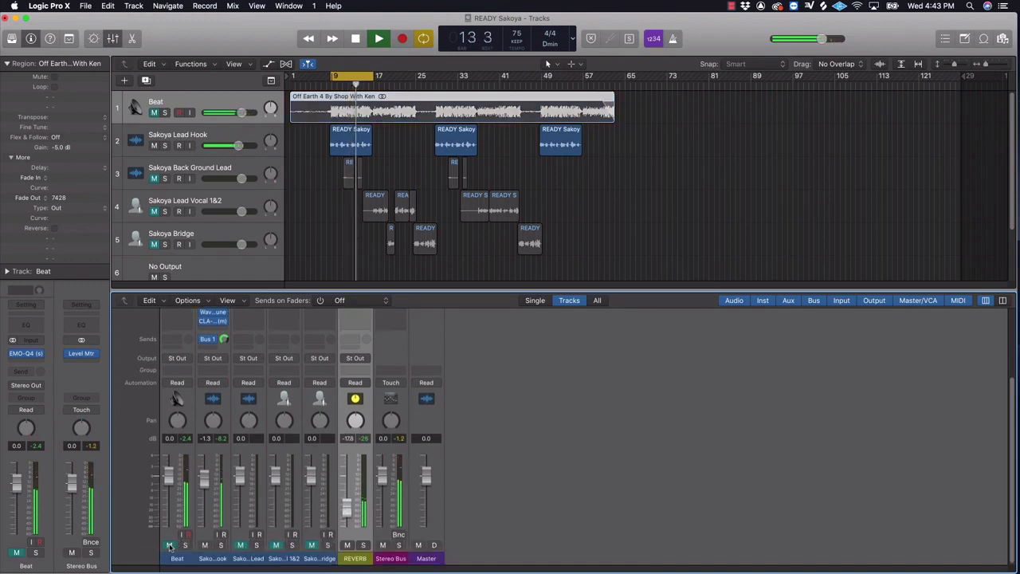
pyautogui.click(169, 545)
pyautogui.scroll(1, 359, 486)
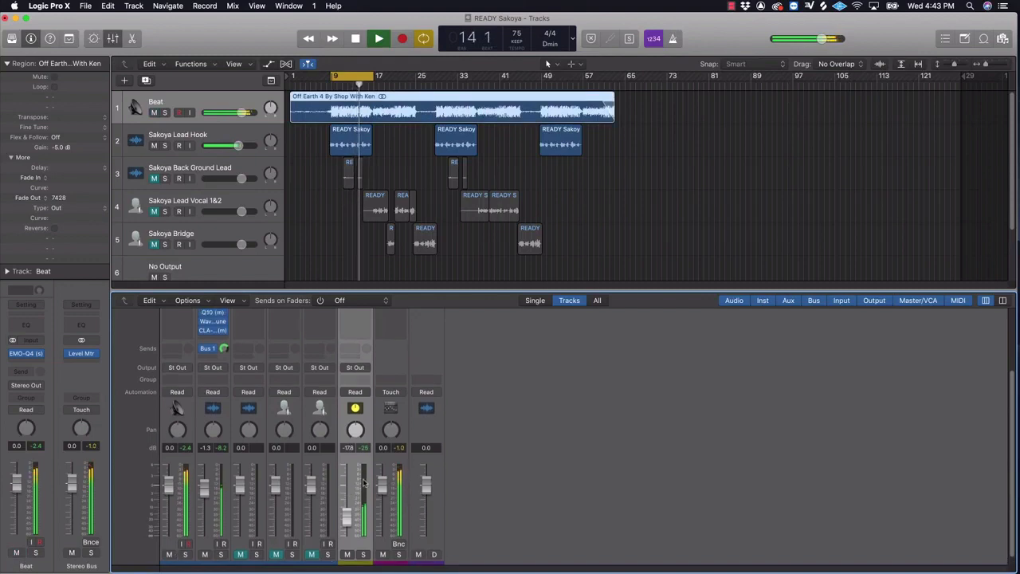
pyautogui.press('space')
# Step: Move H-Reverb down one insert slot on the REVERB channel and insert the stereo Waves EMO-Q4 above it
pyautogui.scroll(5, 360, 479)
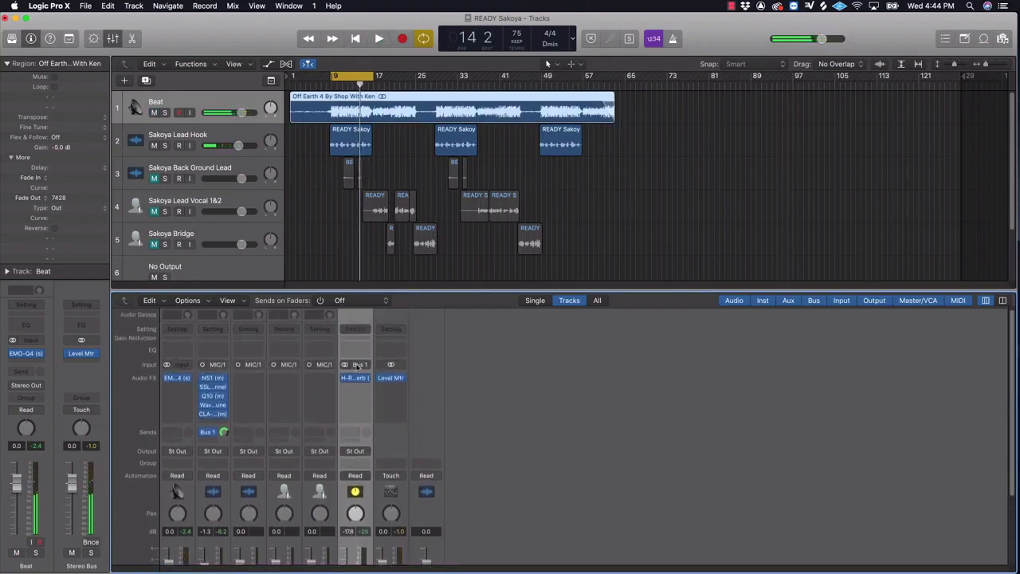
pyautogui.moveTo(357, 378); pyautogui.dragTo(357, 389)
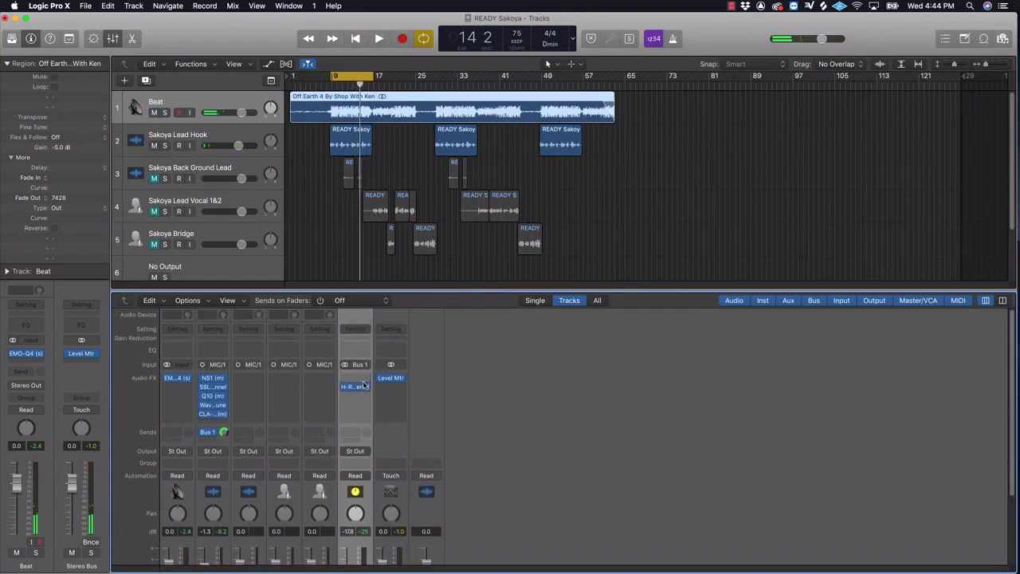
pyautogui.click(365, 378)
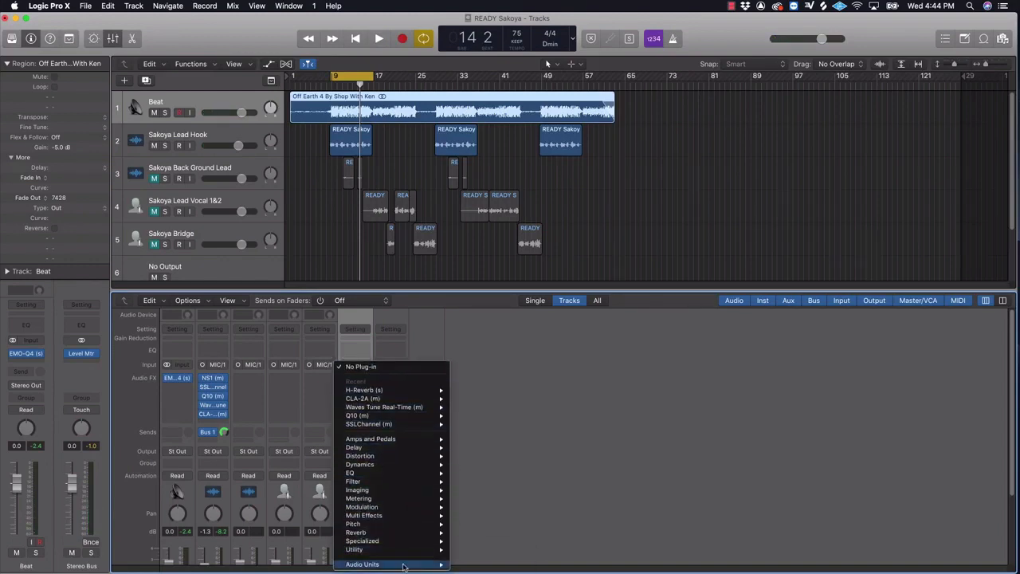
pyautogui.moveTo(405, 565)
pyautogui.moveTo(476, 565)
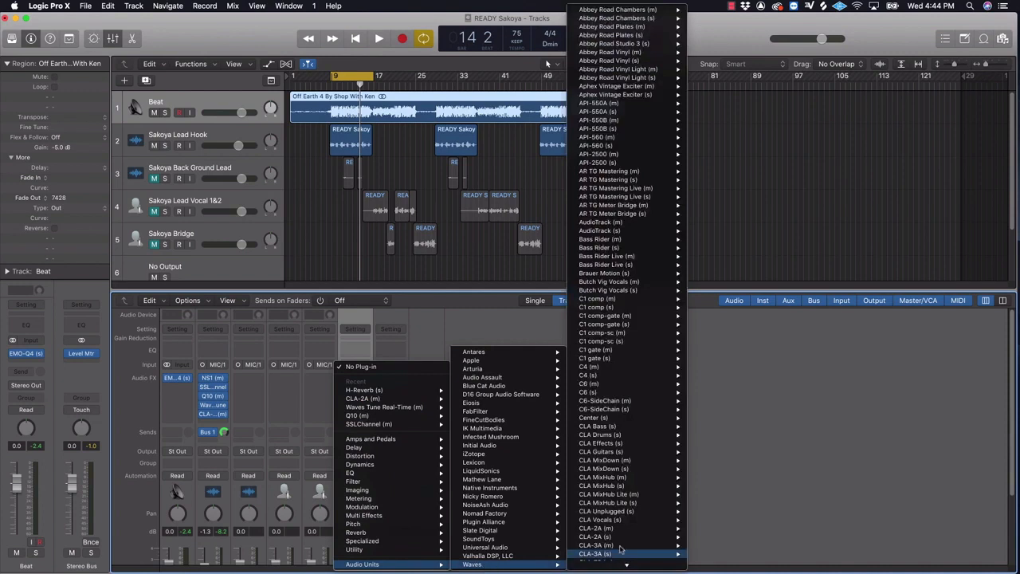
pyautogui.moveTo(626, 564)
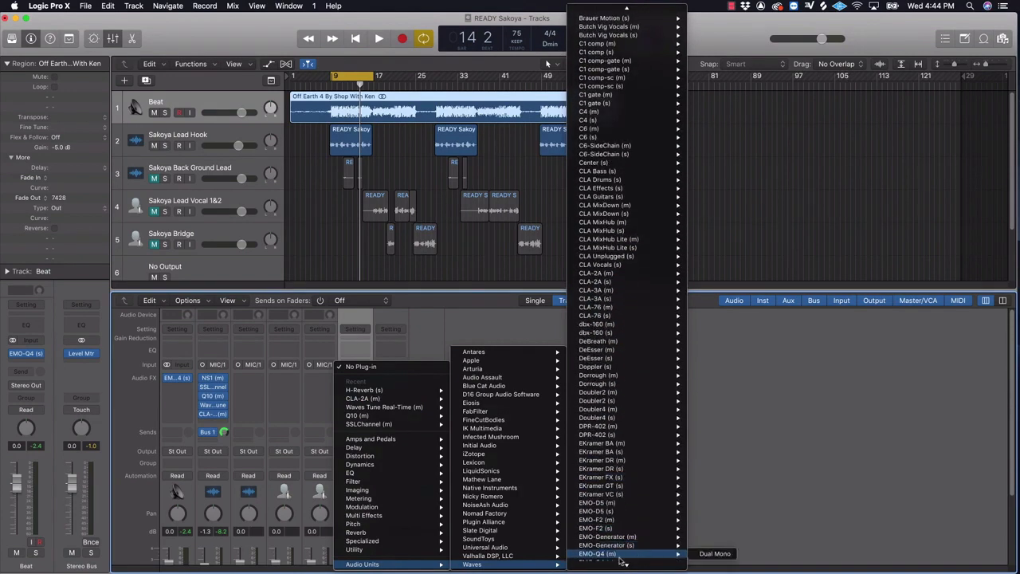
pyautogui.moveTo(628, 541)
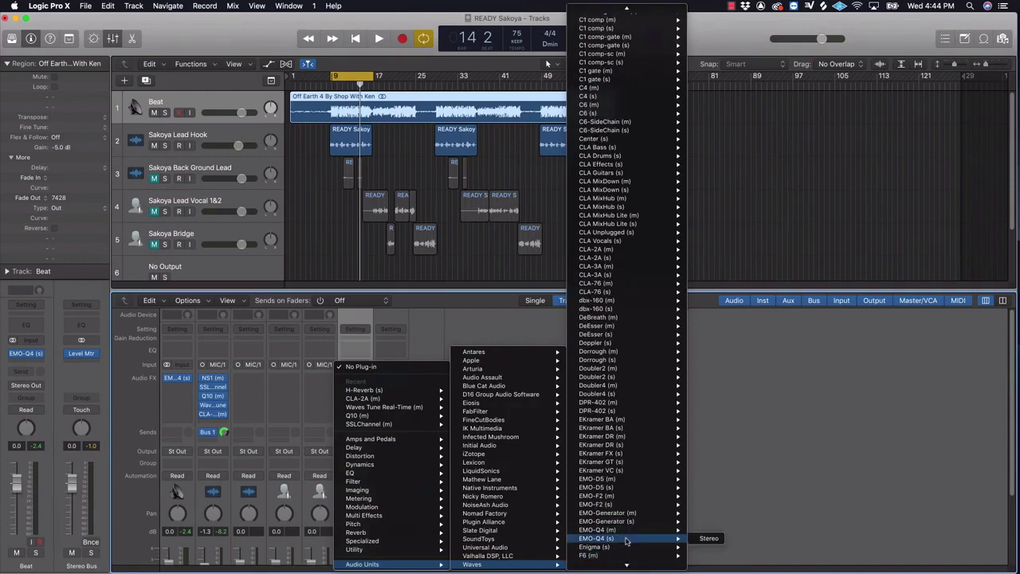
pyautogui.click(707, 539)
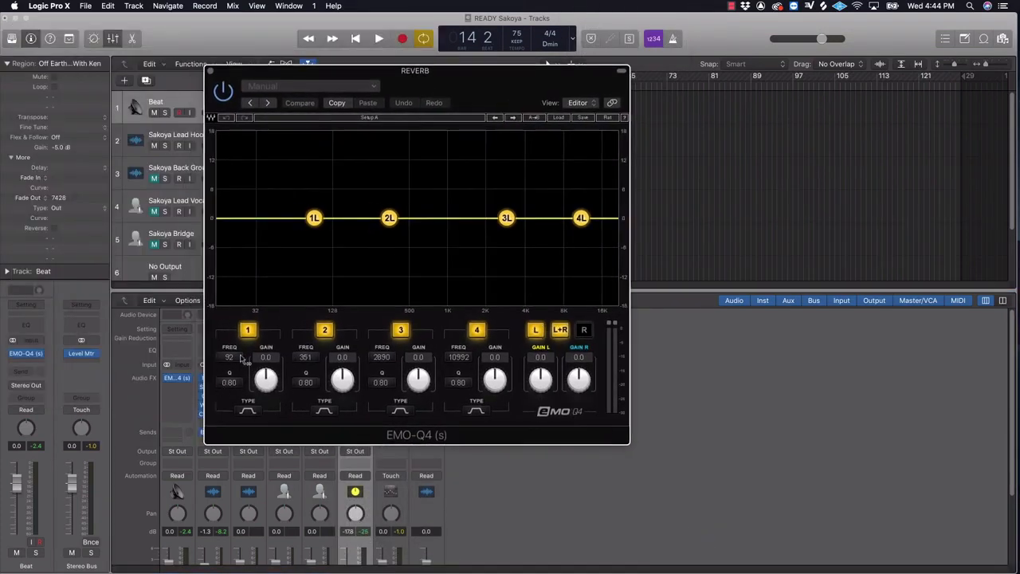
# Step: Set EMO-Q4 band 1 to a high-pass filter at 502 Hz and close the plug-in window
pyautogui.click(248, 413)
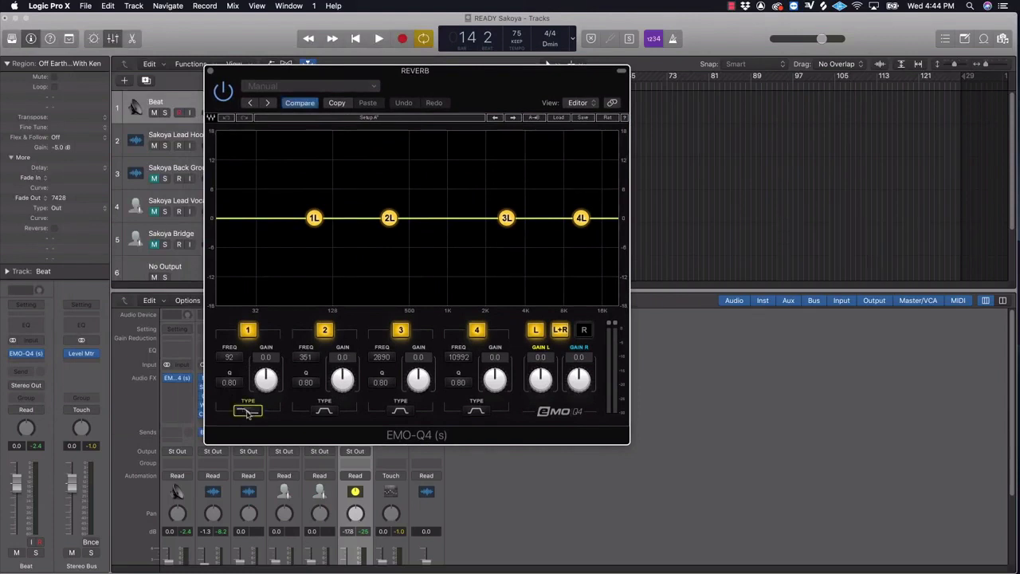
pyautogui.moveTo(239, 360); pyautogui.dragTo(239, 320)
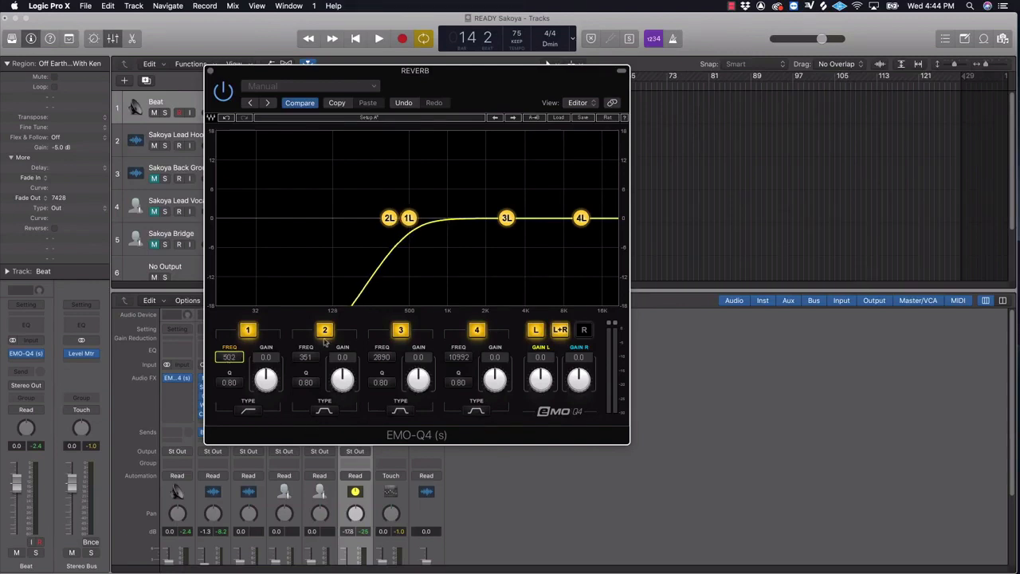
pyautogui.click(210, 71)
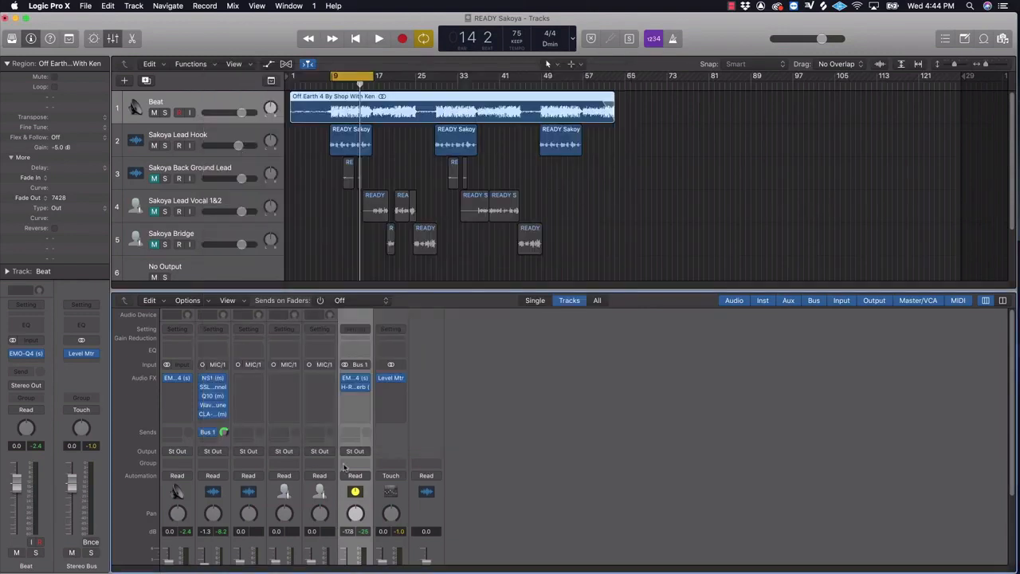
# Step: Play back the song and lower the Lead Hook fader to -2.2 dB
pyautogui.press('space')
pyautogui.scroll(-4, 352, 503)
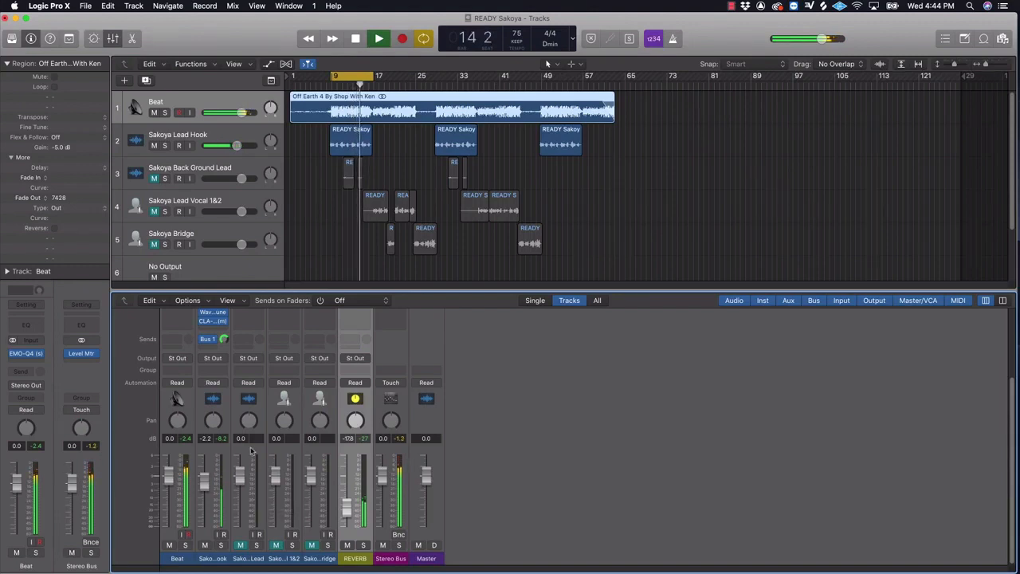
pyautogui.press('space')
# Step: Insert the mono Waves API-550B equalizer after CLA-2A on the Lead Hook channel
pyautogui.scroll(5, 344, 465)
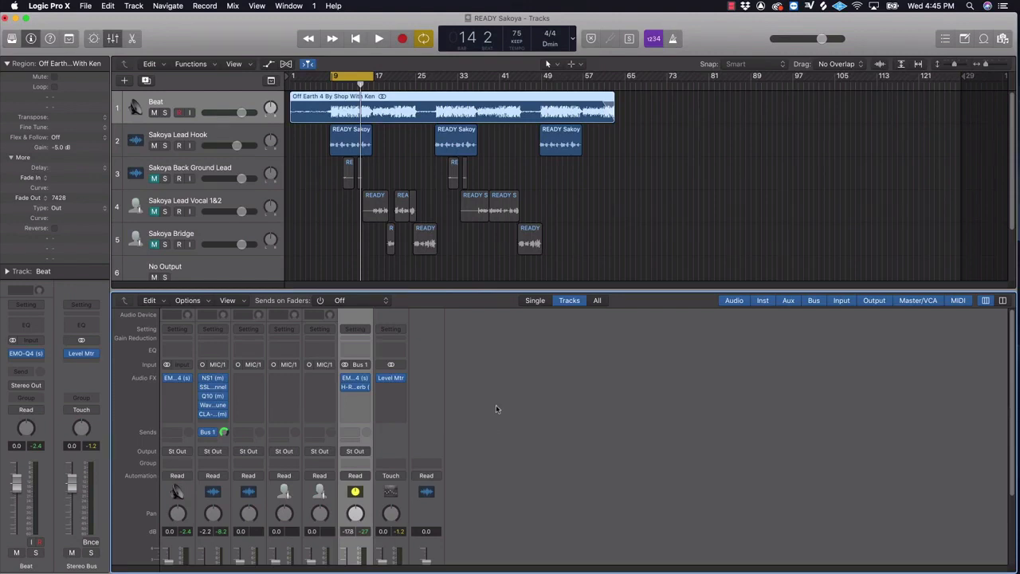
pyautogui.scroll(-1, 496, 405)
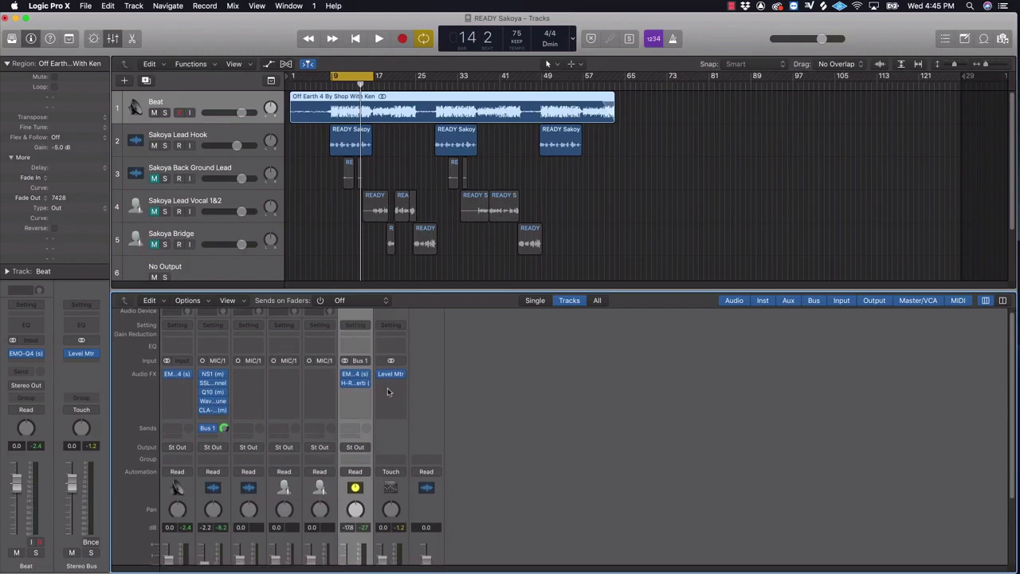
pyautogui.click(224, 421)
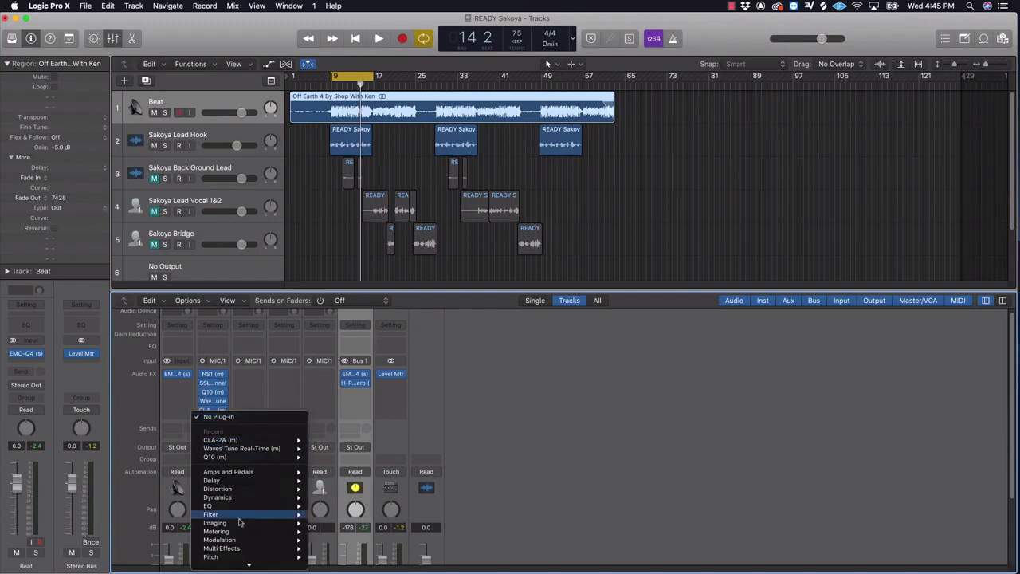
pyautogui.moveTo(243, 564)
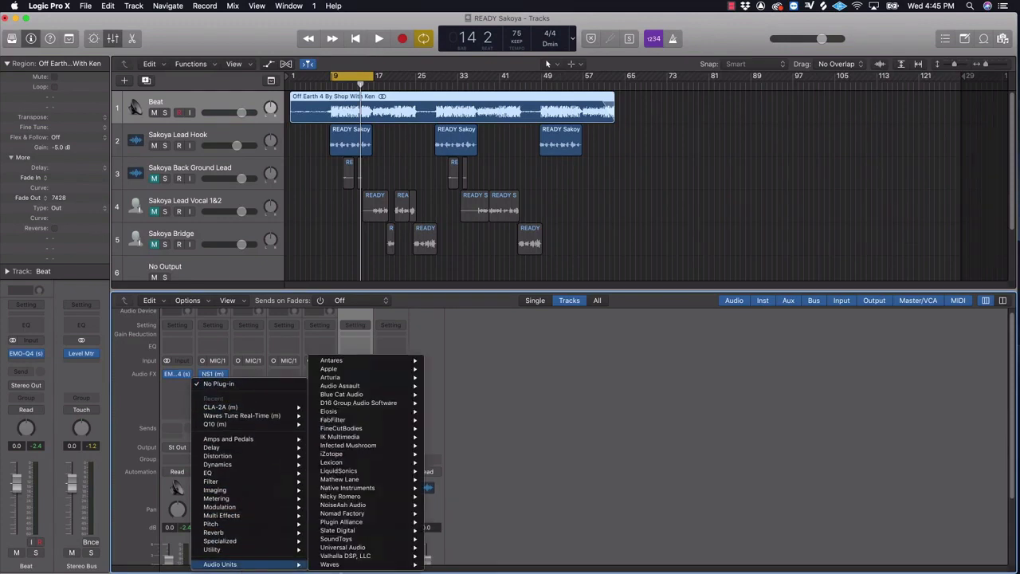
pyautogui.moveTo(343, 564)
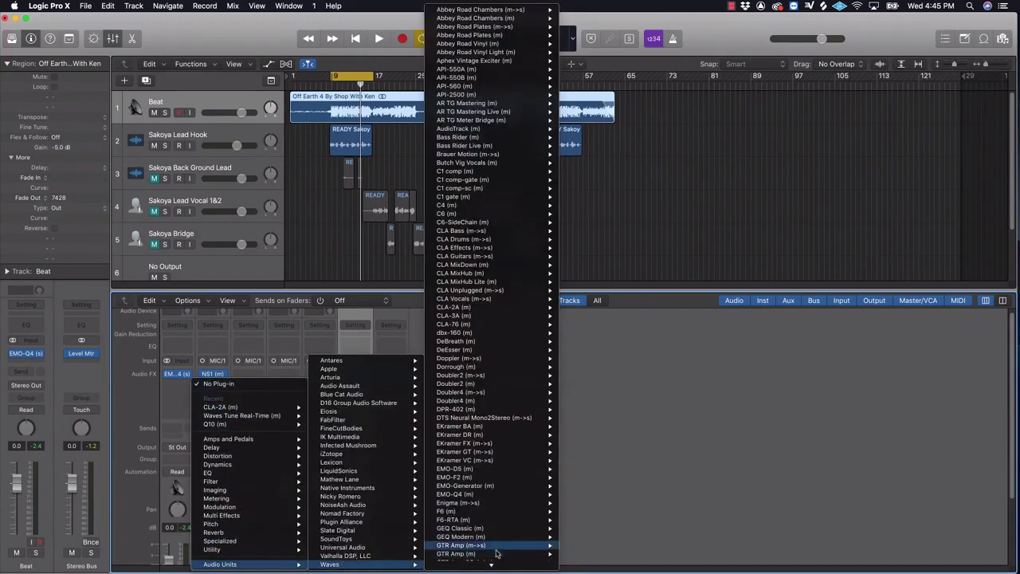
pyautogui.moveTo(511, 101)
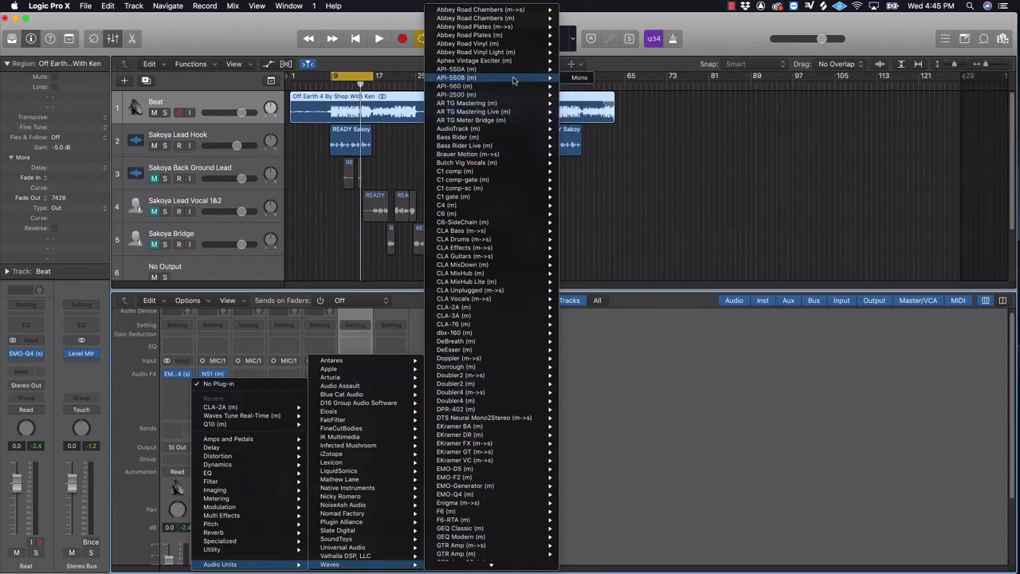
pyautogui.click(579, 77)
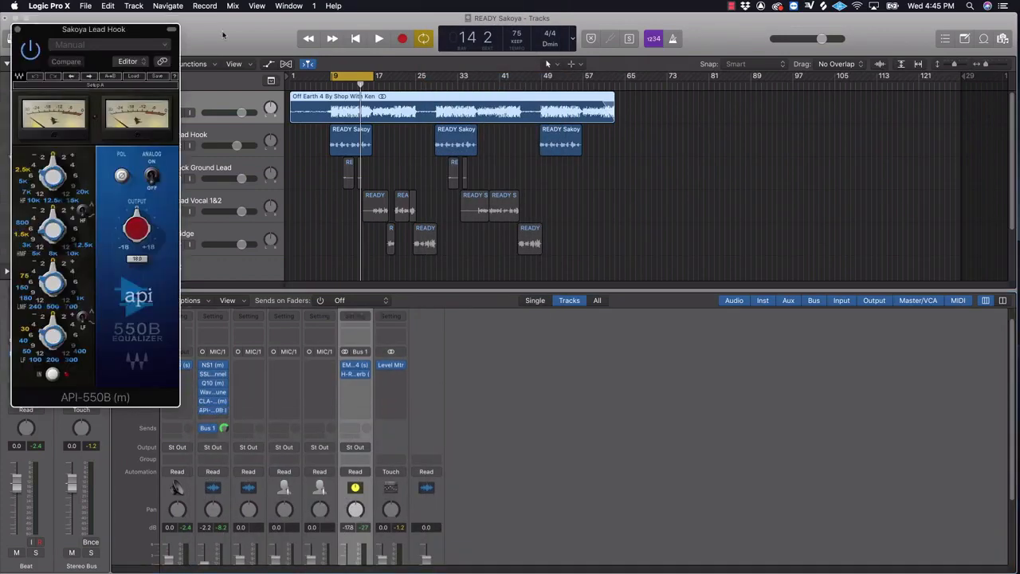
# Step: Boost the API-550B's high-frequency band by about 4 dB, audition it in the song, and close the plug-in window
pyautogui.moveTo(142, 41); pyautogui.dragTo(535, 129)
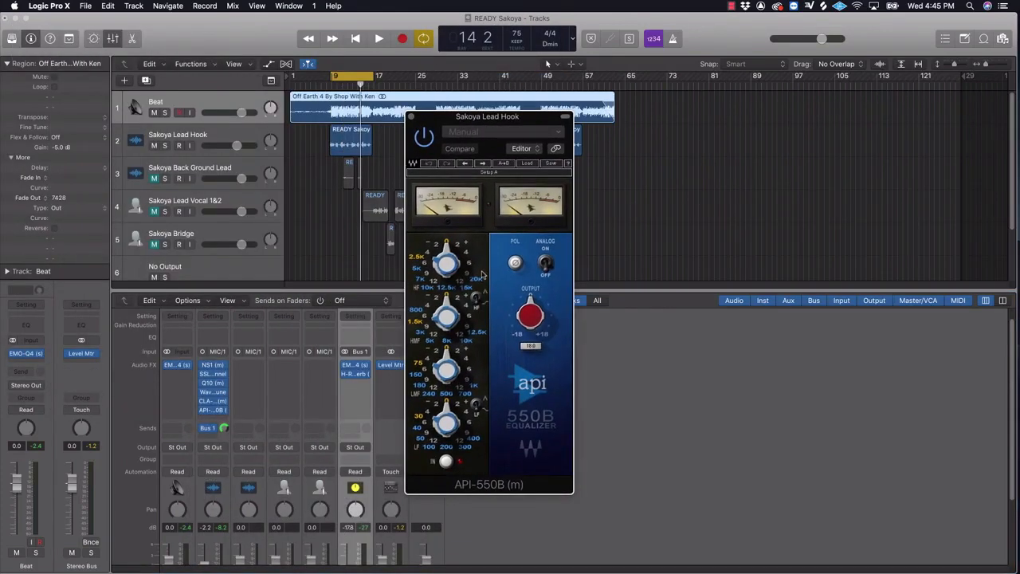
pyautogui.click(460, 246)
pyautogui.press('space')
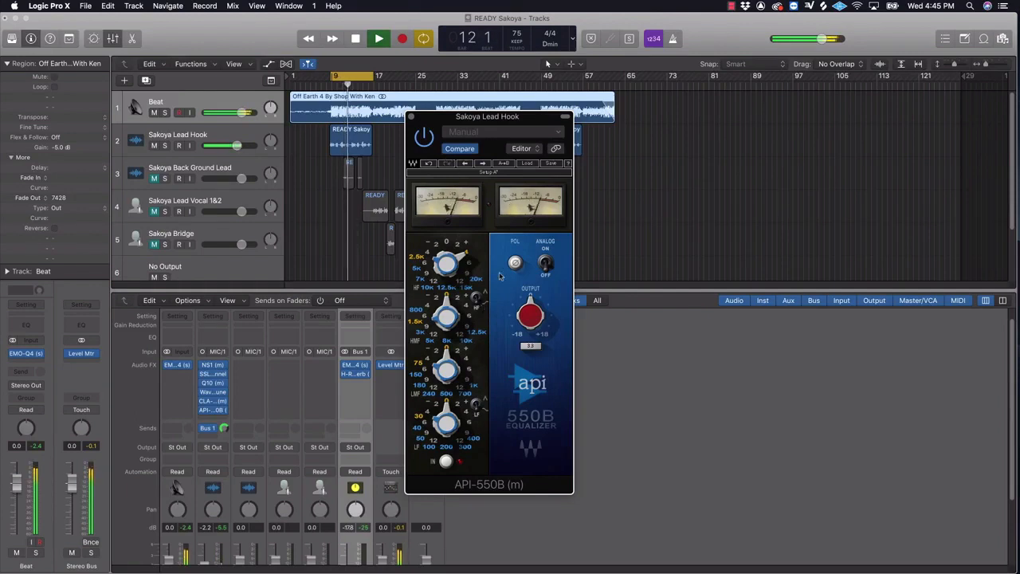
pyautogui.press('space')
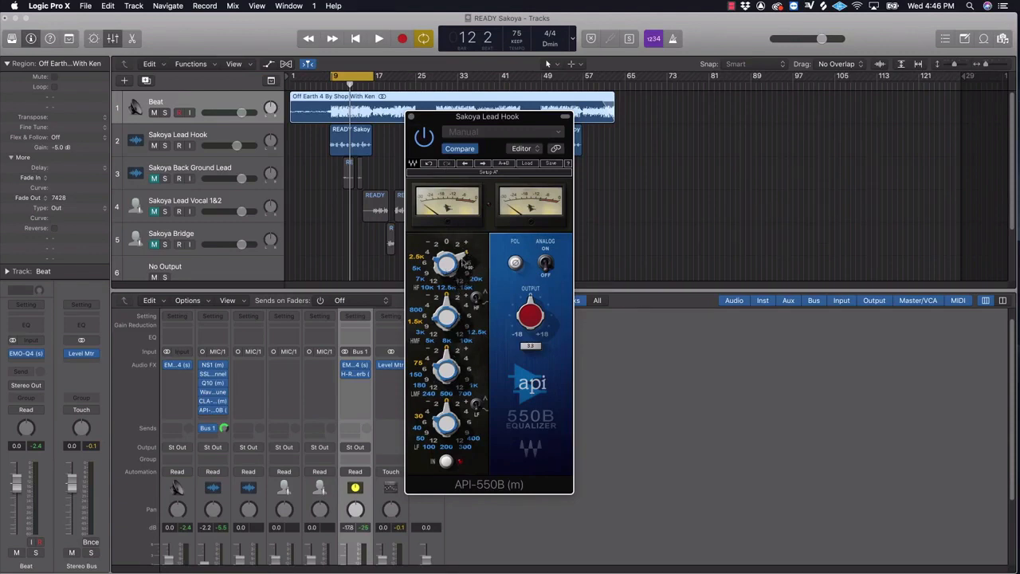
pyautogui.click(411, 117)
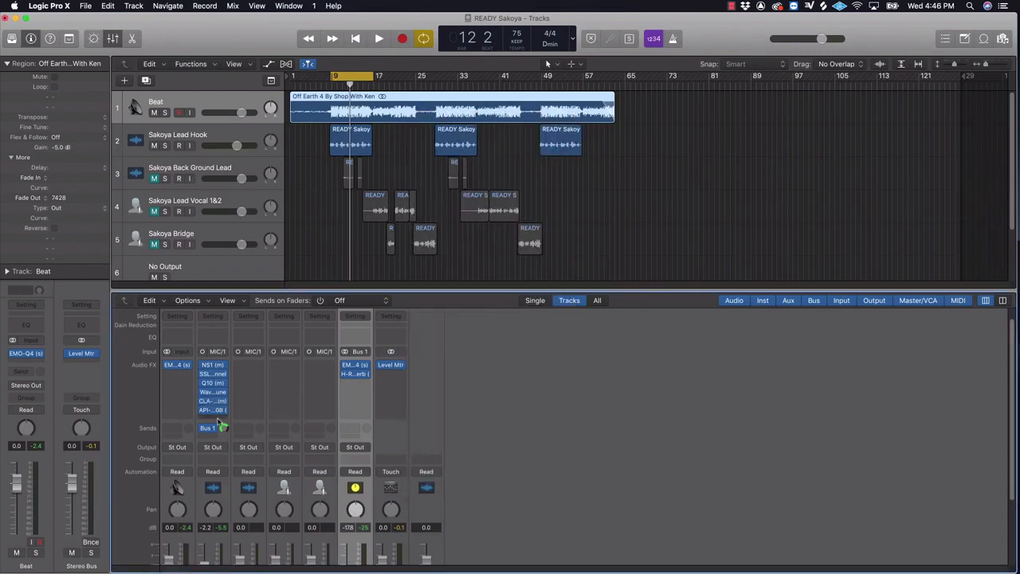
# Step: Insert the mono Waves DeEsser after the API-550B on the Lead Hook channel
pyautogui.click(224, 418)
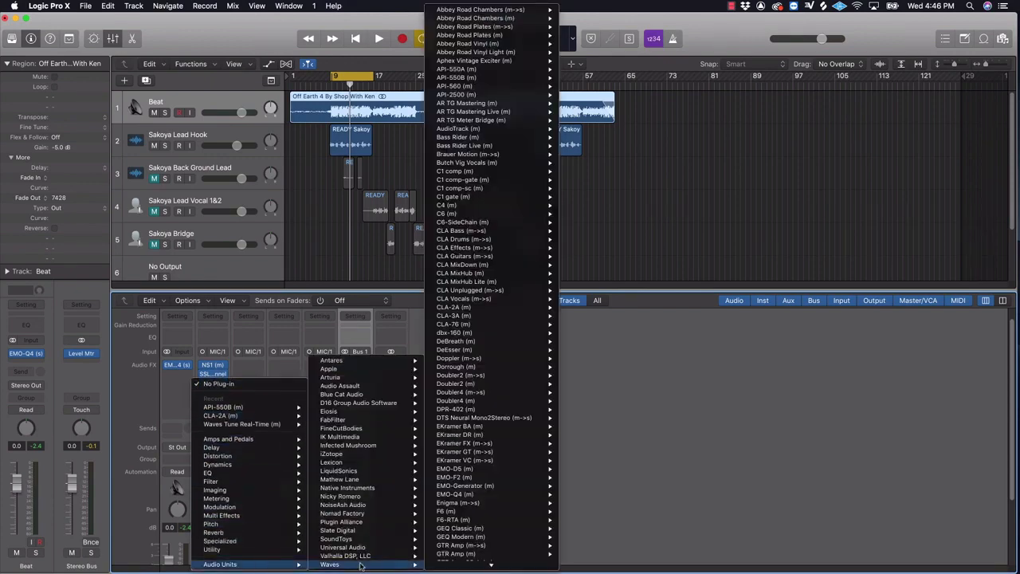
pyautogui.moveTo(488, 353)
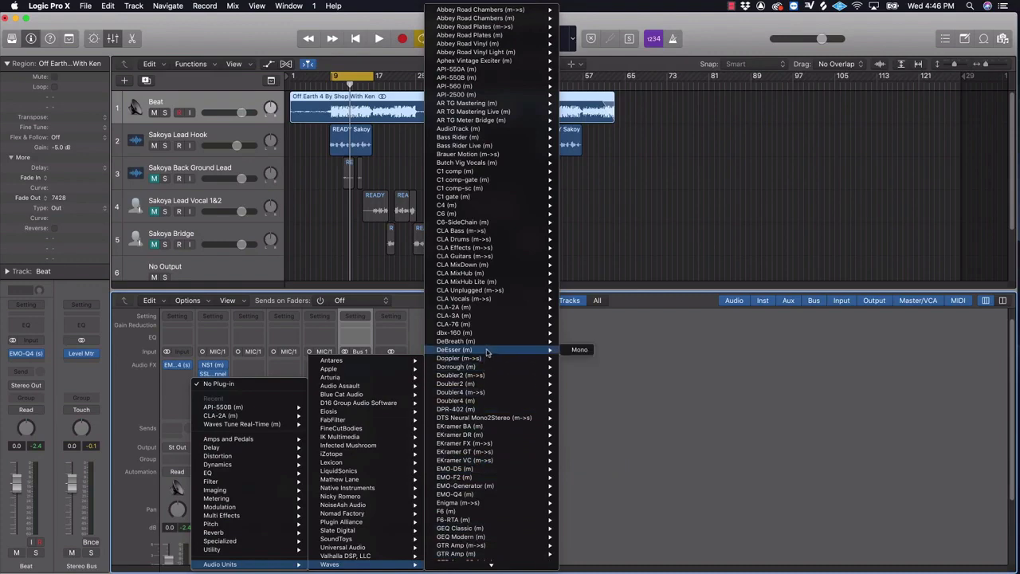
pyautogui.click(580, 350)
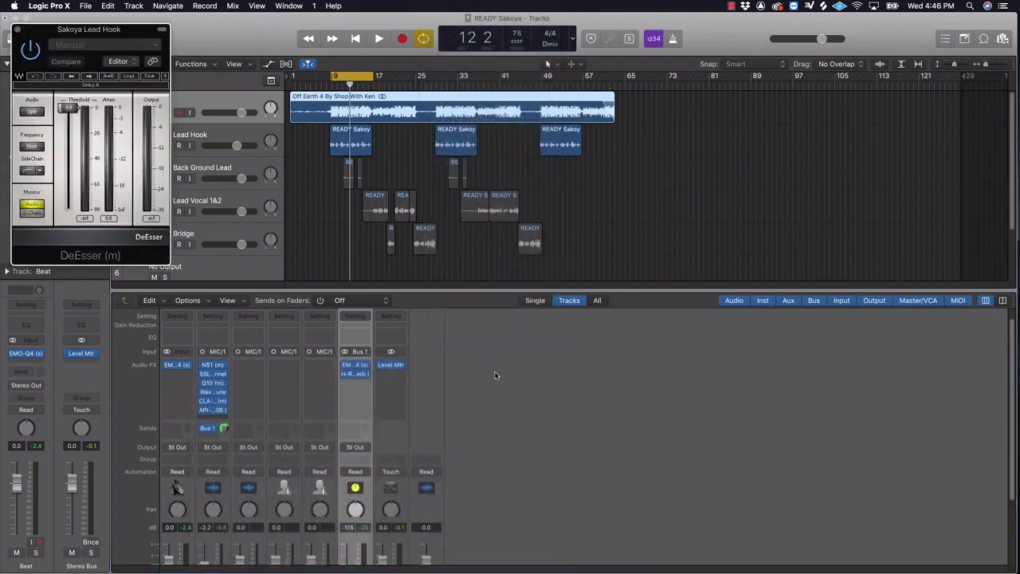
pyautogui.moveTo(435, 121); pyautogui.dragTo(579, 158)
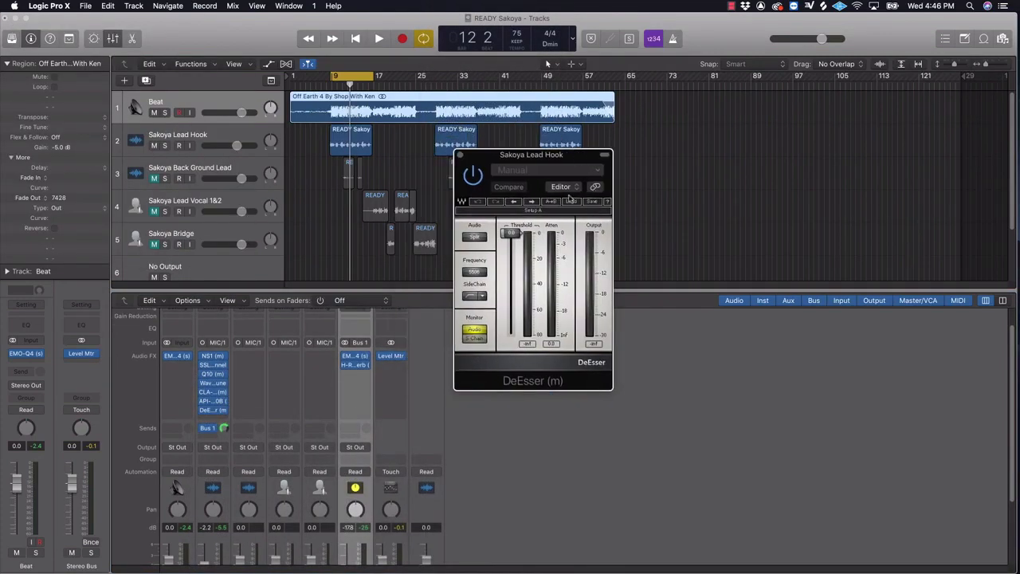
# Step: Monitor the DeEsser's side chain during playback and adjust its frequency to target the vocal's sibilance
pyautogui.click(477, 339)
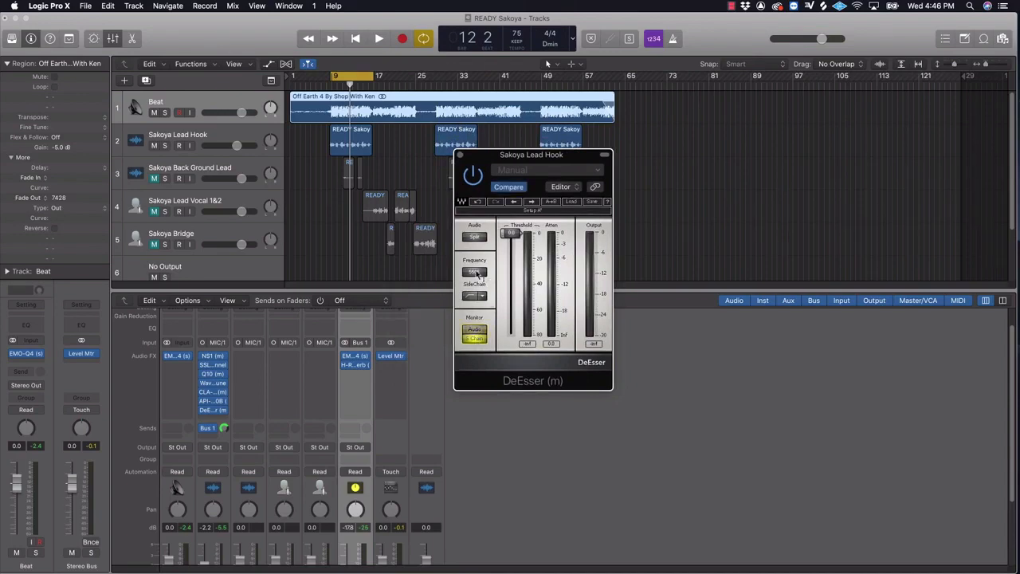
pyautogui.press('space')
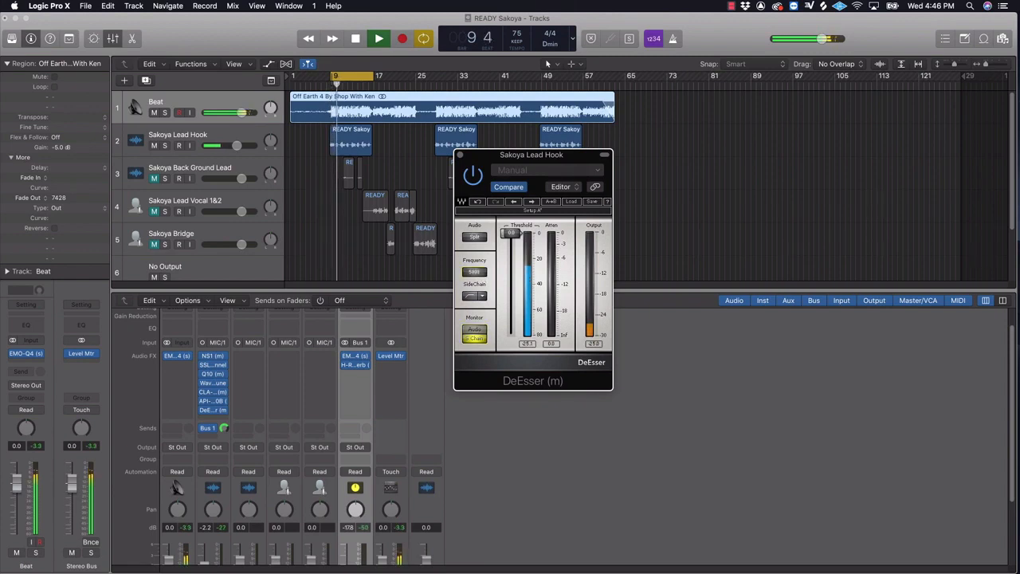
pyautogui.moveTo(474, 272)
pyautogui.mouseDown()
pyautogui.moveTo(474, 262)
pyautogui.moveTo(475, 277)
pyautogui.mouseUp()
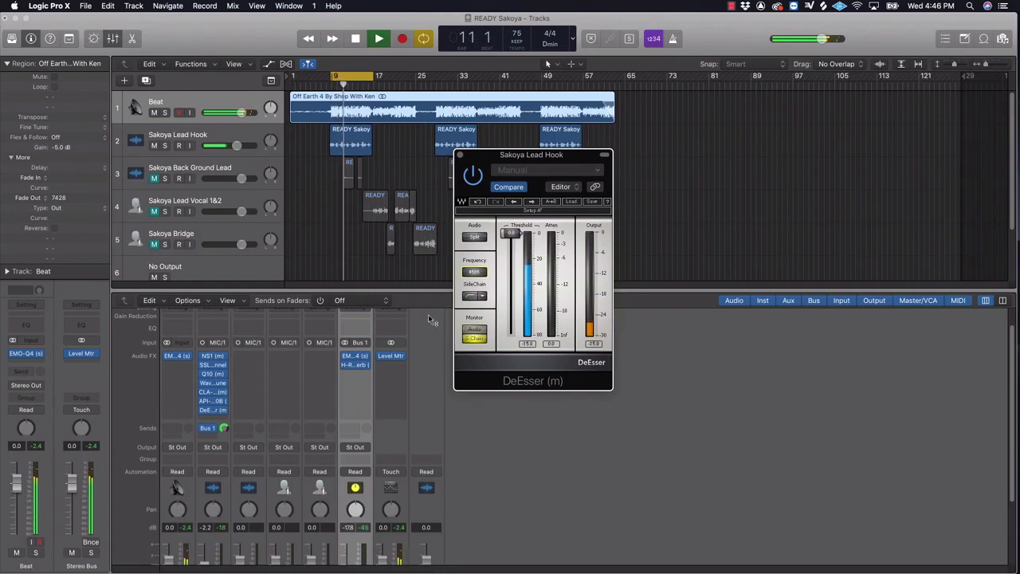
pyautogui.press('space')
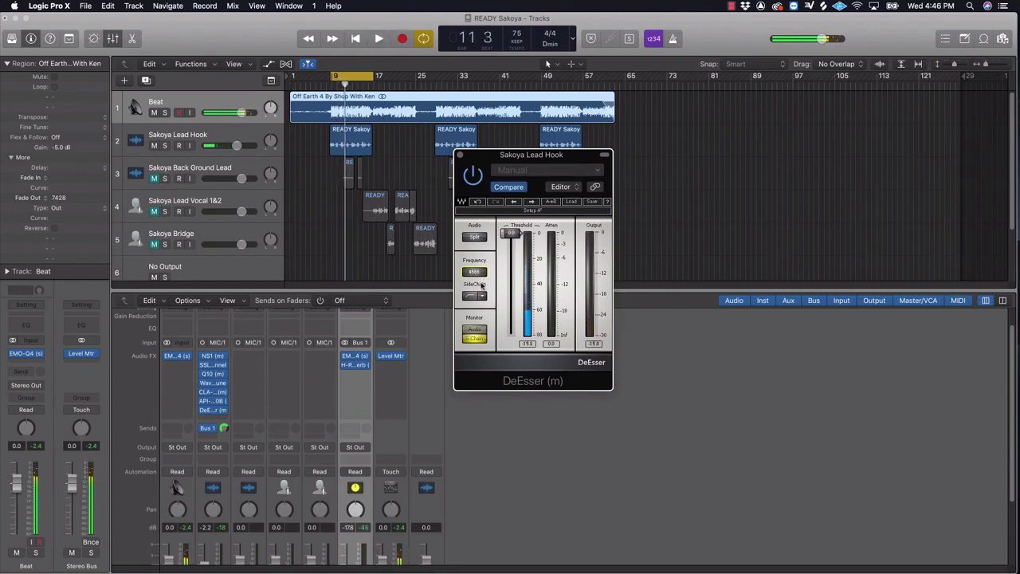
# Step: Load the DeEsser's Female Ess preset, lower its threshold to about -40 during playback, and close the plug-in window
pyautogui.click(571, 201)
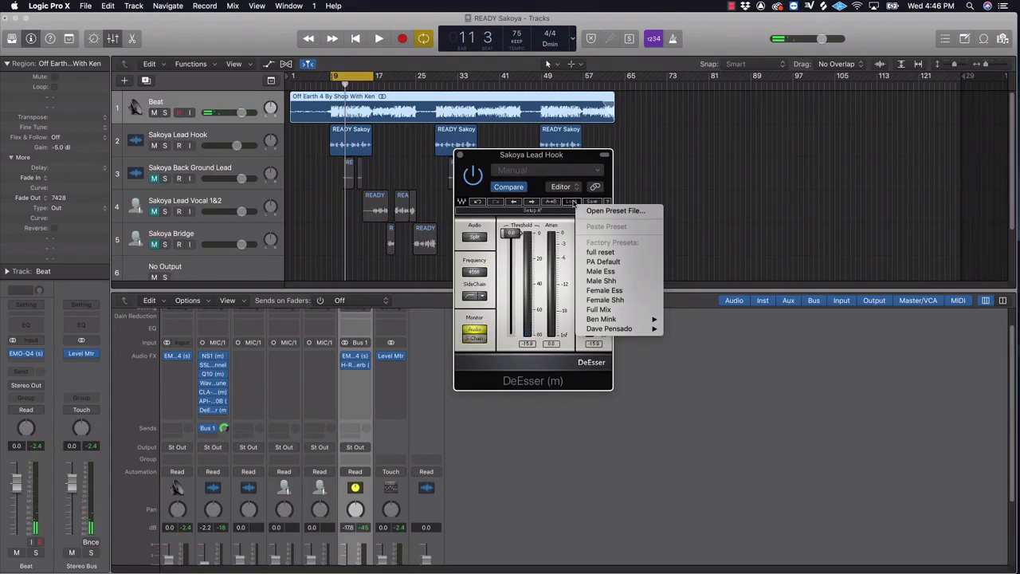
pyautogui.click(608, 291)
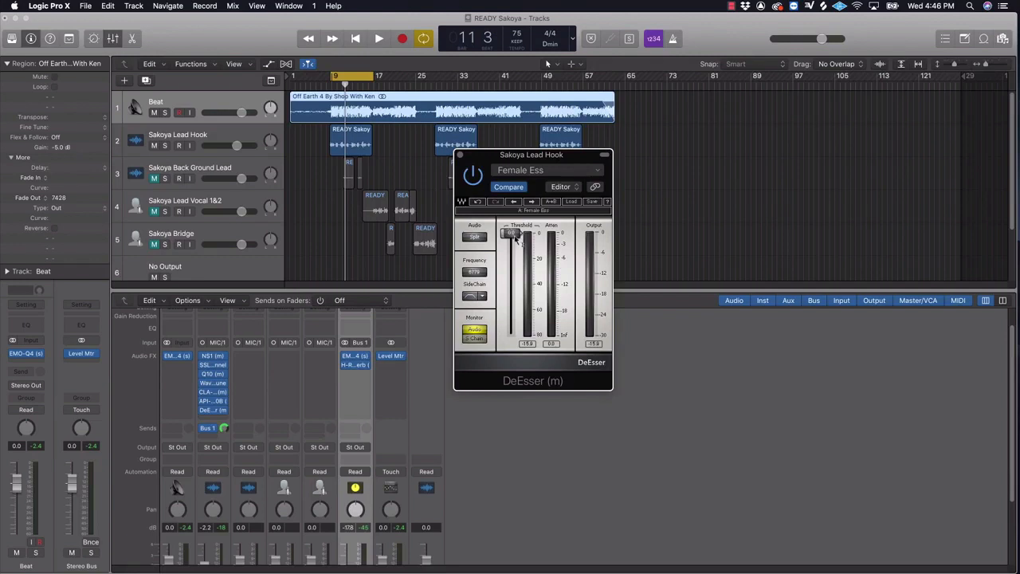
pyautogui.press('space')
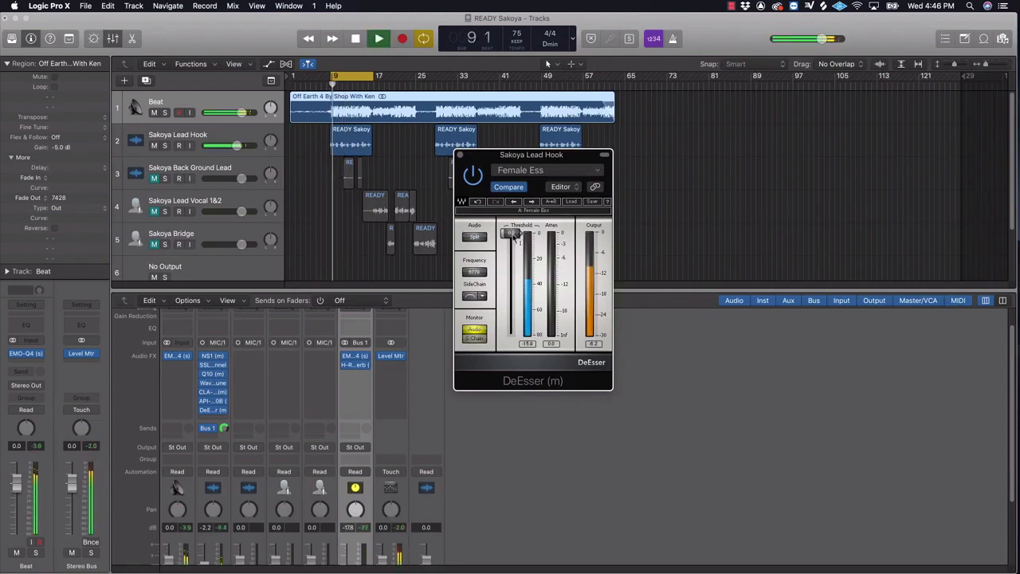
pyautogui.moveTo(511, 232); pyautogui.dragTo(511, 283)
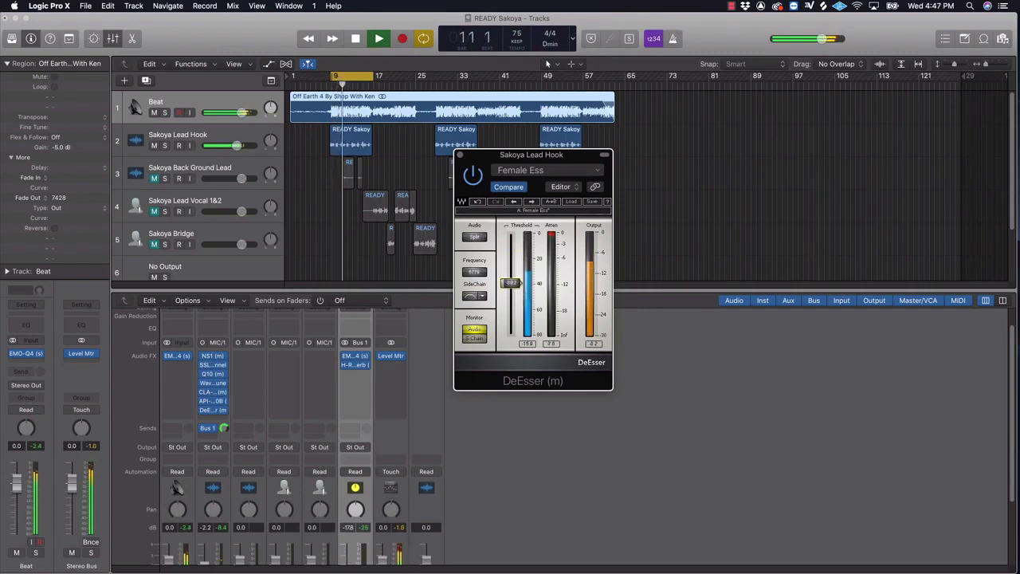
pyautogui.press('space')
pyautogui.press('space')
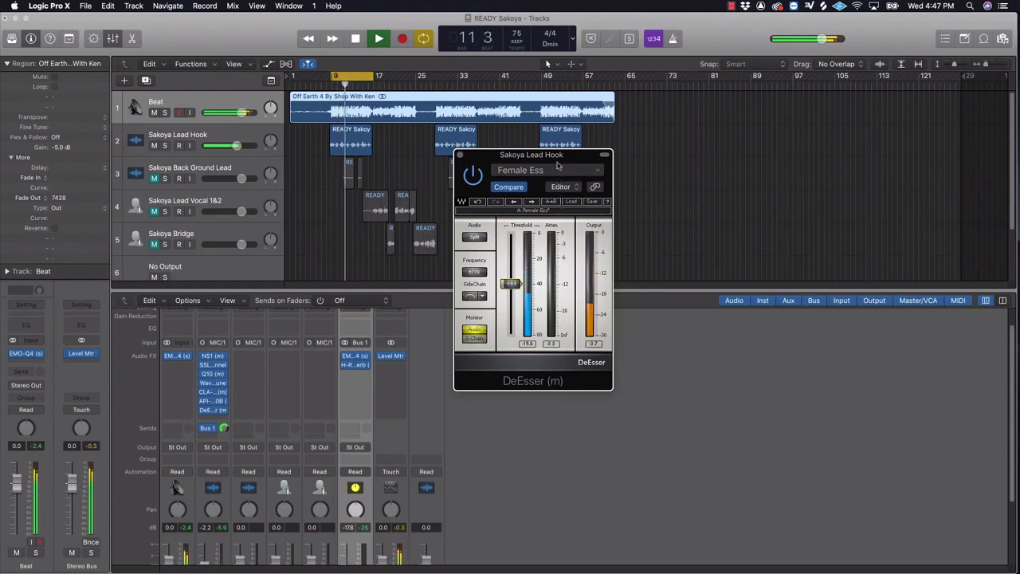
pyautogui.press('space')
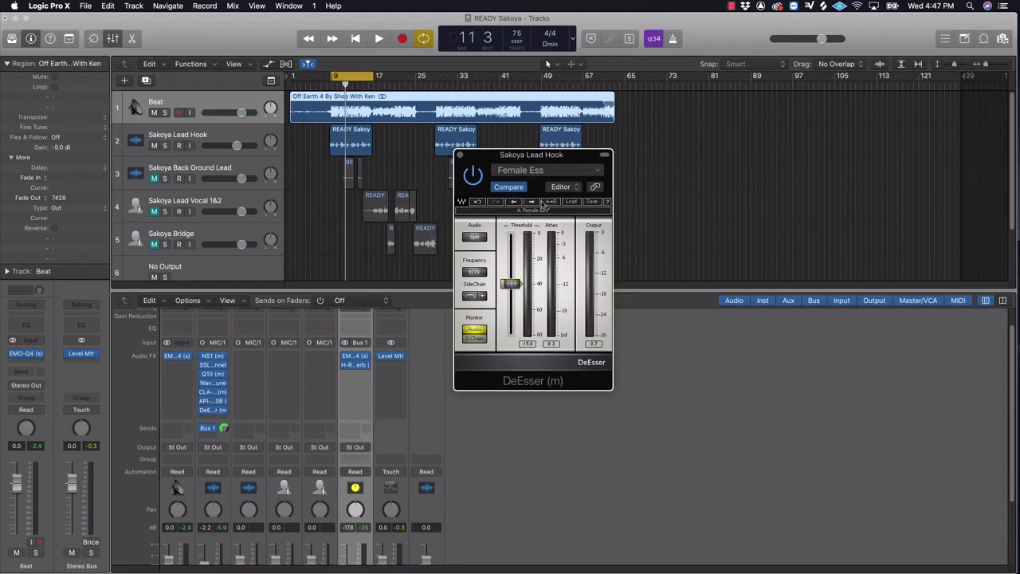
pyautogui.moveTo(568, 154); pyautogui.dragTo(622, 257)
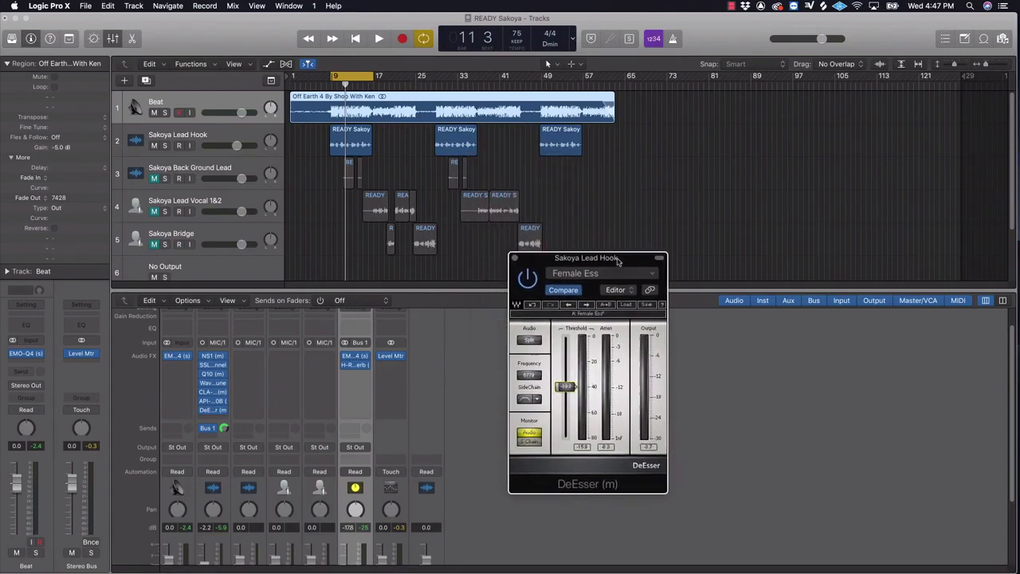
pyautogui.click(515, 258)
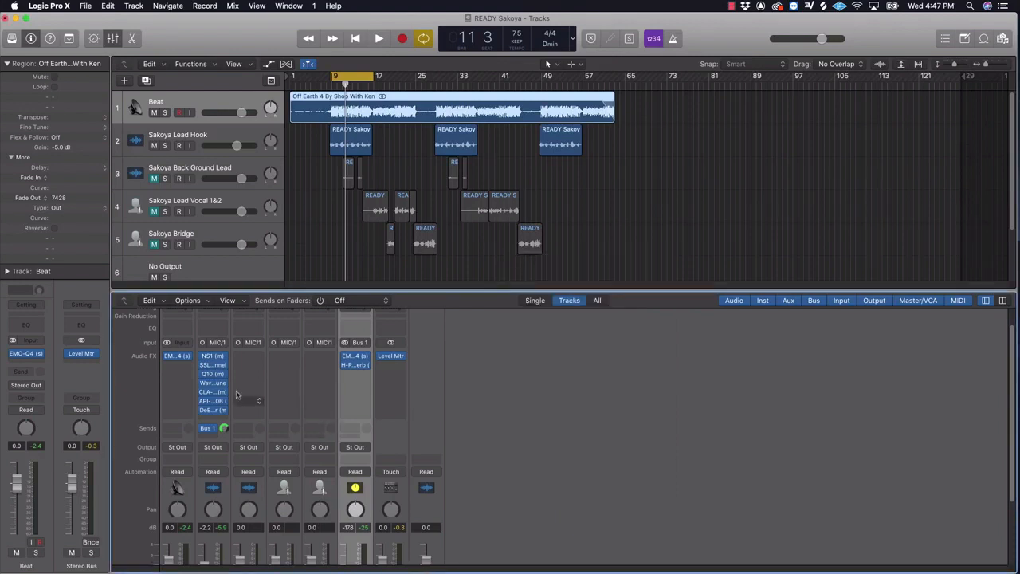
# Step: Reopen the Lead Hook's API-550B, raise its high-frequency boost to about 6 dB while auditioning the song, and close it
pyautogui.click(213, 402)
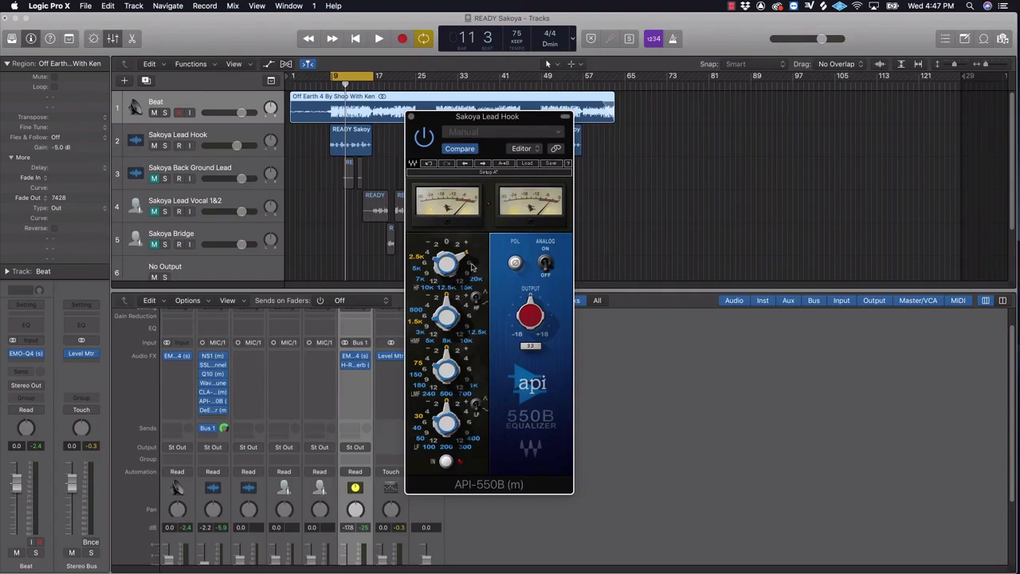
pyautogui.press('space')
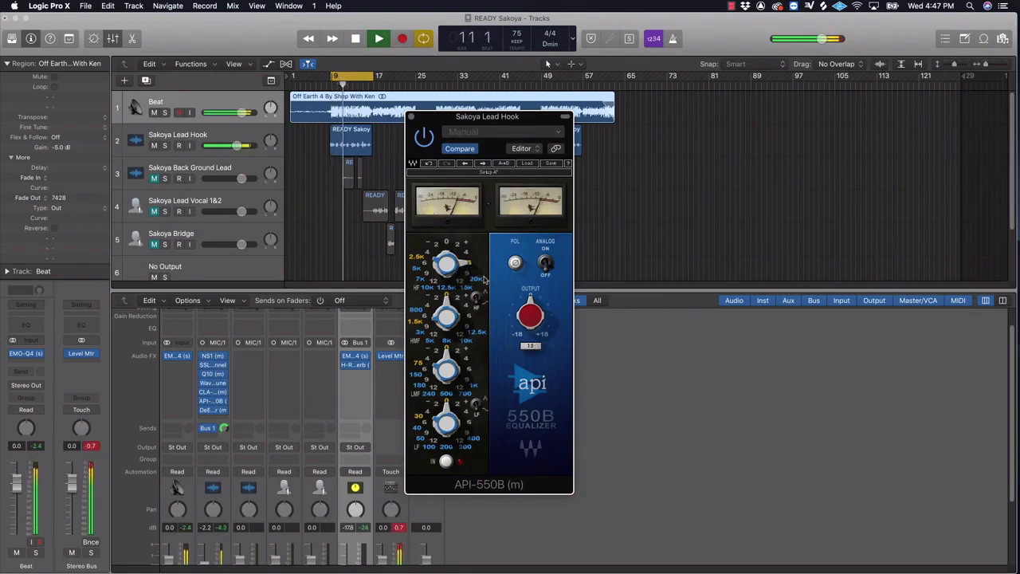
pyautogui.press('space')
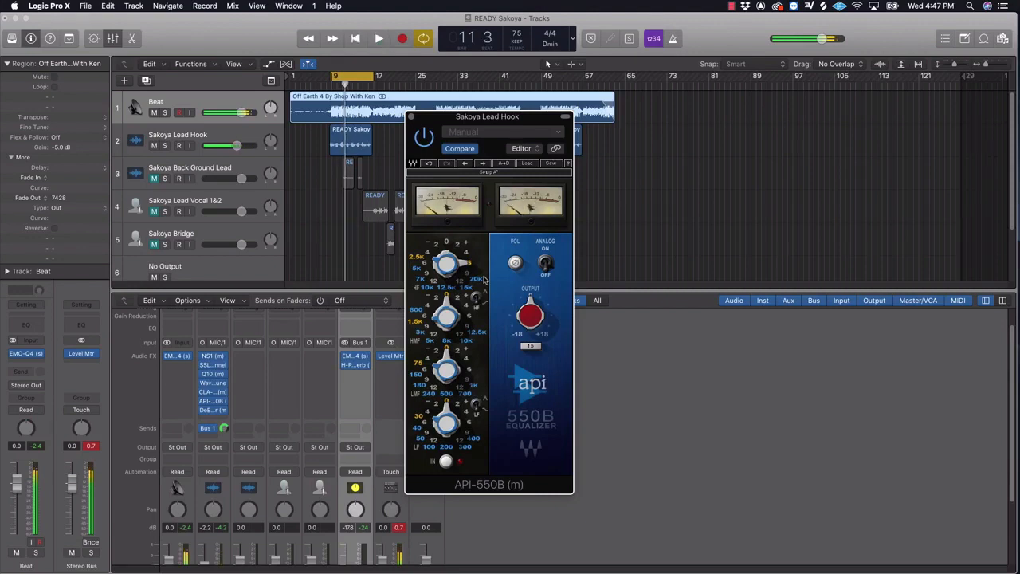
pyautogui.click(410, 117)
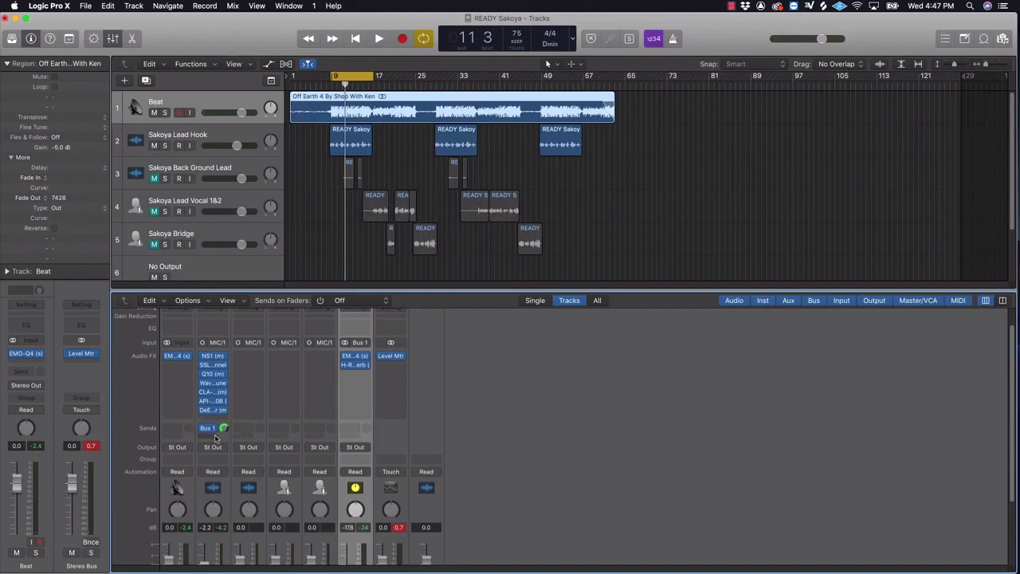
# Step: Add a second send to Bus 2 on the Lead Hook channel and set its level to unity gain
pyautogui.click(215, 438)
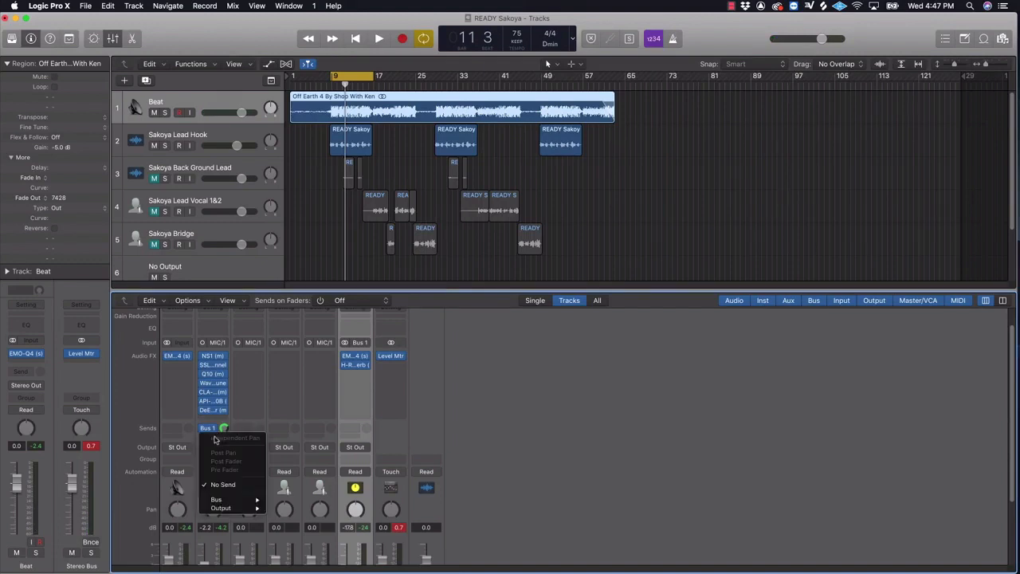
pyautogui.moveTo(223, 499)
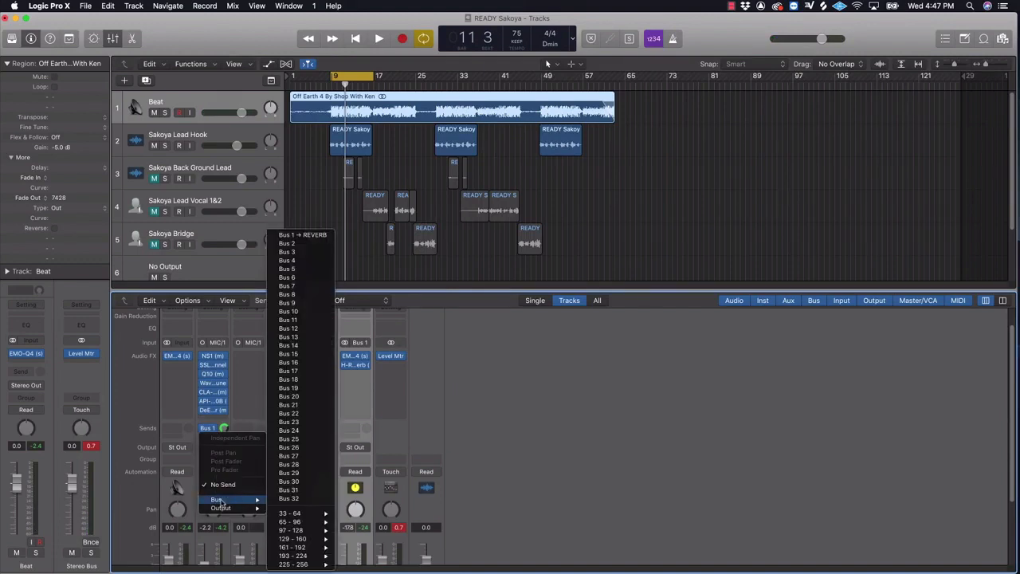
pyautogui.click(292, 243)
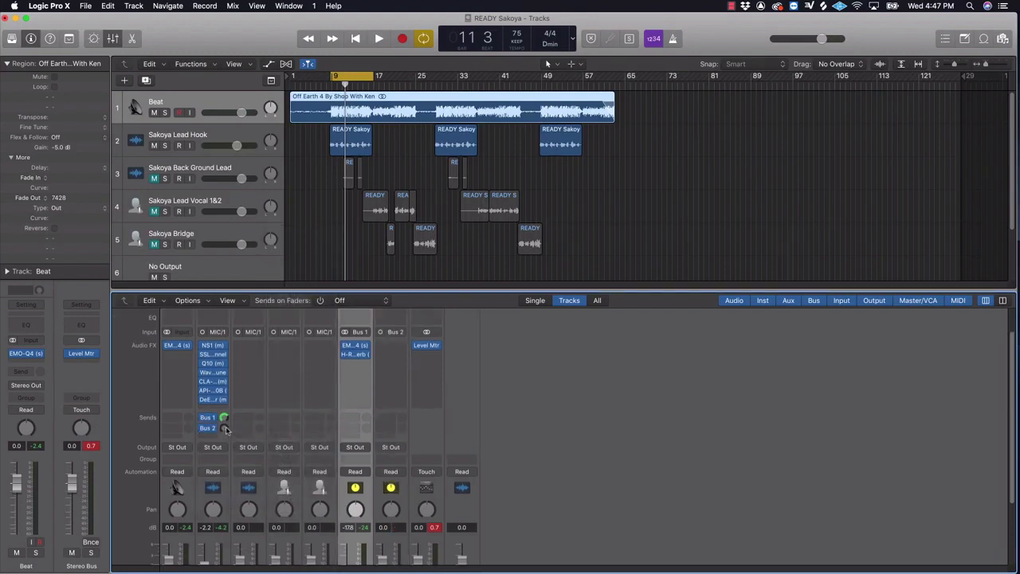
pyautogui.keyDown('alt'); pyautogui.click(224, 429); pyautogui.keyUp('alt')
# Step: Insert the stereo Waves H-Delay on the new Bus 2 aux channel and lower that channel's fader all the way
pyautogui.click(399, 345)
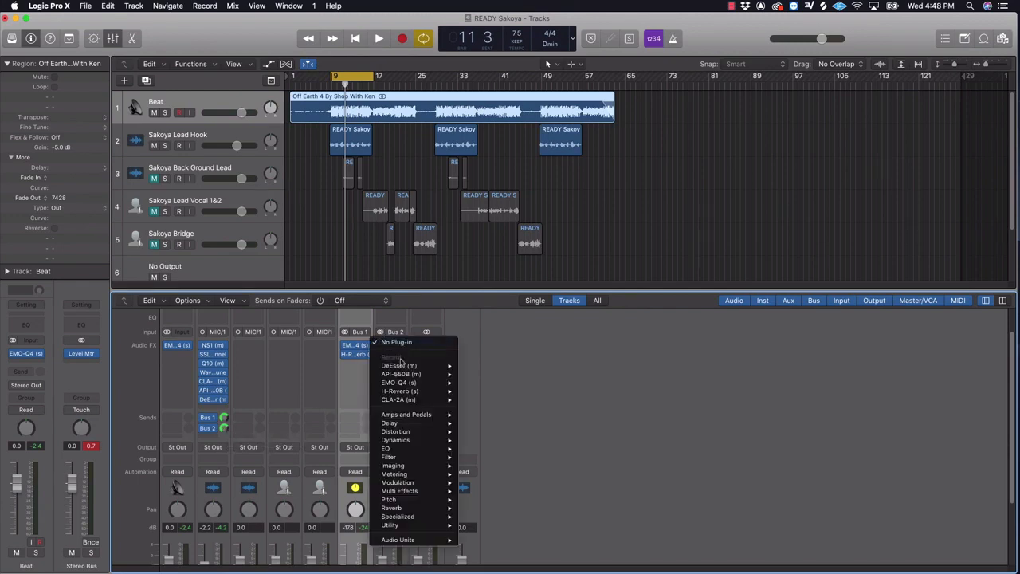
pyautogui.moveTo(408, 541)
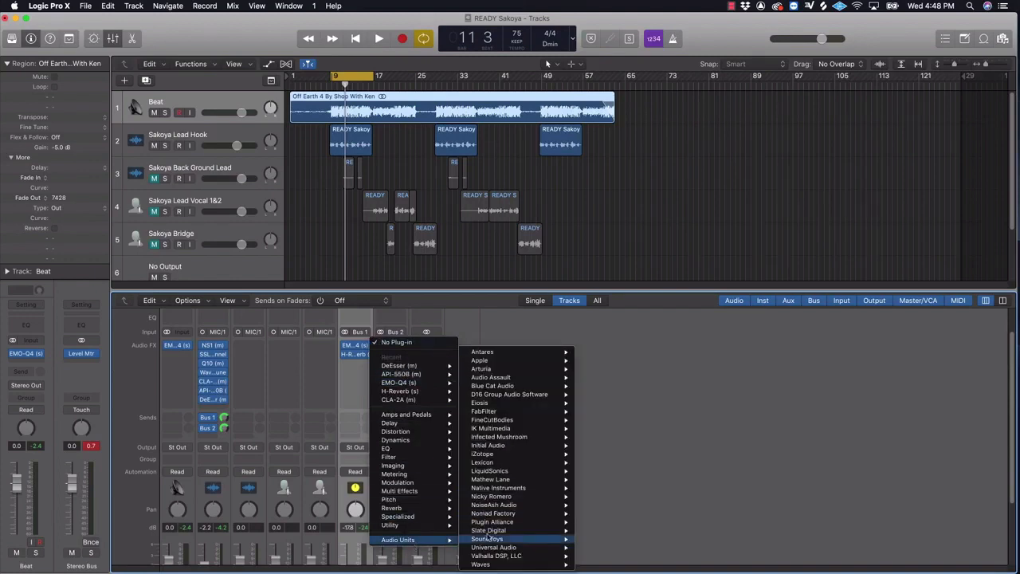
pyautogui.moveTo(488, 564)
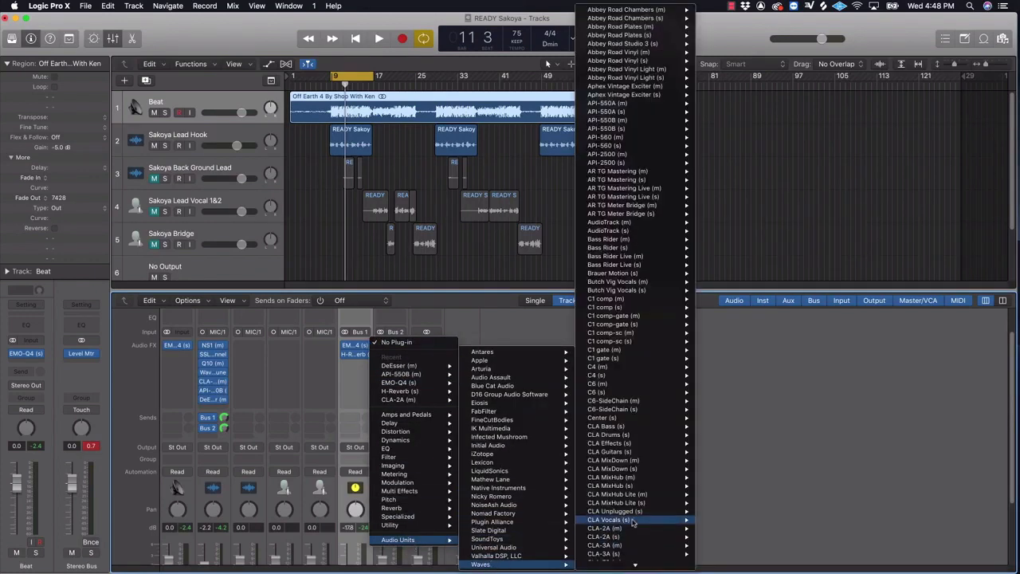
pyautogui.moveTo(626, 565)
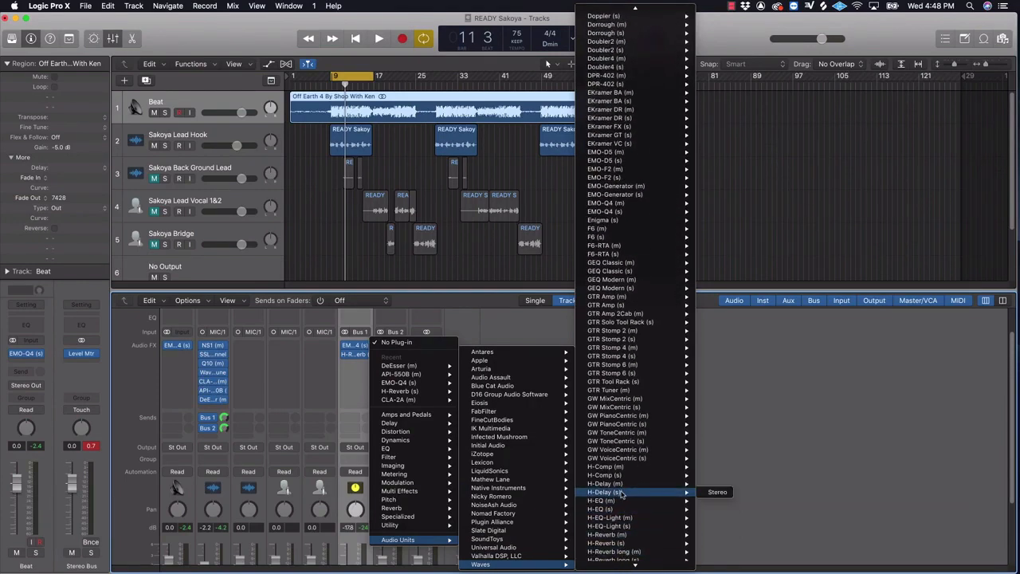
pyautogui.click(622, 493)
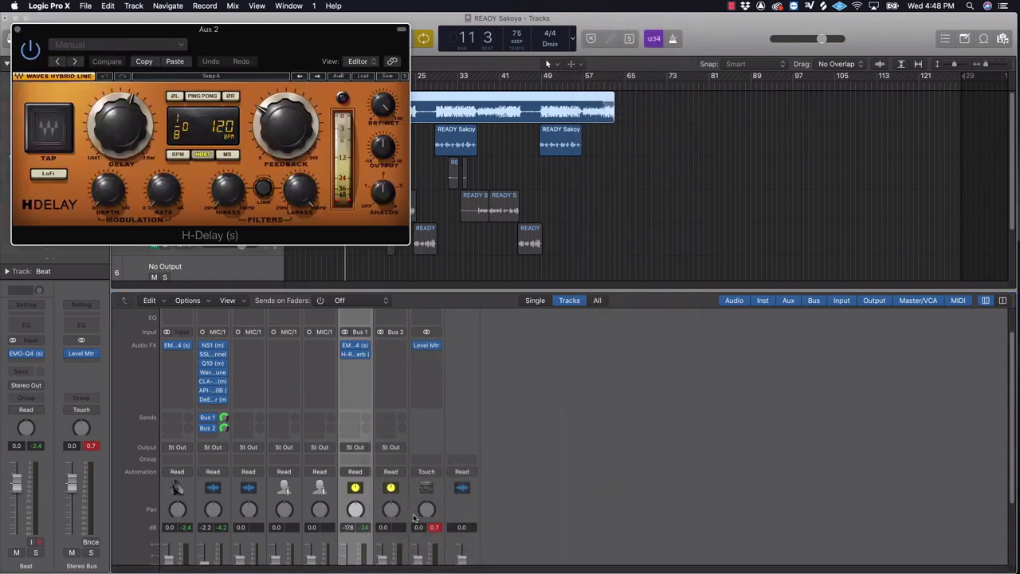
pyautogui.scroll(-3, 383, 501)
pyautogui.moveTo(382, 483); pyautogui.dragTo(383, 527)
pyautogui.moveTo(279, 38); pyautogui.dragTo(558, 247)
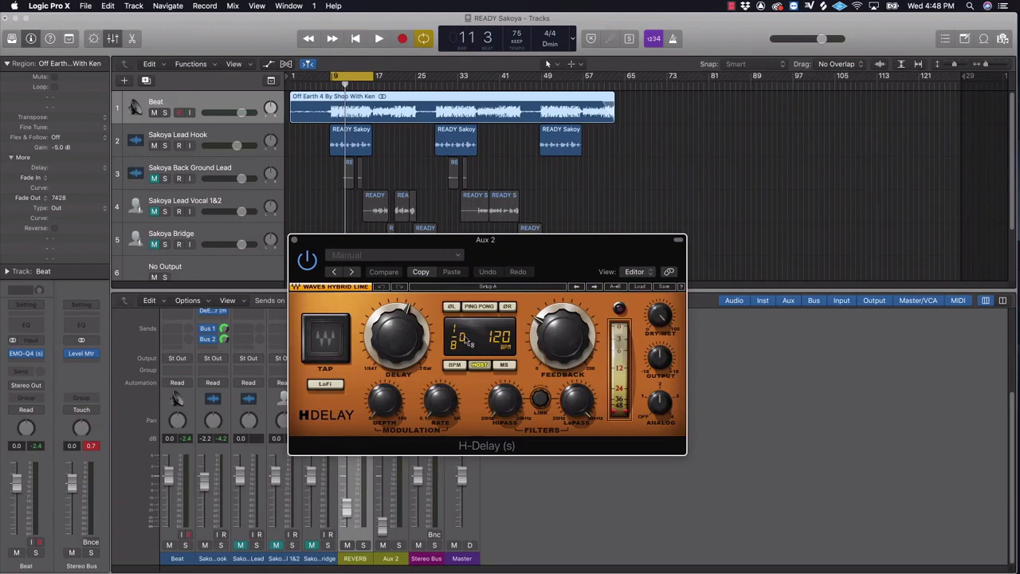
# Step: Set the H-Delay to a 1/2-note delay in BPM mode at 75 BPM
pyautogui.moveTo(398, 334); pyautogui.dragTo(398, 298)
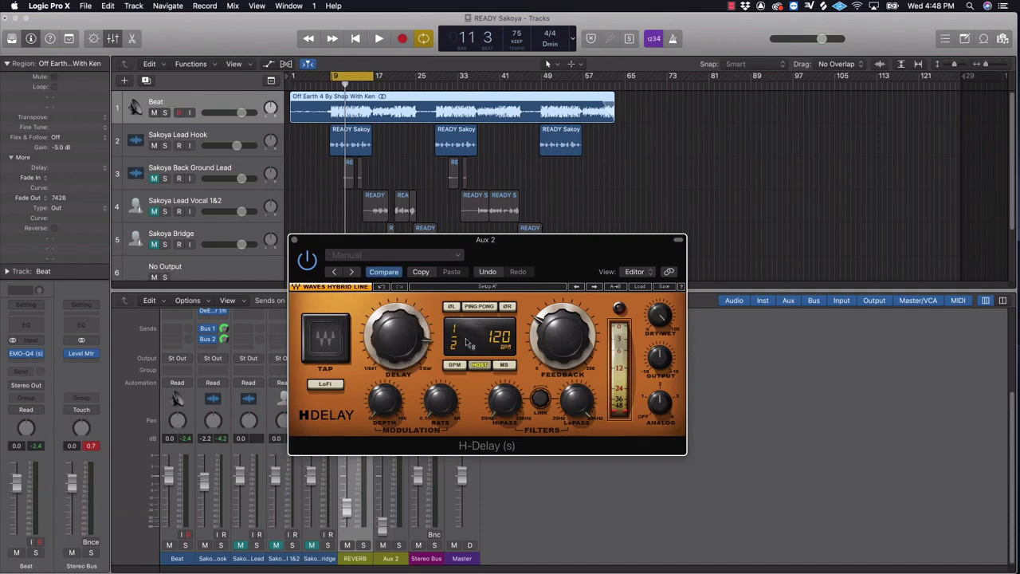
pyautogui.click(452, 366)
pyautogui.moveTo(482, 357); pyautogui.dragTo(482, 397)
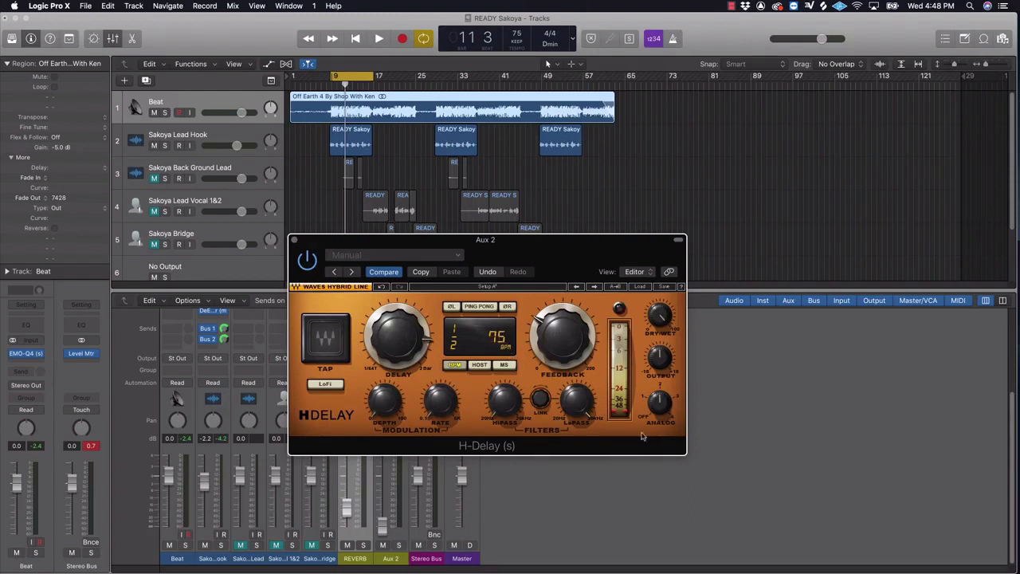
# Step: Narrow the H-Delay's high-pass and low-pass filters and set its feedback to about 45
pyautogui.moveTo(495, 389)
pyautogui.moveTo(579, 402)
pyautogui.moveTo(660, 318)
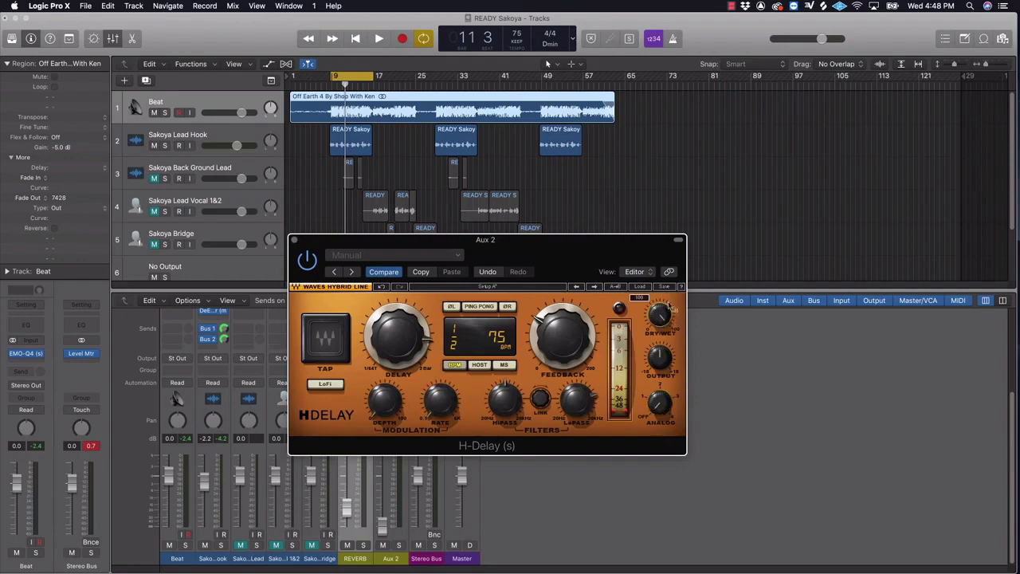
pyautogui.moveTo(562, 336)
pyautogui.moveTo(562, 335); pyautogui.dragTo(562, 342)
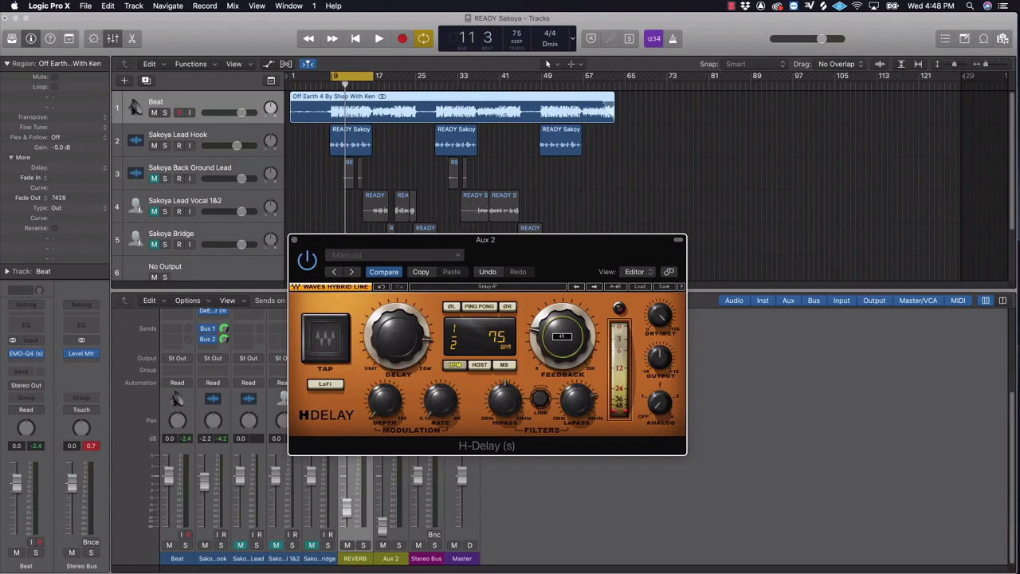
# Step: Invert the phase of the H-Delay's left output and close the plug-in window
pyautogui.moveTo(543, 250); pyautogui.dragTo(597, 216)
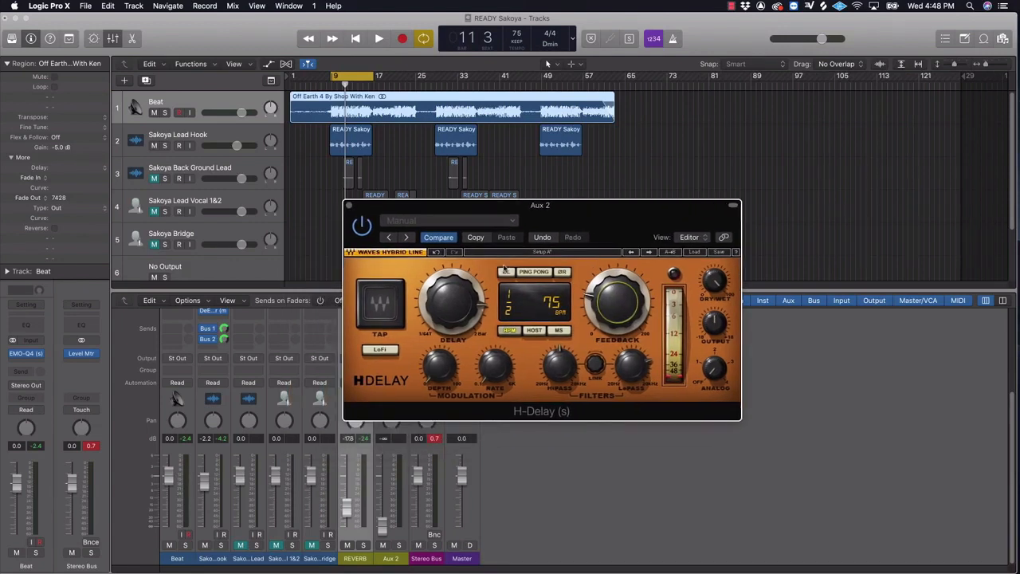
pyautogui.click(506, 273)
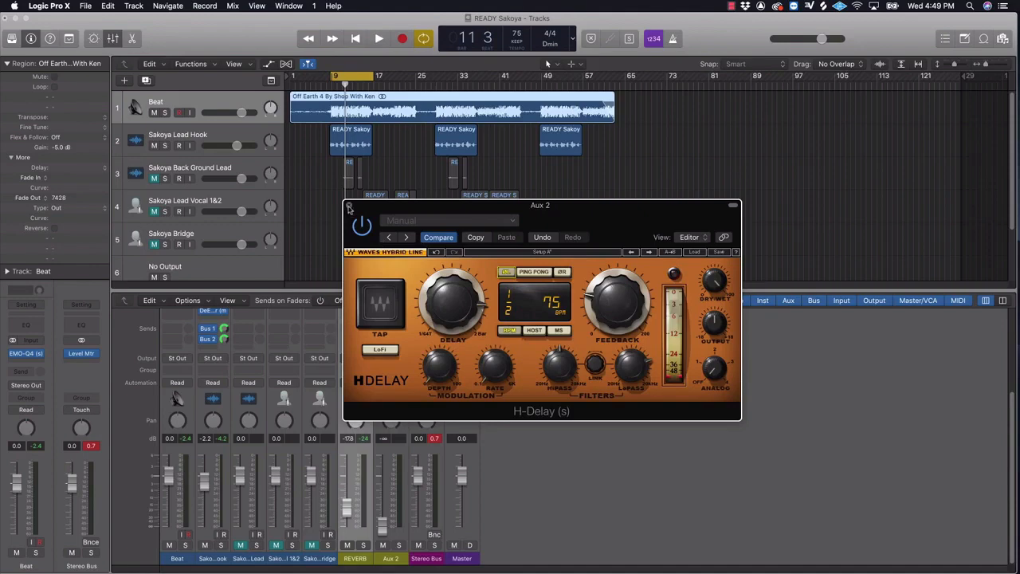
pyautogui.click(348, 206)
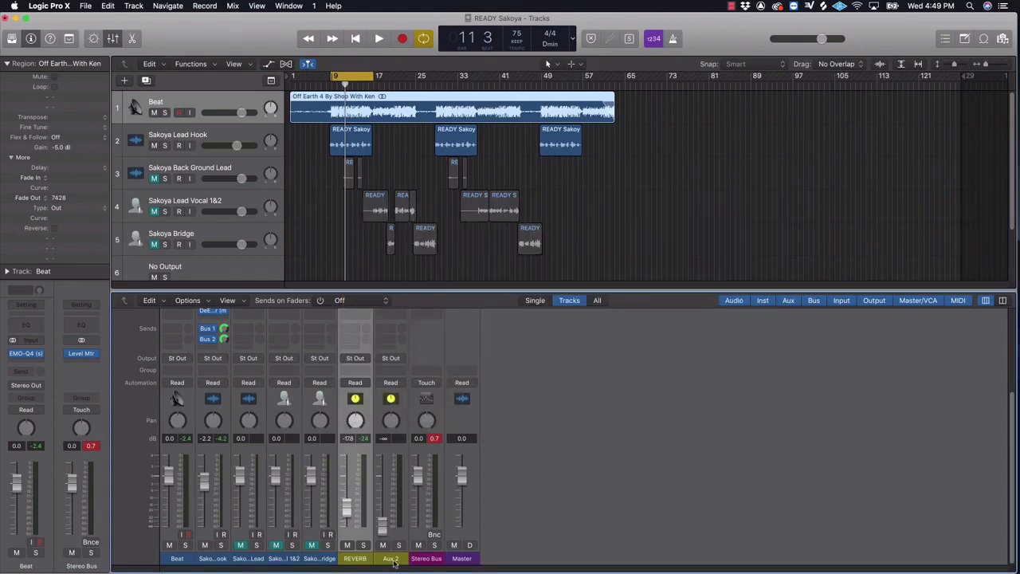
# Step: Rename the Aux 2 channel as DELAY
pyautogui.click(391, 559)
pyautogui.write('de')
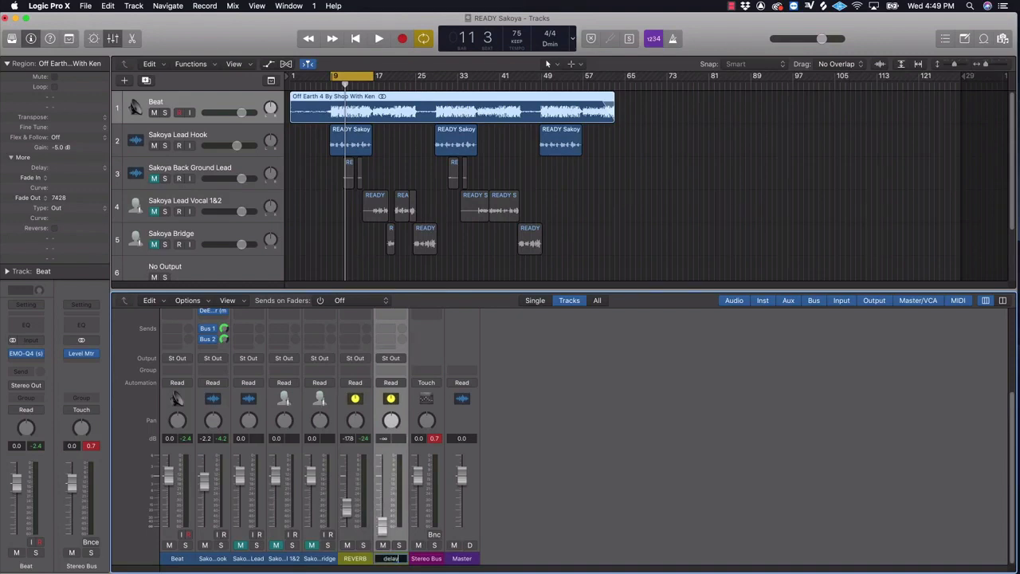
pyautogui.write('lay')
pyautogui.press('Return')
pyautogui.doubleClick(394, 559)
pyautogui.write('DELAY')
pyautogui.press('Return')
# Step: Raise the DELAY fader to about -17 dB and lower the Lead Hook fader to -4.4 dB while the song plays
pyautogui.press('space')
pyautogui.moveTo(383, 528); pyautogui.dragTo(382, 508)
pyautogui.press('space')
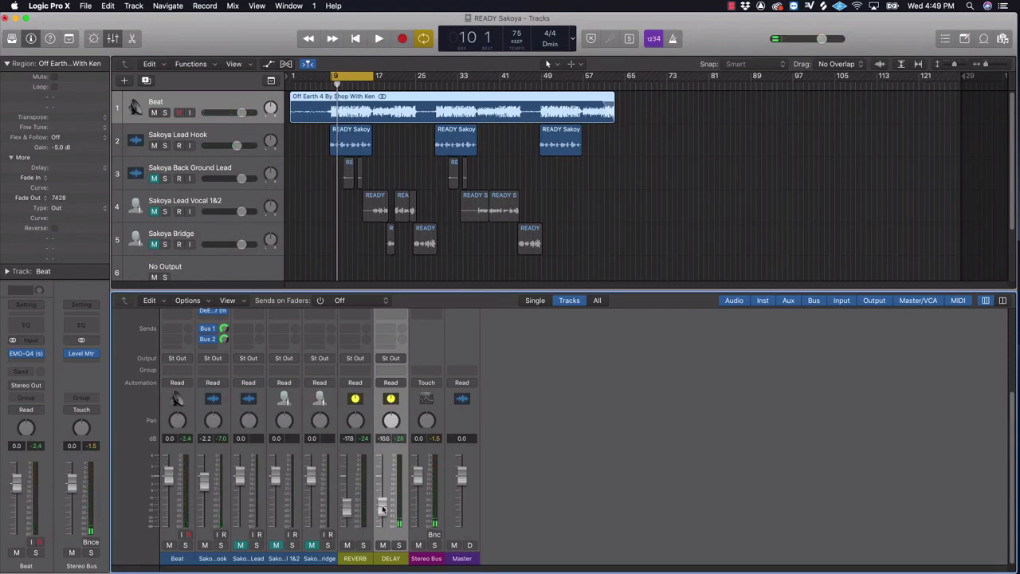
pyautogui.press('space')
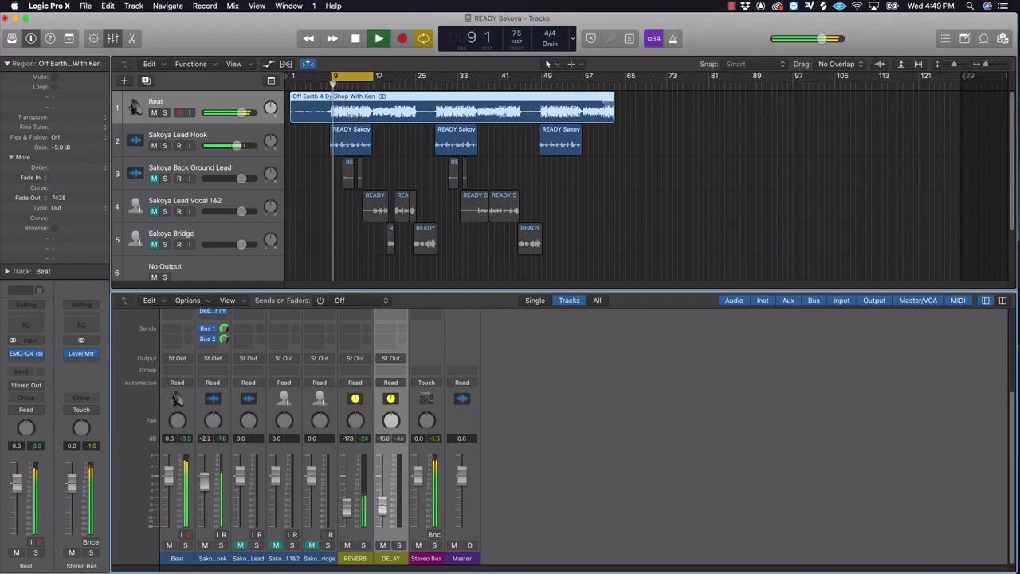
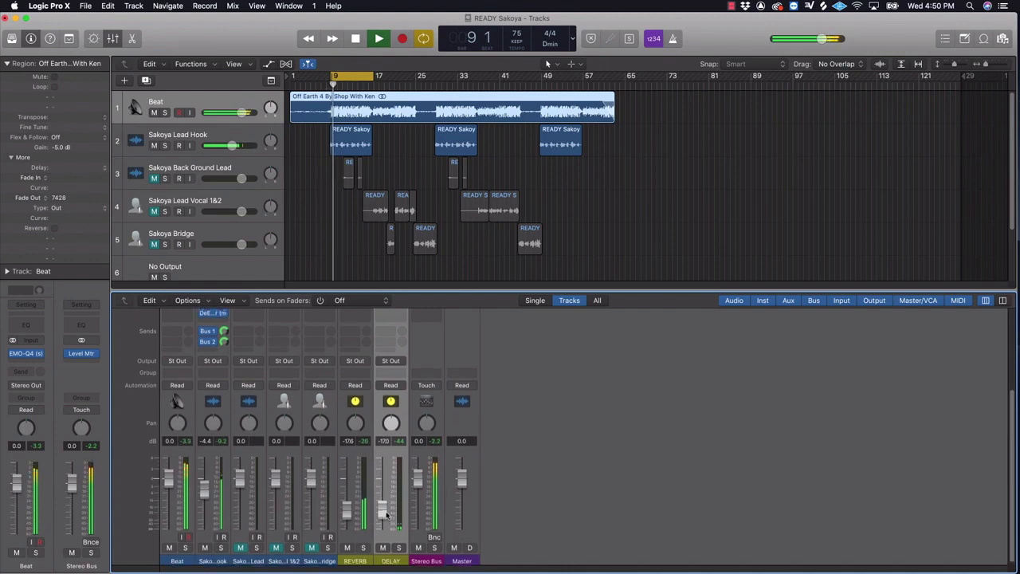
# Step: Stop playback and move the H-Delay to the second insert slot on the DELAY channel
pyautogui.scroll(3, 386, 514)
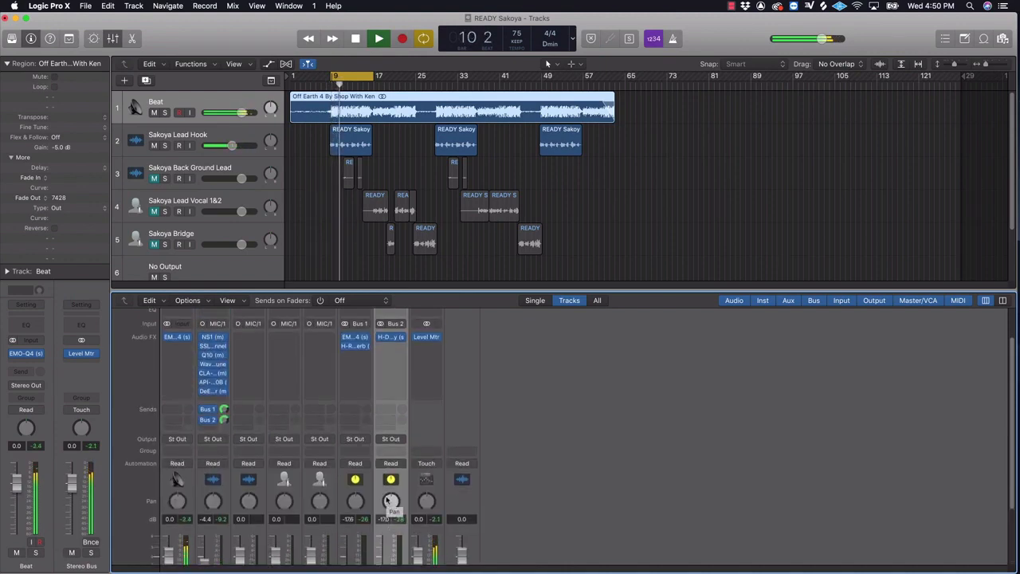
pyautogui.press('space')
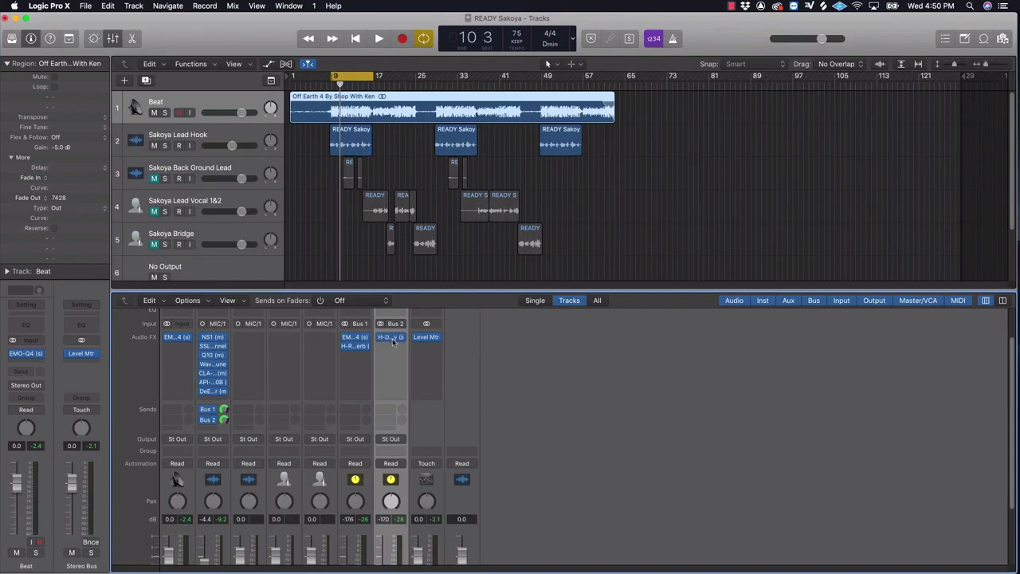
pyautogui.moveTo(392, 338); pyautogui.dragTo(398, 349)
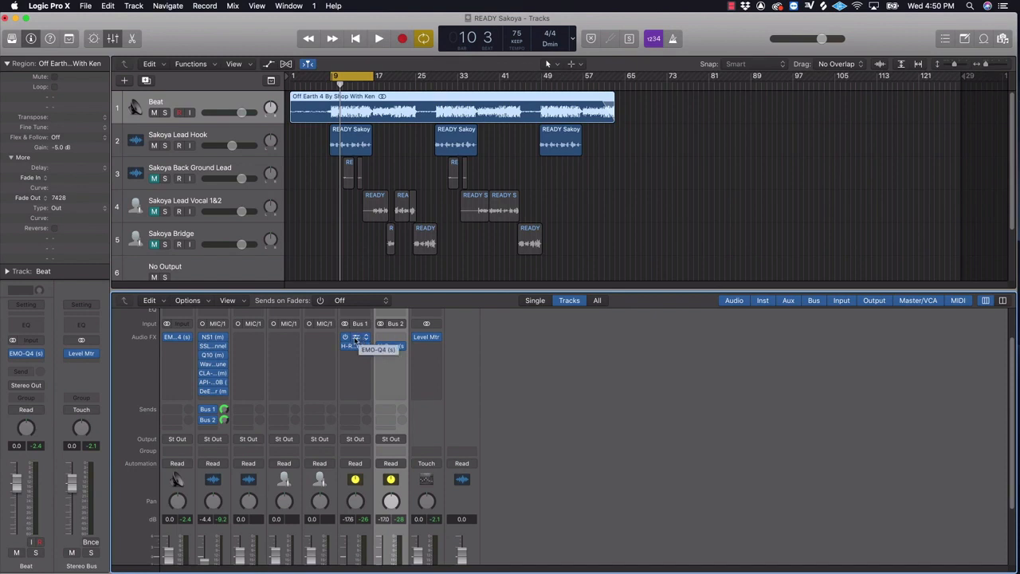
# Step: Copy the REVERB channel's EMO-Q4 to the first insert slot on the DELAY channel and open the copy
pyautogui.moveTo(355, 338); pyautogui.dragTo(395, 342)
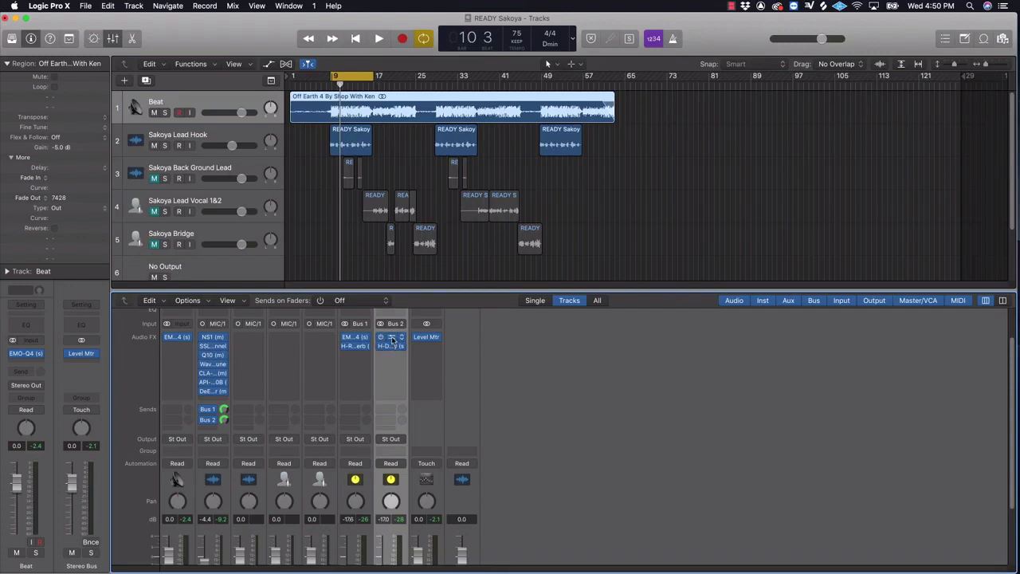
pyautogui.click(392, 340)
pyautogui.moveTo(312, 56); pyautogui.dragTo(499, 117)
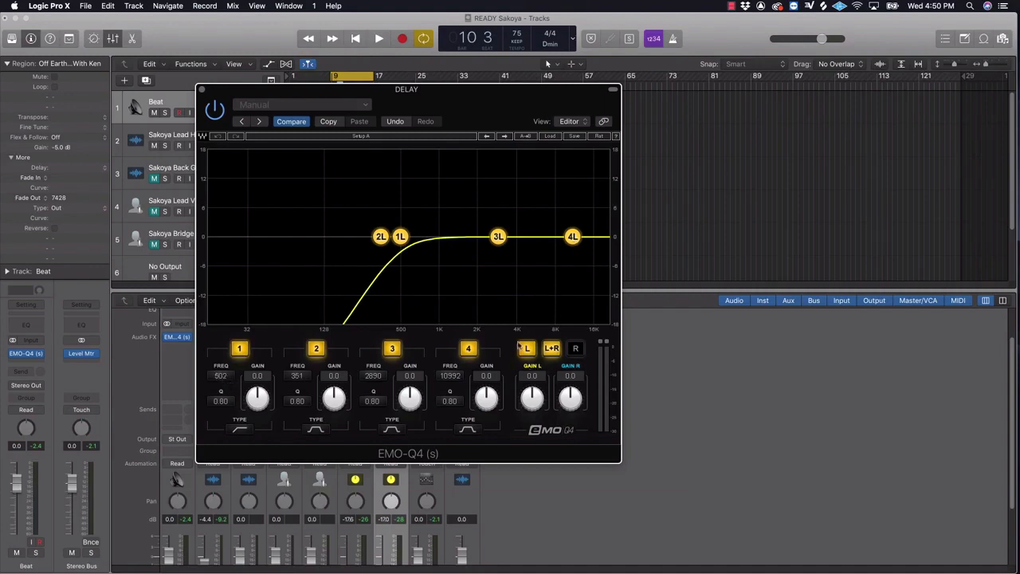
# Step: Change band 4 of the DELAY channel's EMO-Q4 to a low-pass filter with its frequency at 4088 Hz
pyautogui.click(452, 377)
pyautogui.click(466, 428)
pyautogui.click(468, 430)
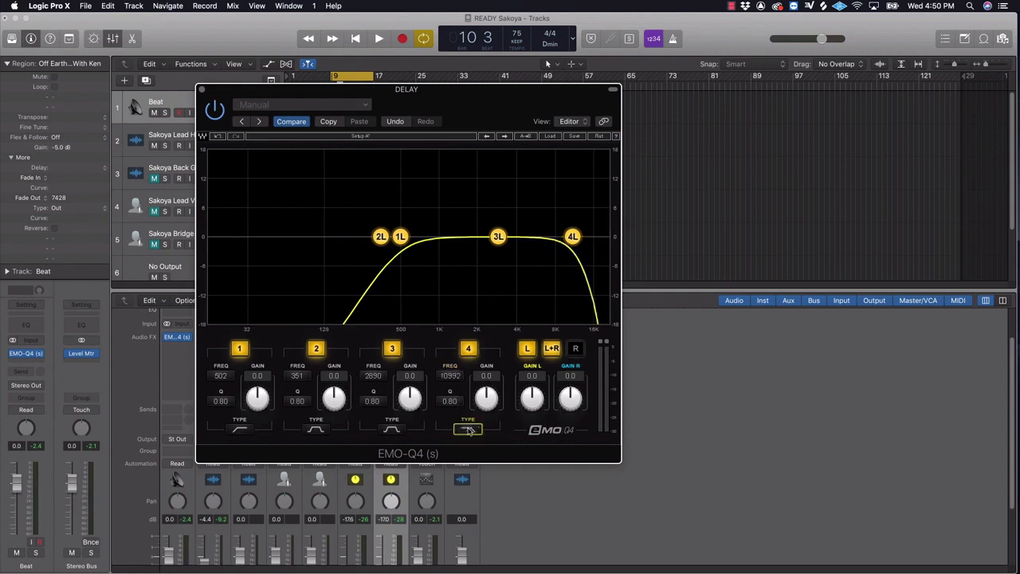
pyautogui.moveTo(454, 381); pyautogui.dragTo(454, 416)
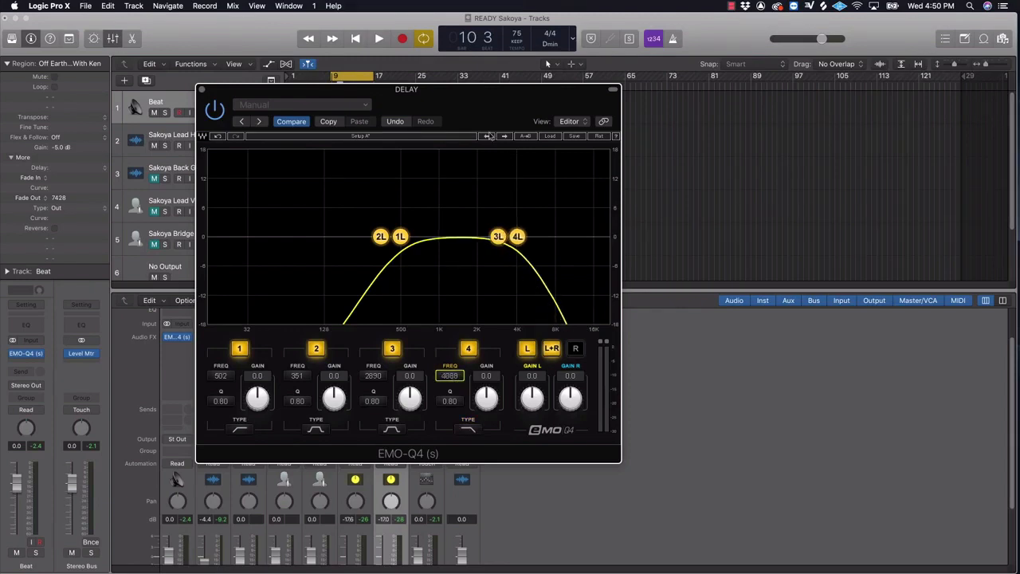
pyautogui.moveTo(465, 120); pyautogui.dragTo(594, 170)
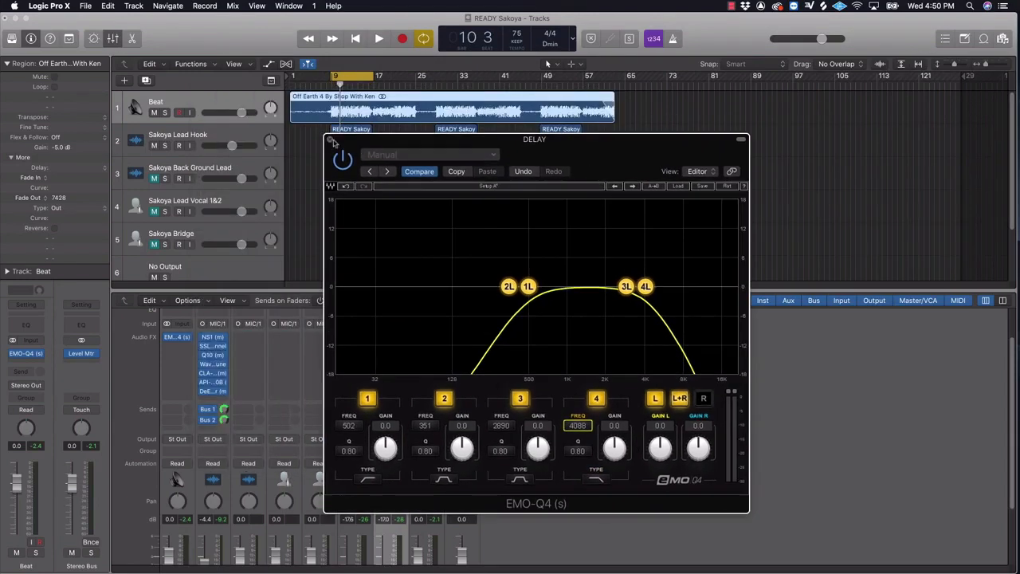
# Step: Raise the DELAY fader to -16.4 dB while the song plays, stop playback and close the EMO-Q4 window
pyautogui.press('space')
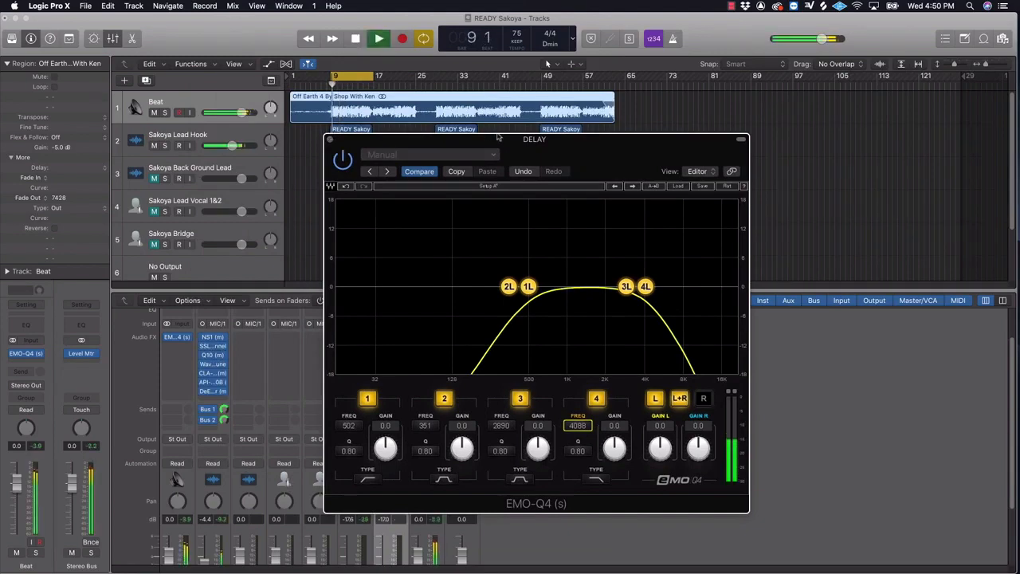
pyautogui.moveTo(507, 153); pyautogui.dragTo(620, 115)
pyautogui.scroll(-4, 385, 510)
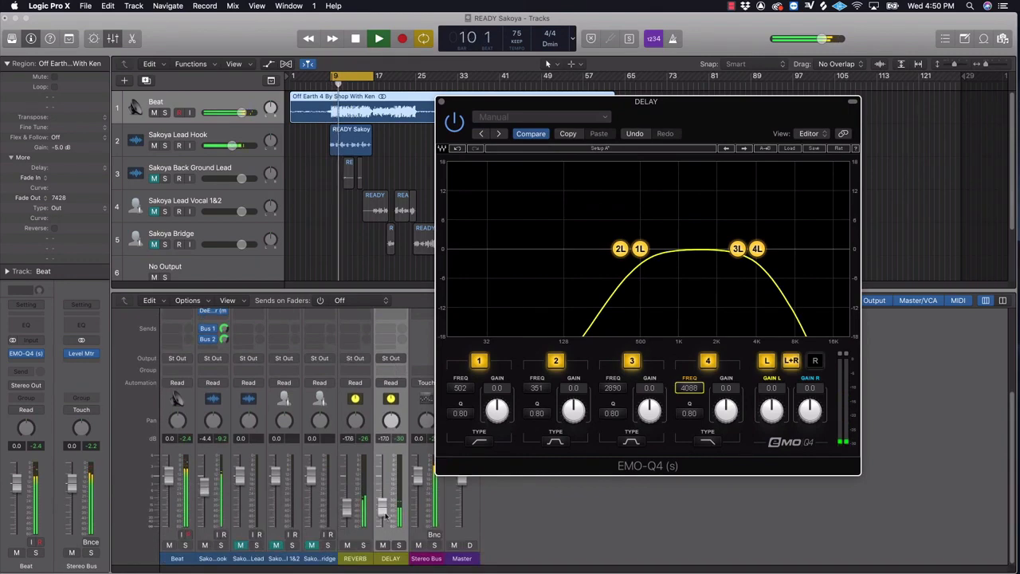
pyautogui.moveTo(385, 519); pyautogui.dragTo(386, 516)
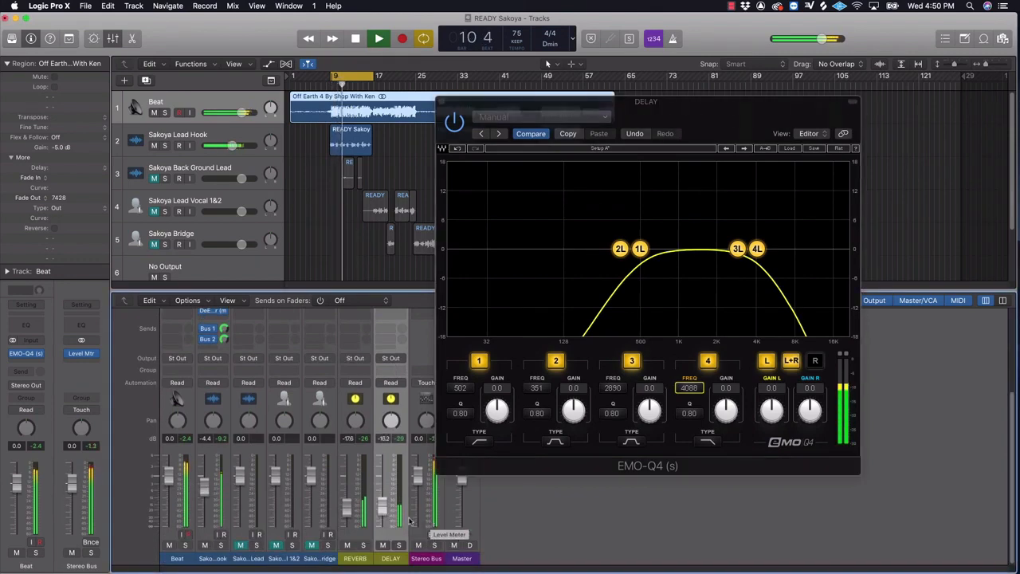
pyautogui.moveTo(384, 517); pyautogui.dragTo(384, 518)
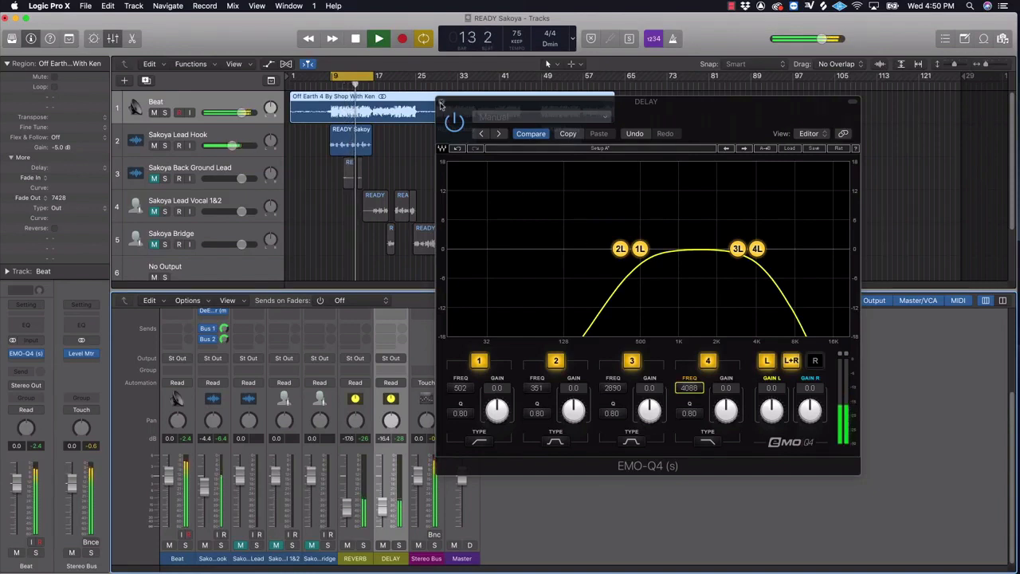
pyautogui.press('space')
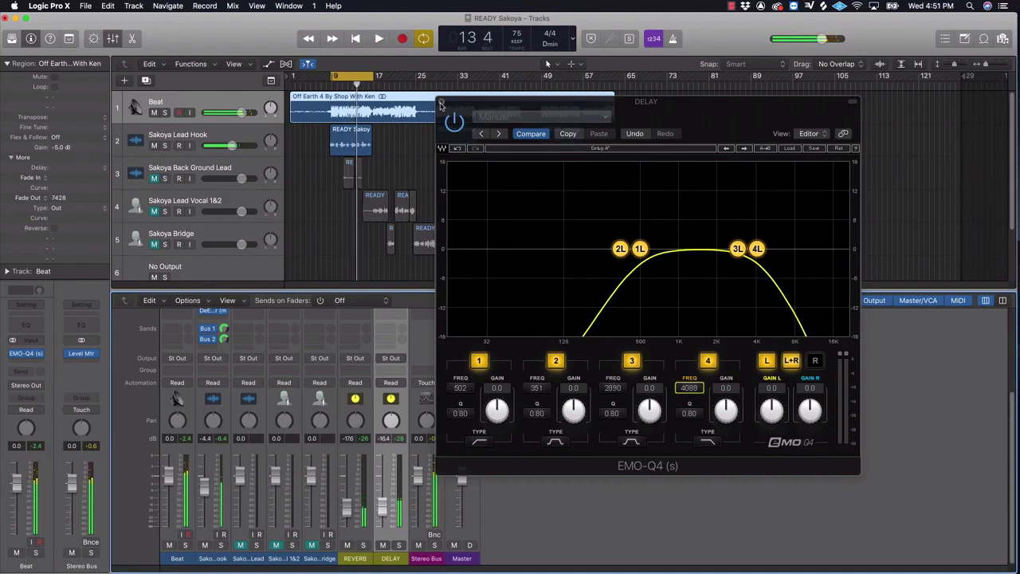
pyautogui.click(441, 103)
# Step: Insert the Waves MetaFlanger (s) in the third insert slot on the DELAY channel and lower its Mix to about 33
pyautogui.scroll(5, 392, 410)
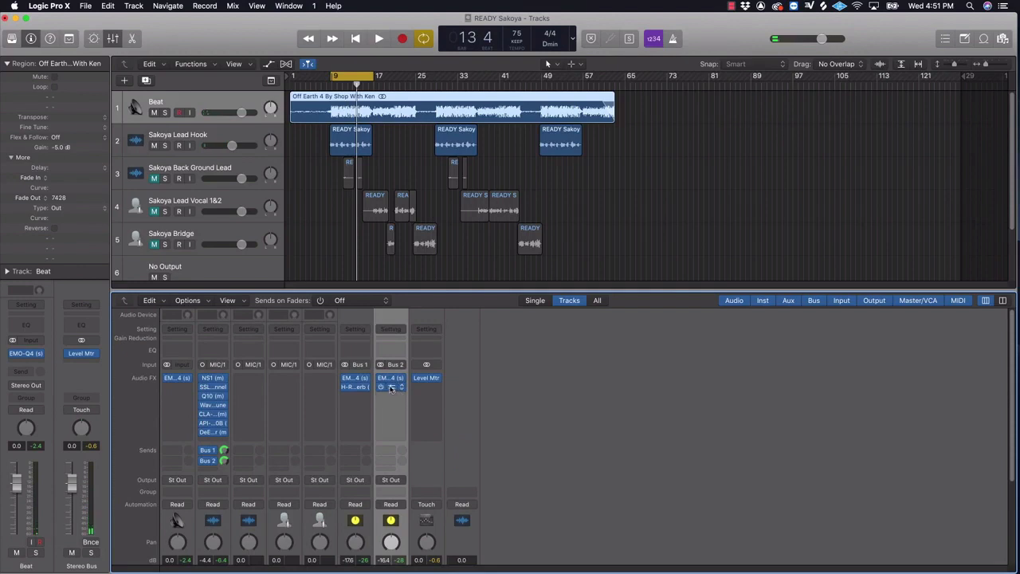
pyautogui.click(401, 398)
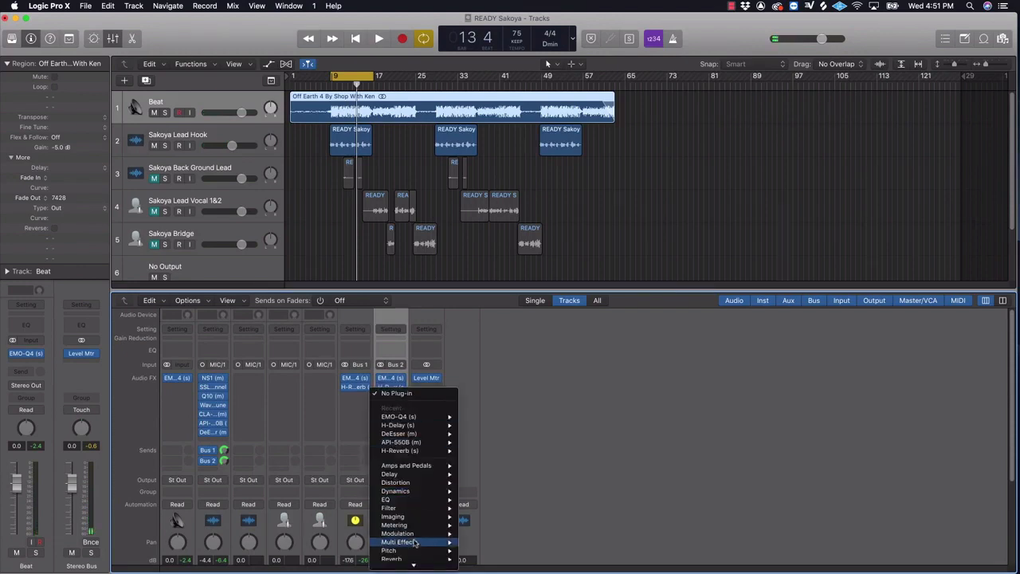
pyautogui.moveTo(411, 564)
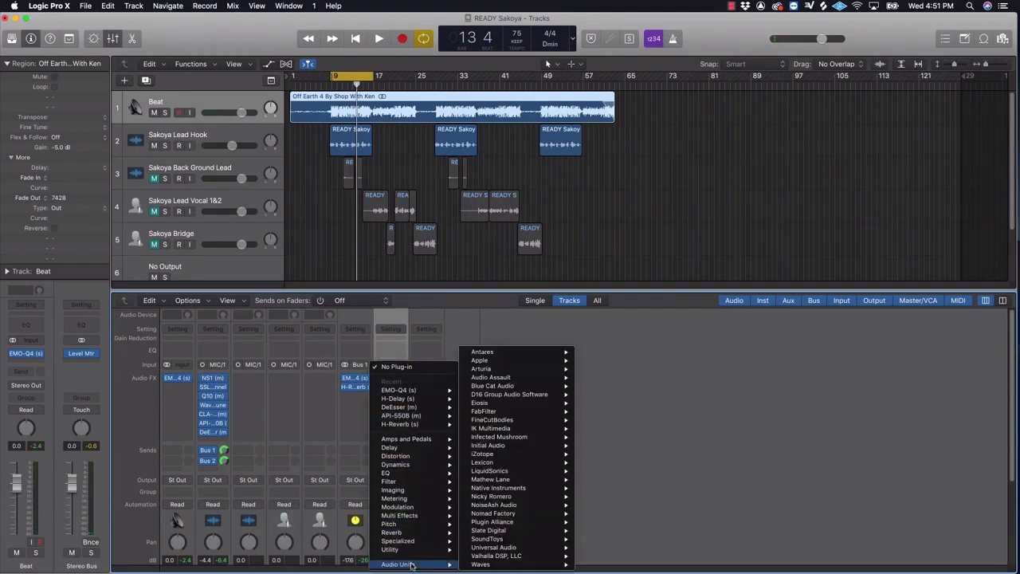
pyautogui.moveTo(497, 558)
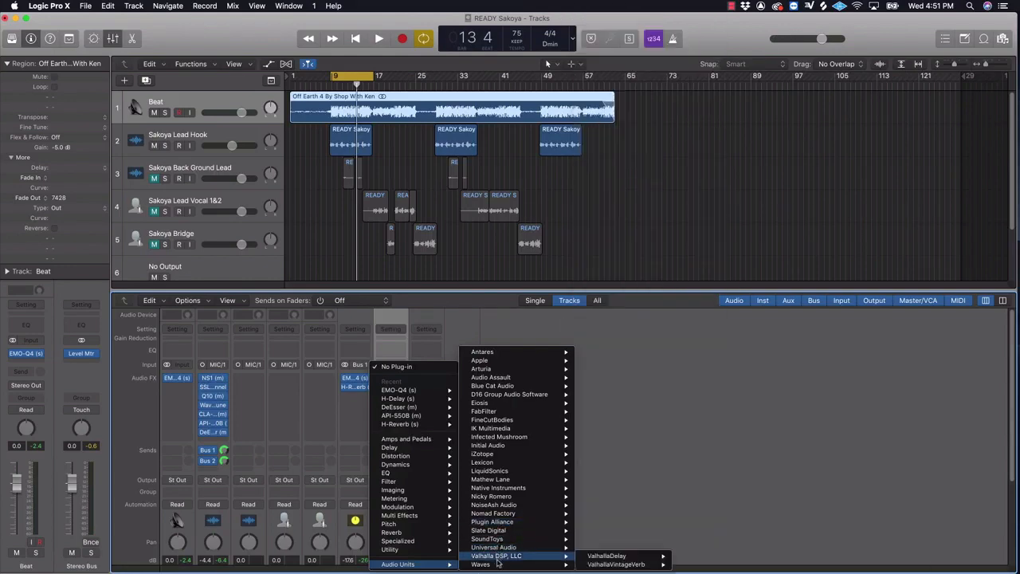
pyautogui.moveTo(637, 528)
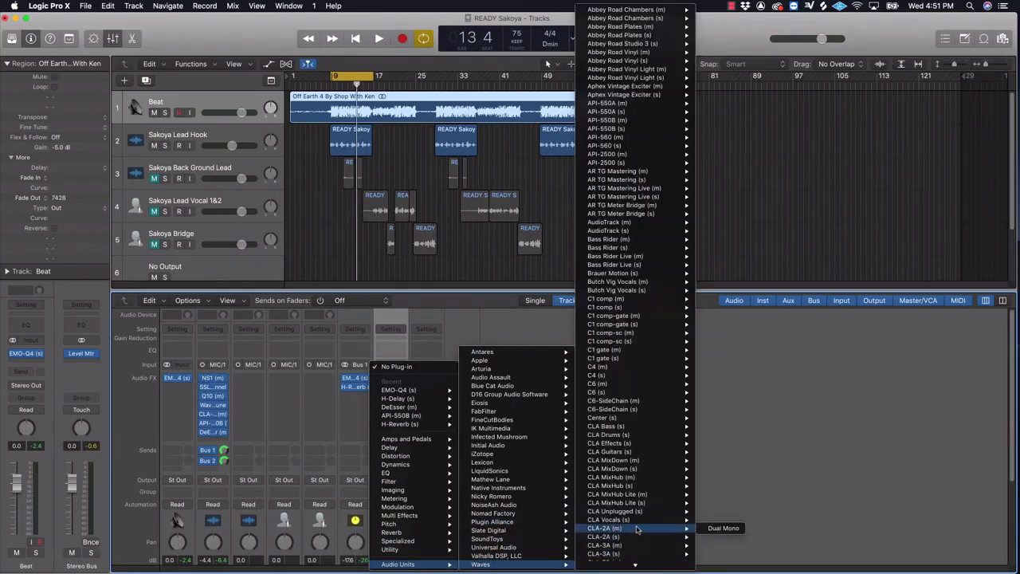
pyautogui.moveTo(638, 566)
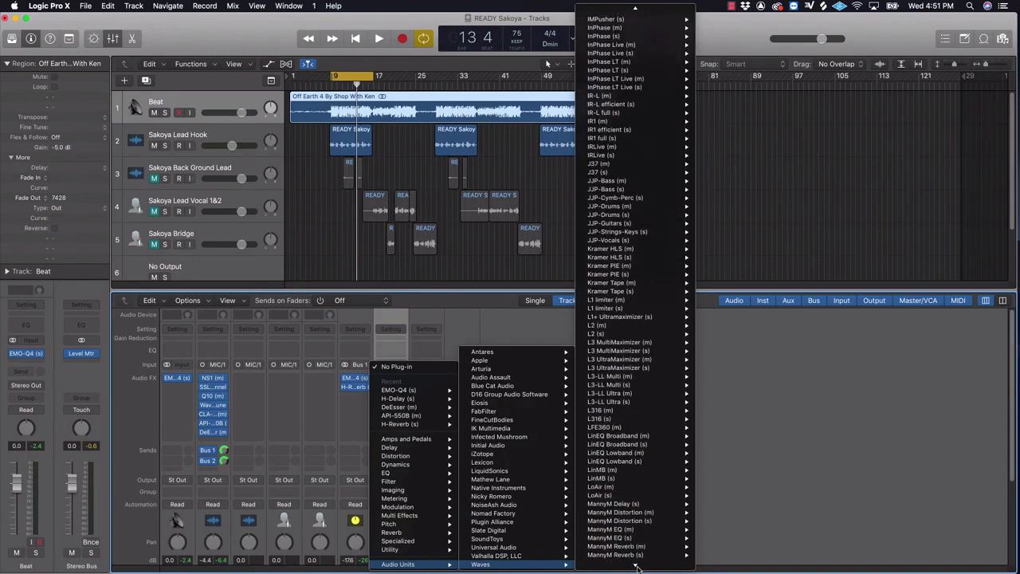
pyautogui.moveTo(631, 447)
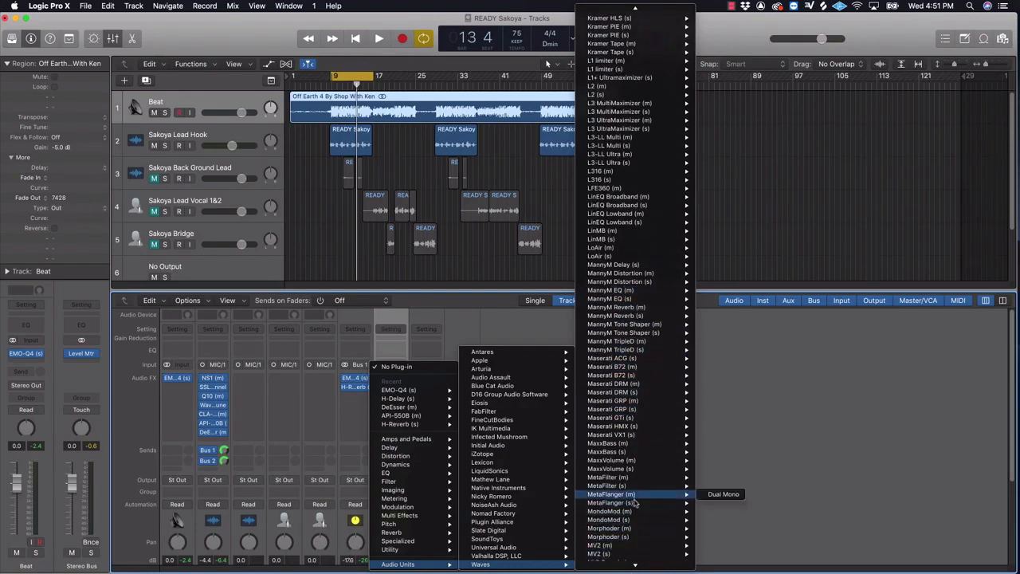
pyautogui.click(635, 503)
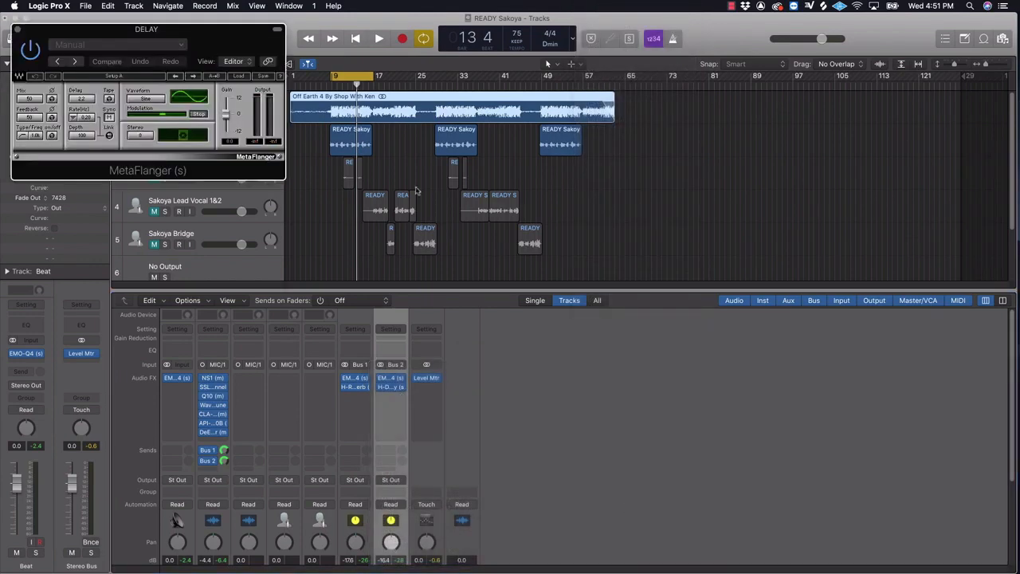
pyautogui.moveTo(201, 38); pyautogui.dragTo(709, 183)
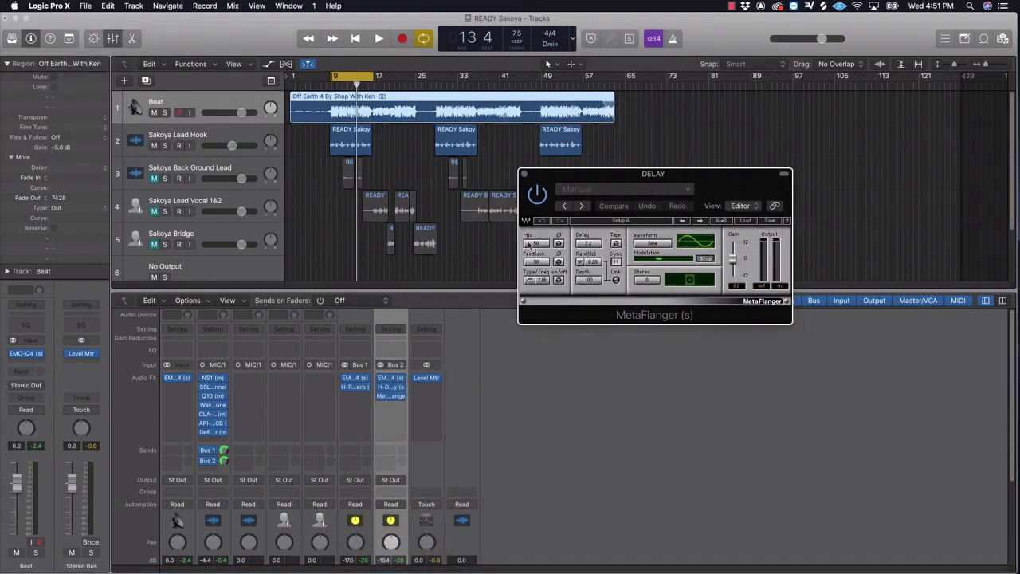
pyautogui.moveTo(528, 244); pyautogui.dragTo(529, 223)
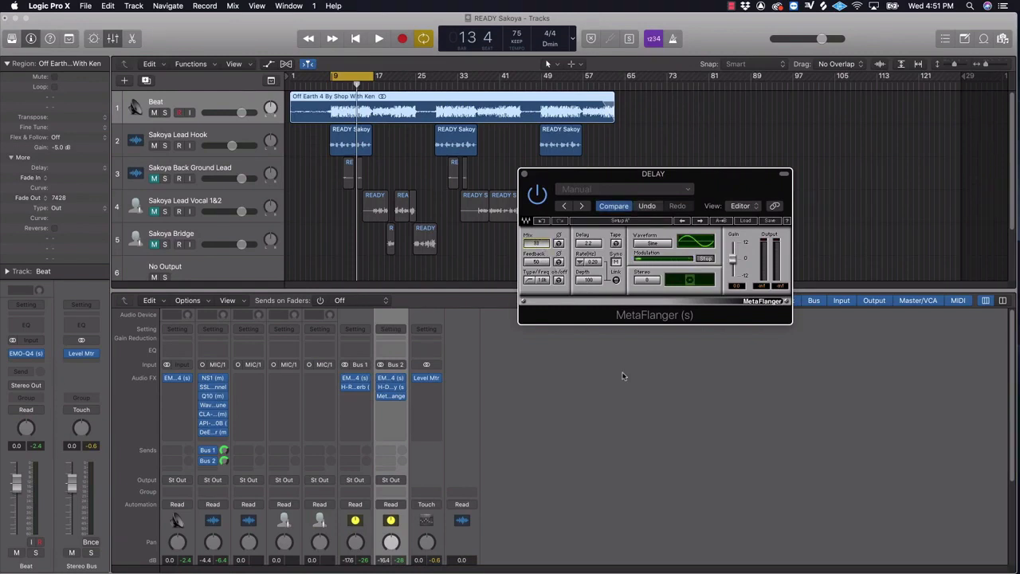
# Step: Raise the DELAY fader to -16.0 dB while the song plays, stop playback and close the MetaFlanger window
pyautogui.press('space')
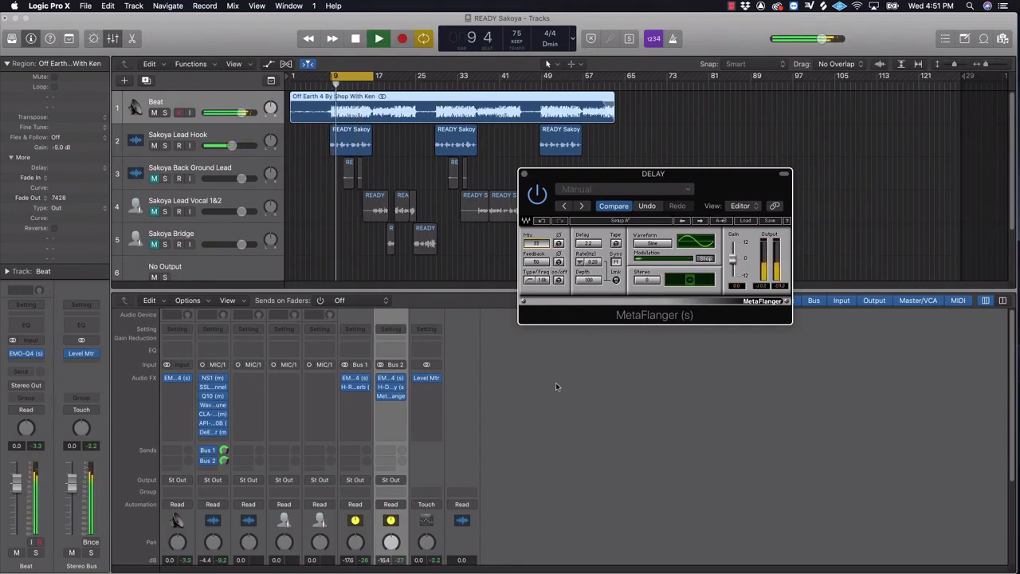
pyautogui.scroll(-5, 383, 494)
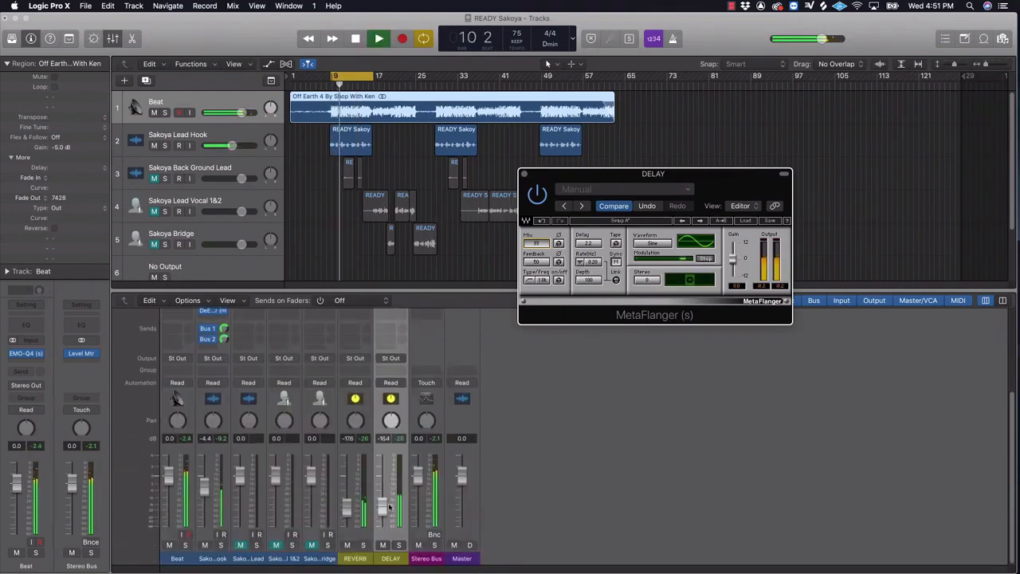
pyautogui.moveTo(382, 515); pyautogui.dragTo(381, 513)
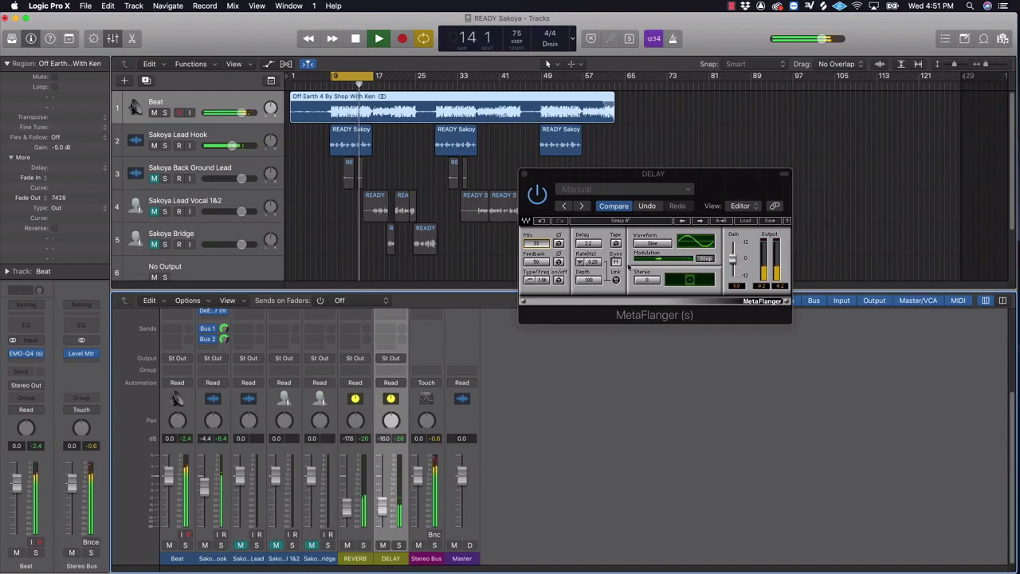
pyautogui.click(539, 201)
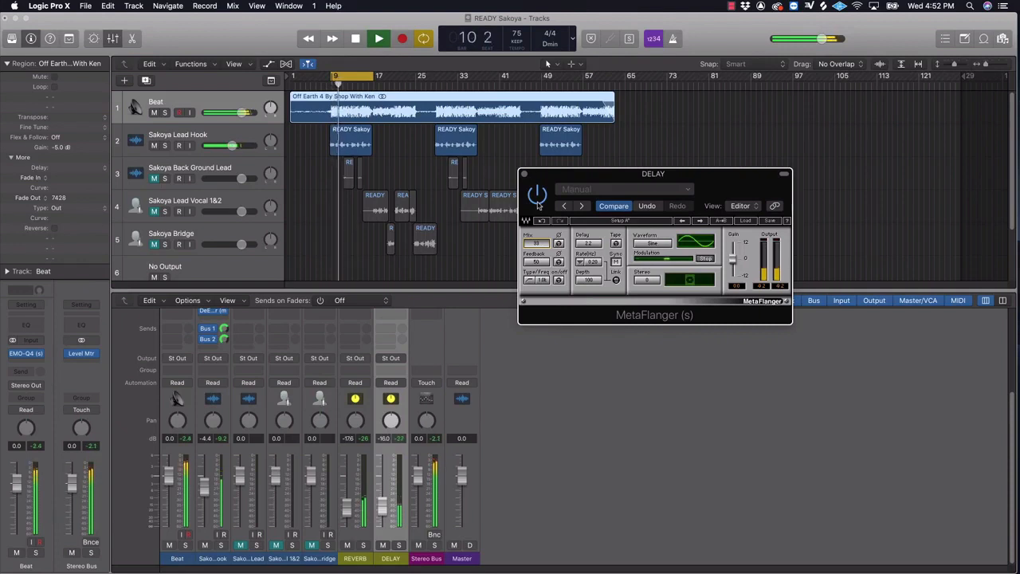
pyautogui.press('space')
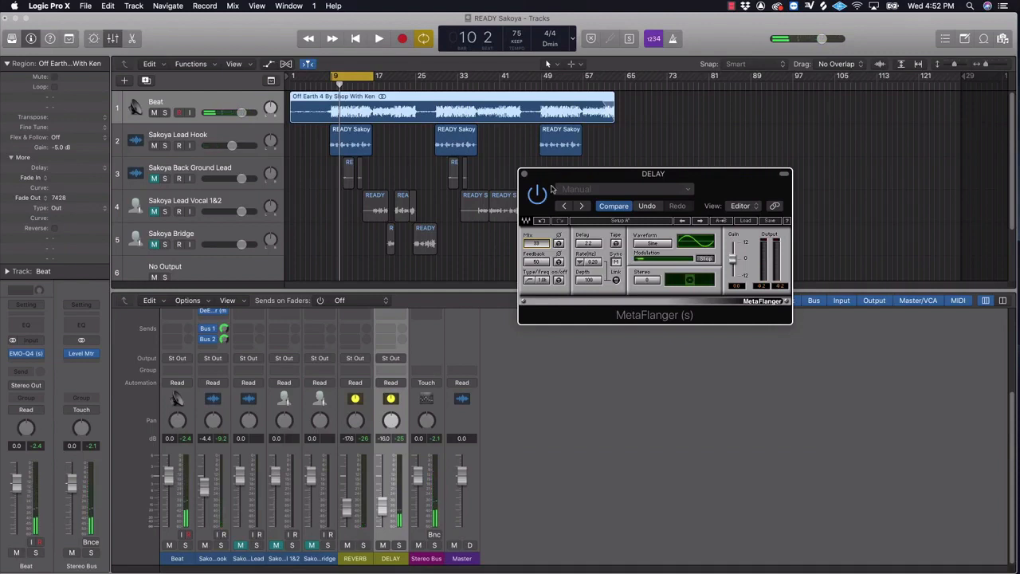
pyautogui.moveTo(559, 177); pyautogui.dragTo(572, 232)
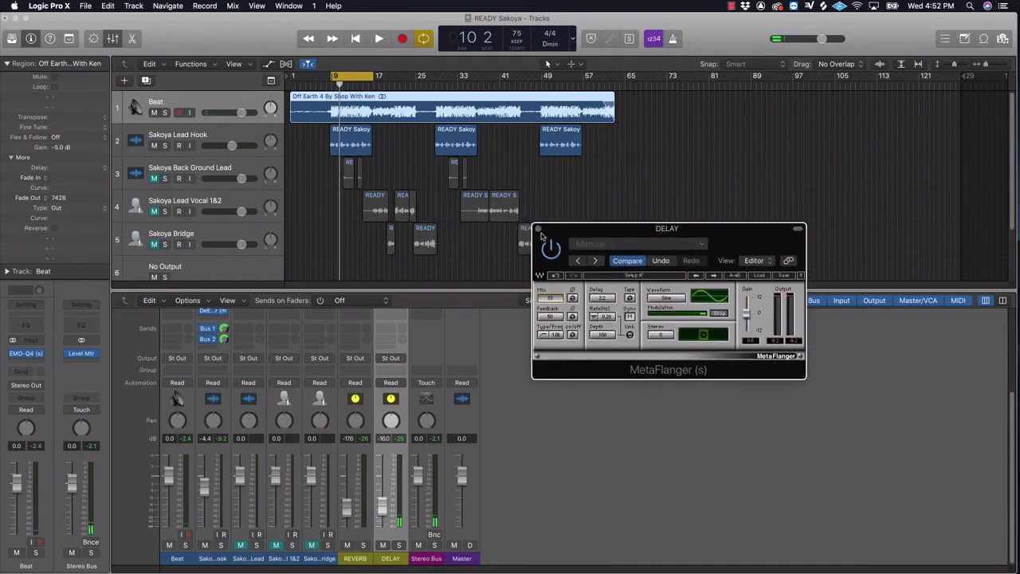
pyautogui.click(538, 229)
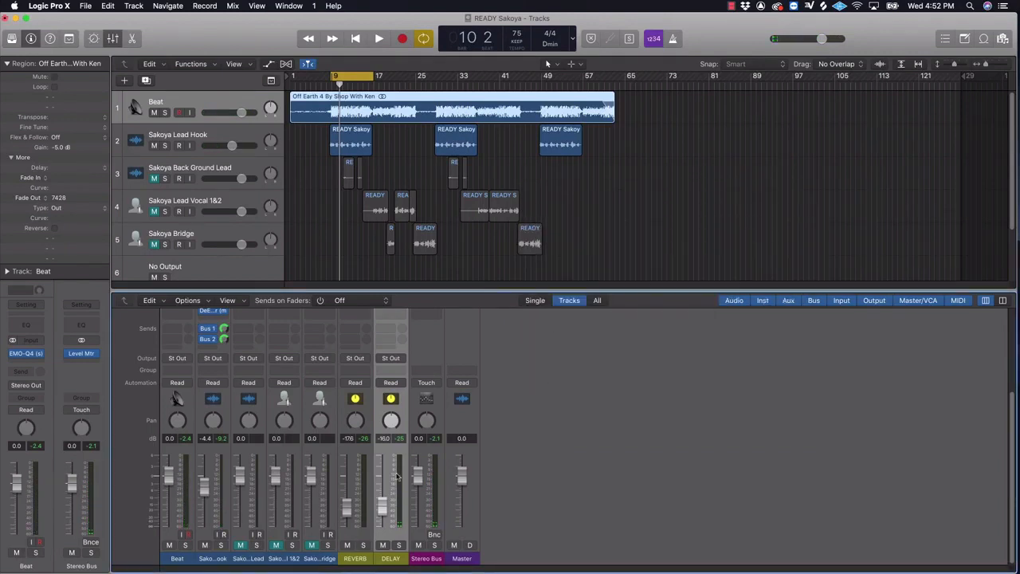
# Step: Add a third send on the Lead Hook channel, routed to Bus 3
pyautogui.scroll(3, 397, 476)
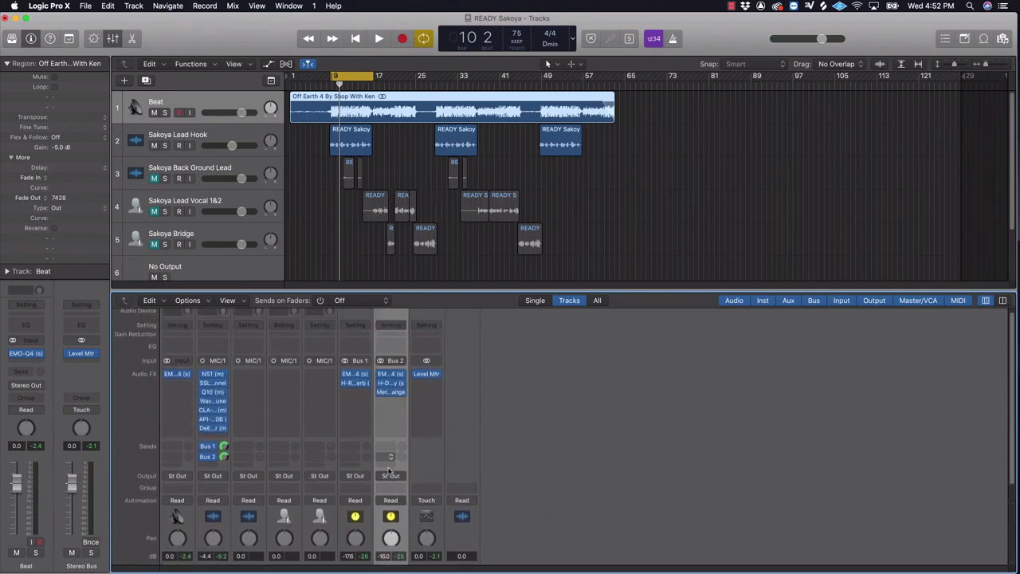
pyautogui.scroll(-1, 290, 451)
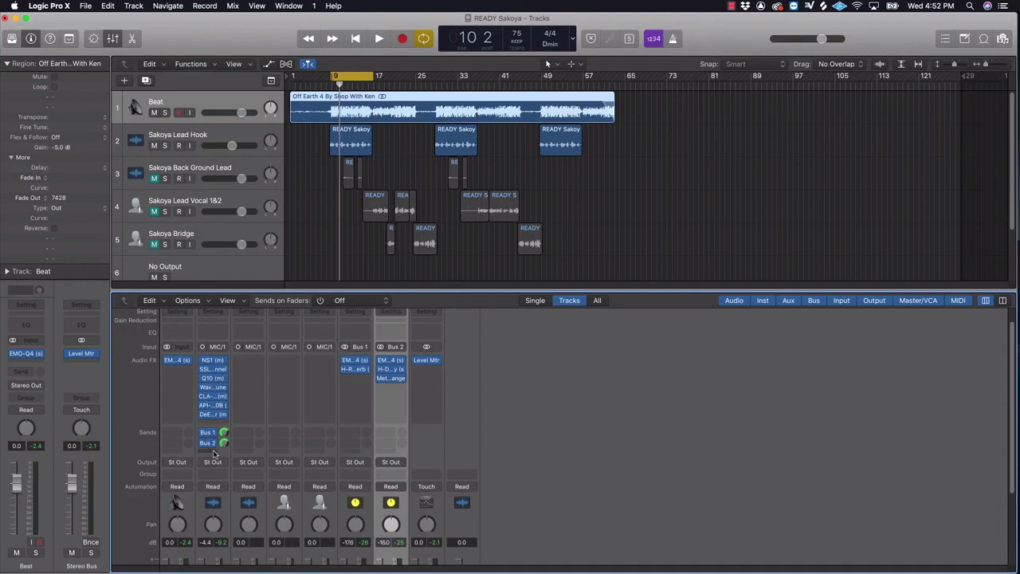
pyautogui.scroll(-1, 213, 459)
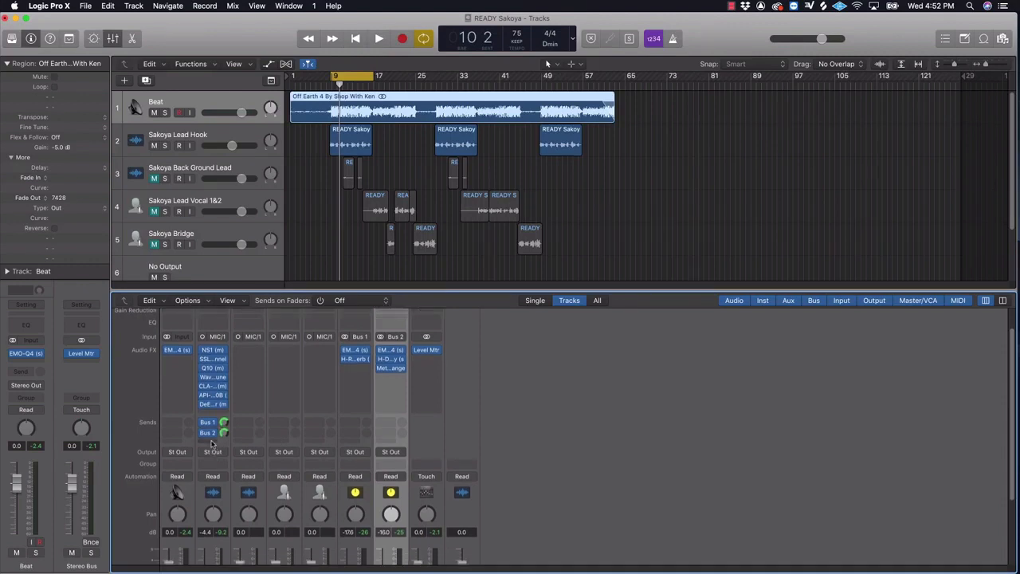
pyautogui.click(214, 443)
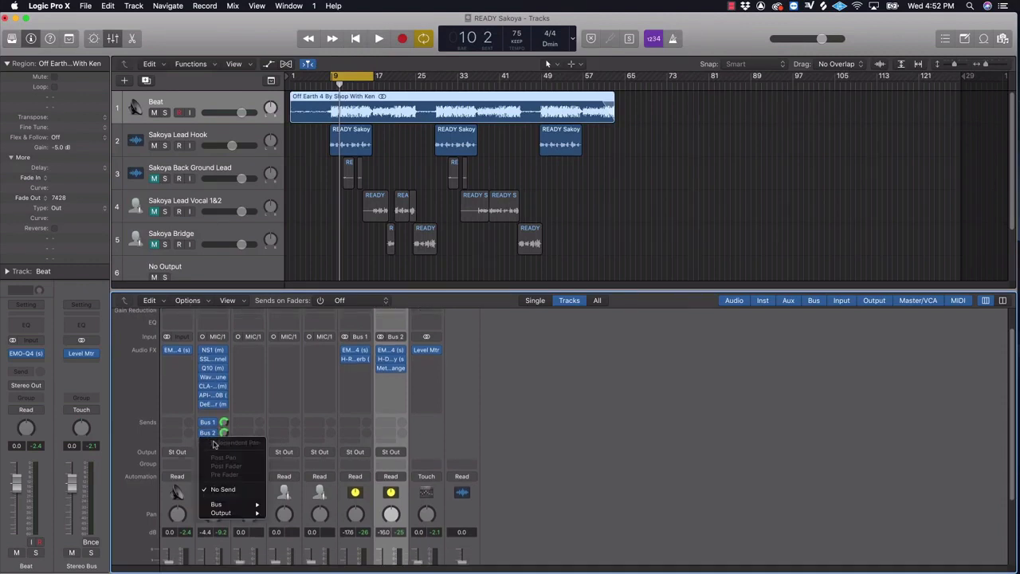
pyautogui.moveTo(218, 505)
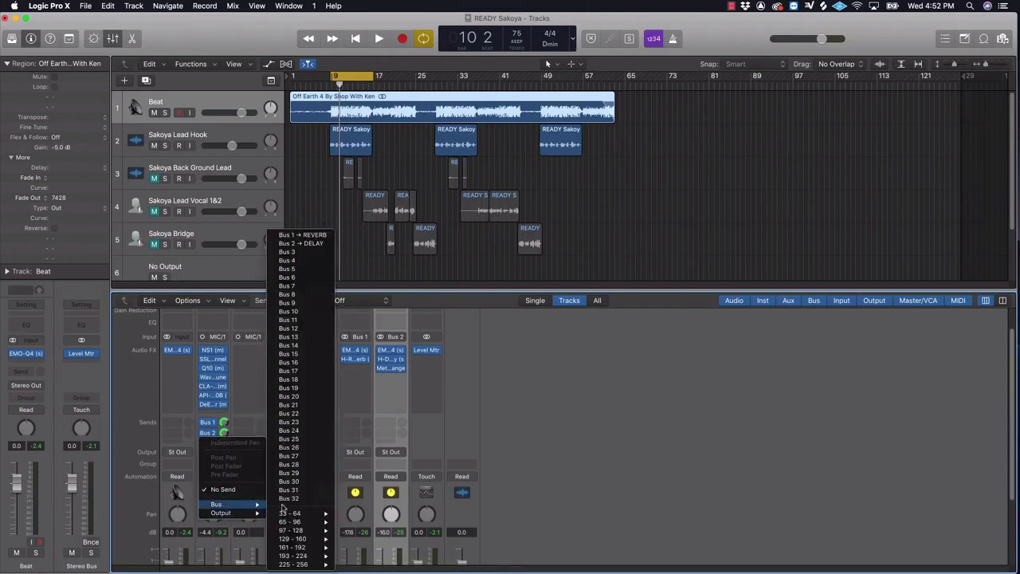
pyautogui.click(307, 254)
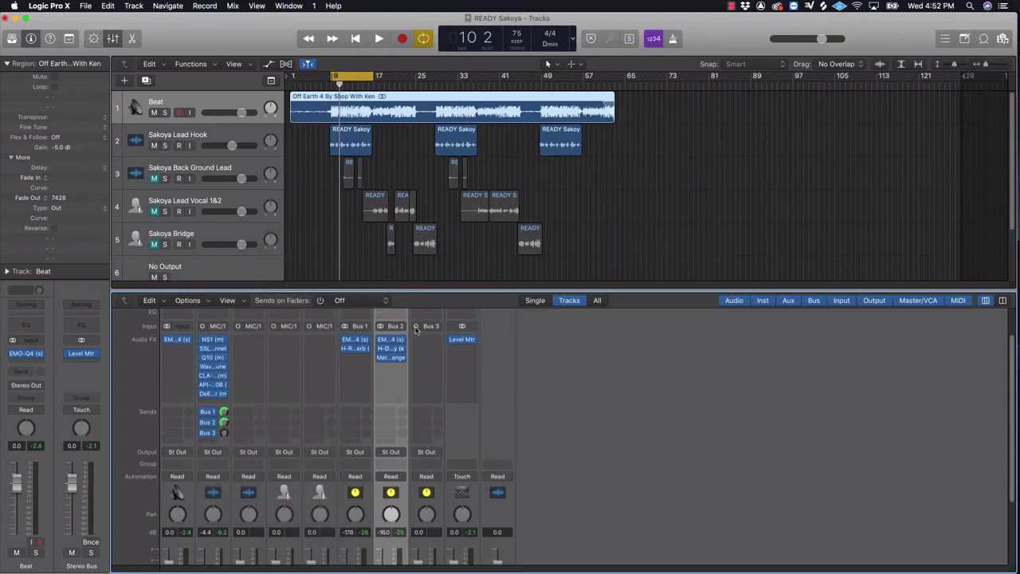
# Step: Pull the Aux 3 channel's fader fully down to -∞ and rename the channel DUBB
pyautogui.scroll(-3, 428, 476)
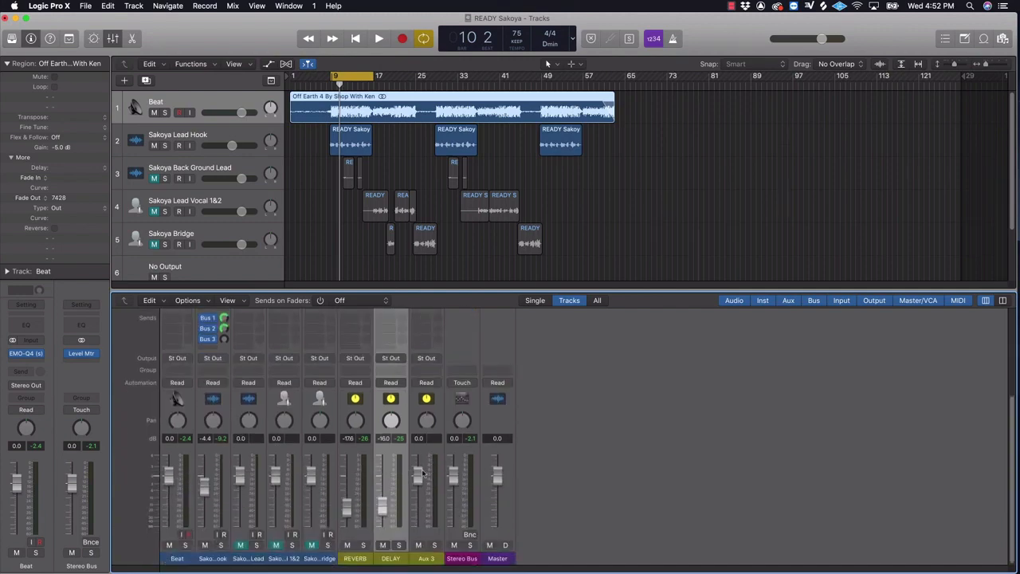
pyautogui.moveTo(422, 472); pyautogui.dragTo(428, 566)
pyautogui.doubleClick(426, 559)
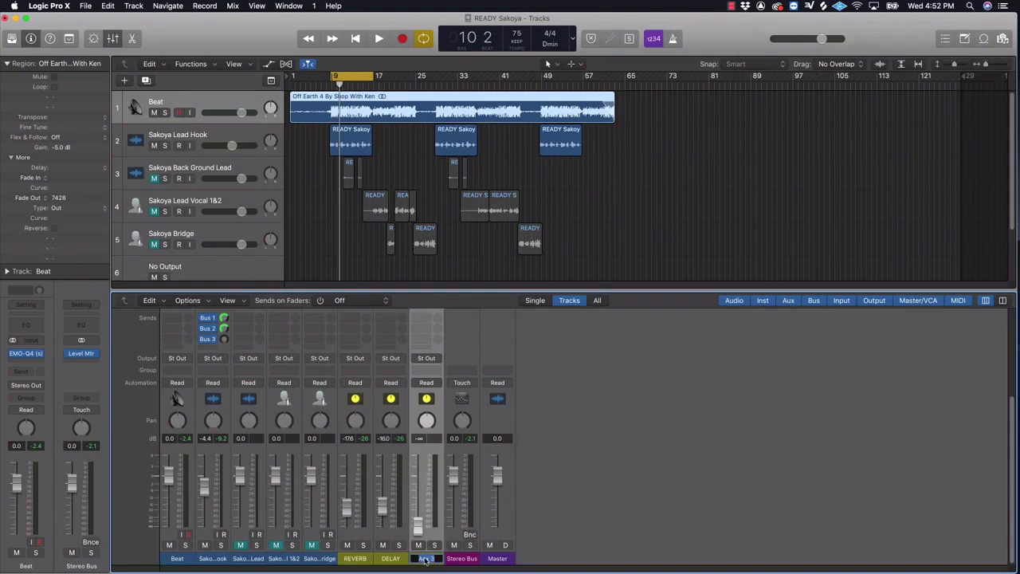
pyautogui.write('DUBB')
pyautogui.press('Return')
# Step: Insert the Waves Doubler2 (s) in the first insert slot on the DUBB channel and move its window clear
pyautogui.scroll(5, 437, 451)
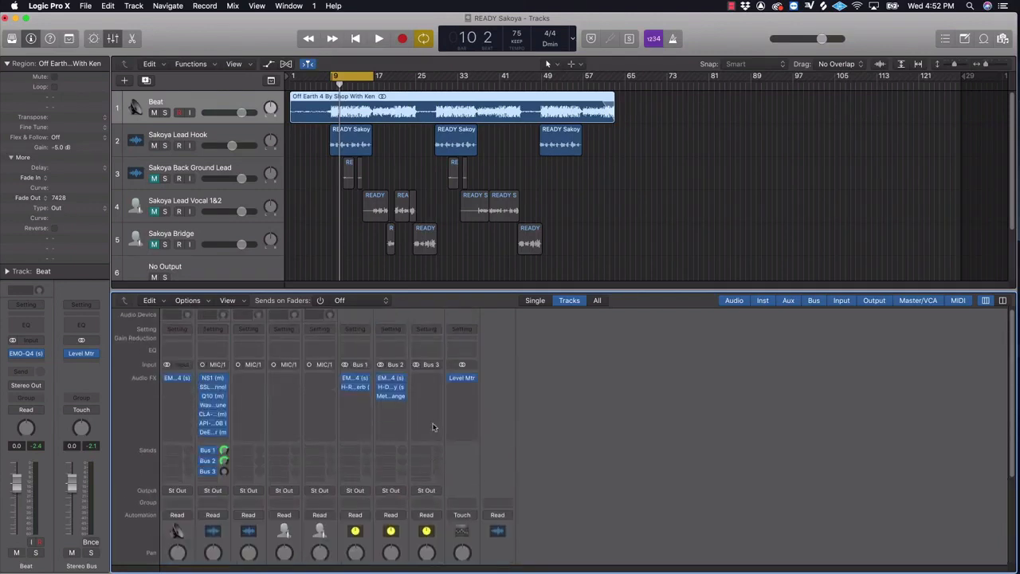
pyautogui.click(437, 381)
pyautogui.moveTo(466, 565)
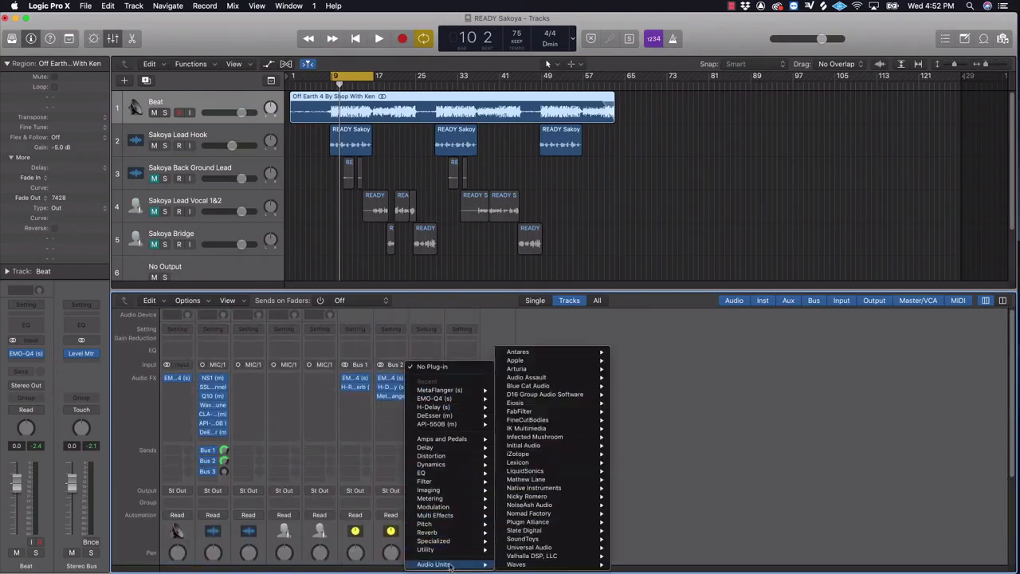
pyautogui.moveTo(509, 566)
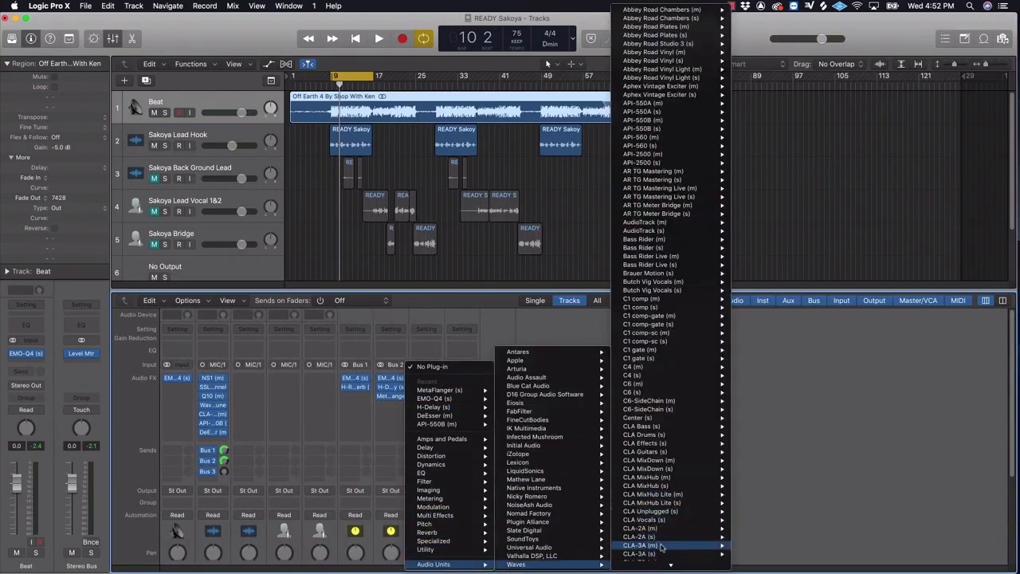
pyautogui.moveTo(669, 483)
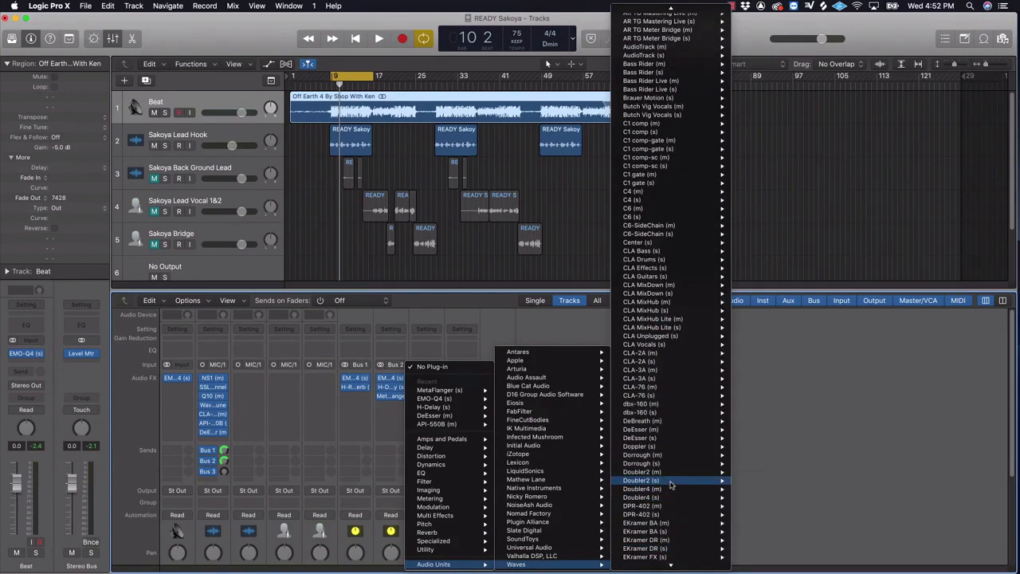
pyautogui.click(670, 484)
pyautogui.moveTo(236, 56); pyautogui.dragTo(494, 179)
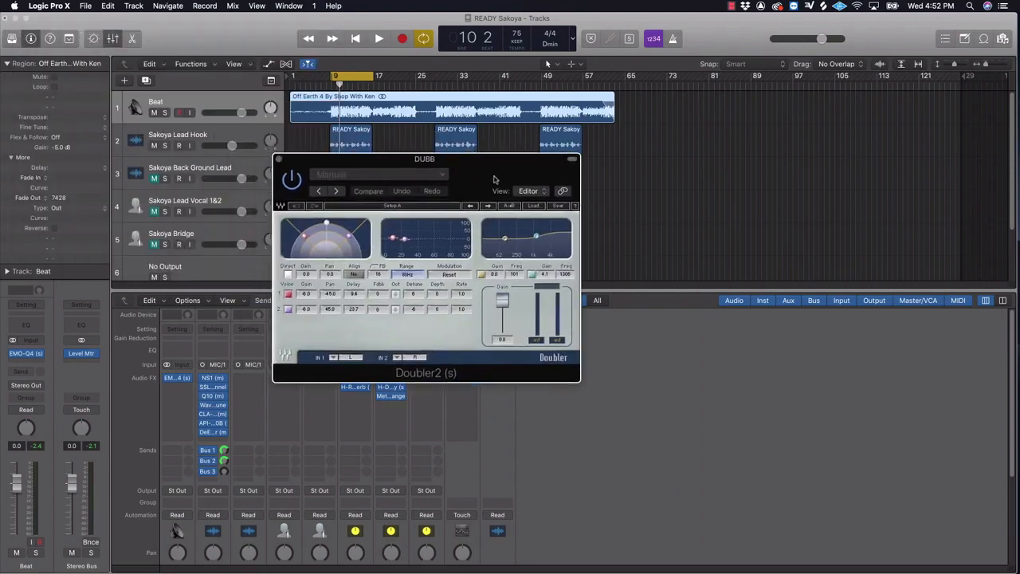
# Step: Set Doubler2's voice gains to -11.4 and -12.1 and lower the detune of both voices
pyautogui.moveTo(309, 295); pyautogui.dragTo(310, 306)
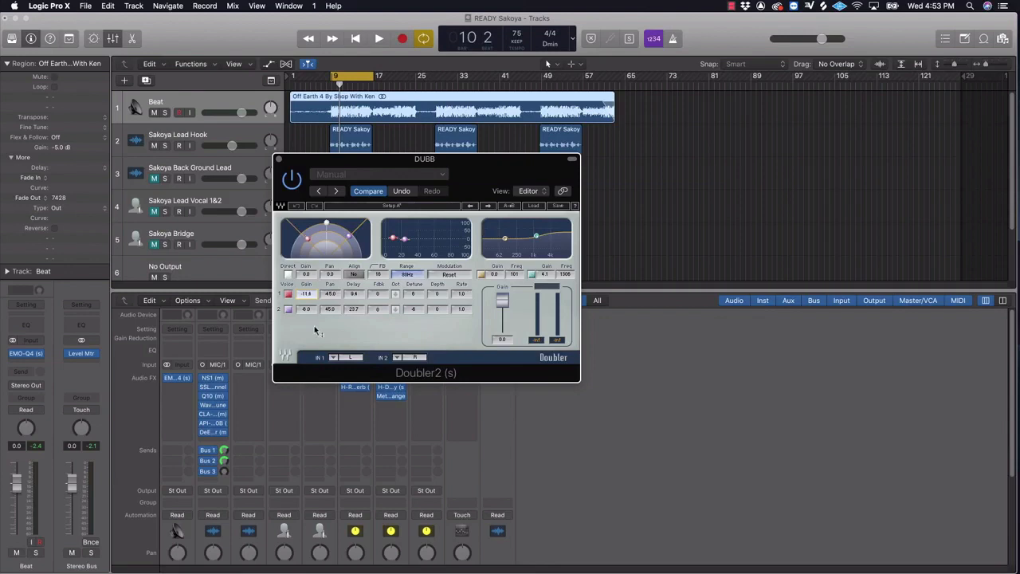
pyautogui.moveTo(309, 312); pyautogui.dragTo(309, 320)
pyautogui.moveTo(425, 294); pyautogui.dragTo(425, 298)
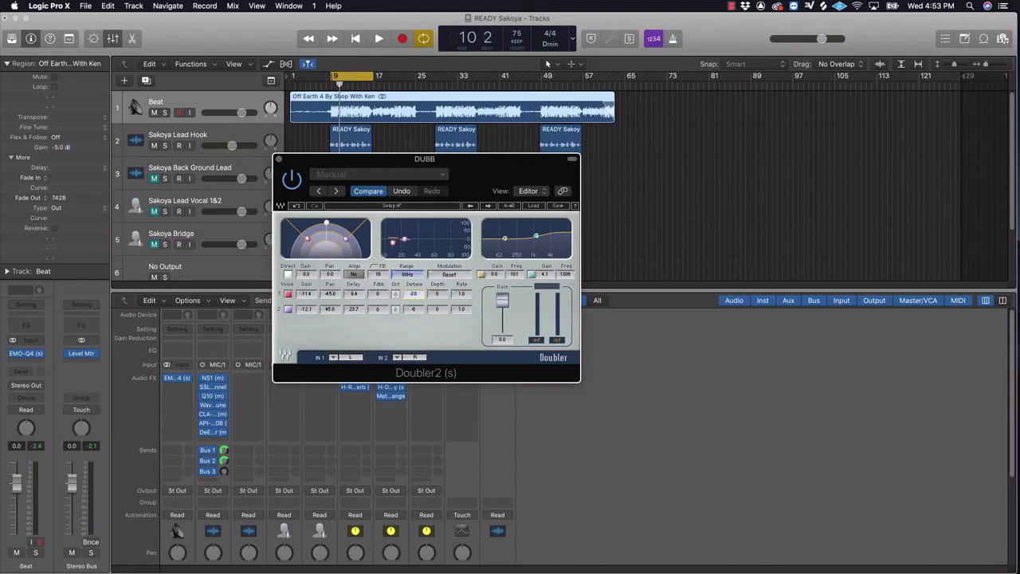
pyautogui.moveTo(423, 315); pyautogui.dragTo(423, 317)
# Step: Cut Doubler2's low EQ band to a gain of -14.2 at a frequency of 174 and close the window
pyautogui.moveTo(507, 241); pyautogui.dragTo(510, 241)
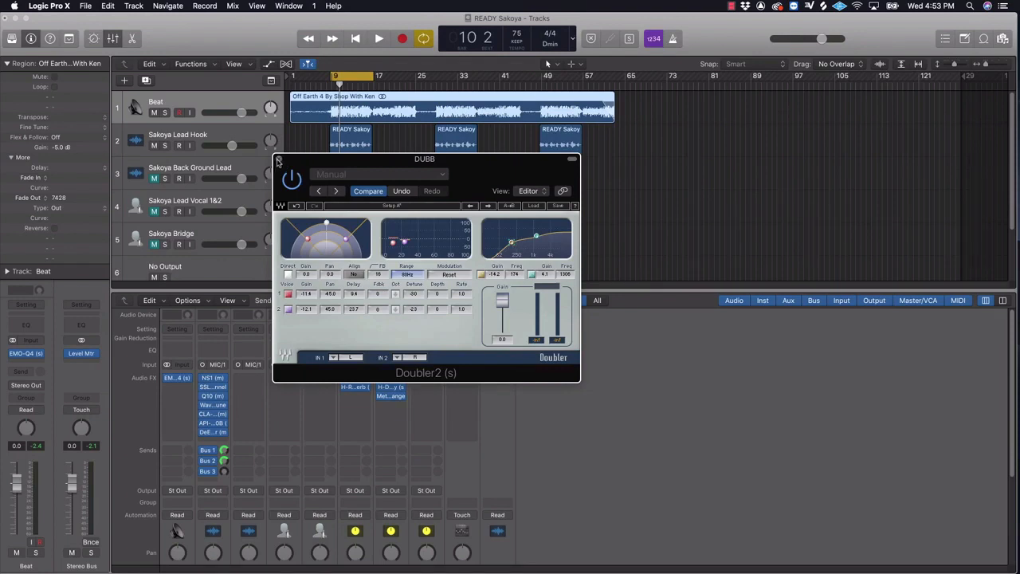
pyautogui.click(278, 161)
# Step: Play the song briefly, stop it and raise the Lead Hook channel's Bus 3 send level to +0.9
pyautogui.scroll(-5, 404, 438)
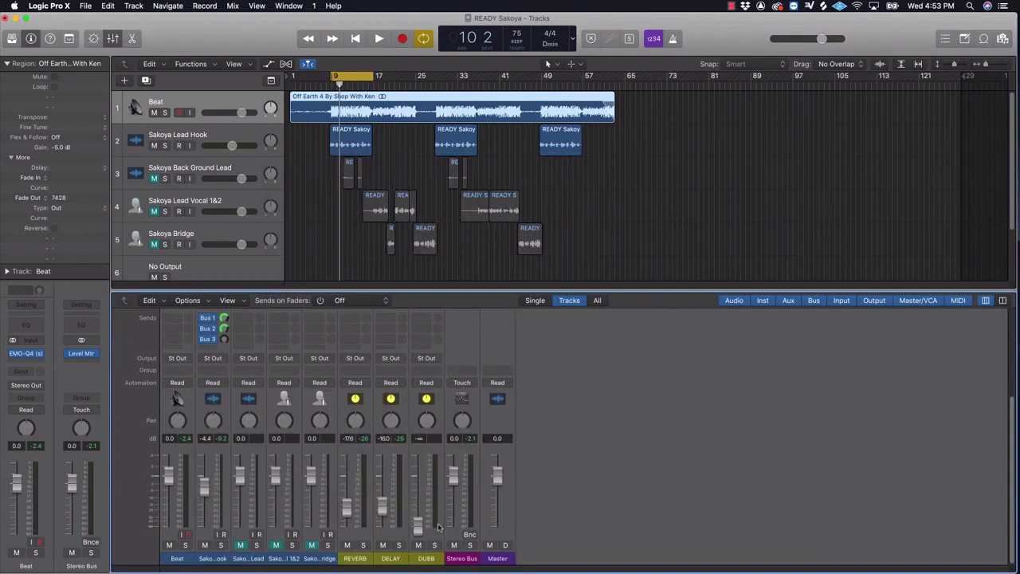
pyautogui.press('space')
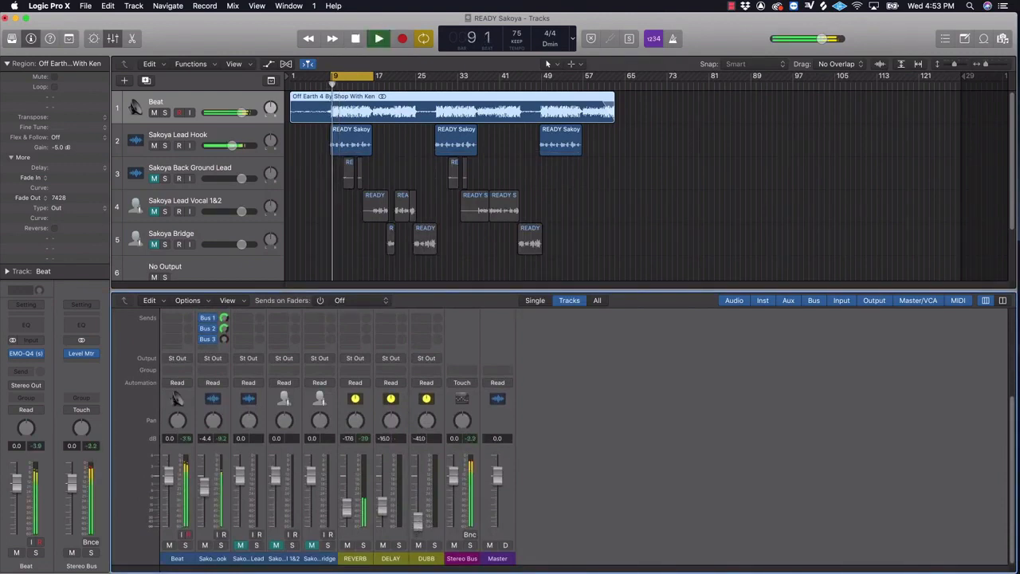
pyautogui.press('space')
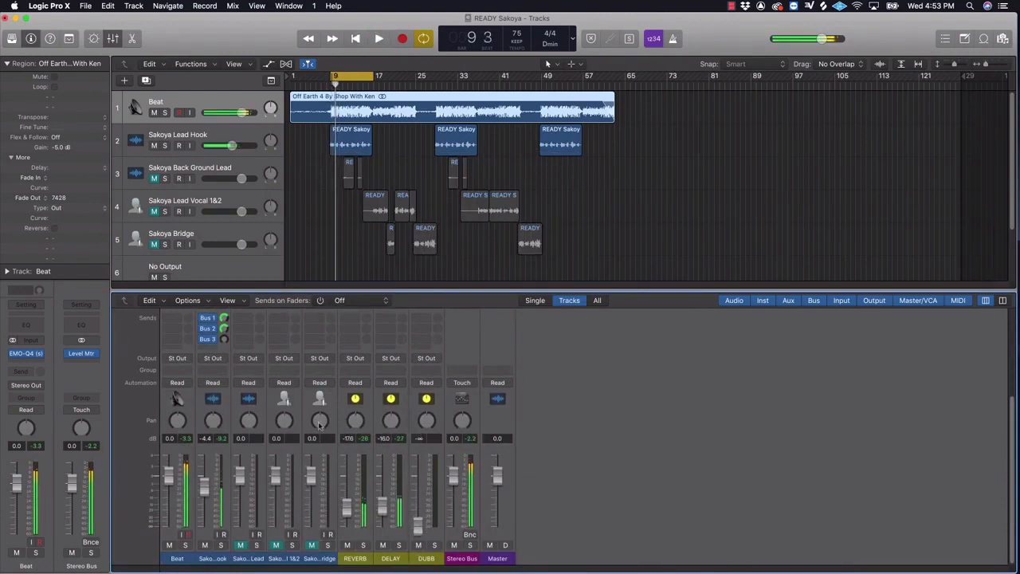
pyautogui.keyDown('alt'); pyautogui.click(224, 340); pyautogui.keyUp('alt')
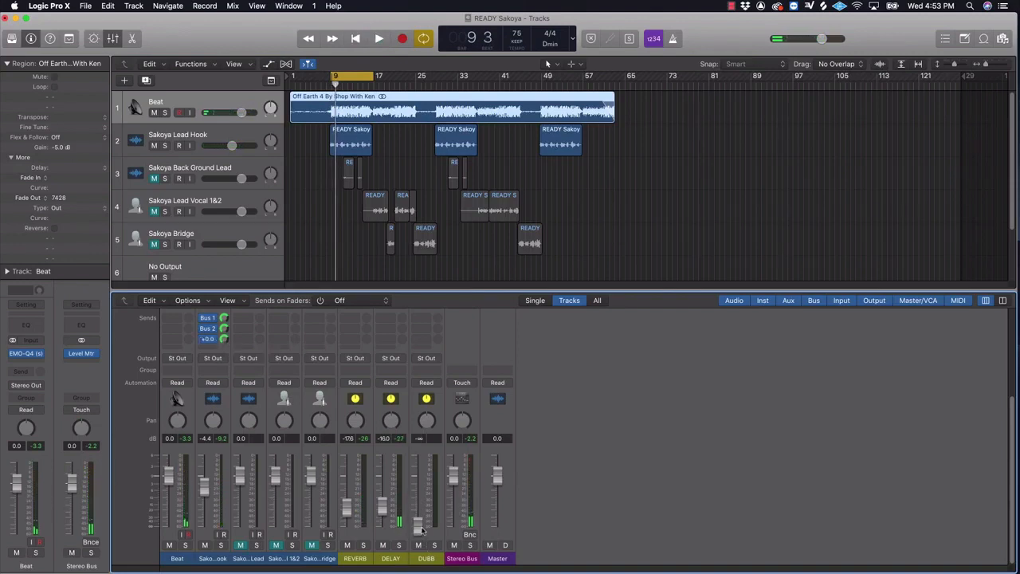
# Step: Raise the DUBB fader to -23.5 dB and lower the Lead Hook fader to -4.8 dB during playback
pyautogui.press('space')
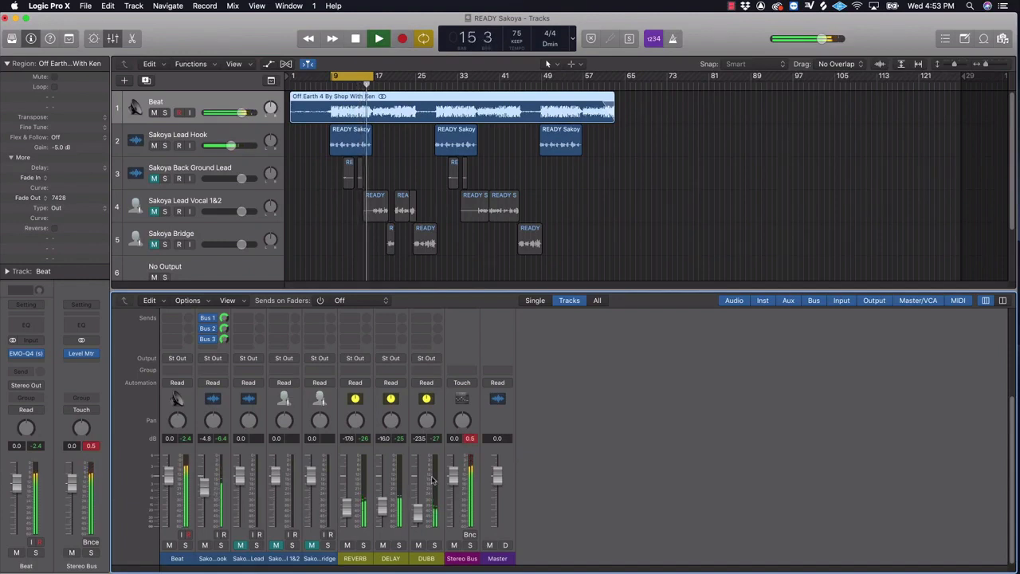
pyautogui.press('space')
# Step: Move the Level Meter down one slot on the Stereo Bus and insert the Waves L1+ Ultramaximizer (s) above it
pyautogui.scroll(5, 473, 457)
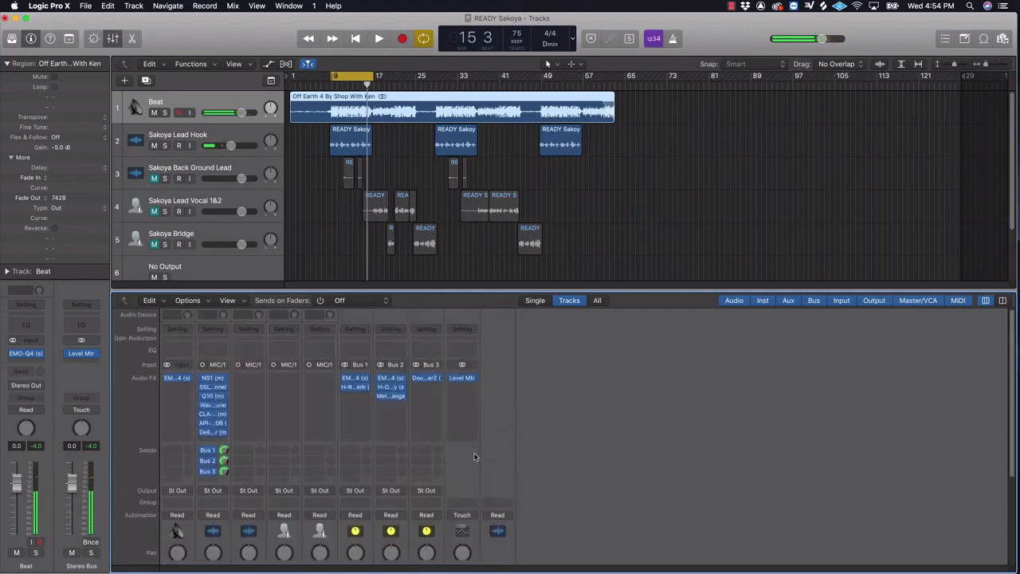
pyautogui.moveTo(463, 380); pyautogui.dragTo(467, 390)
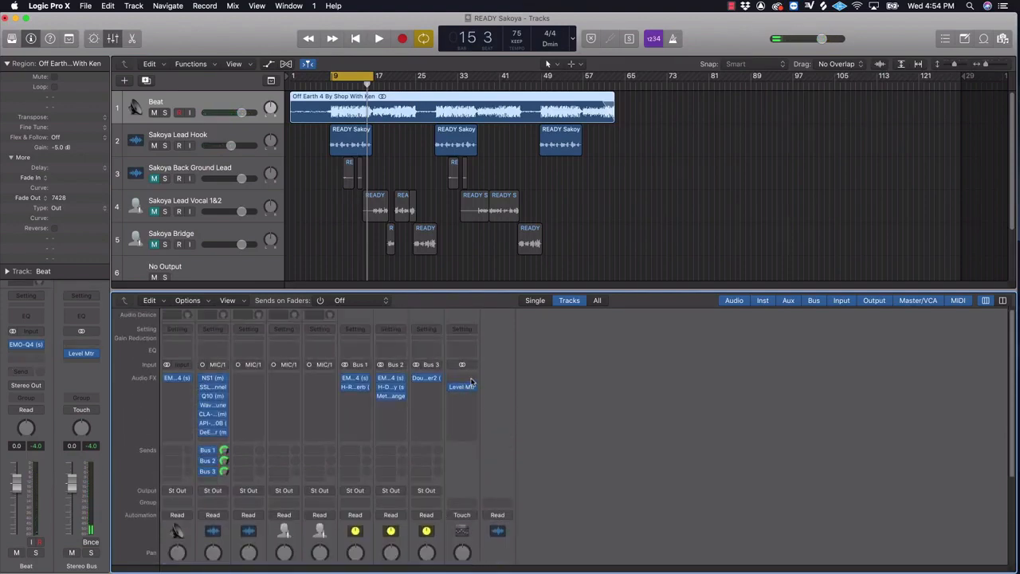
pyautogui.click(472, 381)
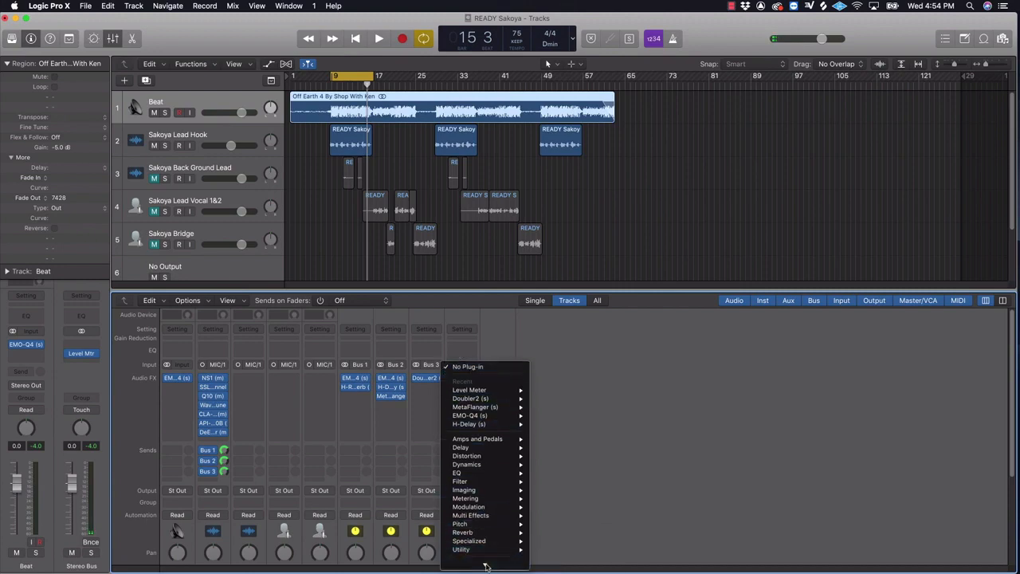
pyautogui.moveTo(486, 565)
pyautogui.moveTo(561, 568)
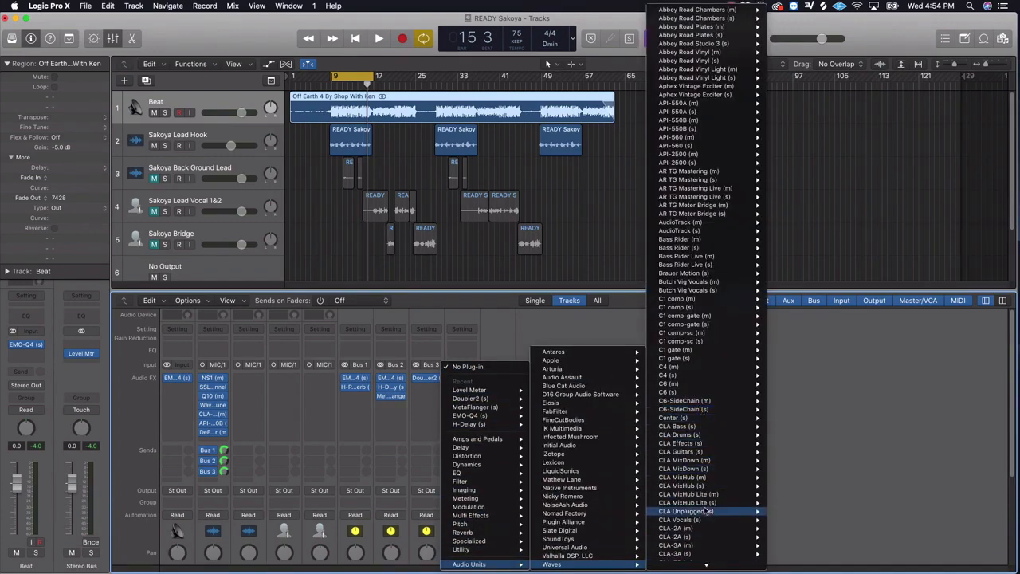
pyautogui.moveTo(705, 566)
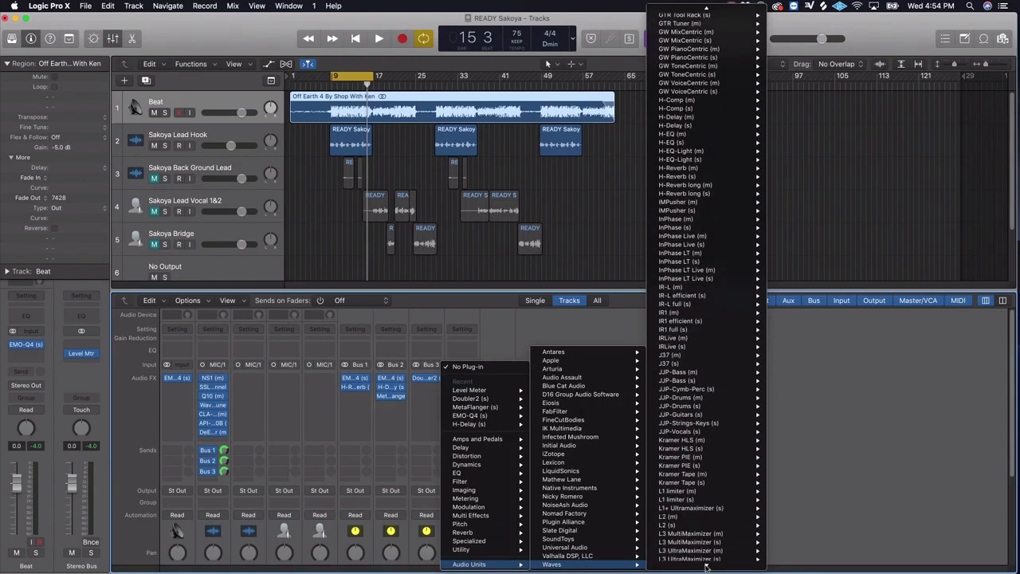
pyautogui.moveTo(707, 486)
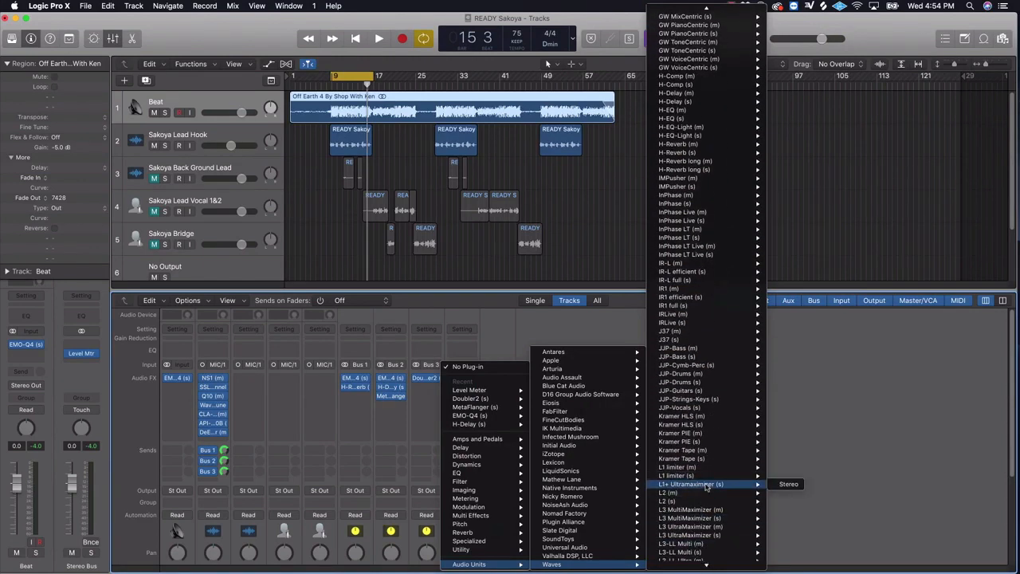
pyautogui.click(707, 486)
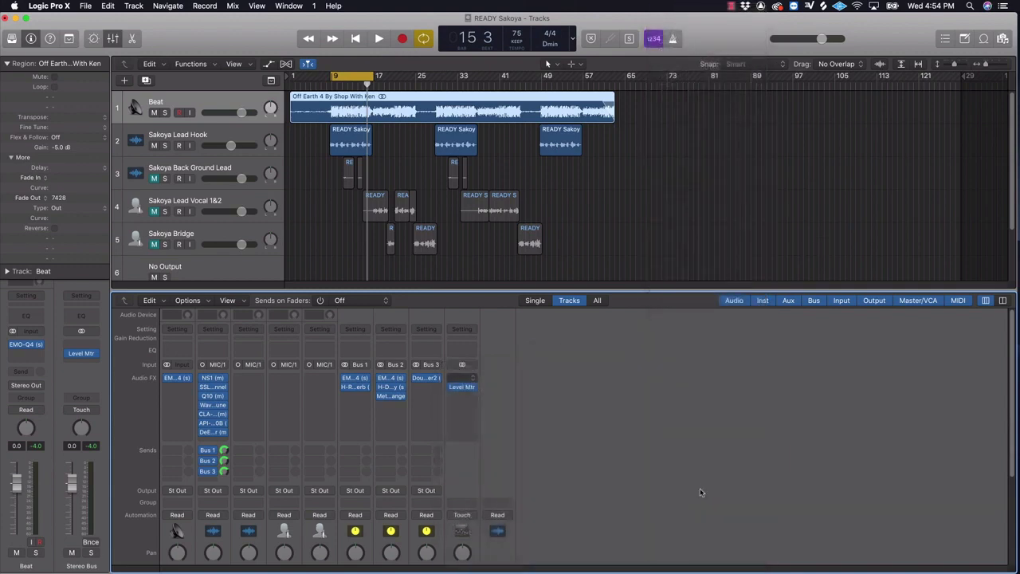
# Step: Set the L1+ Ultramaximizer's domain to TruePeak and close its window
pyautogui.click(418, 209)
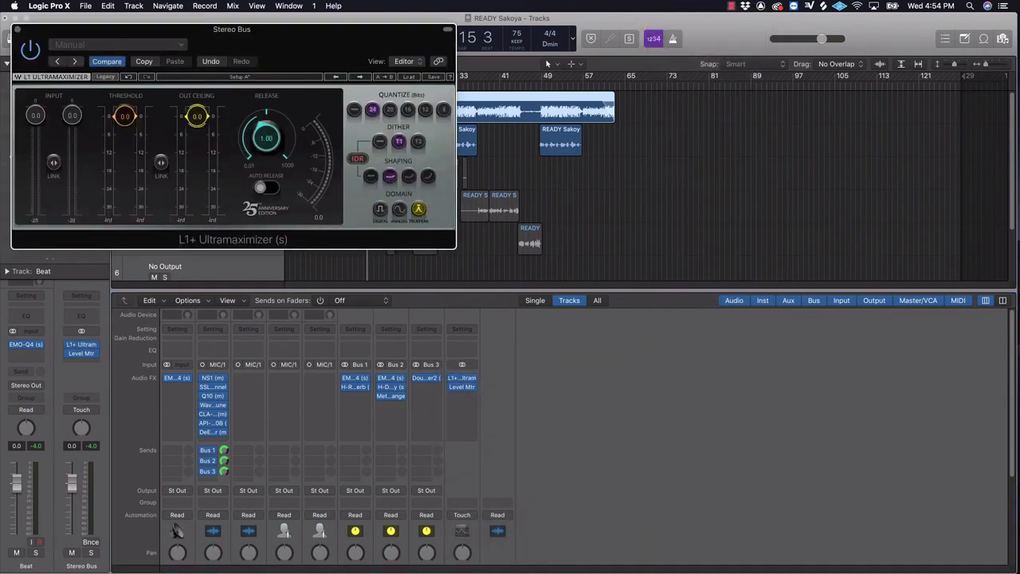
pyautogui.click(17, 30)
# Step: Start playback and lower the Lead Hook fader to -5.8 dB while the song plays
pyautogui.scroll(-5, 249, 400)
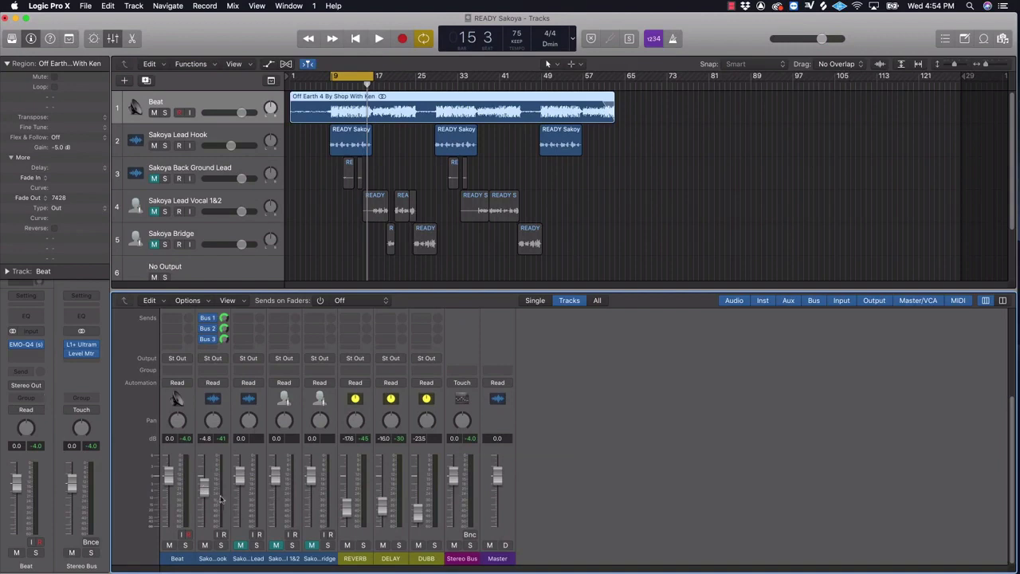
pyautogui.press('space')
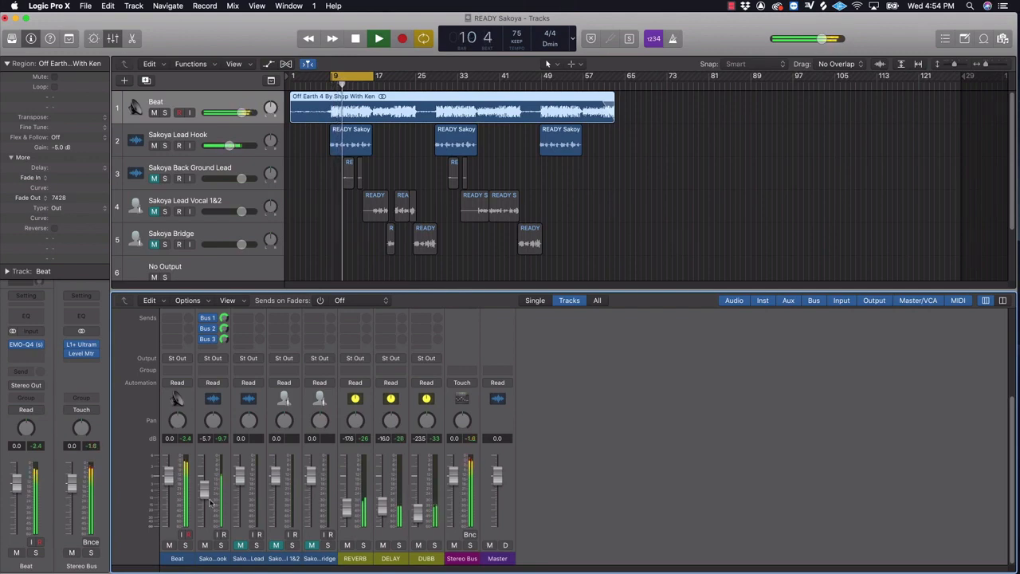
# Step: Check the Stereo Bus peak and RMS levels in the Level Meter during playback, stop the song and close the meter
pyautogui.scroll(5, 553, 428)
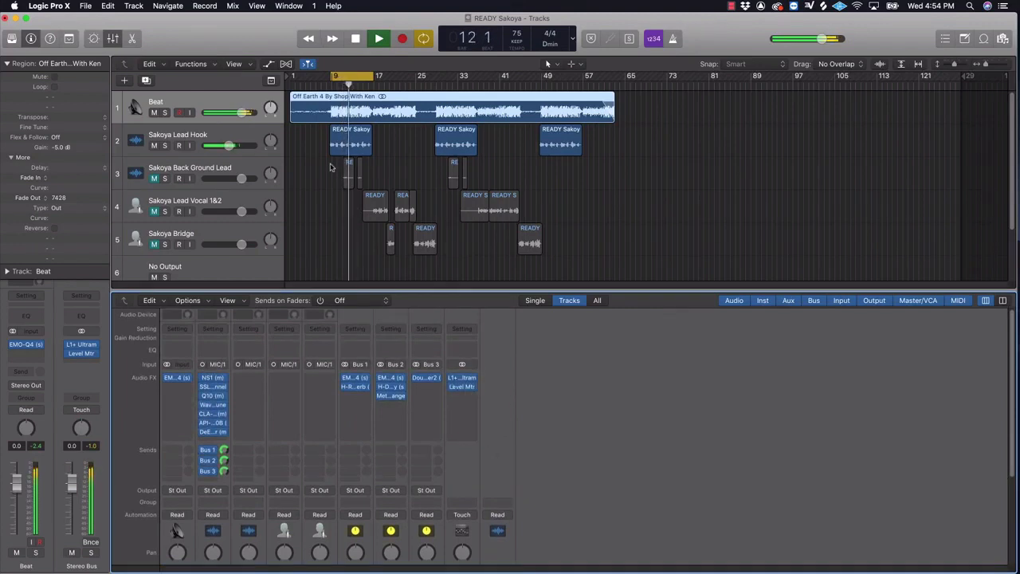
pyautogui.click(462, 386)
pyautogui.moveTo(256, 103); pyautogui.dragTo(720, 372)
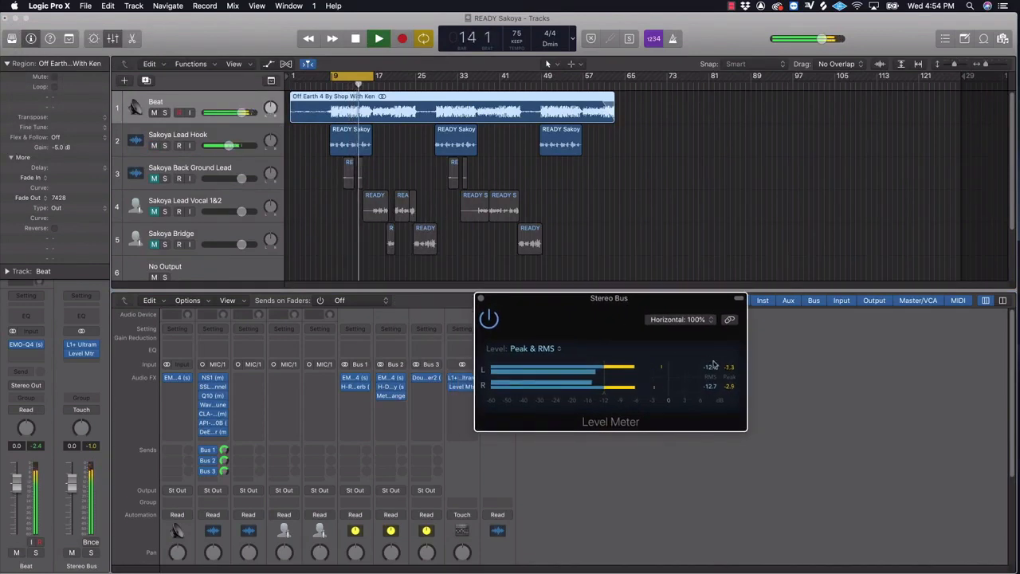
pyautogui.press('space')
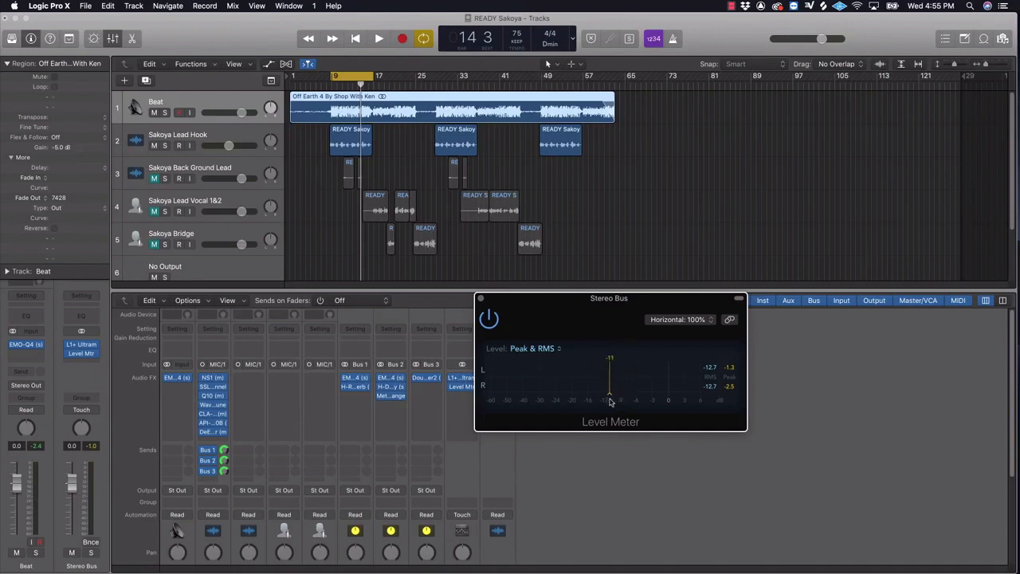
pyautogui.click(480, 299)
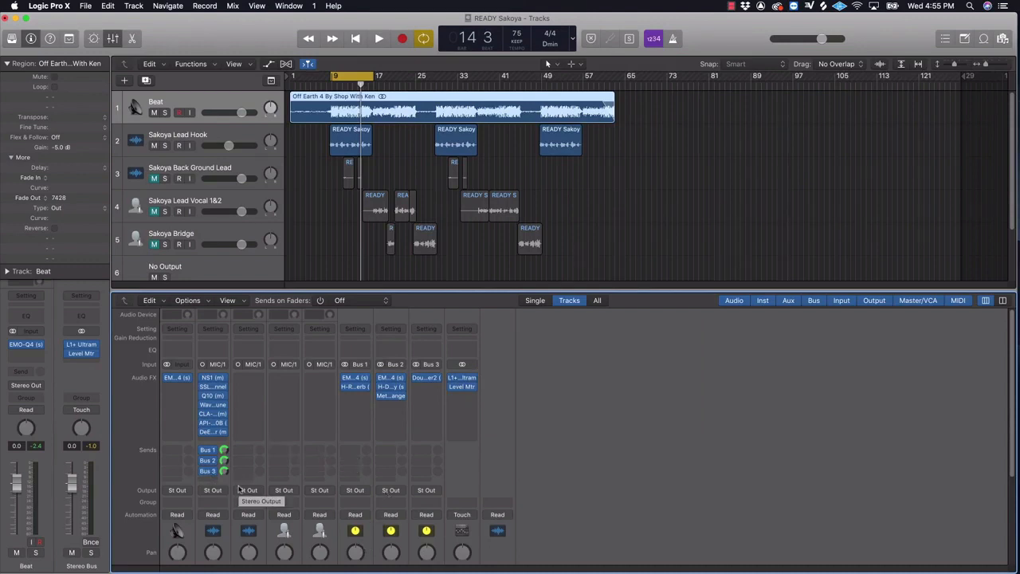
# Step: Add a fourth send on the Lead Hook channel, routed to Bus 4, with its level at 0.0
pyautogui.scroll(-1, 222, 500)
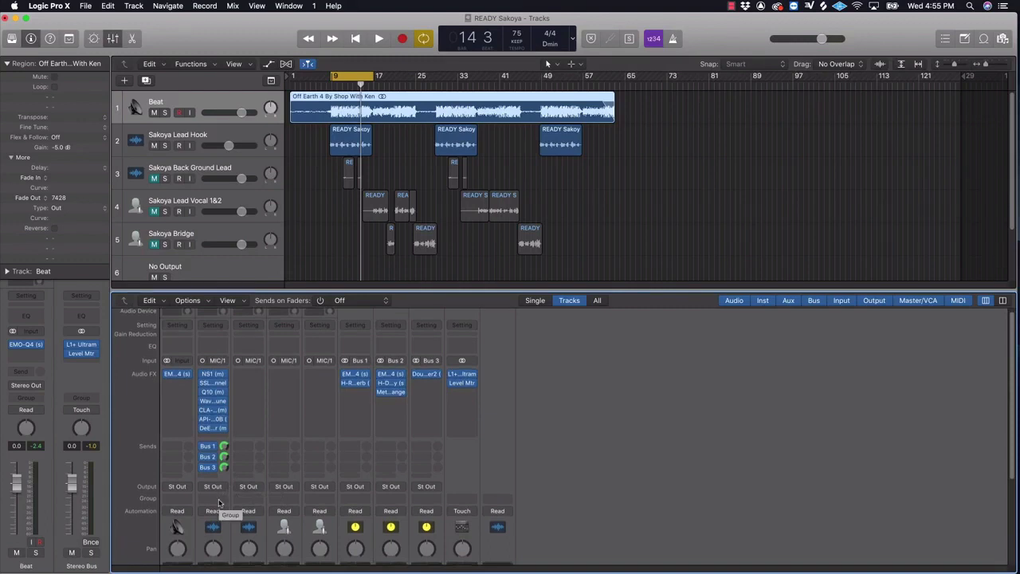
pyautogui.scroll(-3, 217, 500)
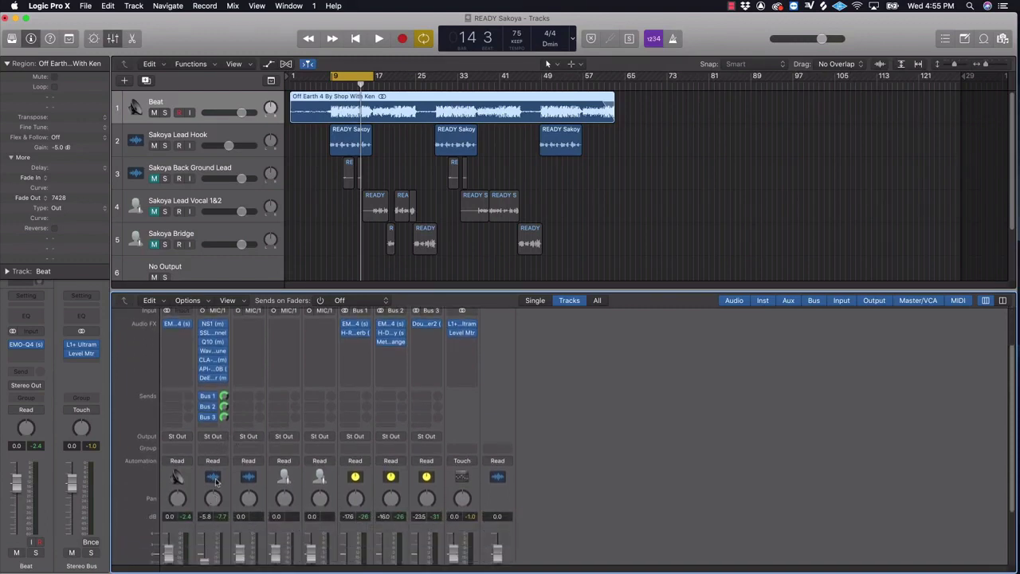
pyautogui.click(214, 427)
pyautogui.moveTo(227, 488)
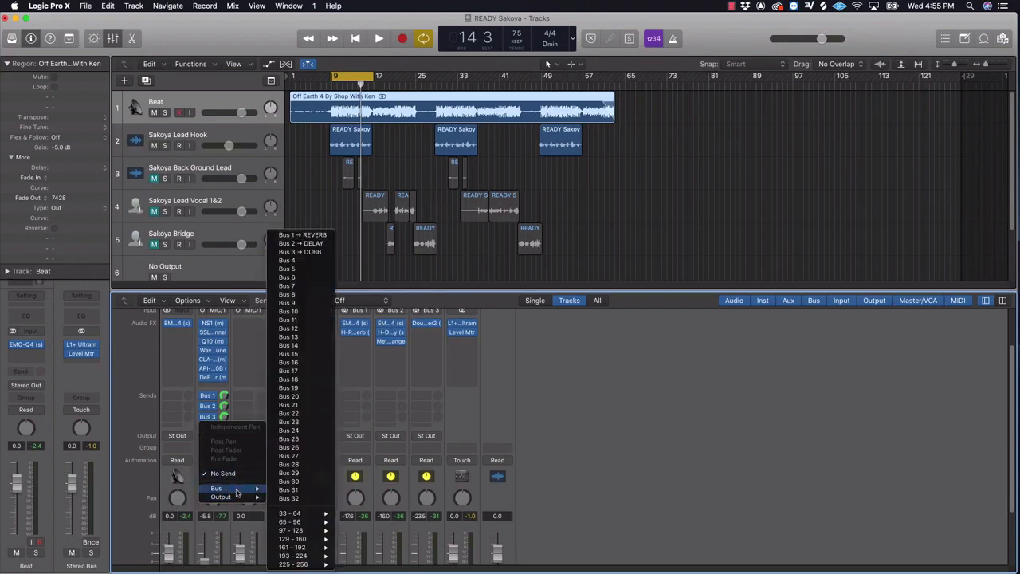
pyautogui.click(287, 260)
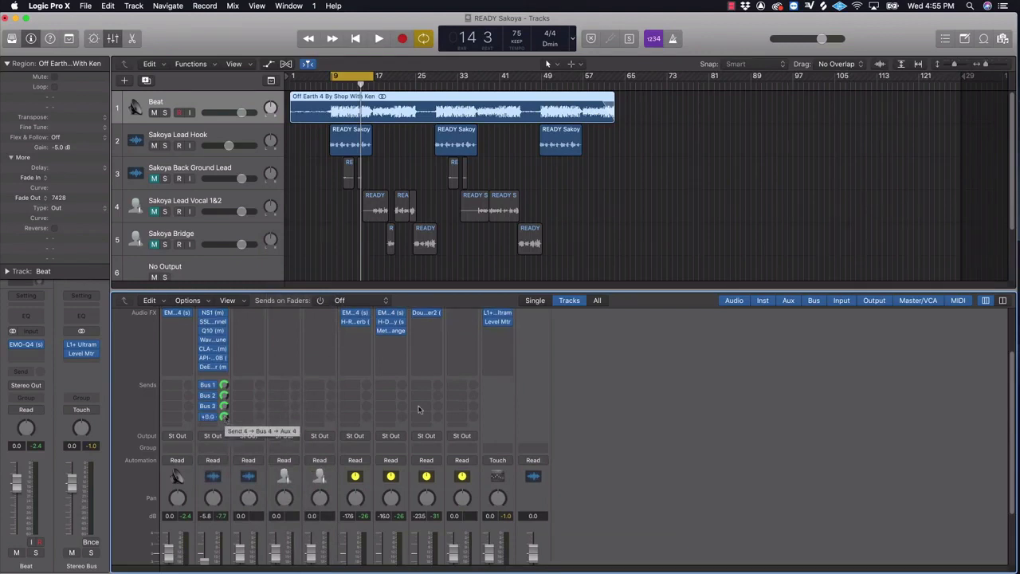
# Step: Insert the stereo Waves S1 Imager on the Bus 4 aux channel and set its width to 1.14
pyautogui.scroll(3, 468, 390)
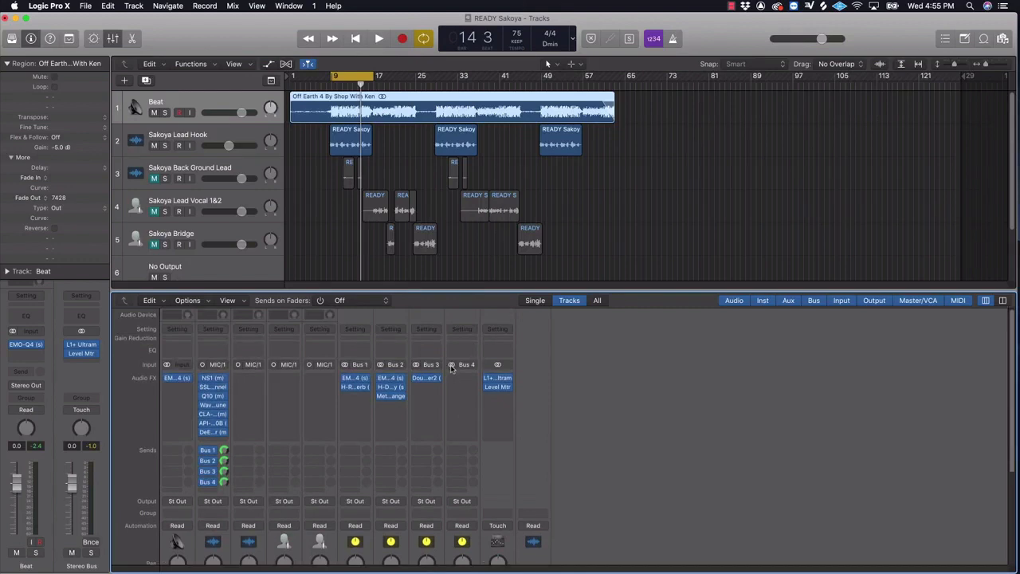
pyautogui.click(473, 381)
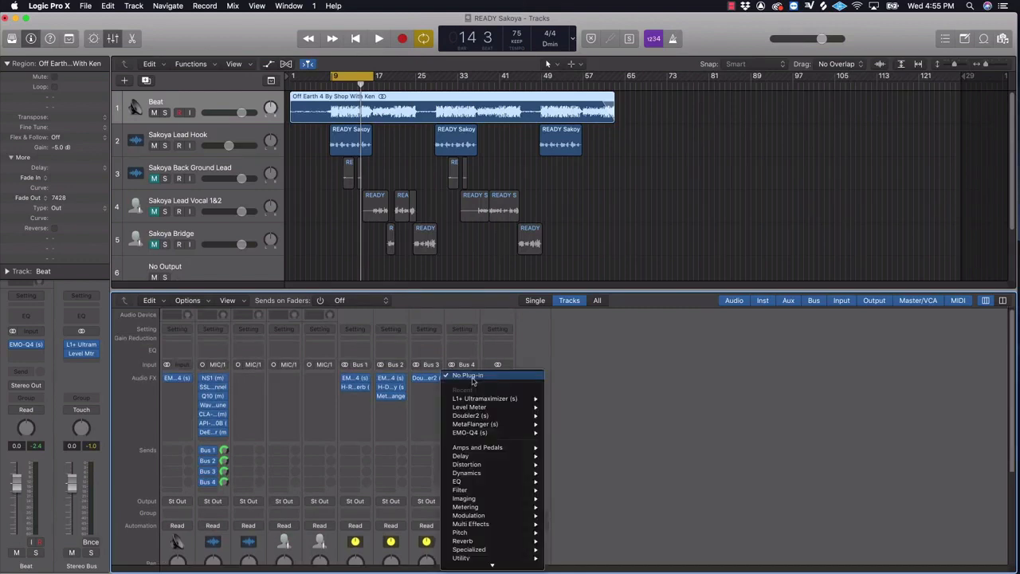
pyautogui.moveTo(504, 564)
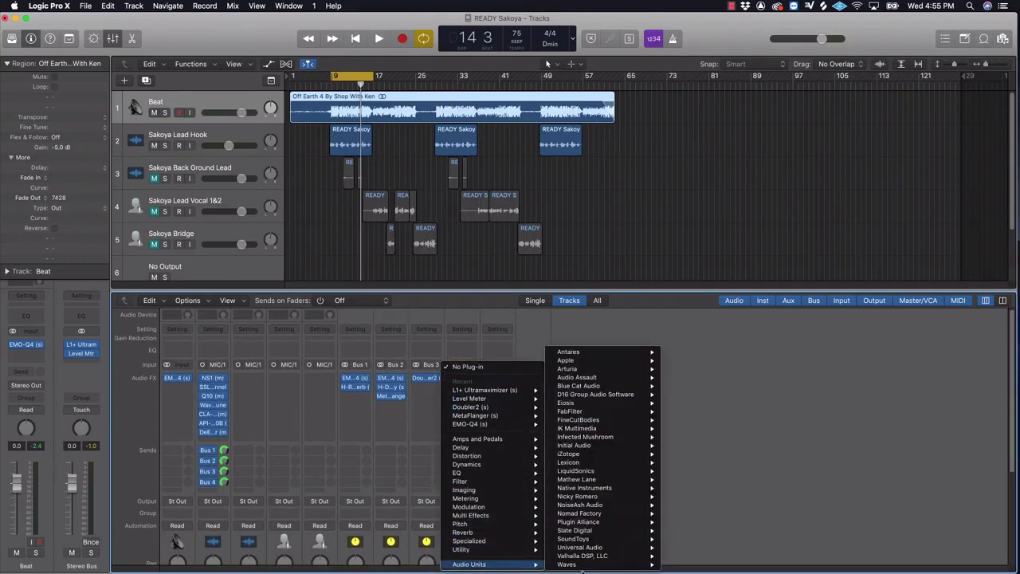
pyautogui.moveTo(582, 569)
pyautogui.scroll(-3, 714, 564)
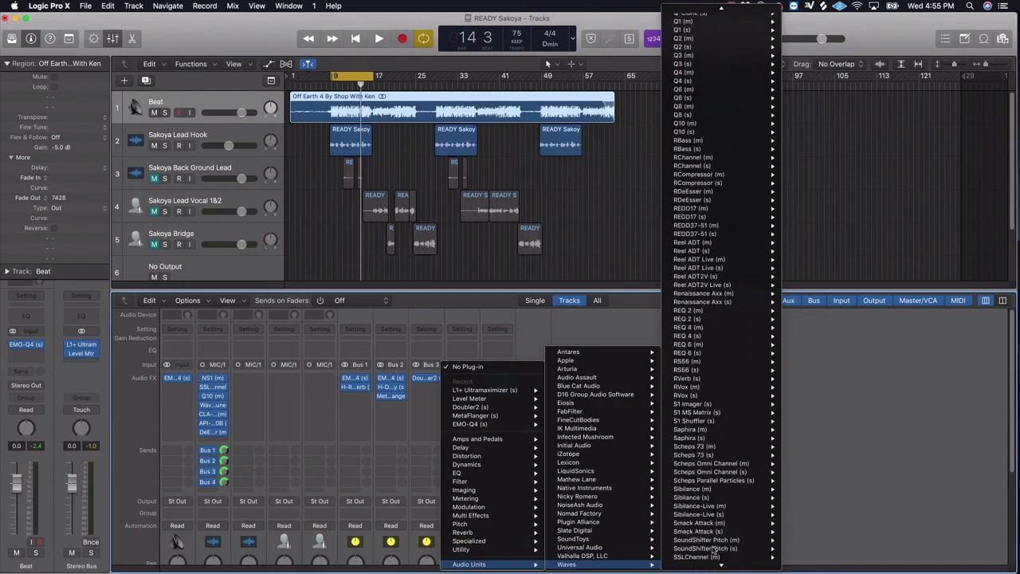
pyautogui.moveTo(706, 412)
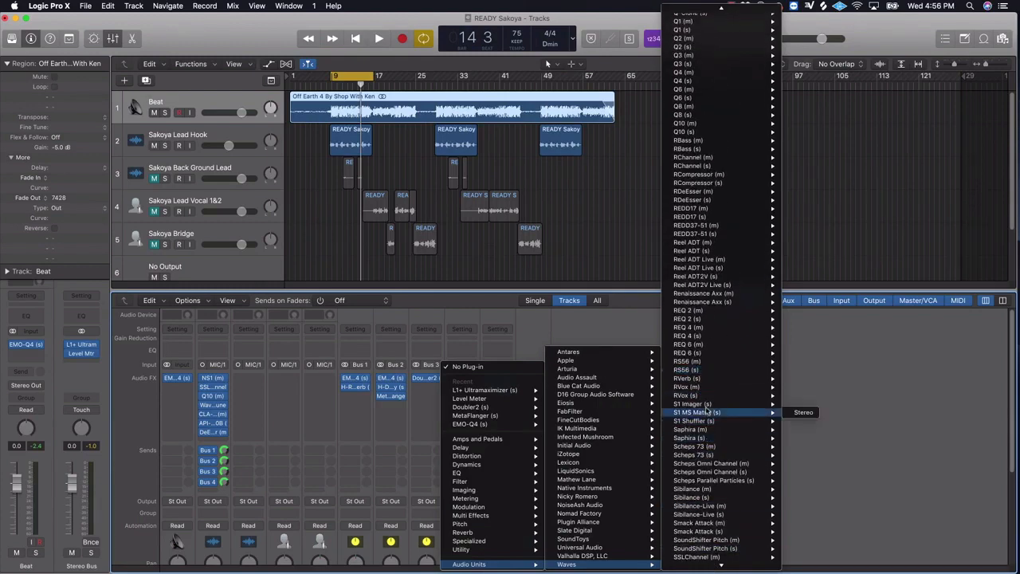
pyautogui.click(804, 403)
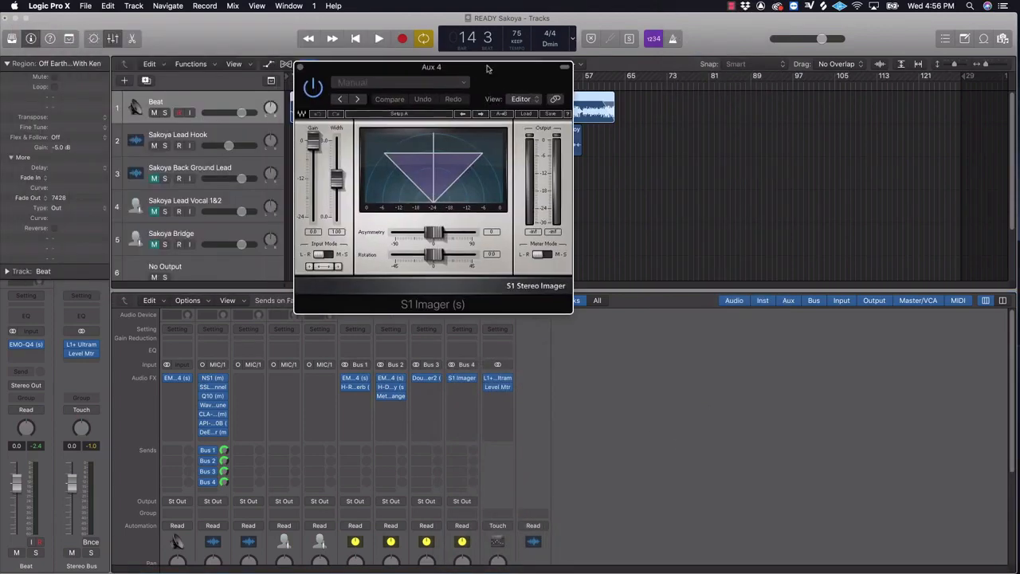
pyautogui.moveTo(350, 182); pyautogui.dragTo(350, 179)
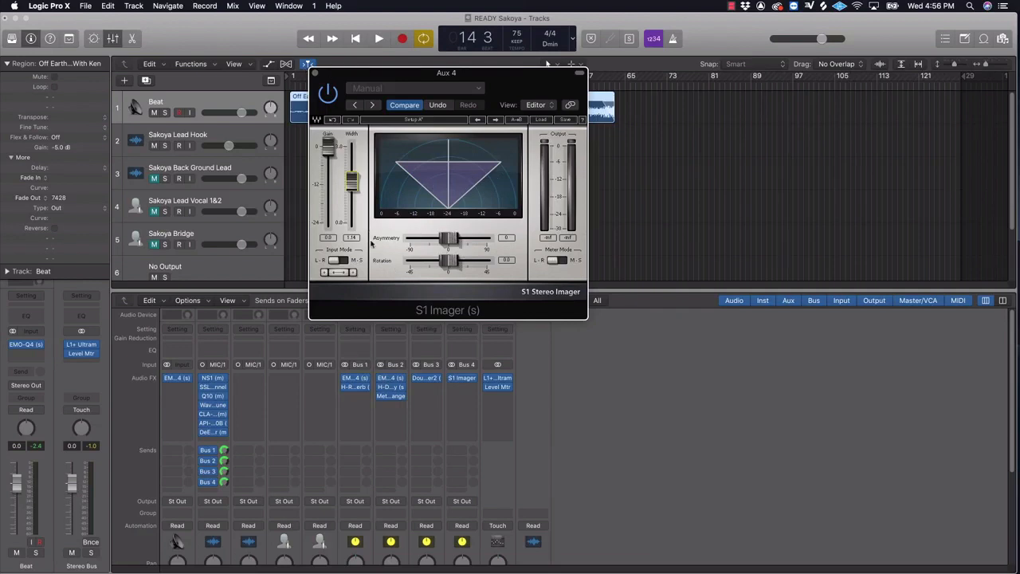
pyautogui.click(315, 74)
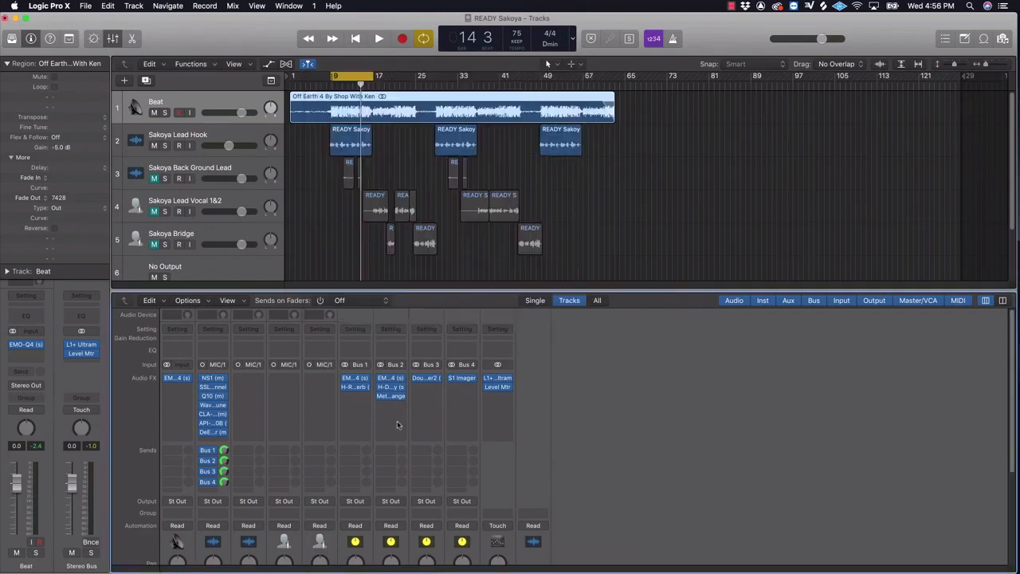
# Step: Lower the Aux 4 fader to -17.6 dB and audition the widened hook during playback
pyautogui.scroll(-5, 398, 423)
pyautogui.moveTo(455, 473); pyautogui.dragTo(455, 508)
pyautogui.press('space')
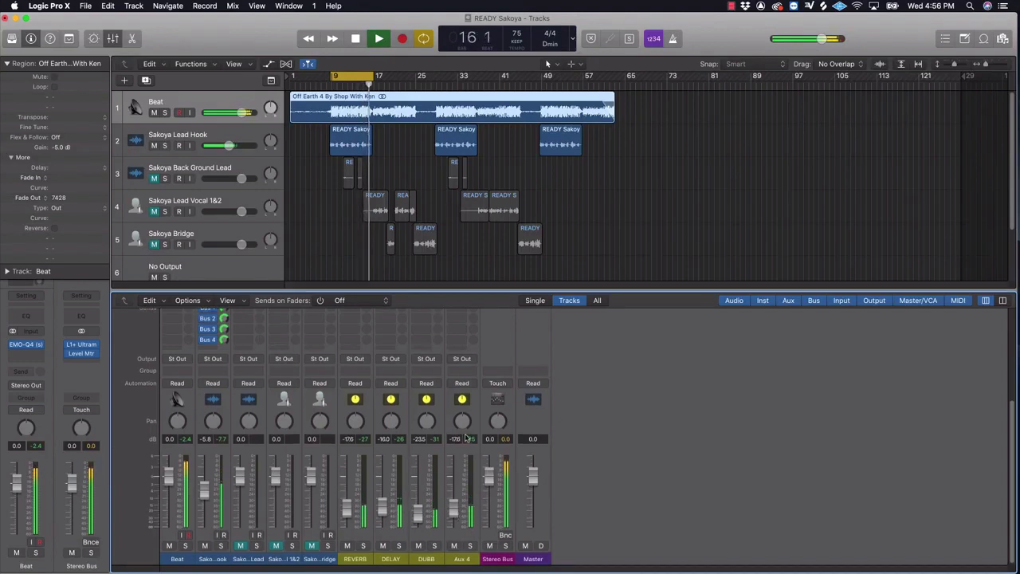
pyautogui.scroll(5, 463, 447)
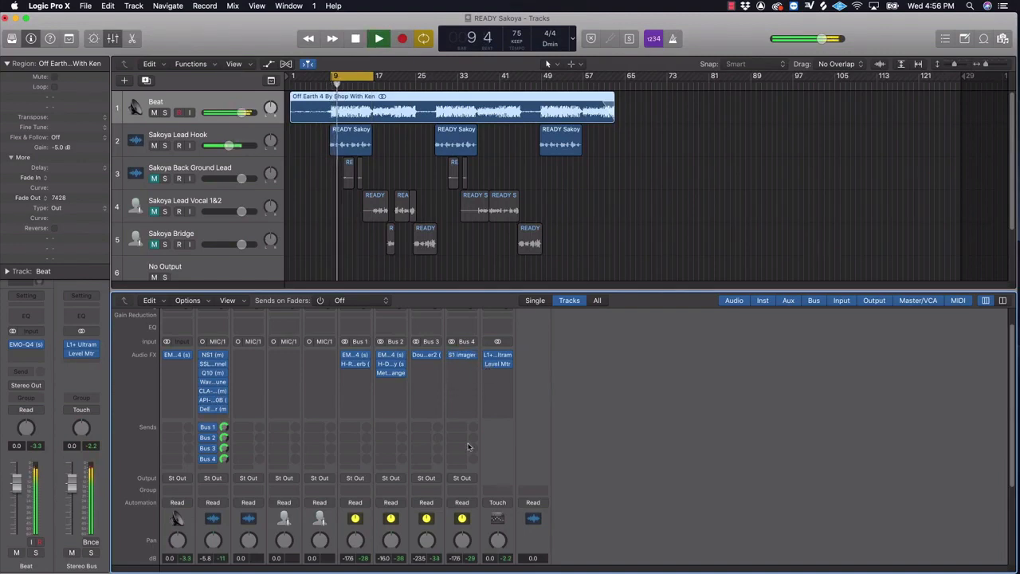
pyautogui.press('space')
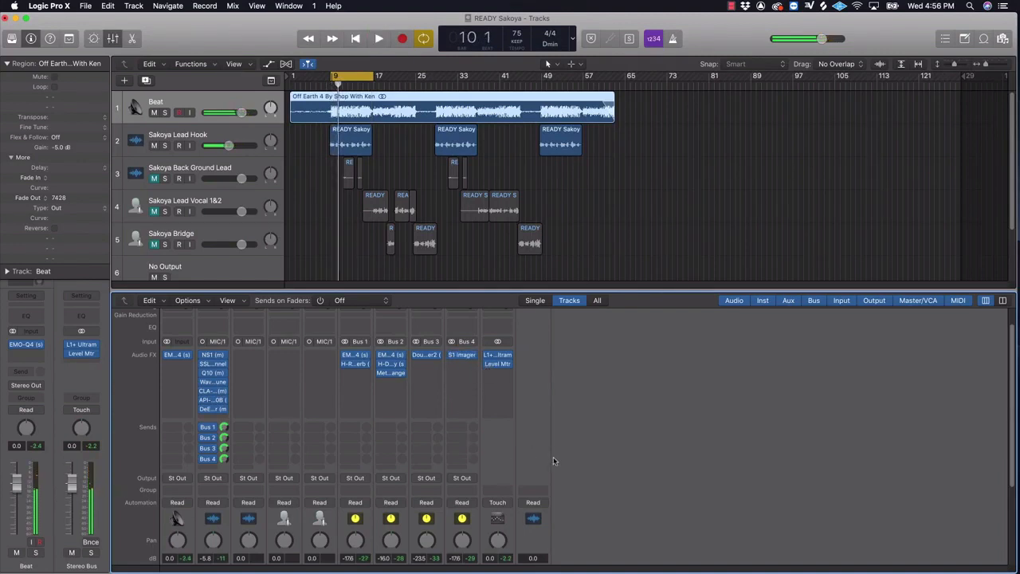
pyautogui.scroll(-1, 558, 454)
pyautogui.scroll(-1, 562, 451)
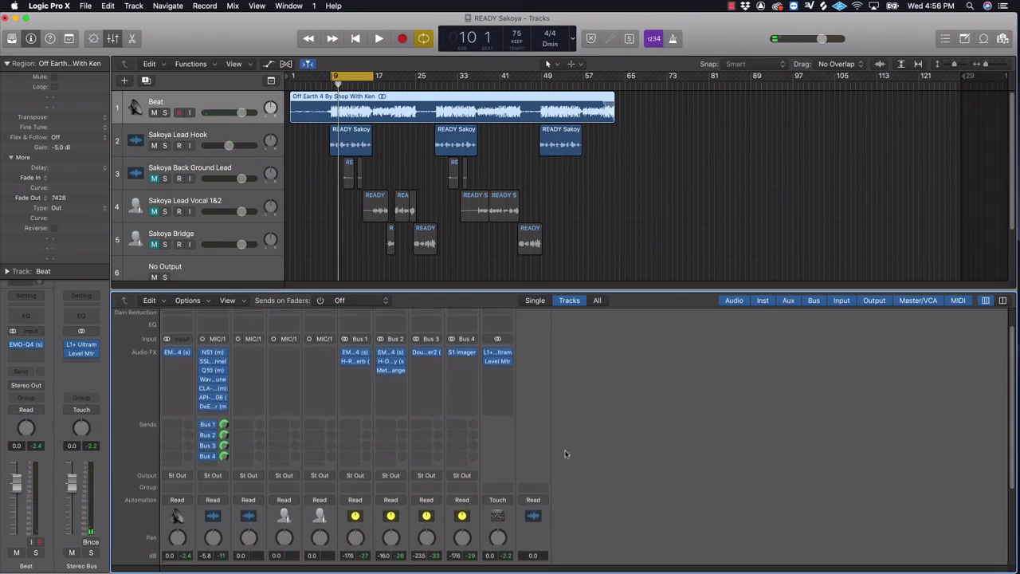
pyautogui.scroll(-3, 563, 452)
pyautogui.scroll(-1, 562, 452)
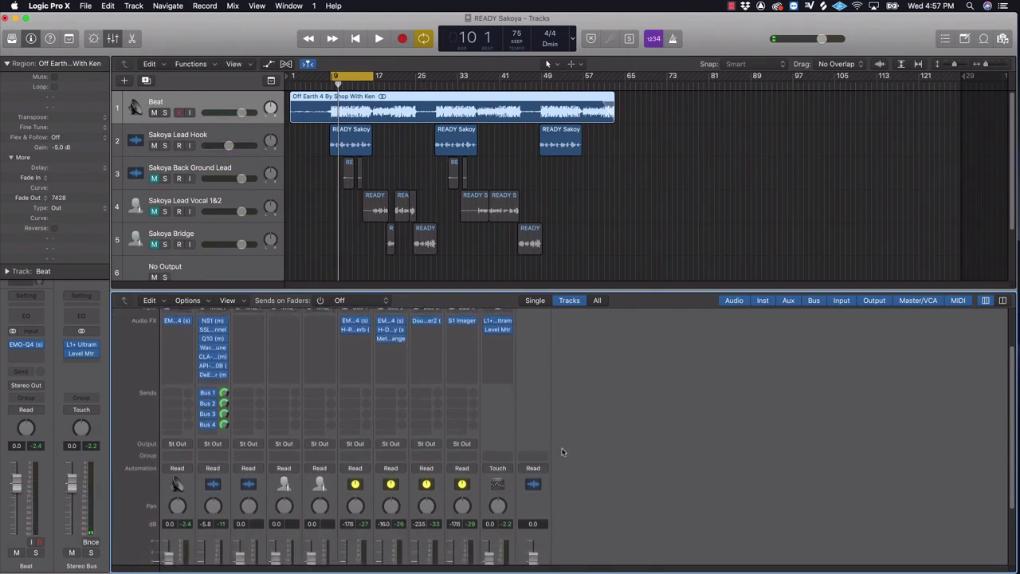
pyautogui.scroll(4, 562, 452)
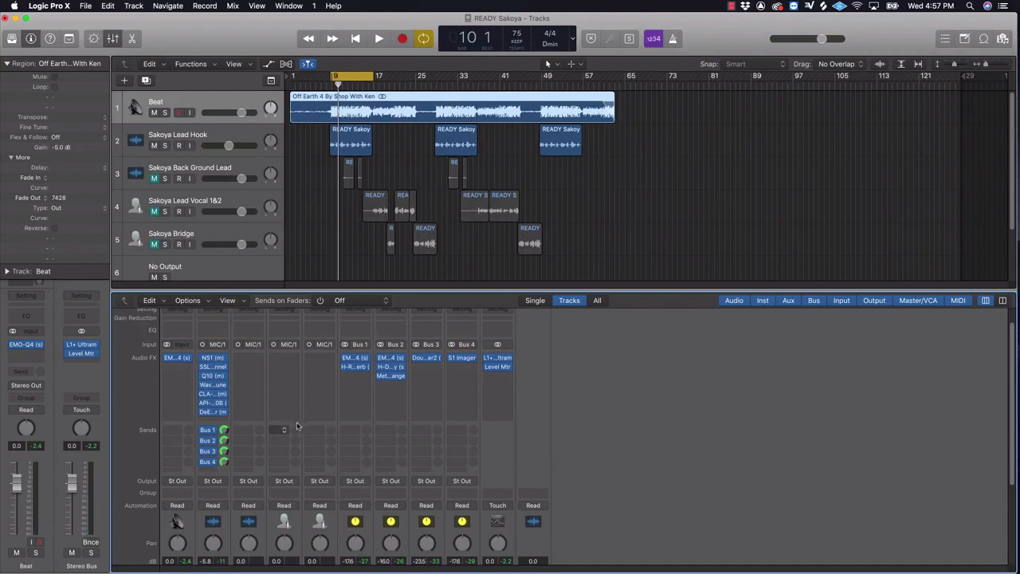
pyautogui.moveTo(224, 395)
pyautogui.scroll(2, 224, 397)
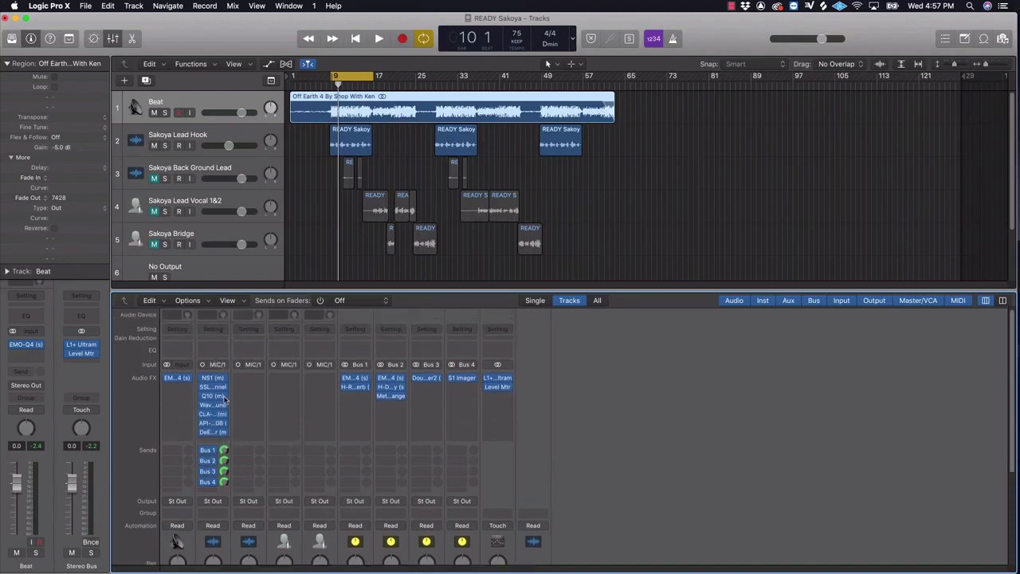
pyautogui.click(212, 330)
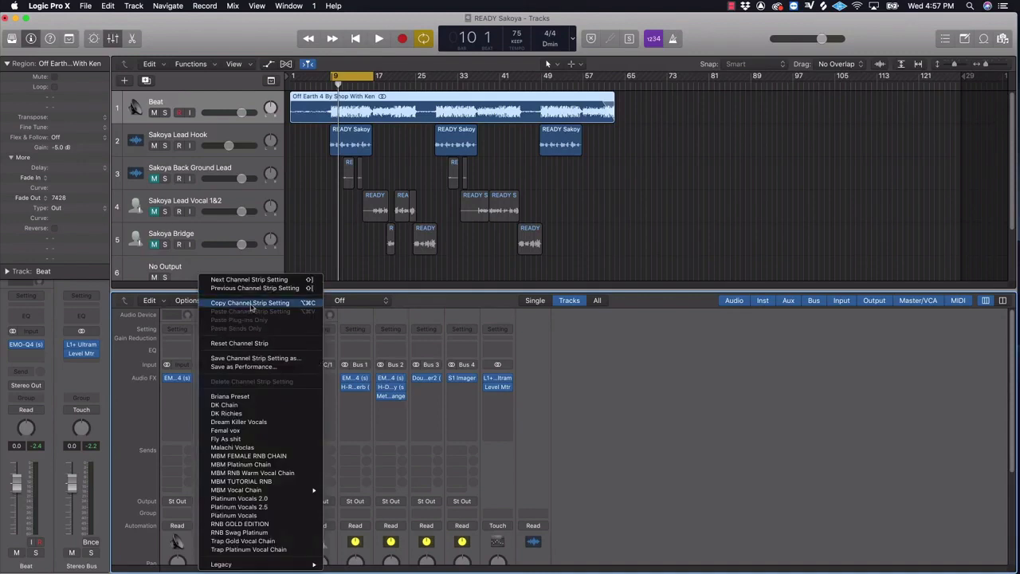
pyautogui.click(252, 303)
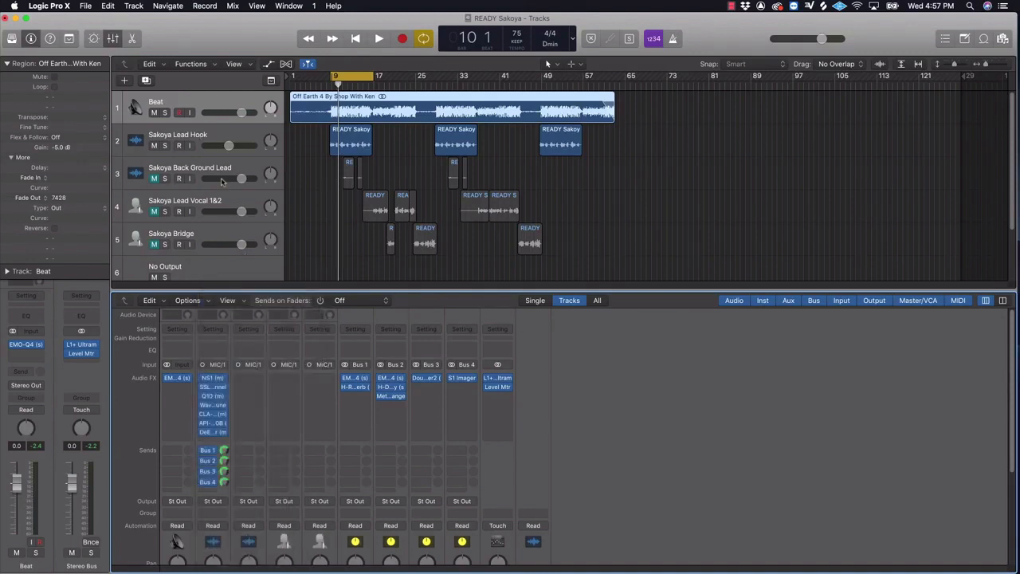
pyautogui.click(249, 329)
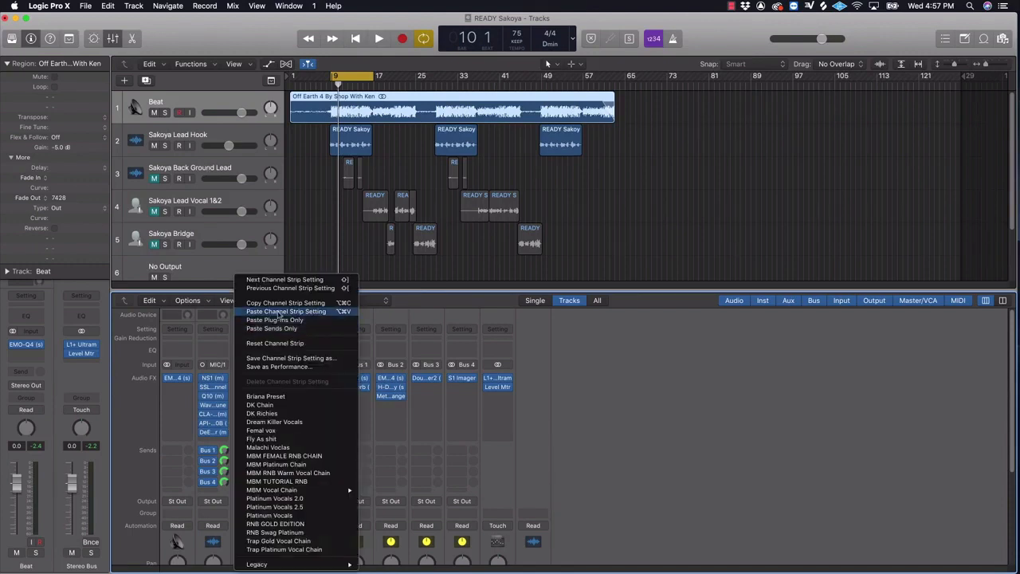
pyautogui.click(277, 312)
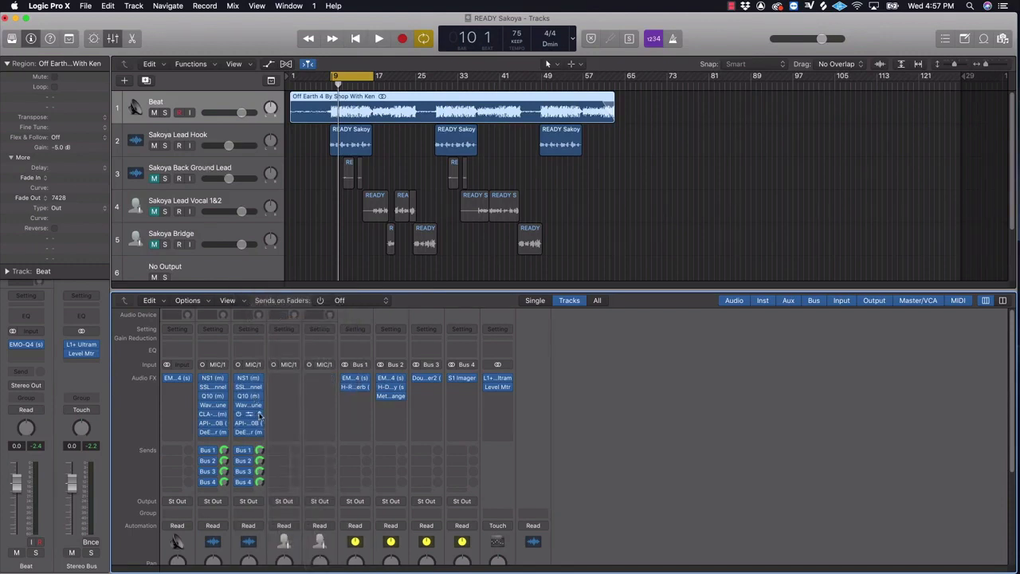
# Step: Raise the band 1 low-cut frequency to 502 in the Back Ground Lead's Q10 equalizer and close its window
pyautogui.scroll(-1, 232, 401)
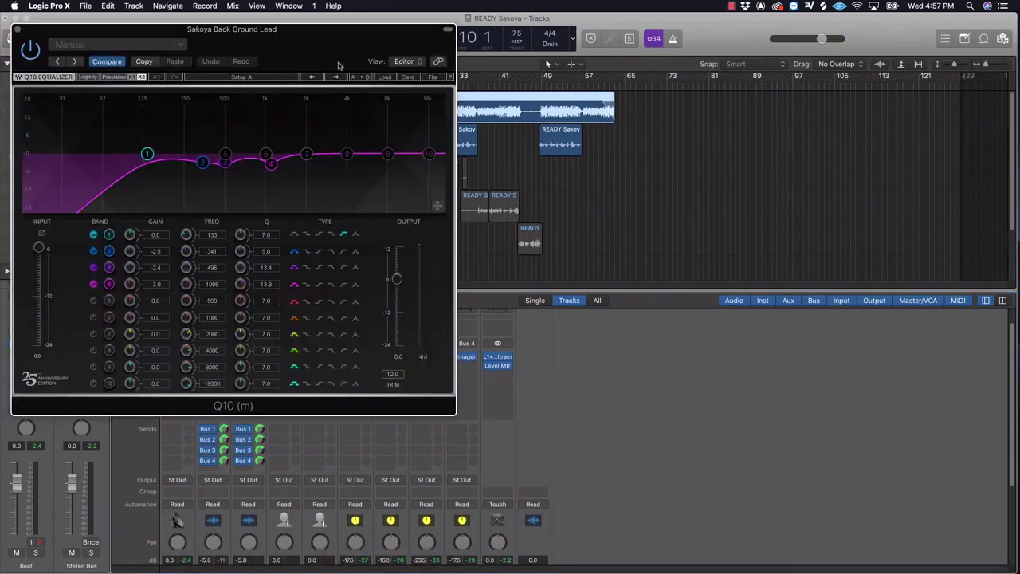
pyautogui.moveTo(338, 63); pyautogui.dragTo(604, 167)
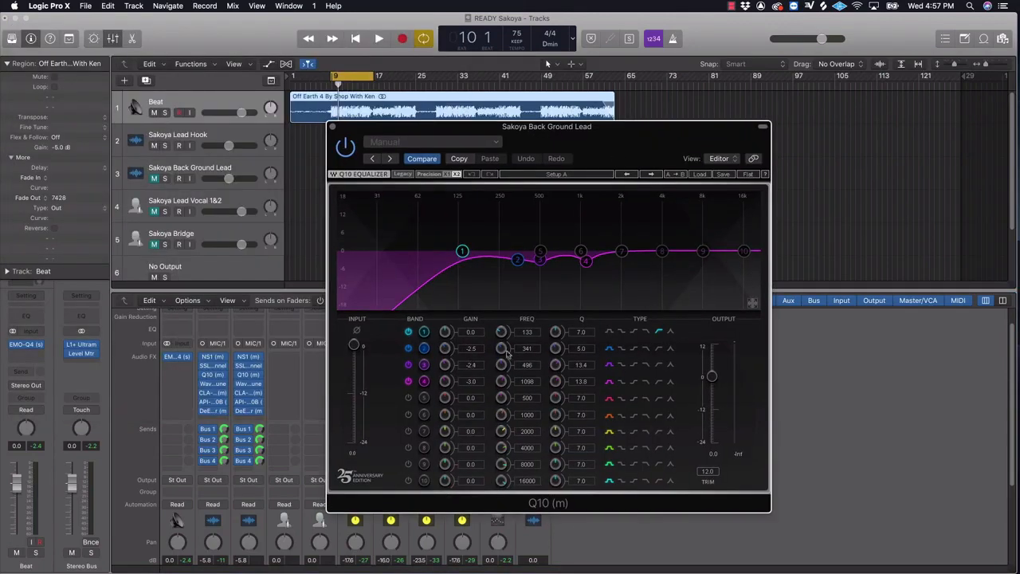
pyautogui.moveTo(525, 335); pyautogui.dragTo(525, 293)
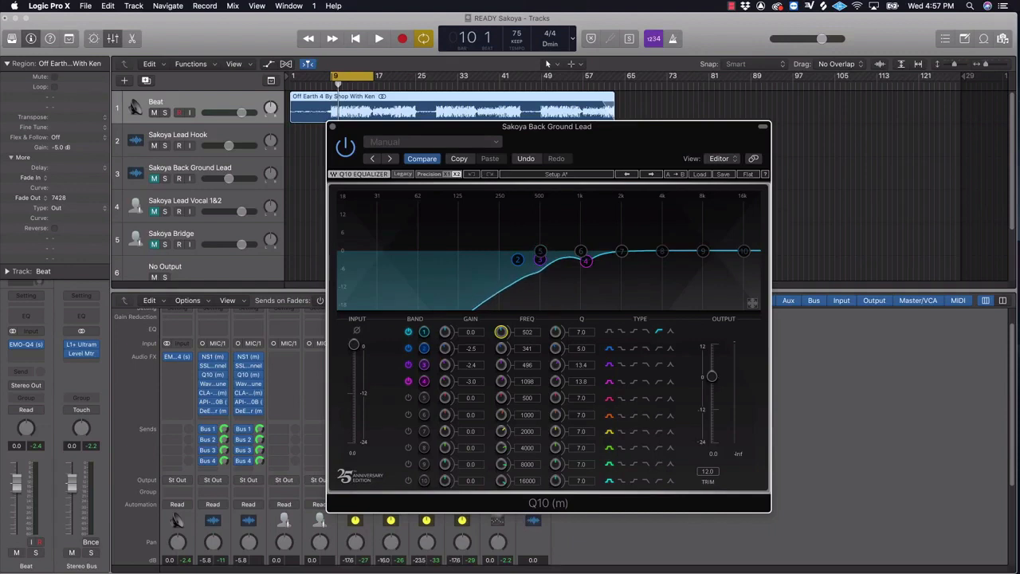
pyautogui.click(334, 127)
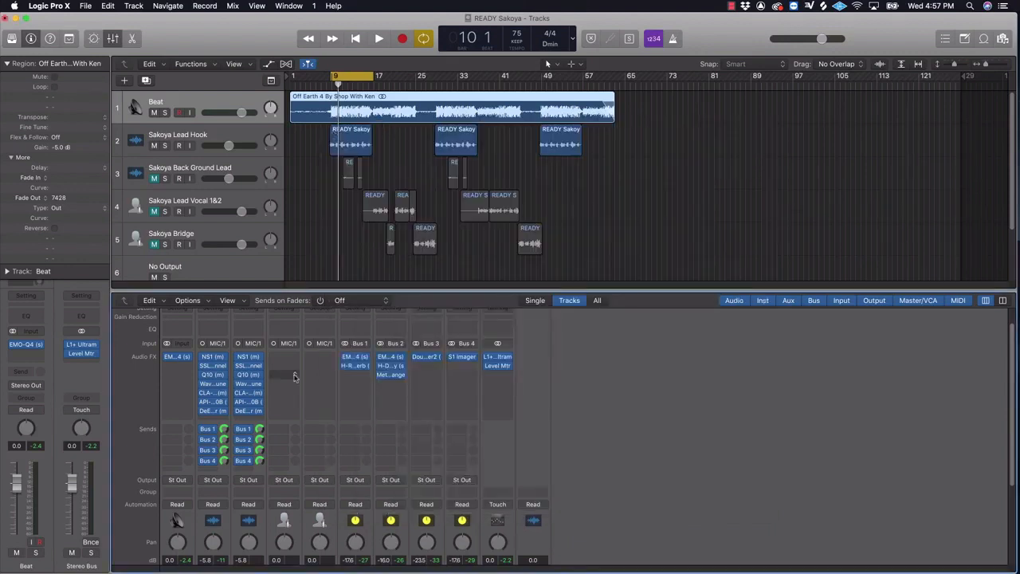
# Step: Set the speed and note transition to 0.1 ms in the Back Ground Lead's Waves Tune Real-Time and close it
pyautogui.click(249, 385)
pyautogui.moveTo(340, 49); pyautogui.dragTo(752, 69)
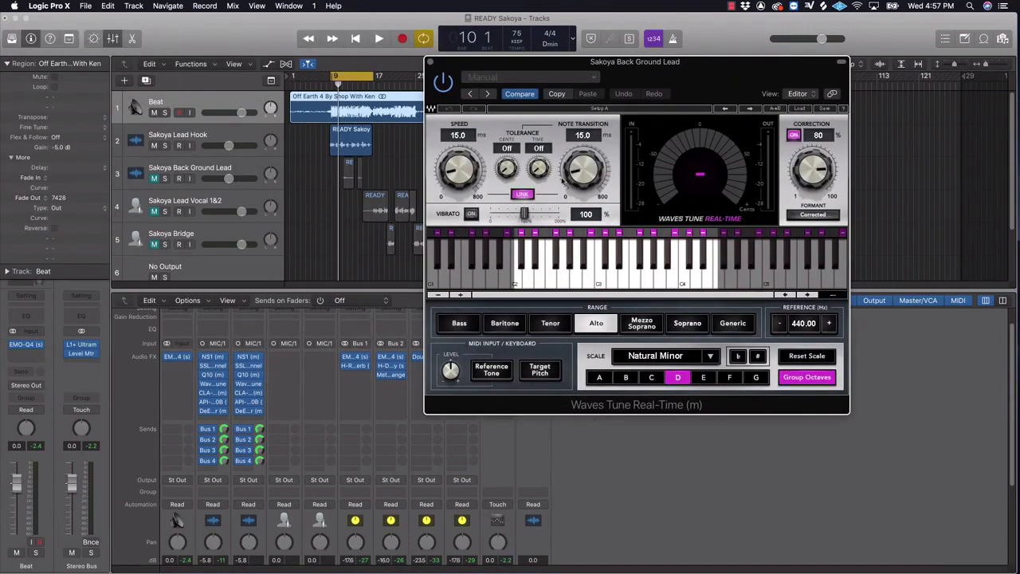
pyautogui.moveTo(452, 170); pyautogui.dragTo(460, 159)
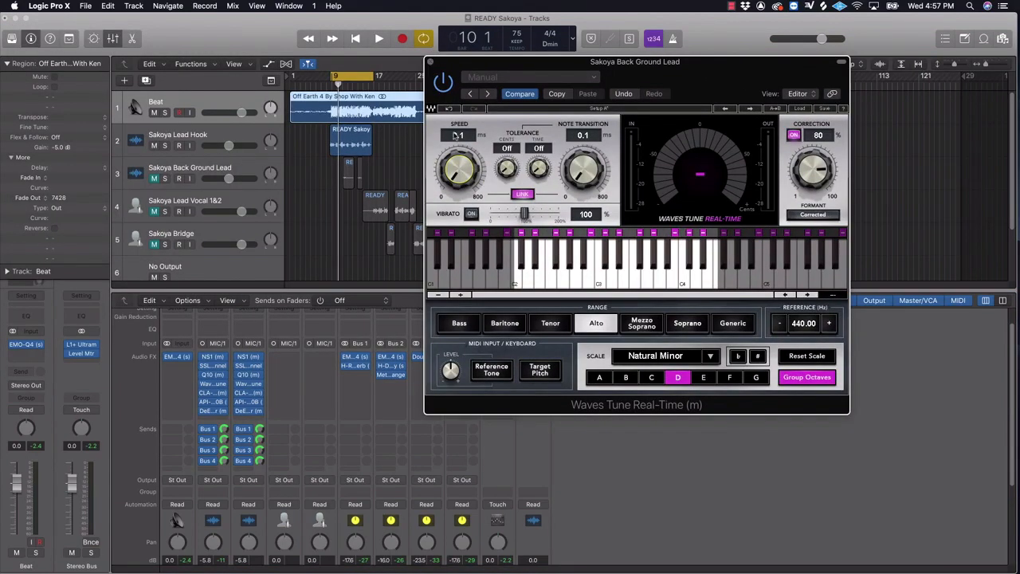
pyautogui.click(431, 62)
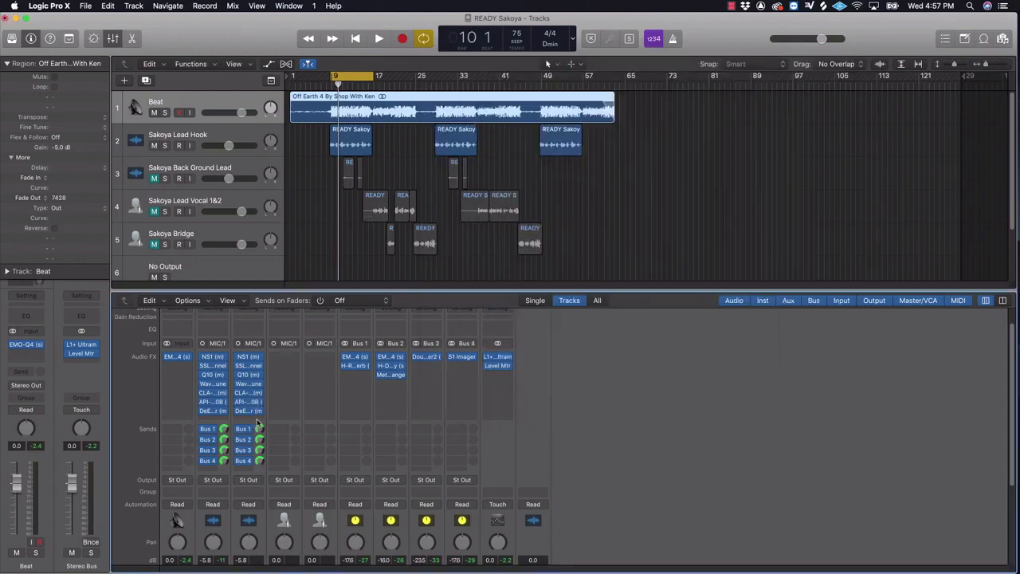
# Step: Add the mono Waves MetaFlanger at the end of the Back Ground Lead's effects chain and lower its mix amount
pyautogui.click(257, 419)
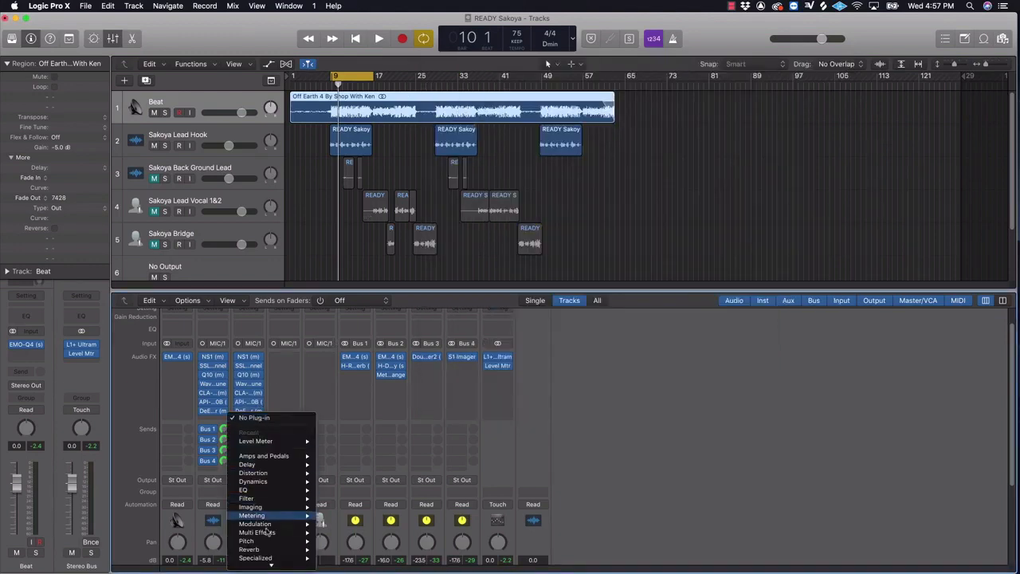
pyautogui.moveTo(269, 565)
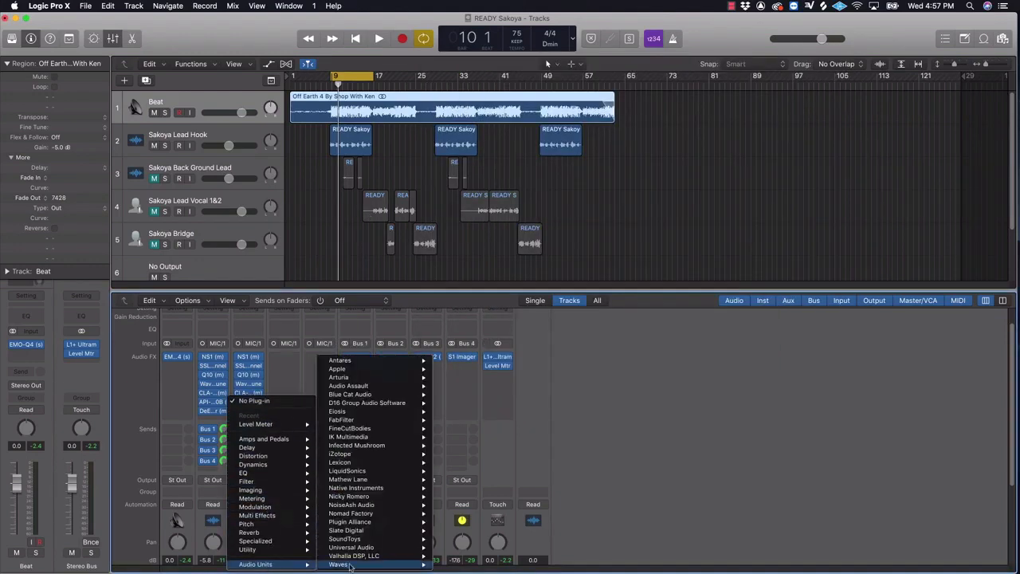
pyautogui.moveTo(338, 564)
pyautogui.moveTo(499, 564)
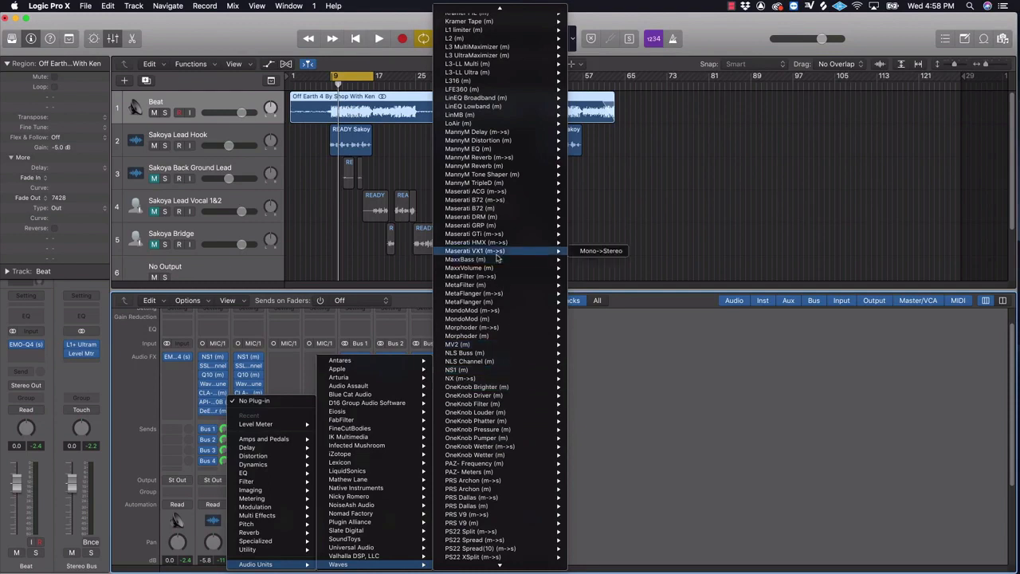
pyautogui.click(494, 305)
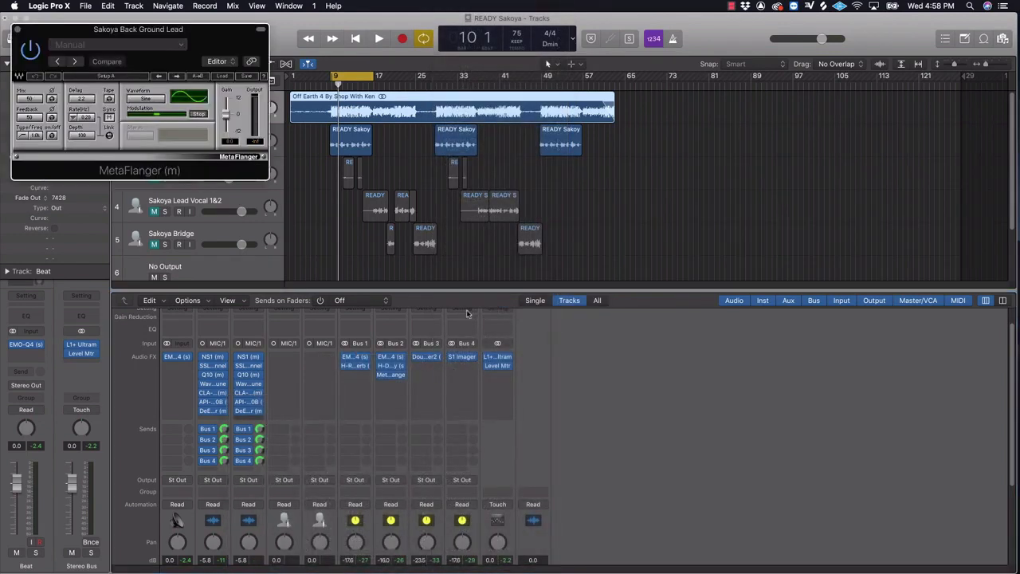
pyautogui.moveTo(214, 50); pyautogui.dragTo(596, 189)
pyautogui.moveTo(422, 249); pyautogui.dragTo(421, 257)
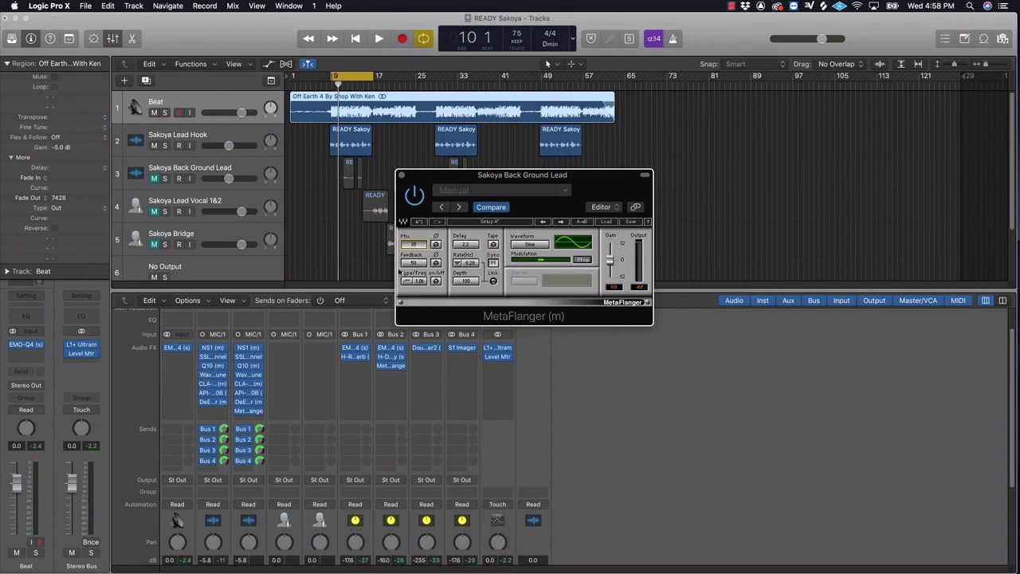
pyautogui.click(402, 176)
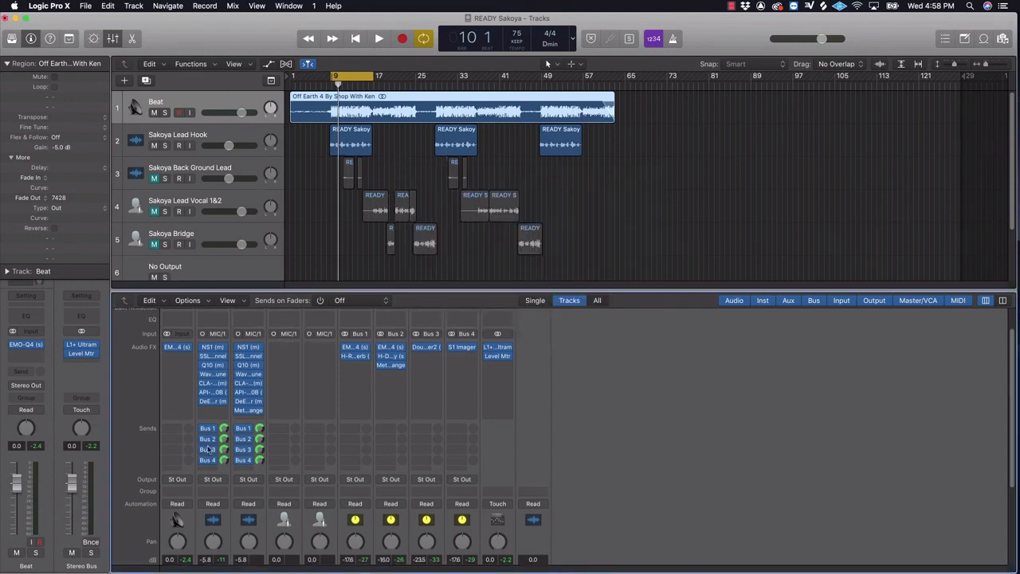
# Step: Unmute the Back Ground Lead, lower its fader to -6.8 dB and audition it with the hook
pyautogui.scroll(-3, 243, 478)
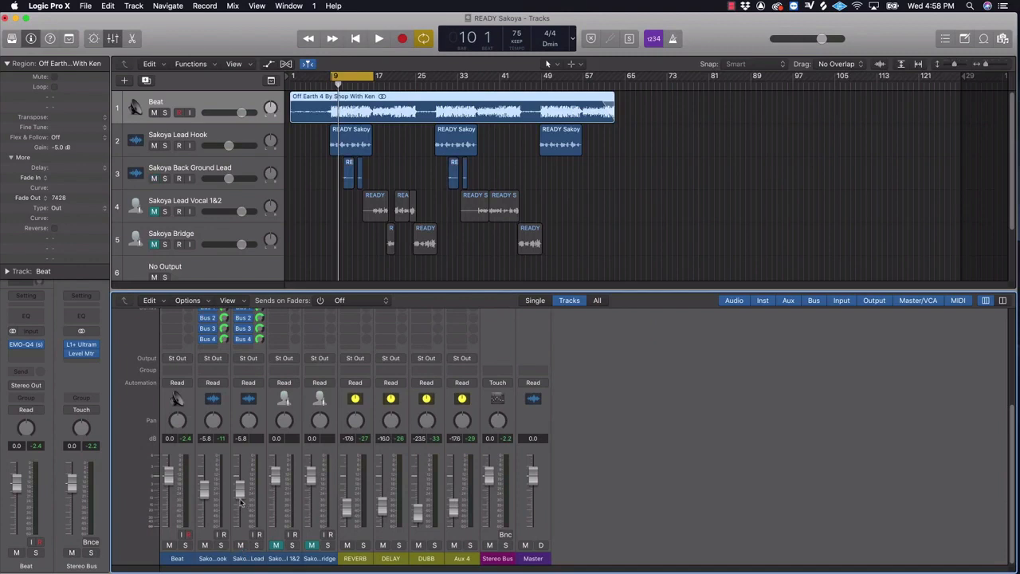
pyautogui.moveTo(239, 498); pyautogui.dragTo(239, 492)
pyautogui.press('space')
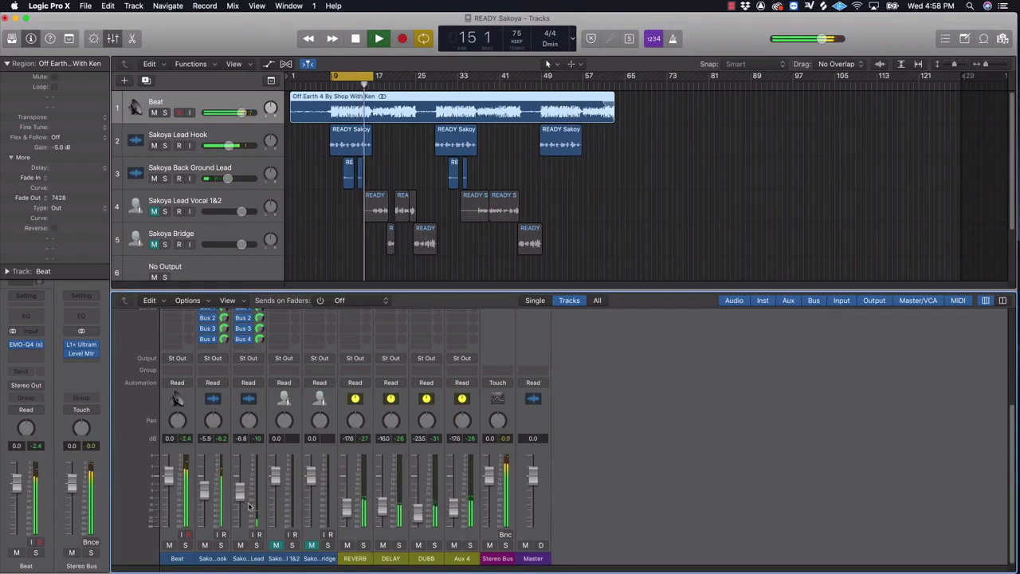
pyautogui.press('space')
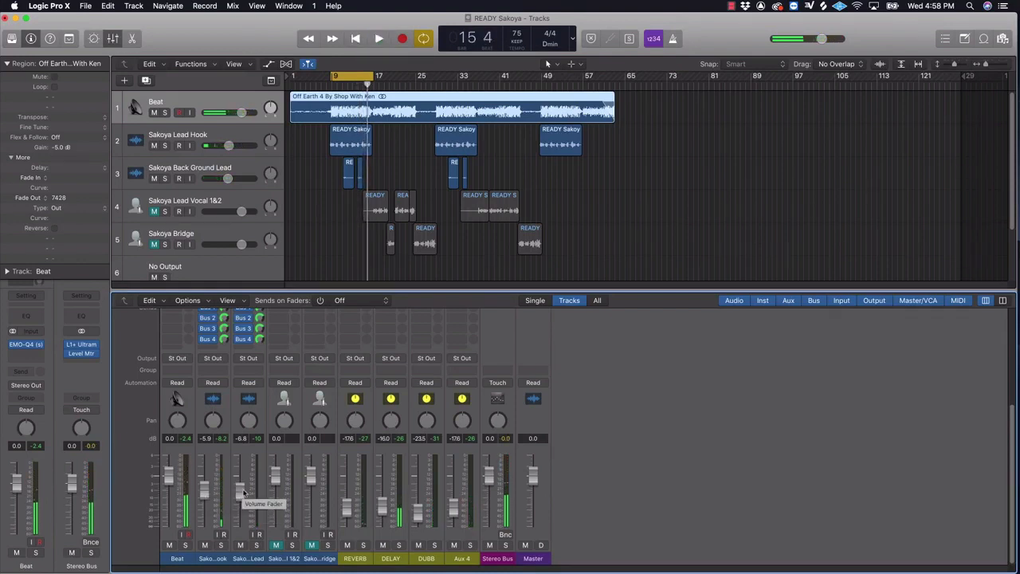
# Step: Play the looped hook, raise the Back Ground Lead's fader to -6.4 dB and lower the DELAY aux fader to -17.0 dB
pyautogui.press('space')
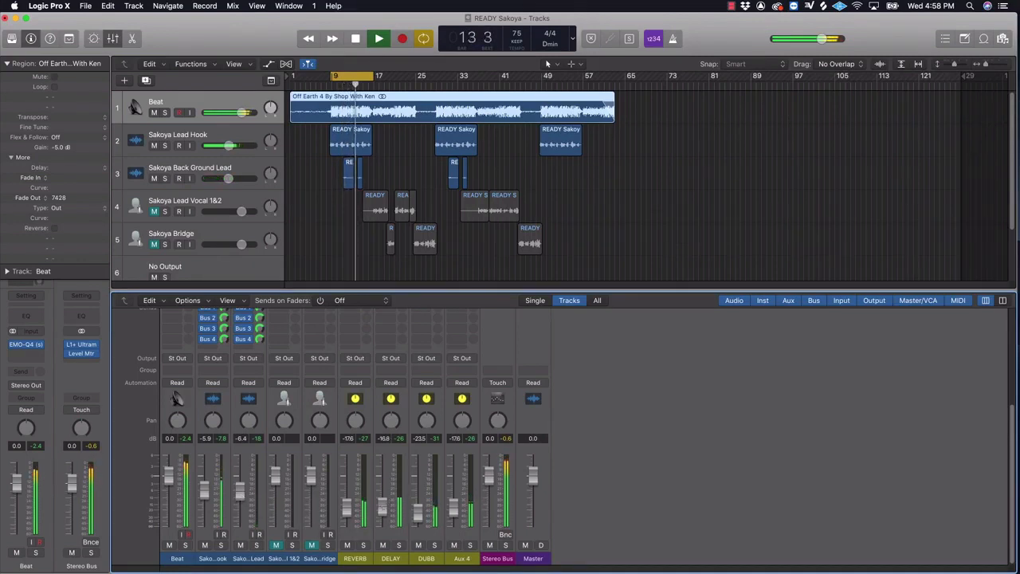
pyautogui.moveTo(382, 508); pyautogui.dragTo(384, 511)
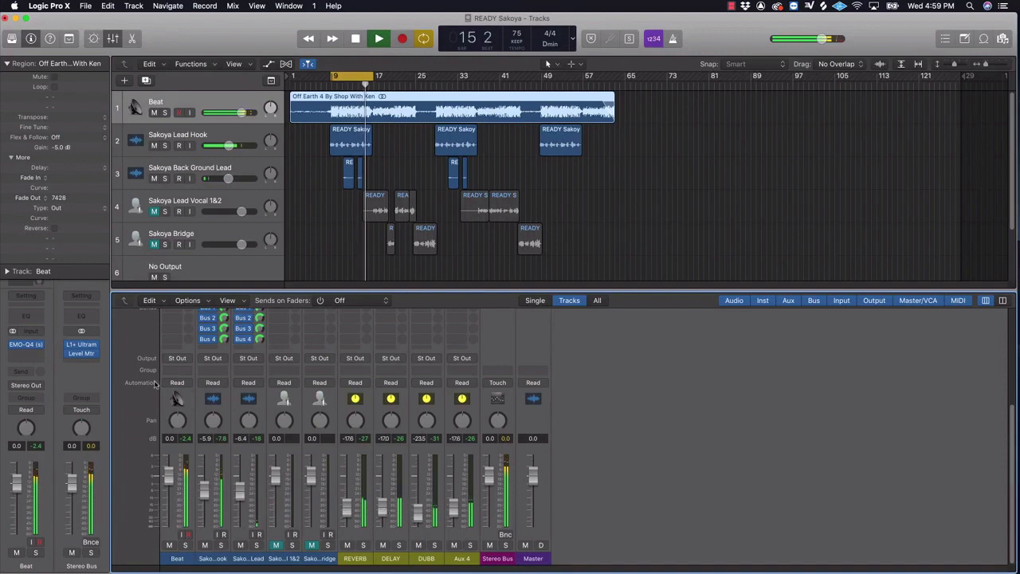
# Step: Raise the high-frequency gain in the Lead Hook's API-550B equalizer, close it and lower the Lead Hook's fader to -7.2 dB
pyautogui.scroll(5, 214, 420)
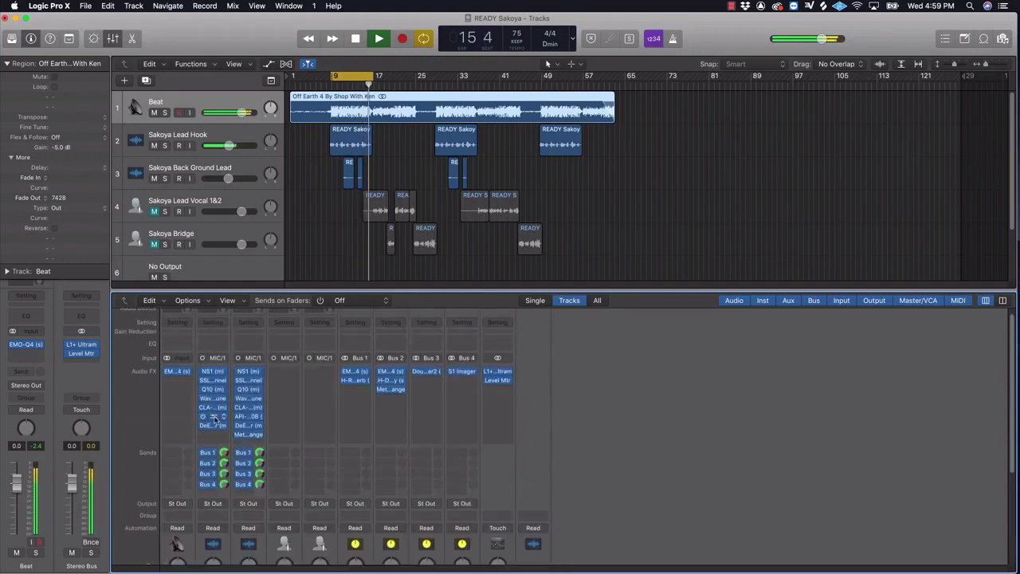
pyautogui.click(213, 416)
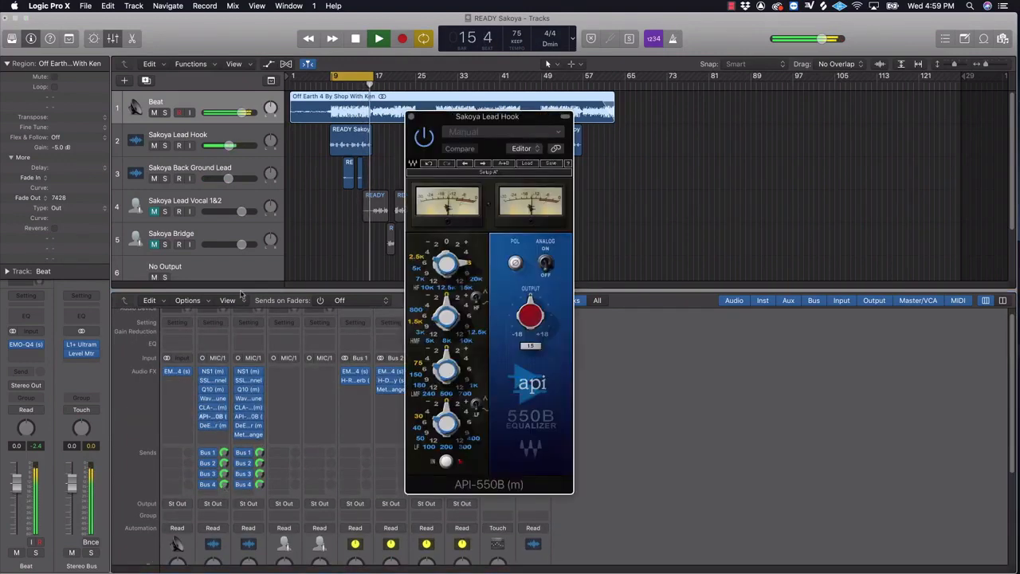
pyautogui.click(468, 275)
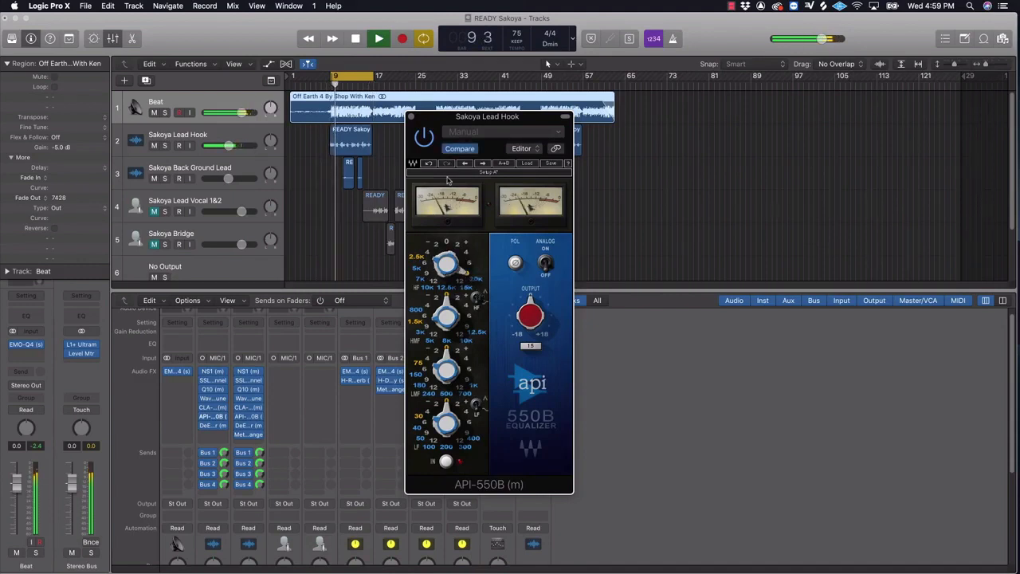
pyautogui.click(411, 117)
pyautogui.scroll(-4, 239, 492)
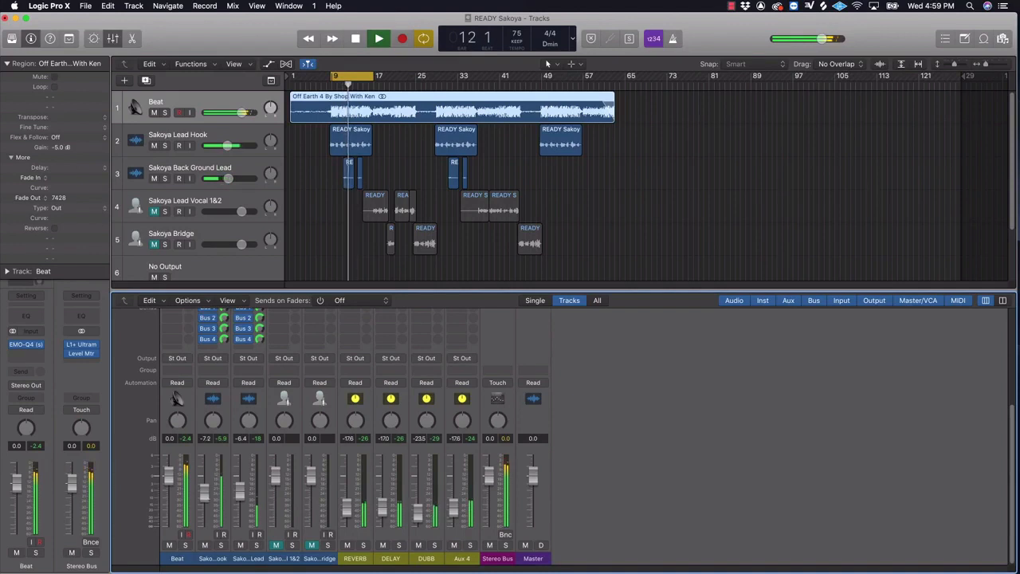
# Step: Reduce the high-frequency gain in the Back Ground Lead's API-550B equalizer, close it, audition the hook and stop playback
pyautogui.scroll(3, 242, 469)
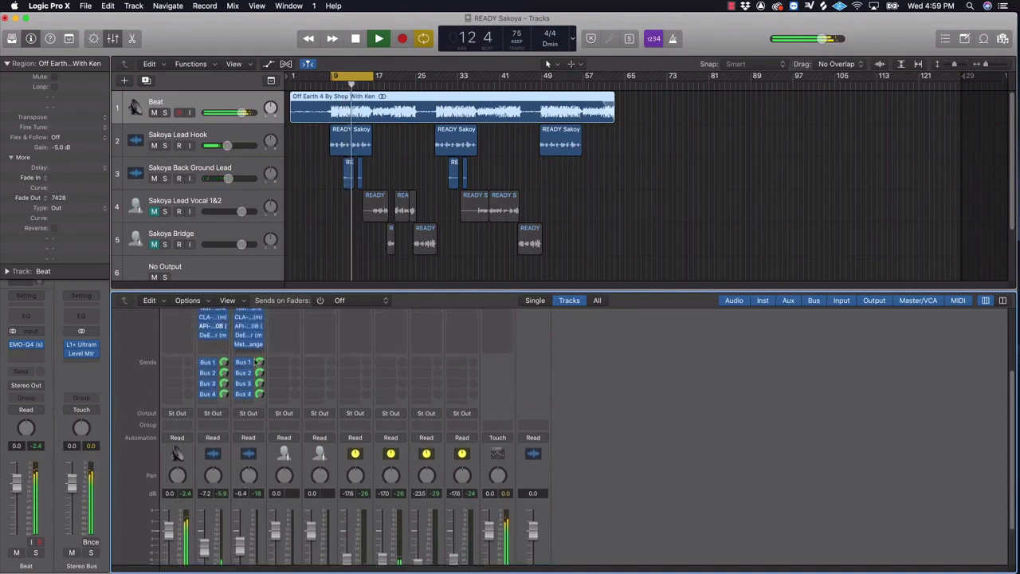
pyautogui.click(248, 326)
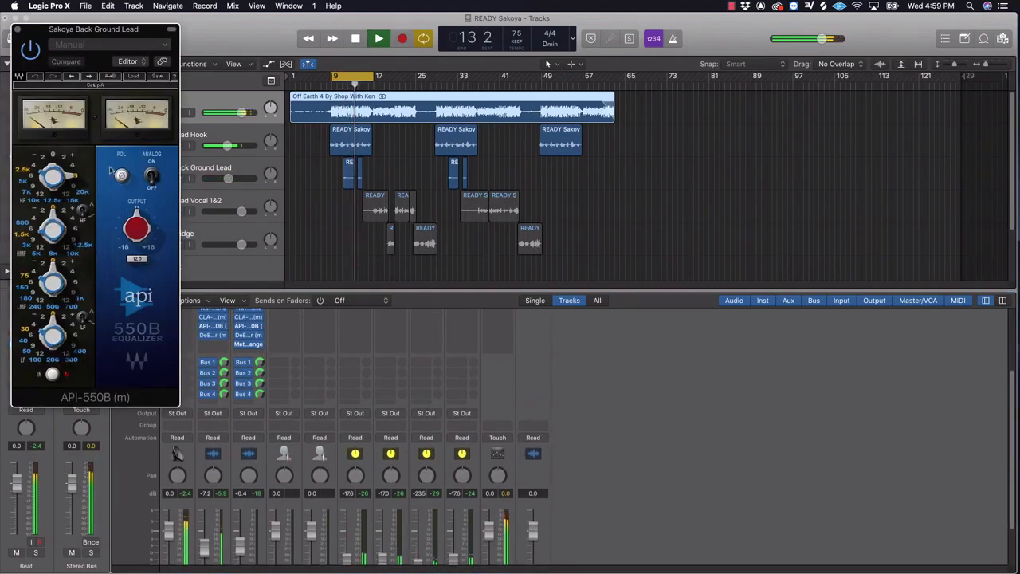
pyautogui.click(72, 165)
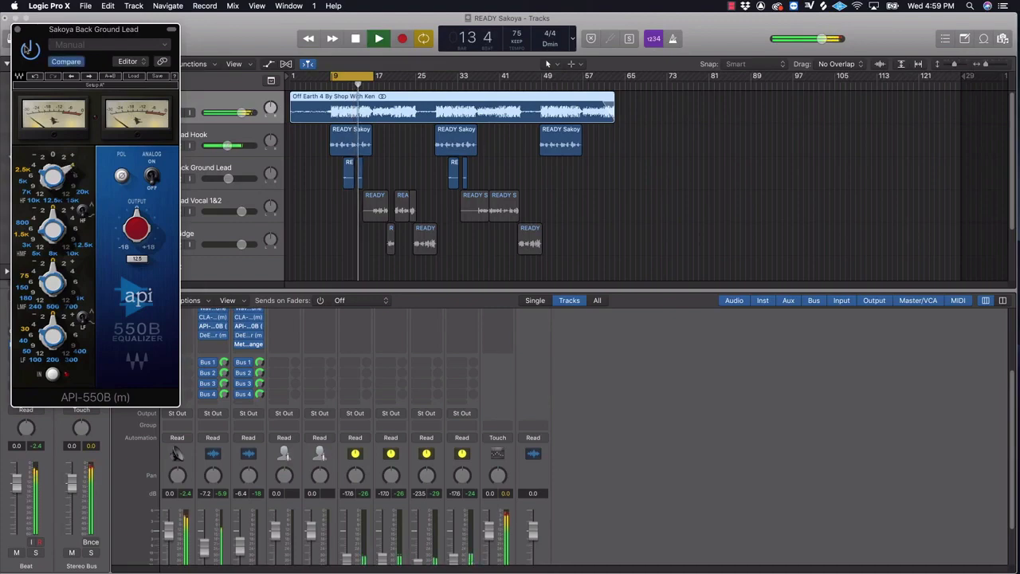
pyautogui.click(18, 30)
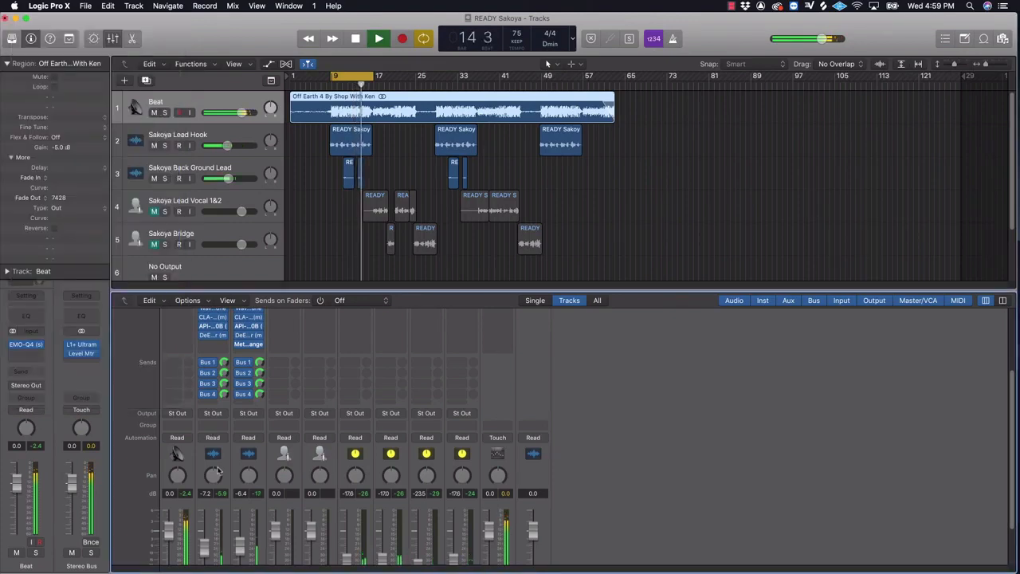
pyautogui.scroll(-3, 217, 471)
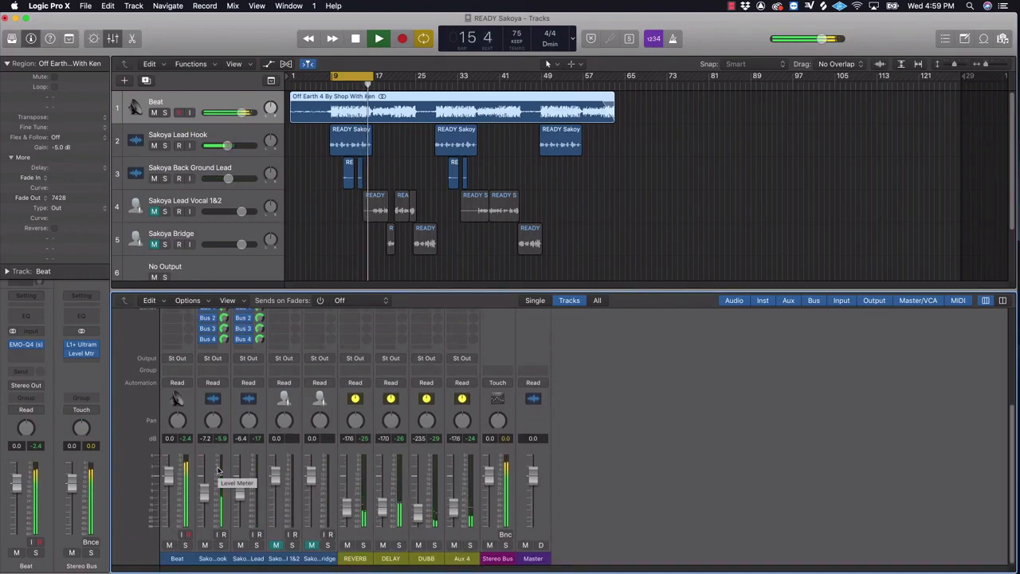
pyautogui.press('space')
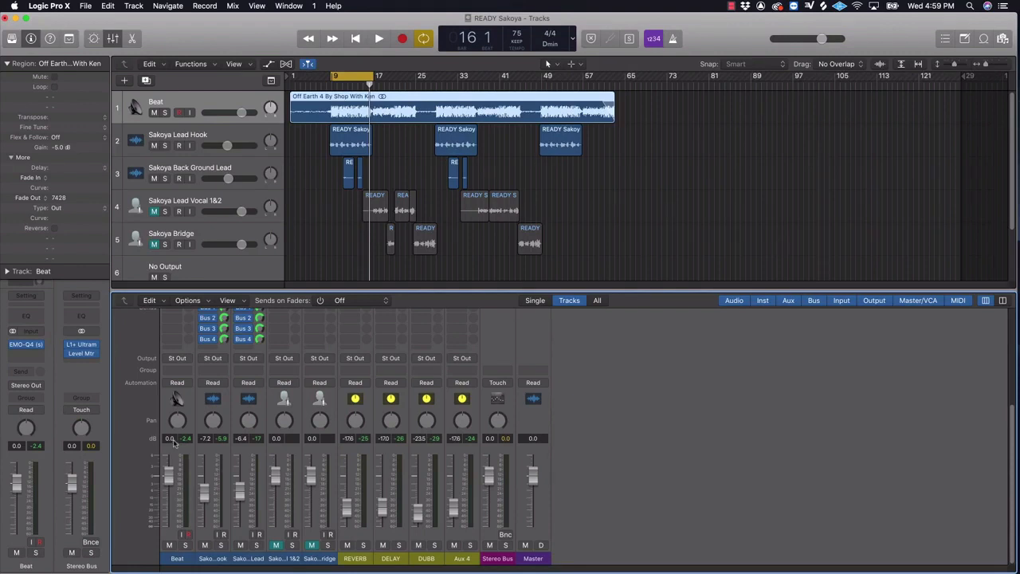
# Step: Review the vocal channels' effects, sends and levels, and examine the Lead Hook's saved channel strip settings, including the MBM Vocal Chain presets
pyautogui.scroll(5, 277, 512)
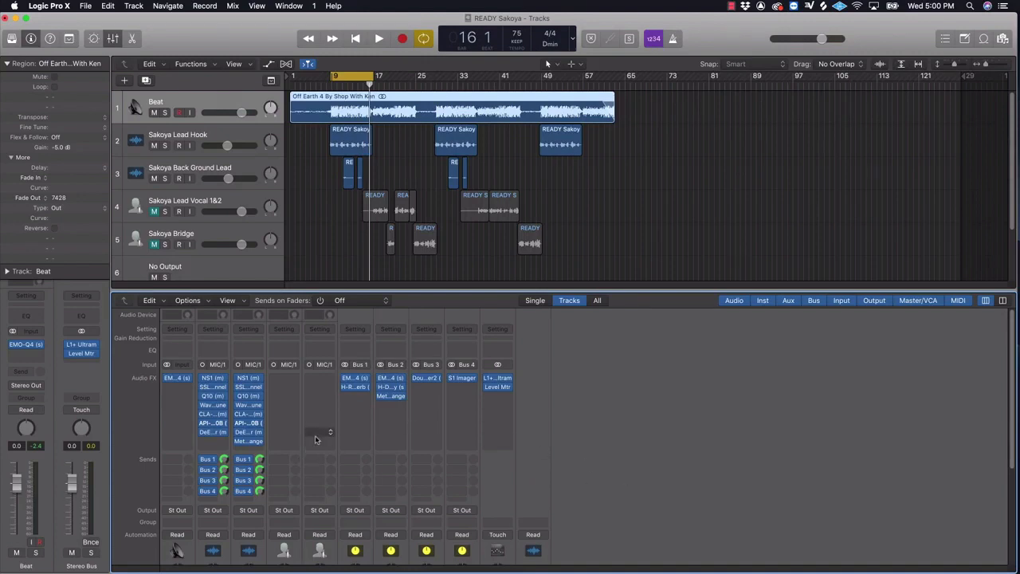
pyautogui.scroll(-3, 253, 444)
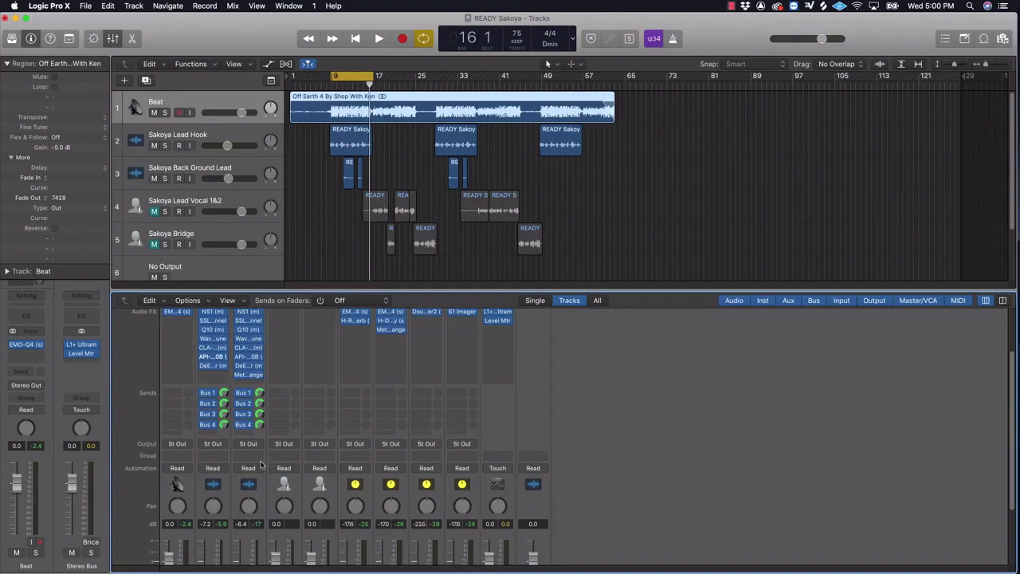
pyautogui.scroll(-5, 260, 466)
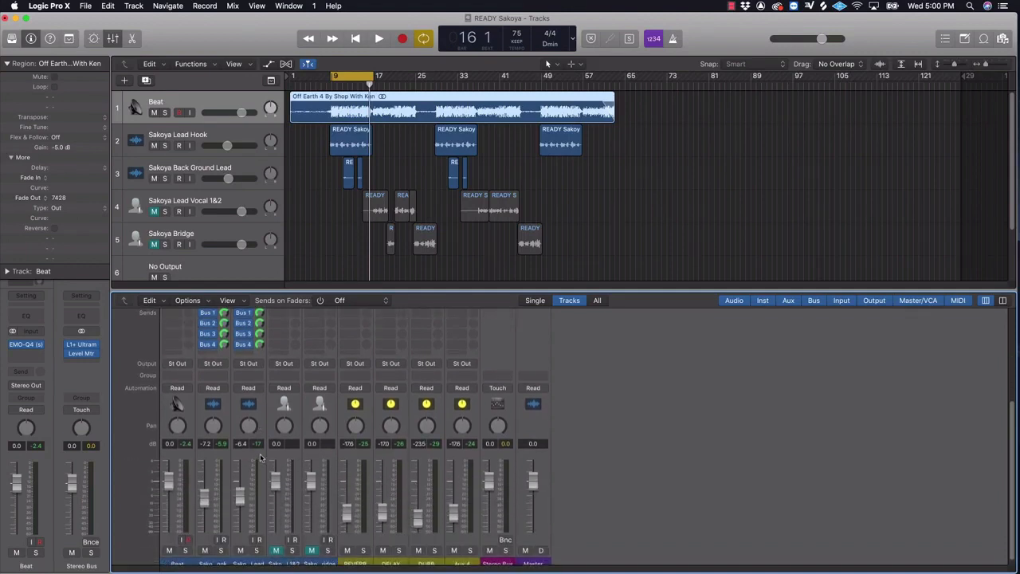
pyautogui.scroll(-1, 290, 488)
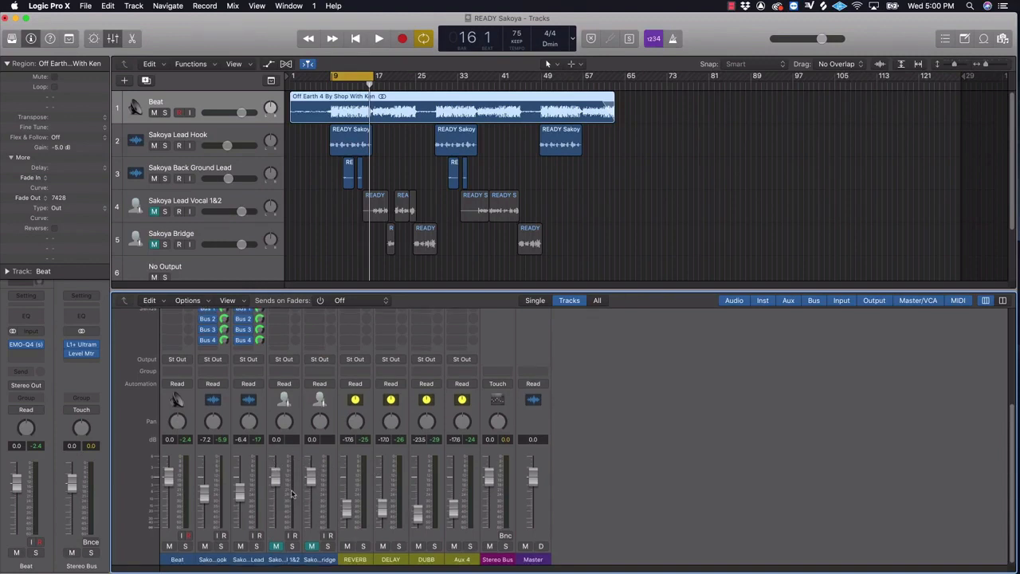
pyautogui.scroll(5, 275, 470)
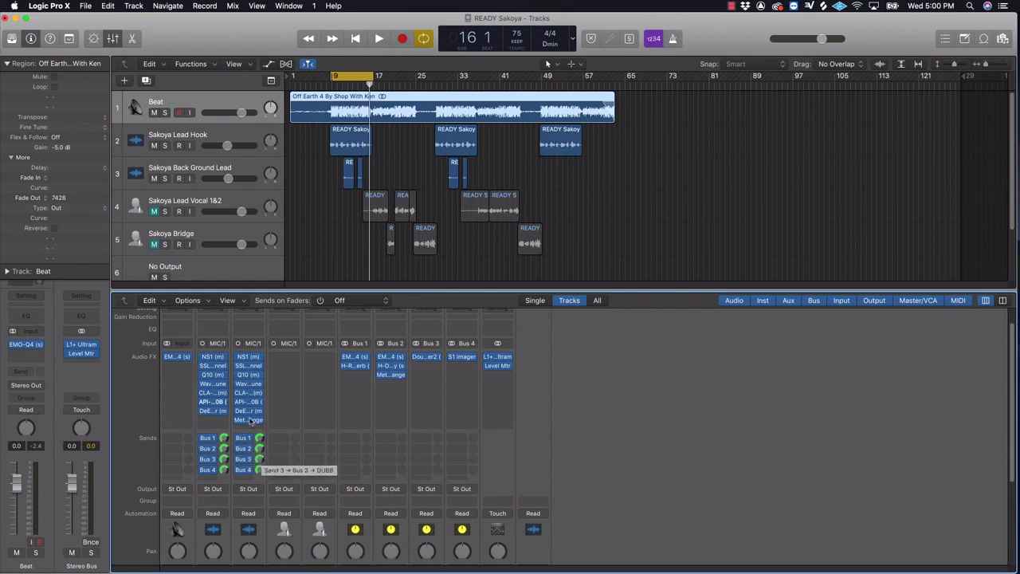
pyautogui.click(220, 348)
pyautogui.click(221, 327)
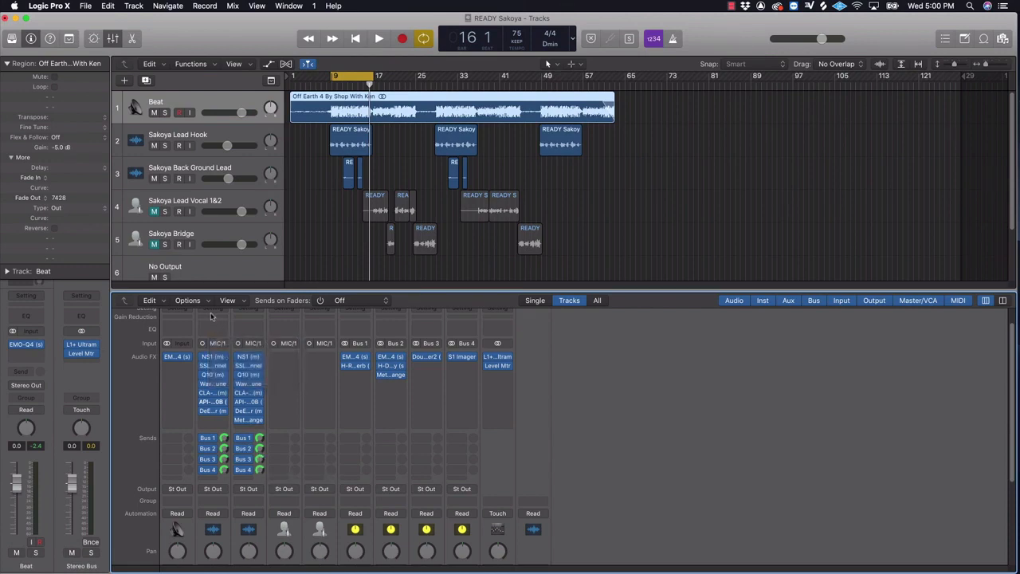
pyautogui.click(213, 310)
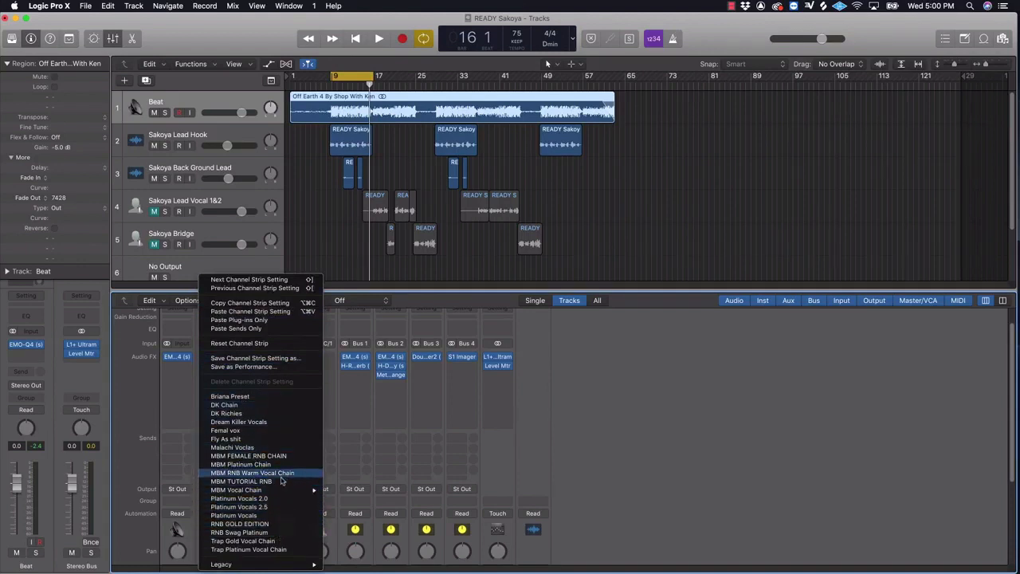
pyautogui.moveTo(283, 492)
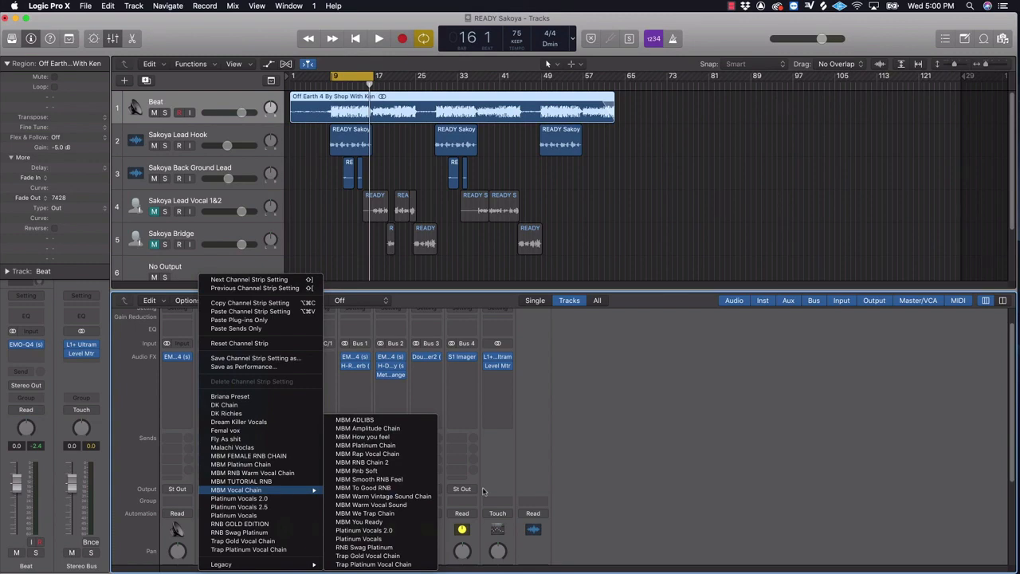
pyautogui.click(705, 457)
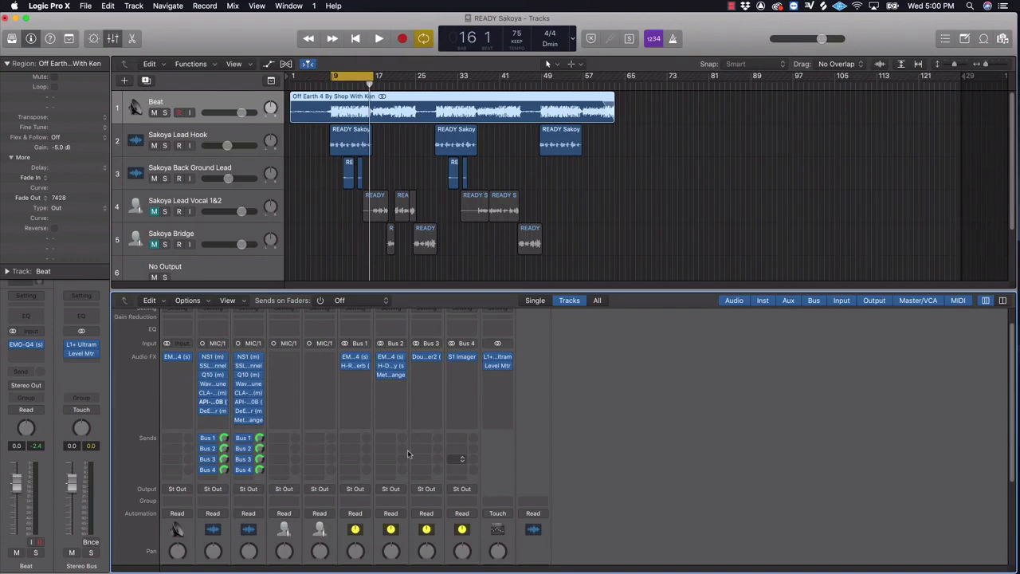
pyautogui.scroll(-4, 594, 453)
pyautogui.scroll(-2, 588, 459)
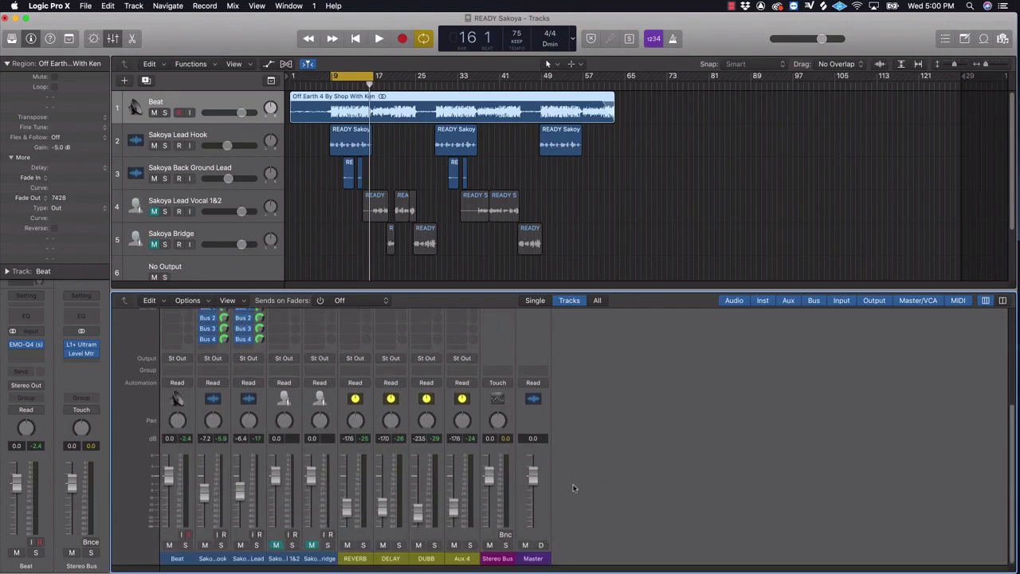
# Step: Play the looped hook again and lower the Lead Hook's fader to -7.4 dB
pyautogui.scroll(6, 522, 421)
pyautogui.press('space')
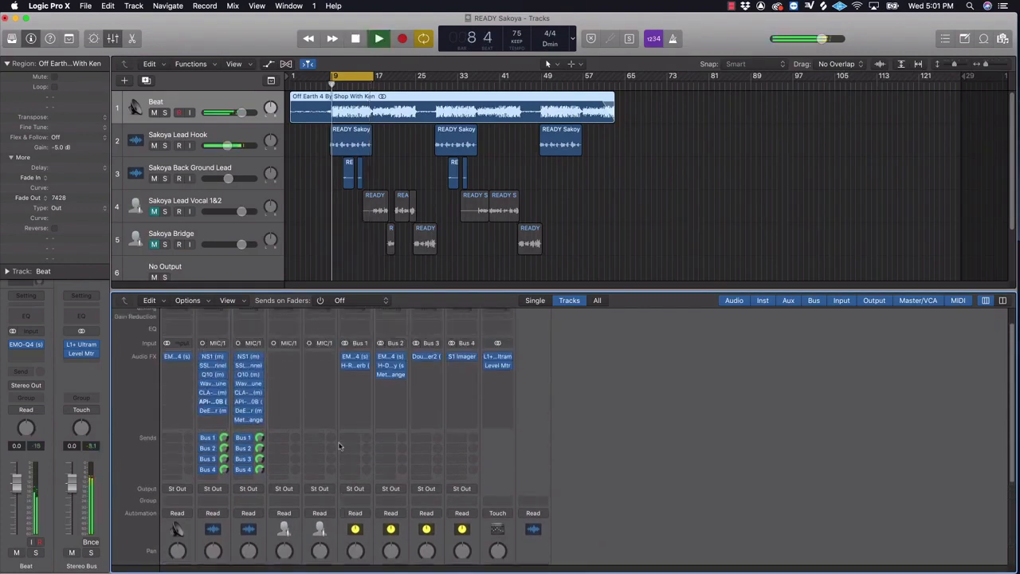
pyautogui.scroll(-4, 359, 434)
pyautogui.scroll(-2, 338, 441)
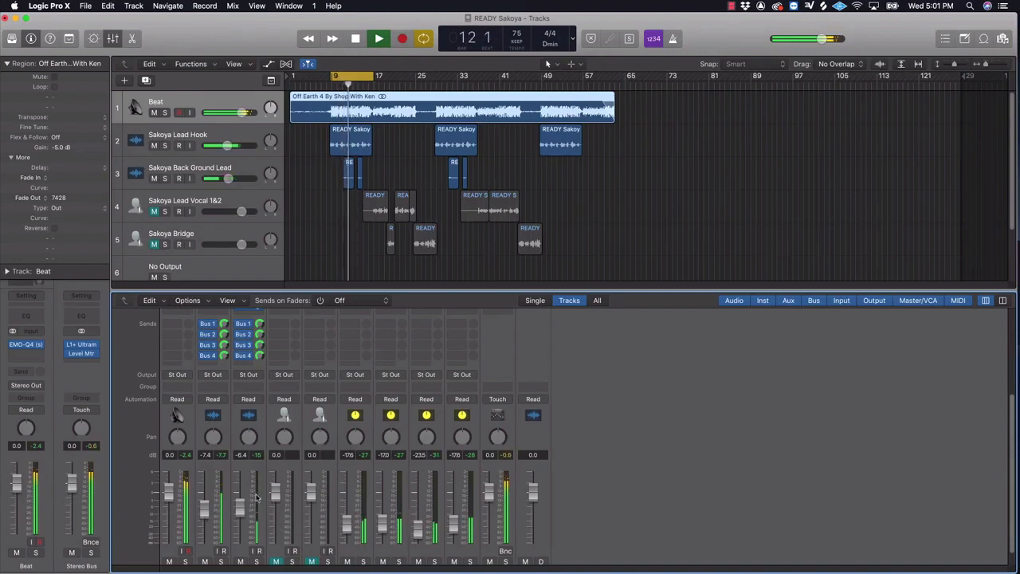
# Step: Raise the Back Ground Lead's Bus 2 send level, listen to the hook and stop playback
pyautogui.scroll(3, 255, 498)
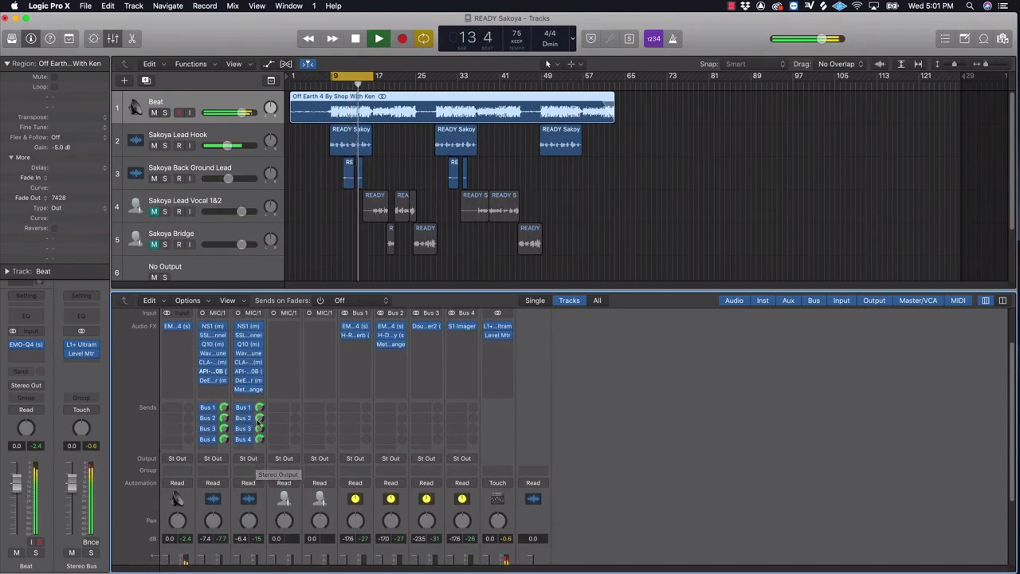
pyautogui.moveTo(259, 417); pyautogui.dragTo(266, 410)
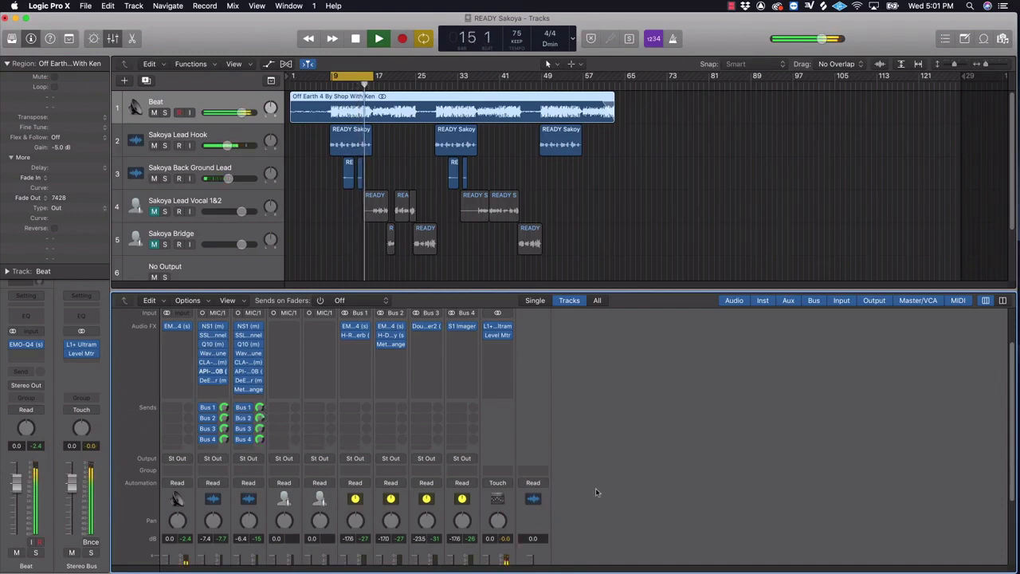
pyautogui.scroll(-3, 595, 487)
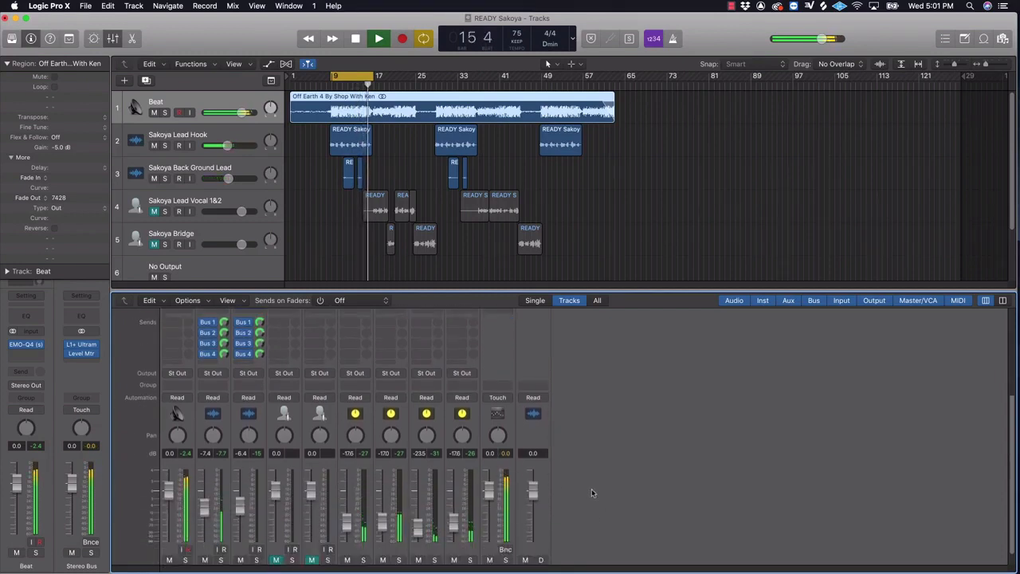
pyautogui.press('space')
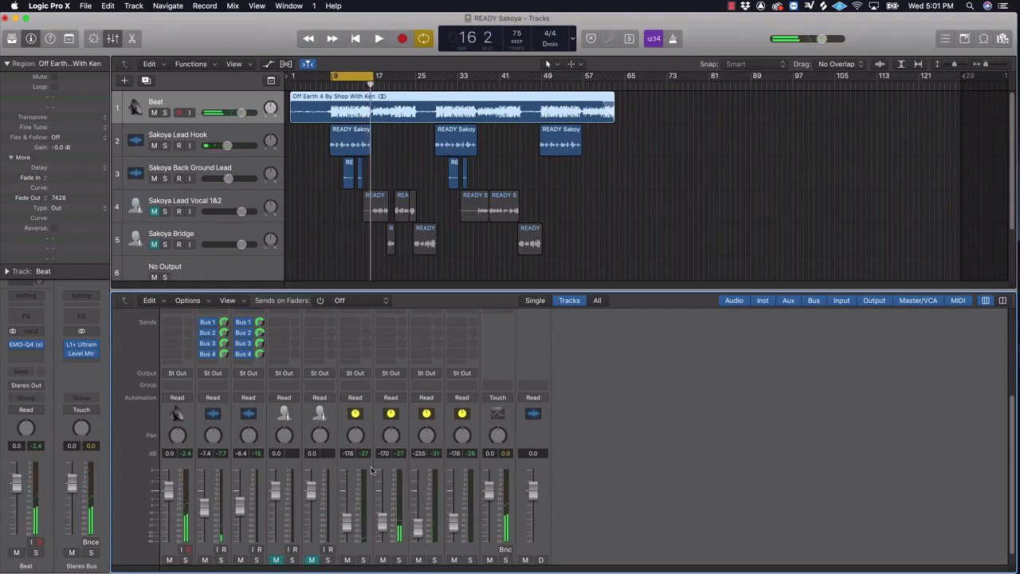
# Step: Examine the Lead Hook's options for saving and loading channel strip settings
pyautogui.scroll(5, 371, 472)
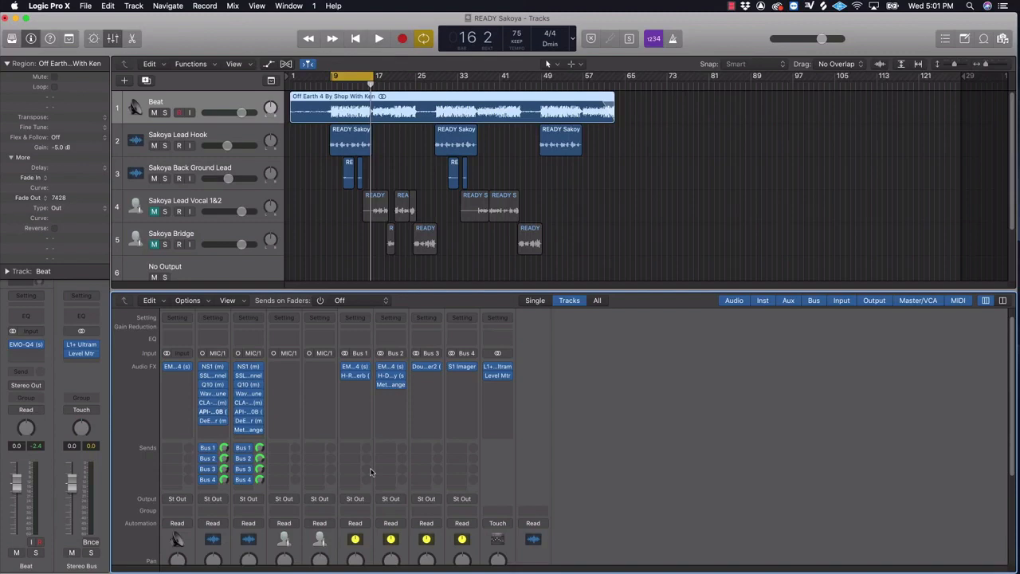
pyautogui.click(212, 319)
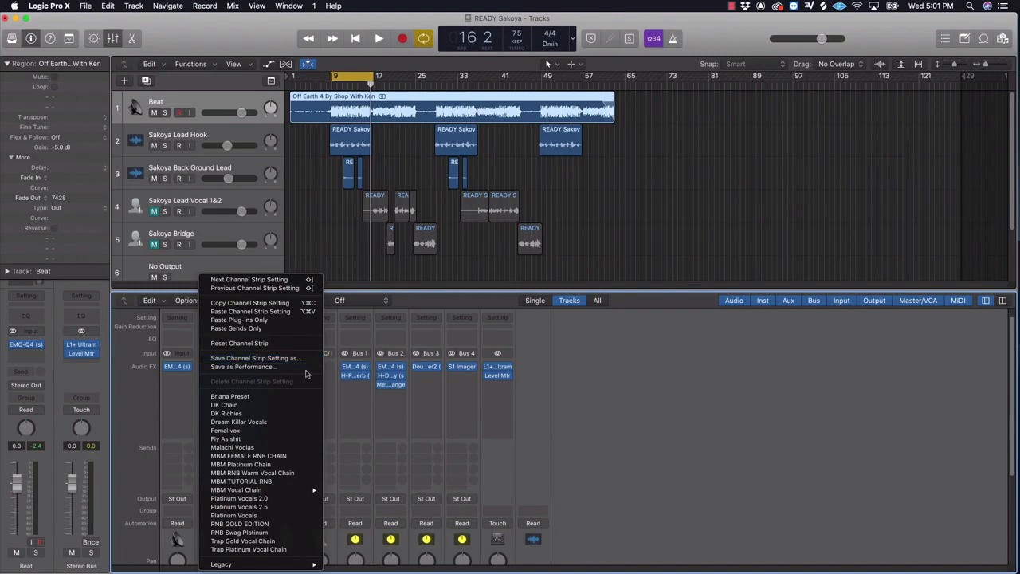
pyautogui.click(680, 452)
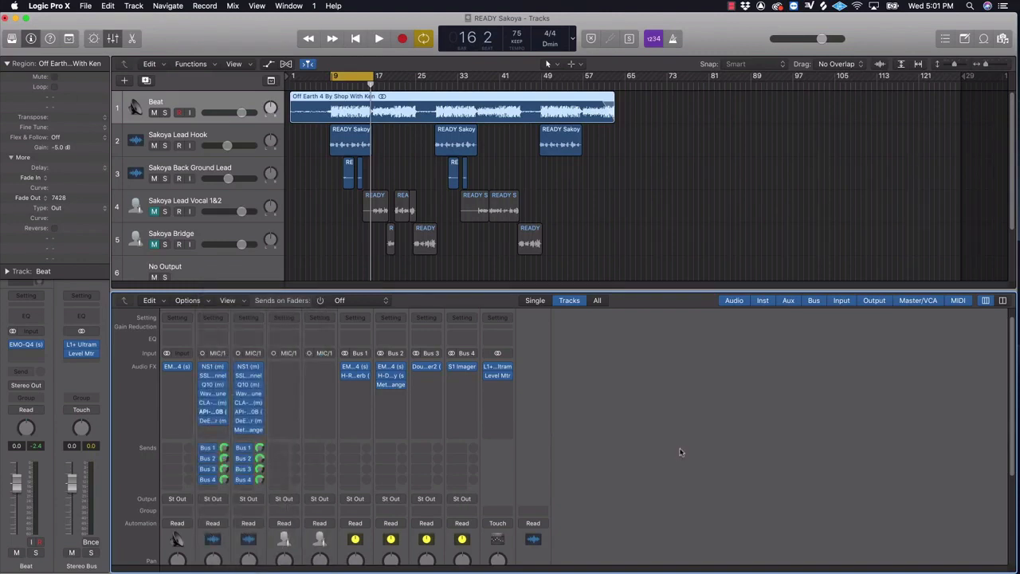